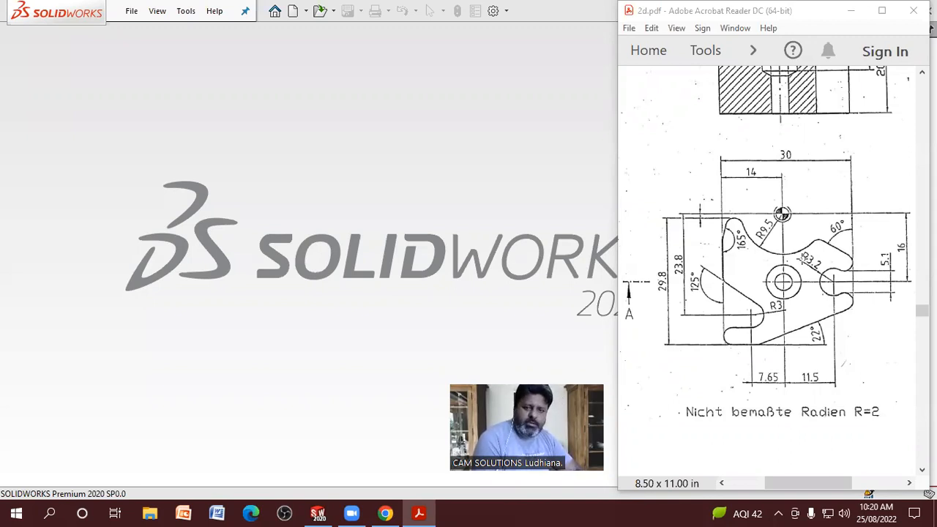
- Examine the section A-A and the dimensioned profile view of the part in 2d.pdf, including the note for undimensioned radii
scroll(879, 234, up, 3)
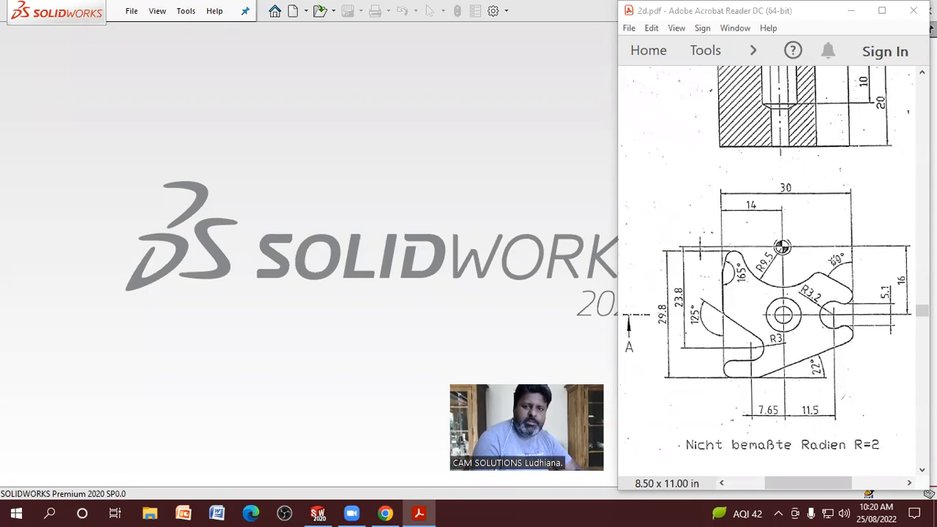
scroll(833, 260, down, 1)
scroll(833, 260, down, 5)
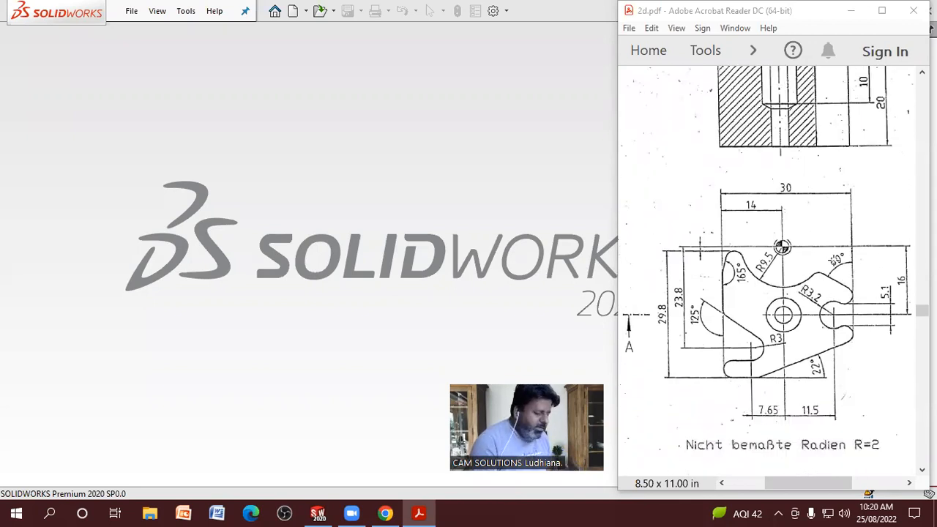
scroll(833, 260, up, 3)
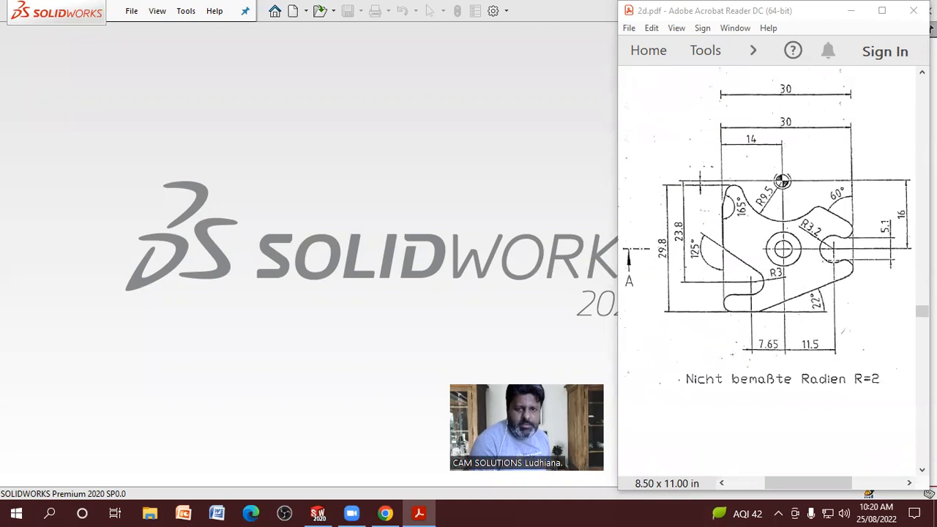
scroll(833, 260, down, 3)
scroll(833, 260, up, 1)
scroll(834, 260, up, 4)
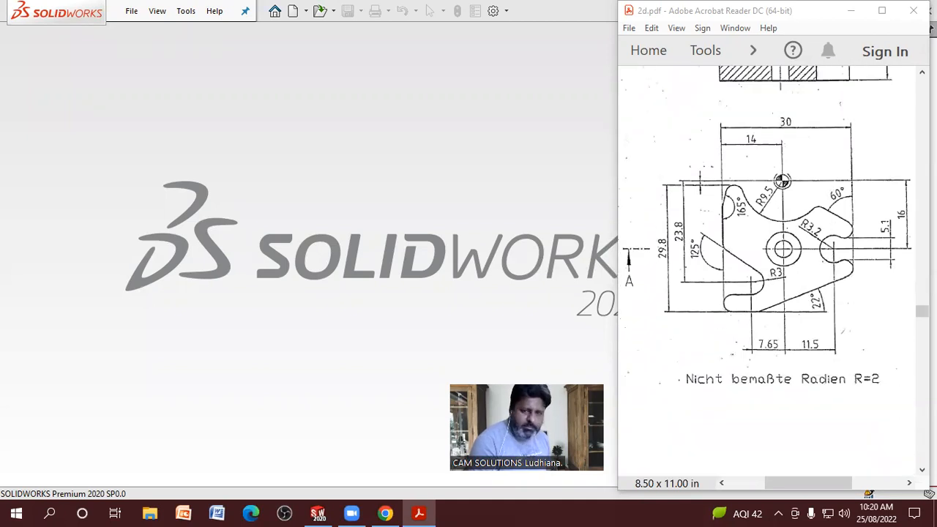
scroll(802, 296, down, 2)
scroll(801, 296, up, 3)
click(801, 297)
ctrl+scroll(801, 296, down, 3)
ctrl+scroll(802, 296, up, 3)
ctrl+scroll(801, 297, down, 2)
ctrl+scroll(801, 297, down, 1)
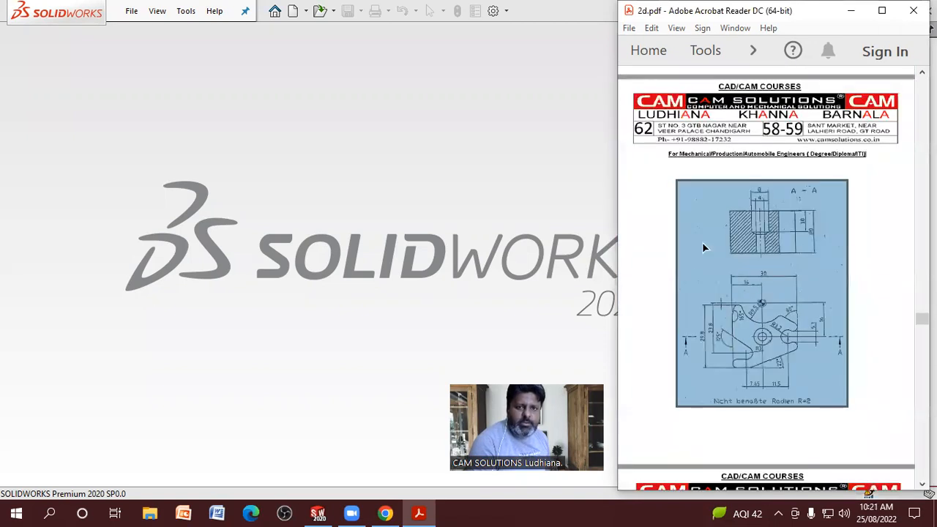
scroll(702, 248, up, 1)
click(855, 308)
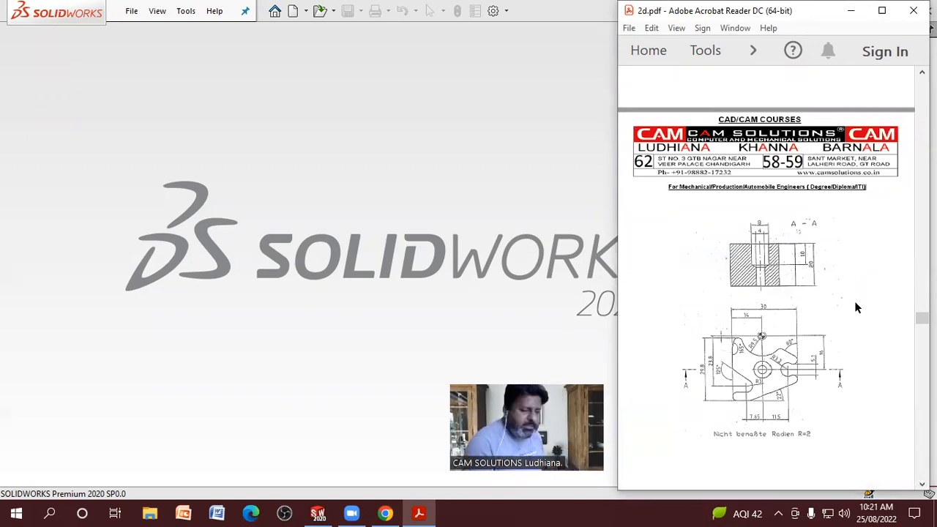
ctrl+scroll(855, 307, up, 3)
scroll(829, 264, down, 3)
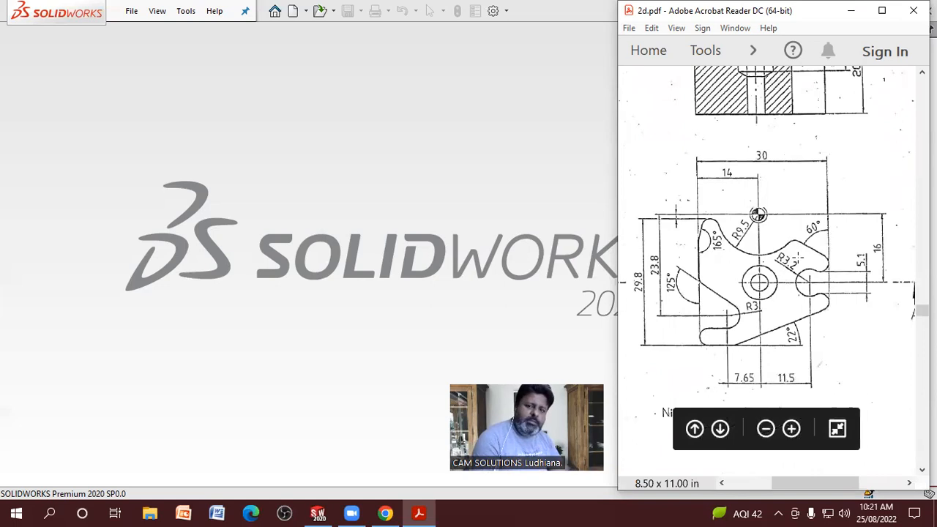
scroll(796, 256, up, 3)
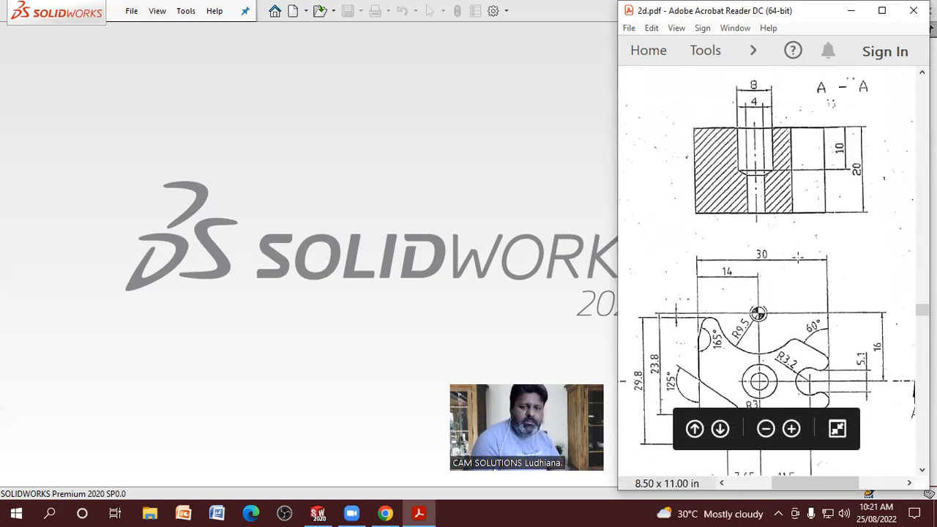
scroll(798, 256, down, 4)
ctrl+scroll(773, 288, up, 1)
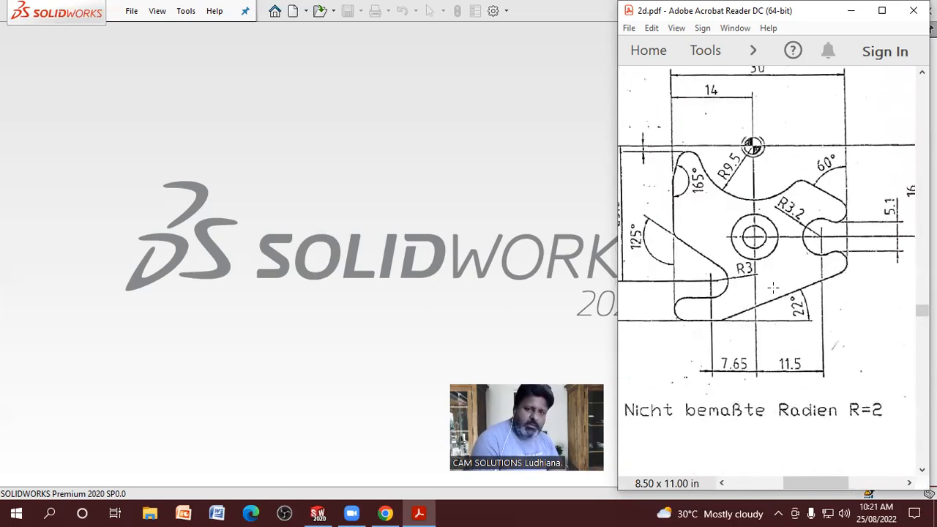
scroll(852, 476, left, 1)
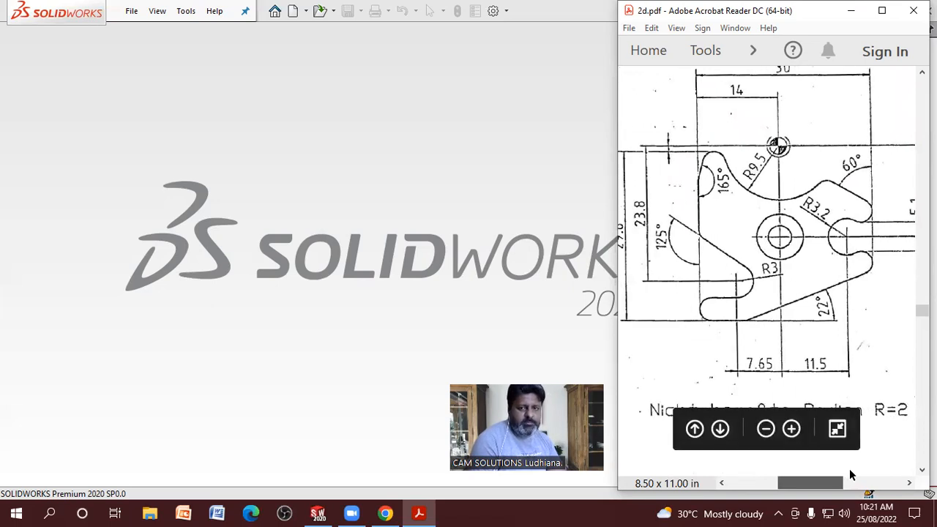
ctrl+scroll(788, 341, down, 1)
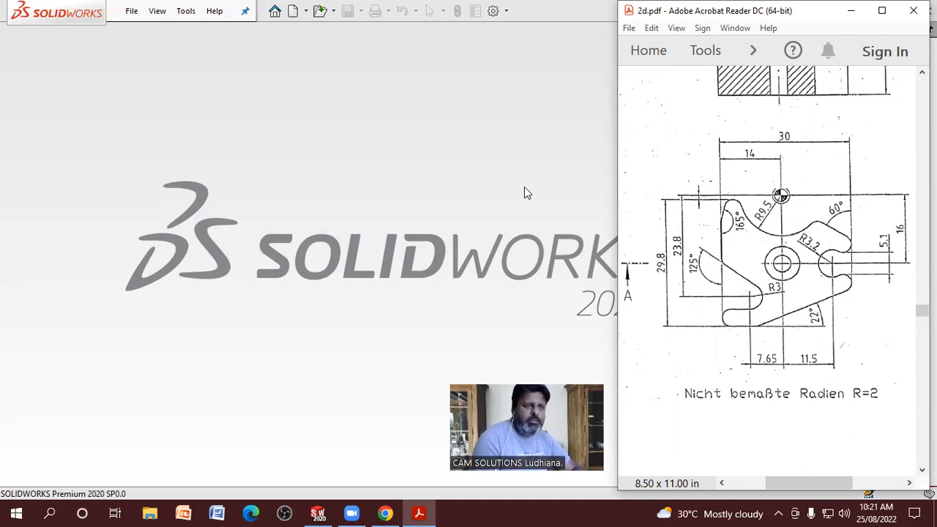
- Launch SOLIDWORKS 2020 from the desktop and create a new part document
click(432, 167)
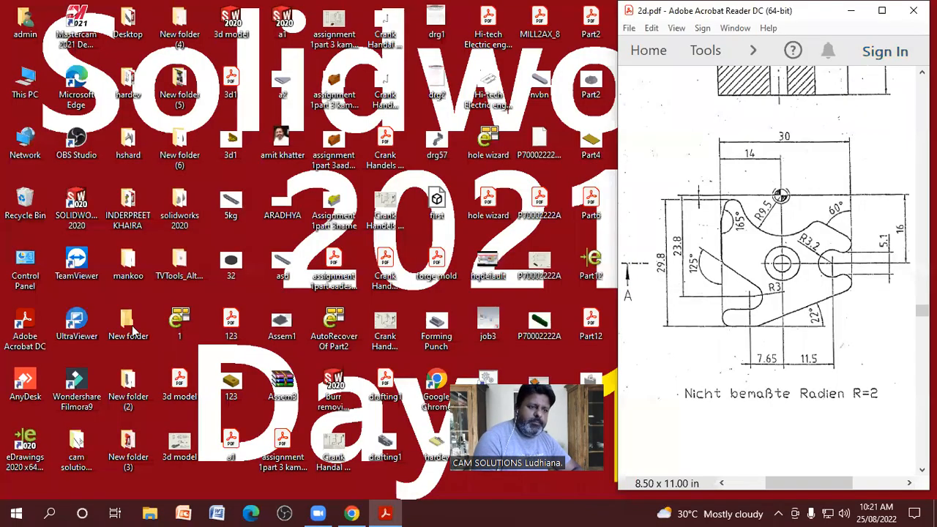
right_click(69, 210)
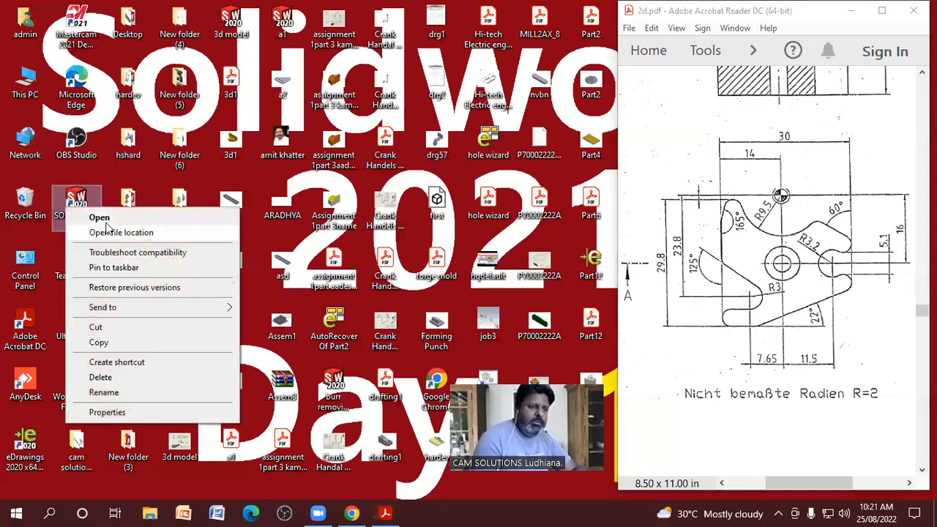
click(99, 218)
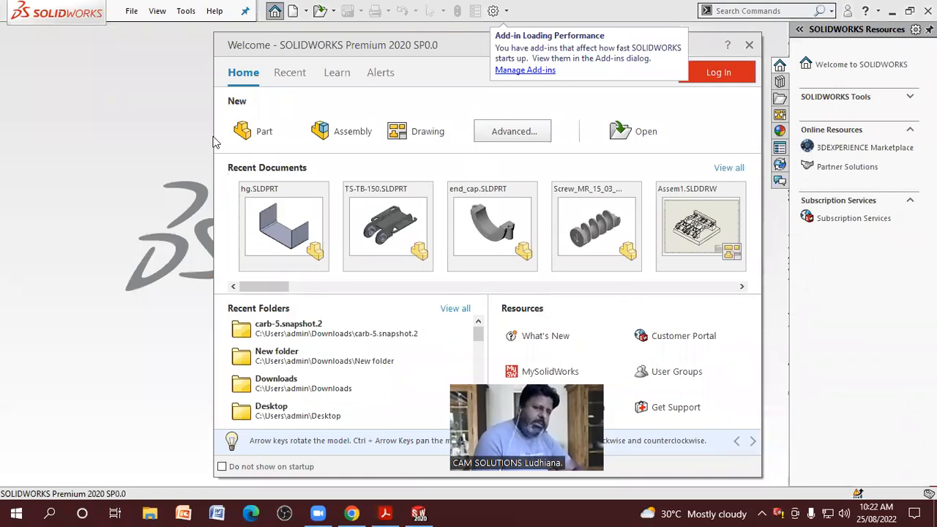
click(282, 134)
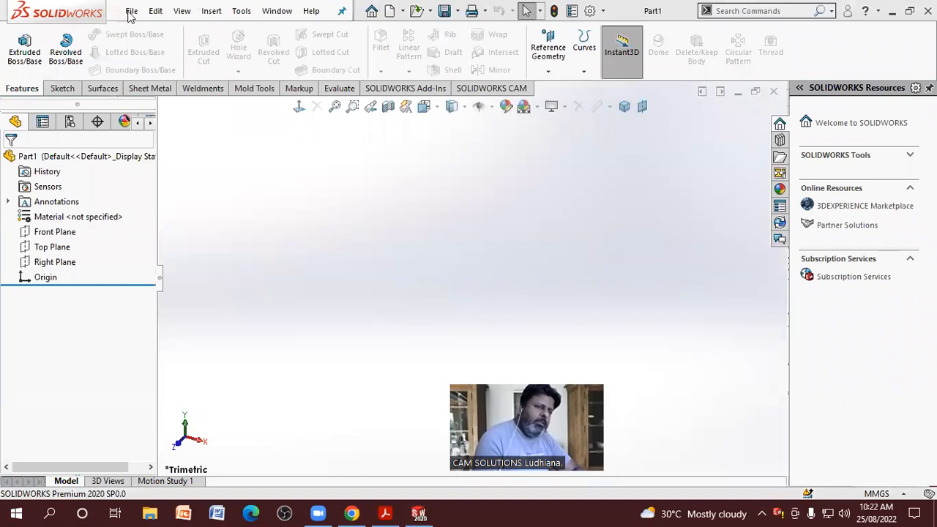
click(131, 11)
click(139, 34)
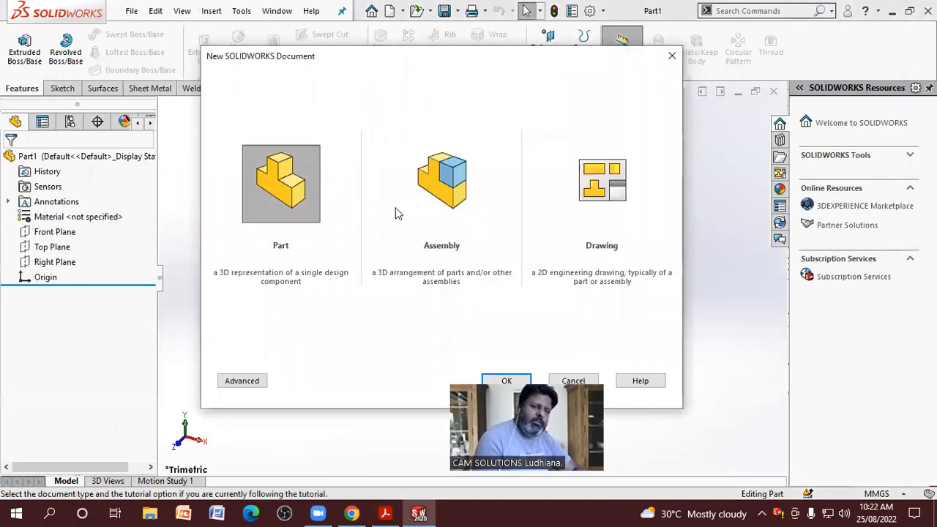
click(672, 55)
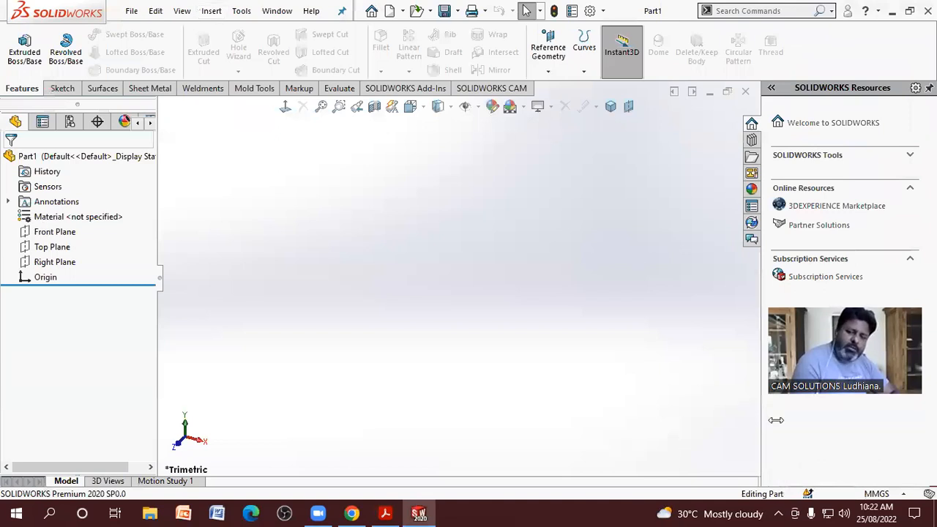
- Try the IPS and CGS unit systems and return the document units to MMGS (millimeter, gram, second)
click(875, 494)
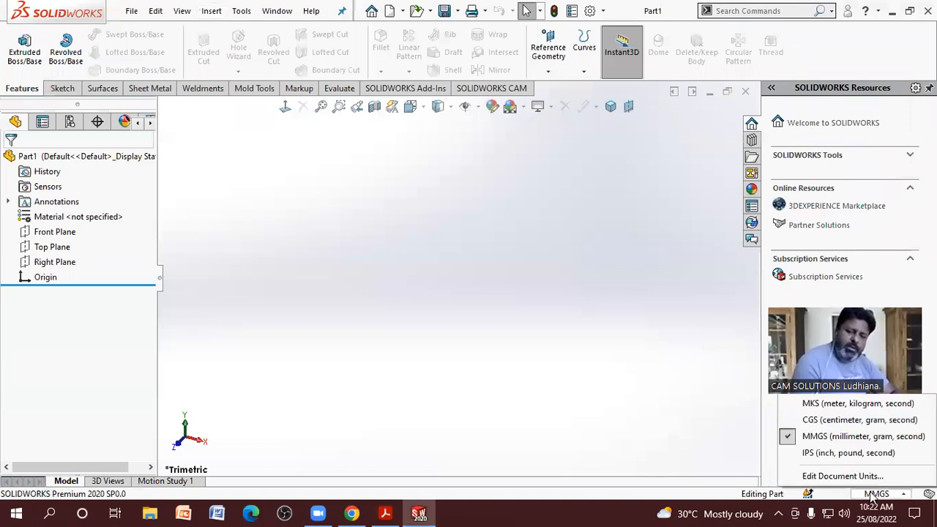
click(849, 452)
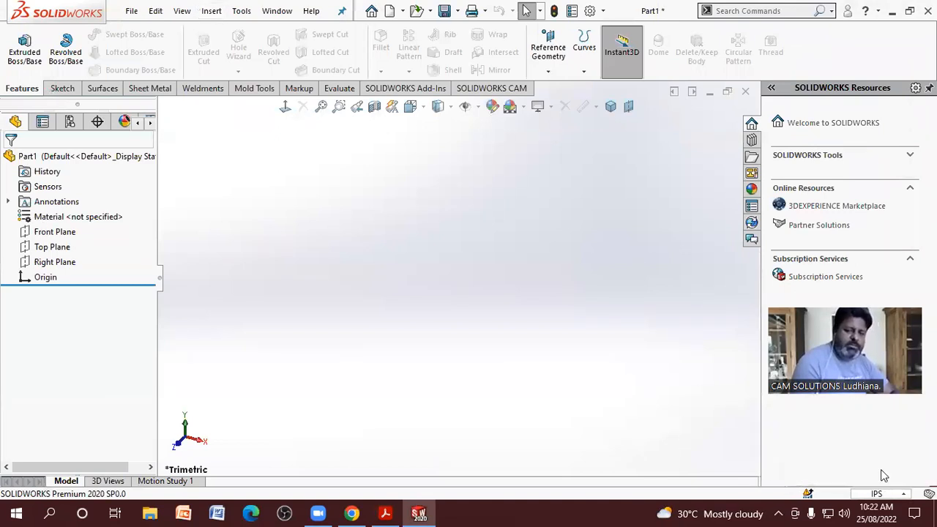
click(877, 495)
click(853, 433)
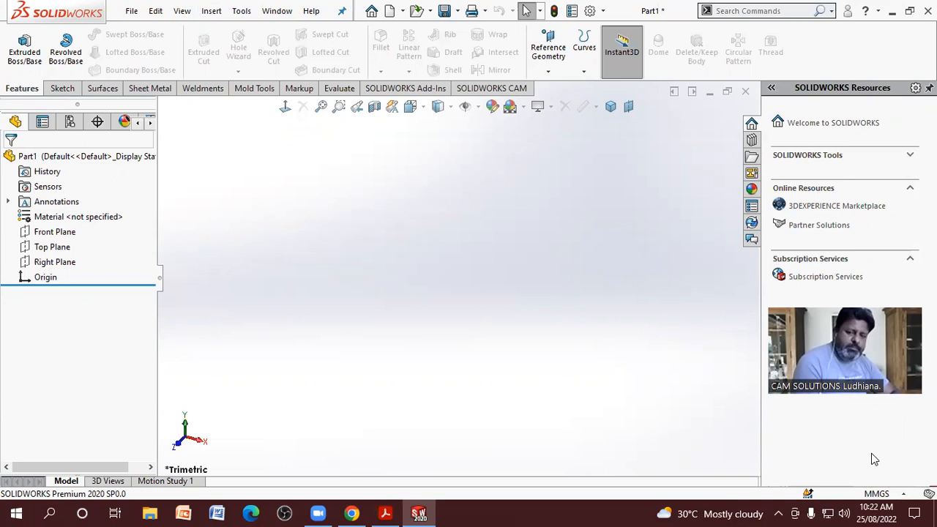
click(860, 418)
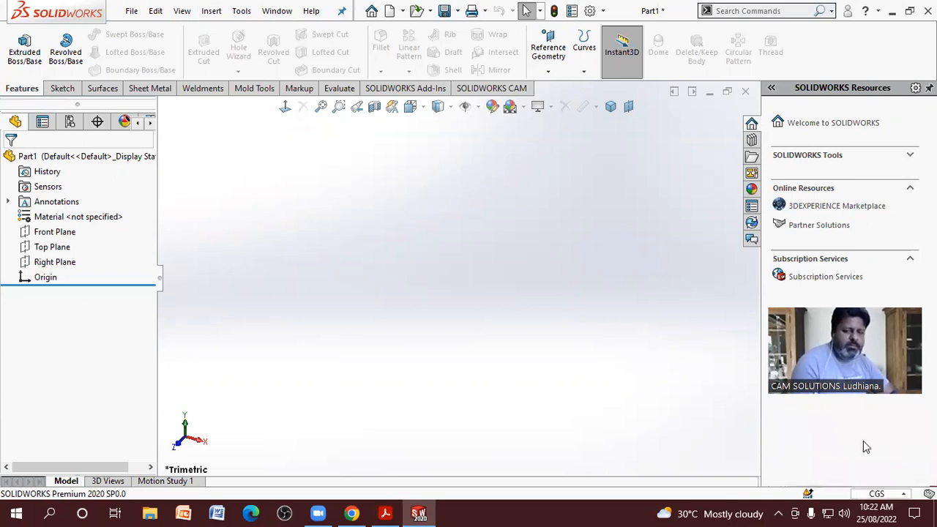
click(876, 494)
click(864, 436)
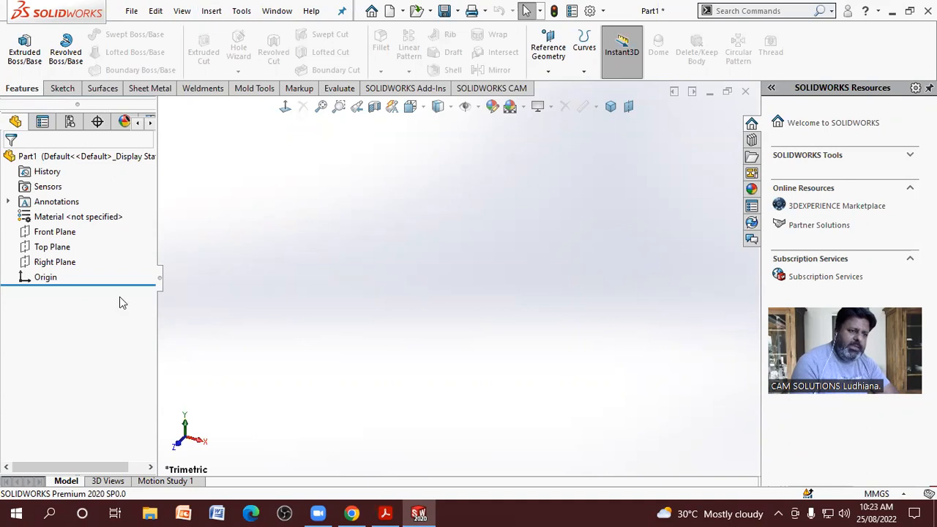
- Inspect the Front Plane and its orientation relative to the axes from different angles
click(57, 232)
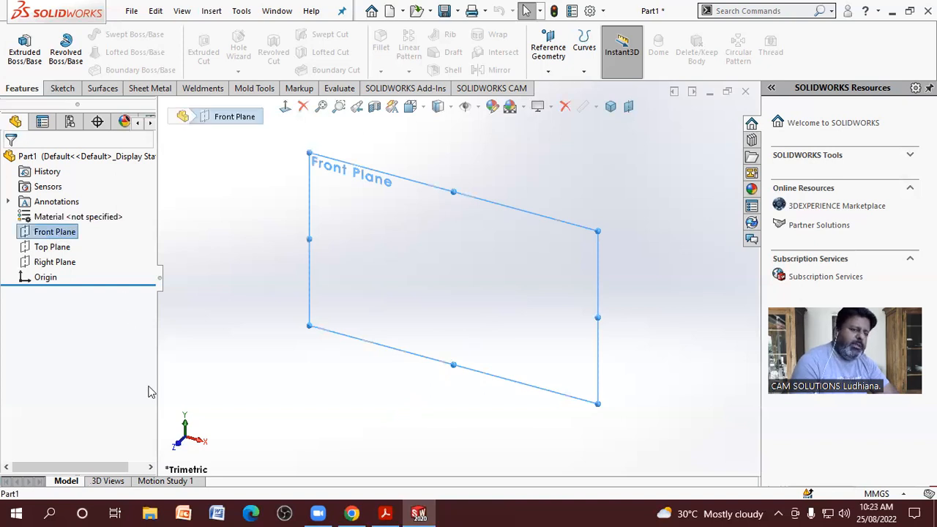
middle_drag(215, 334, 207, 178)
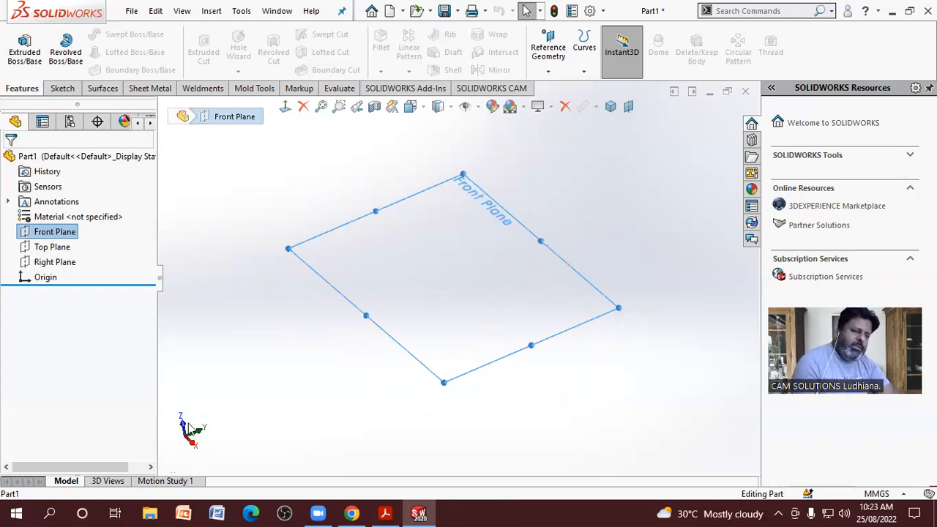
middle_drag(274, 385, 300, 393)
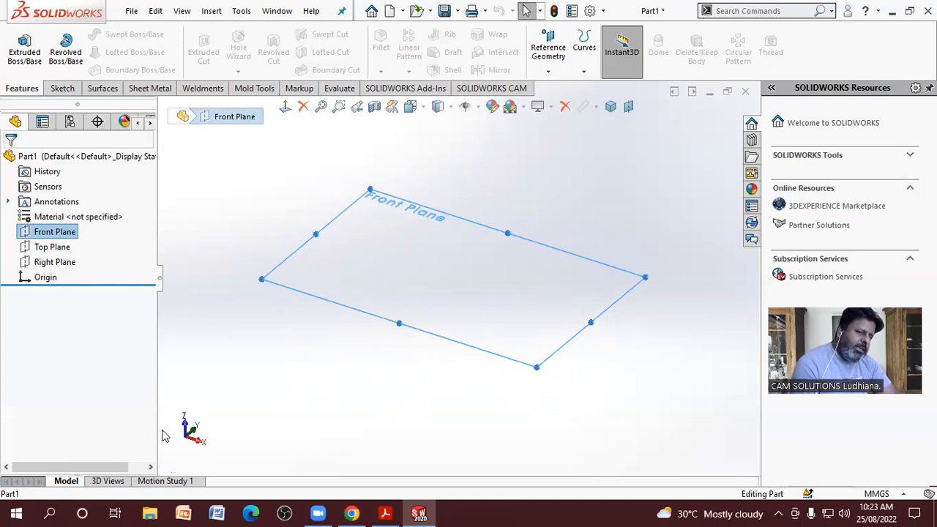
click(261, 415)
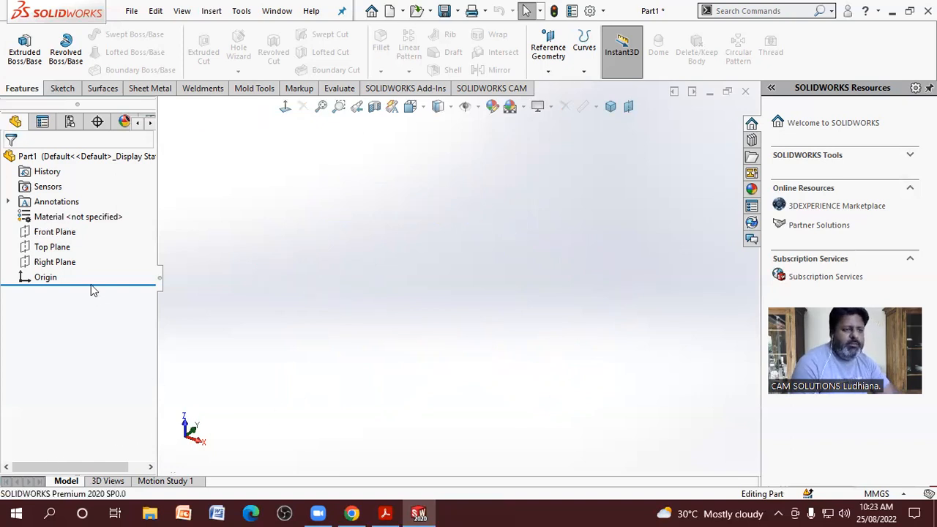
- Start a new sketch on the Front Plane
click(56, 233)
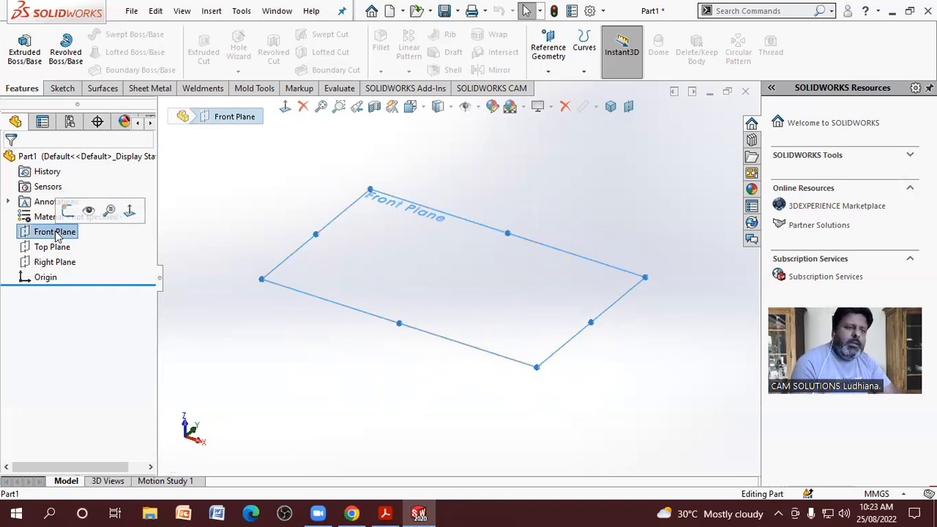
click(62, 88)
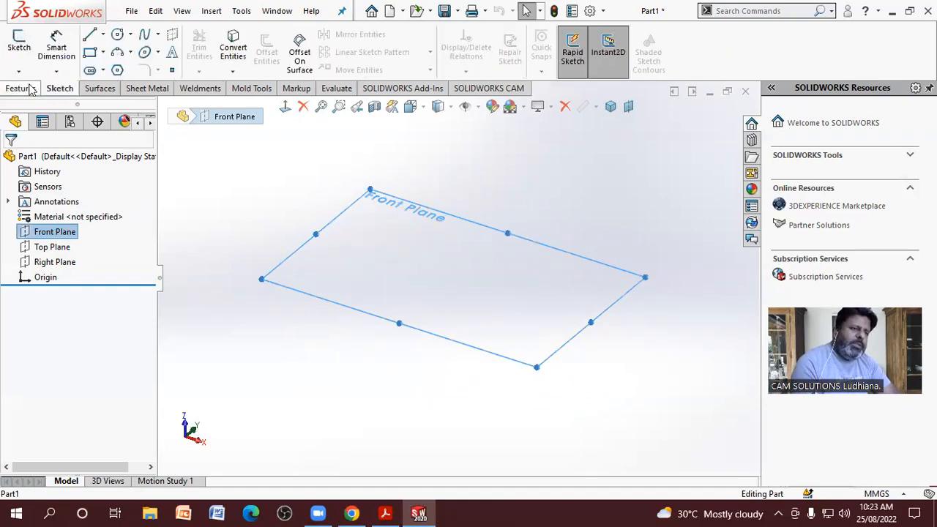
click(29, 88)
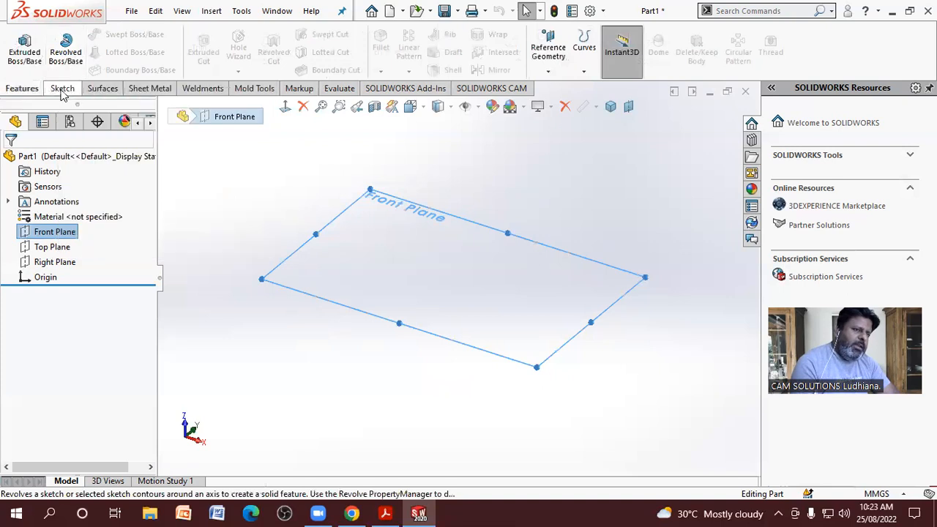
click(62, 88)
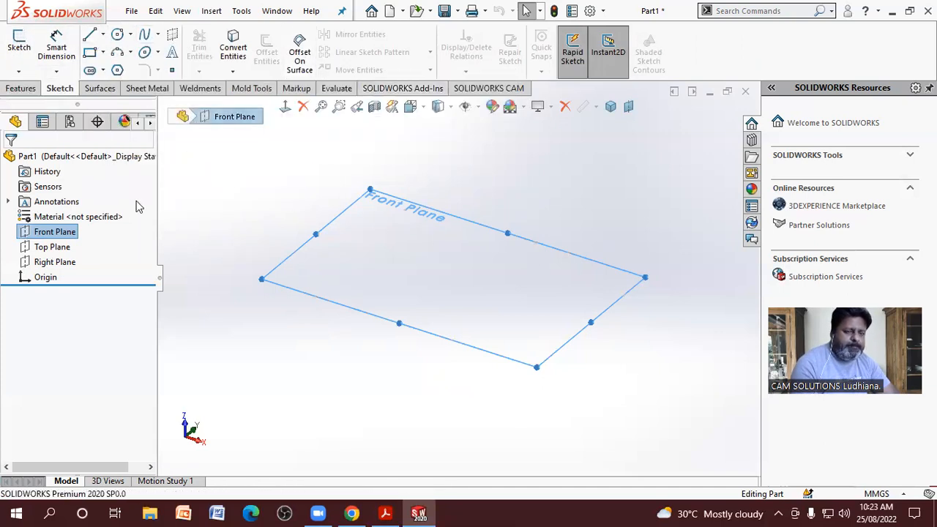
click(386, 513)
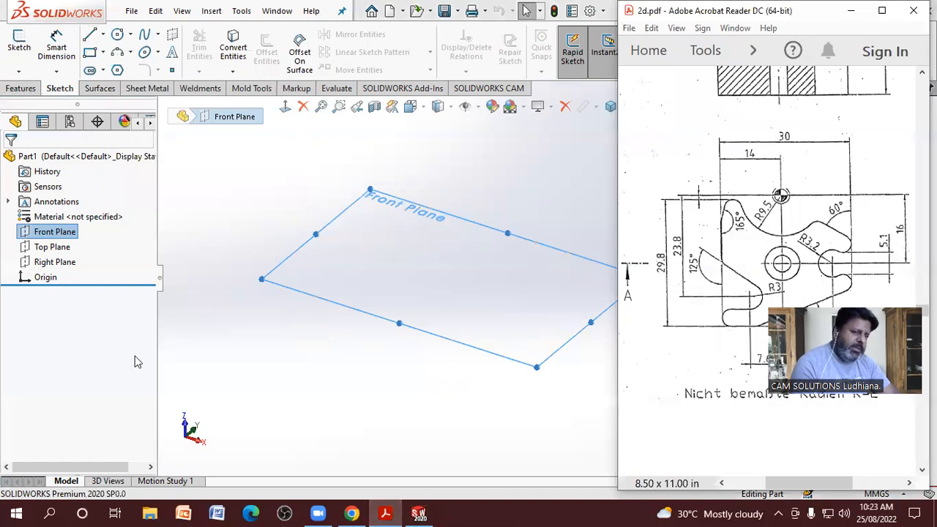
click(375, 338)
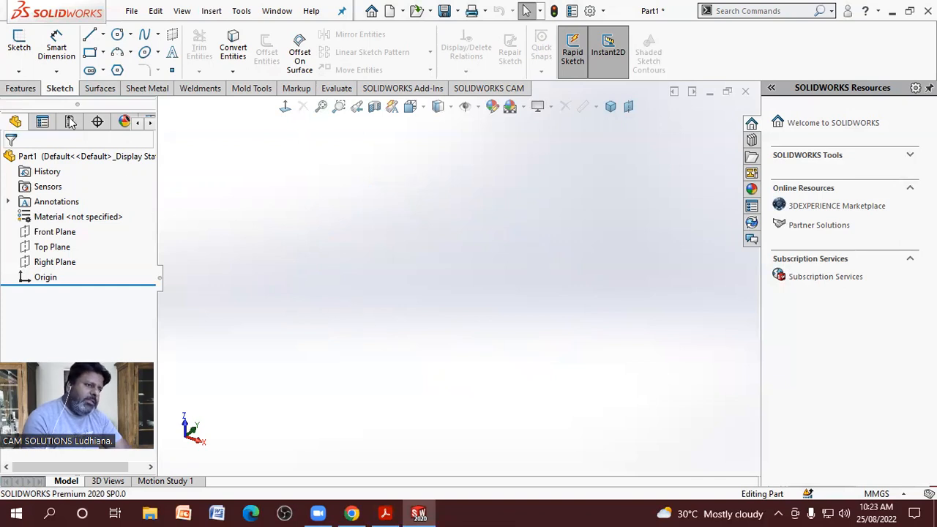
click(25, 52)
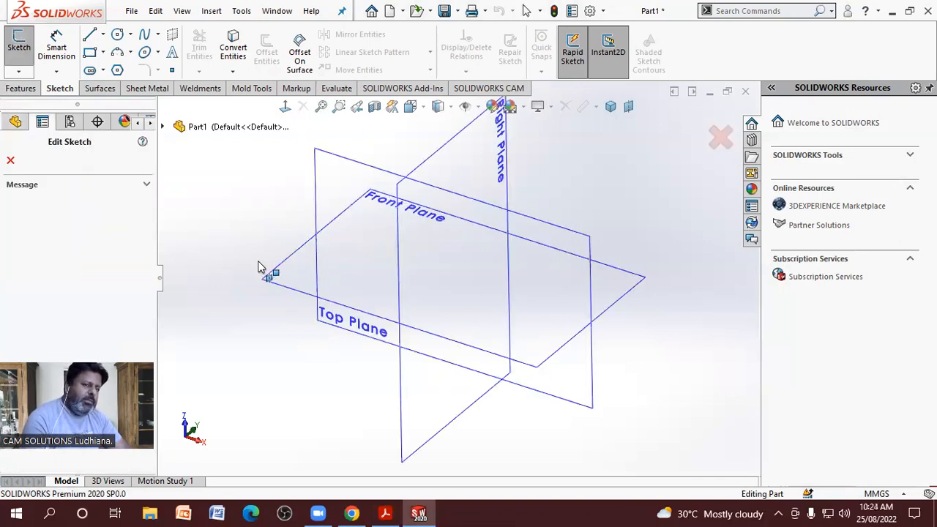
click(281, 268)
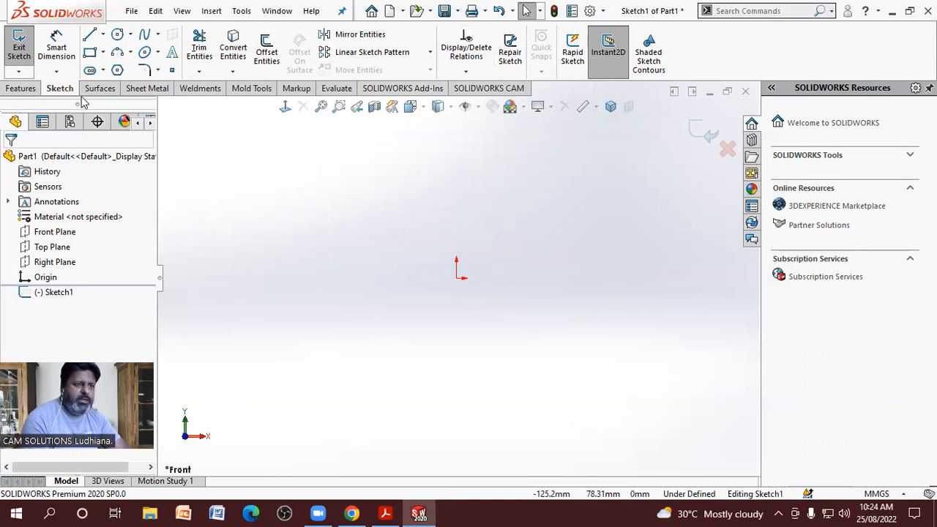
click(20, 88)
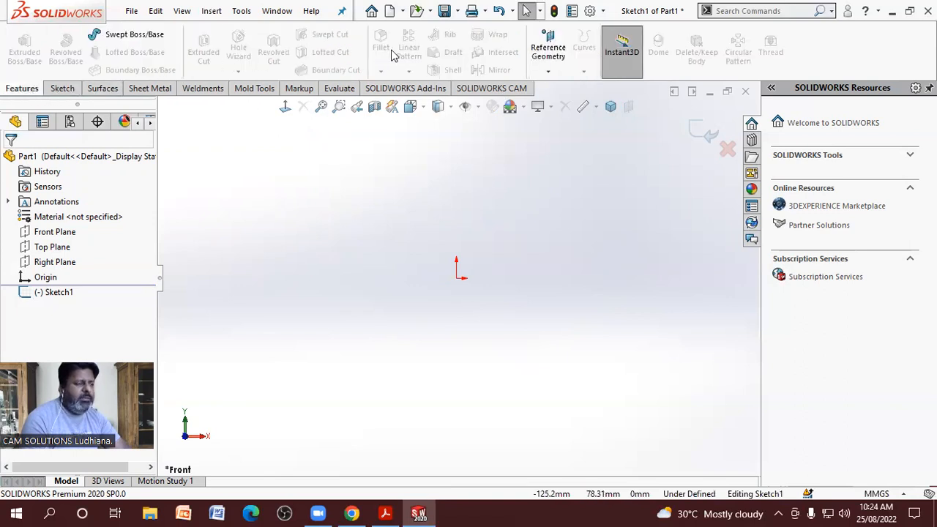
- Hide the Sketch tab from the CommandManager and turn its display back on
click(63, 87)
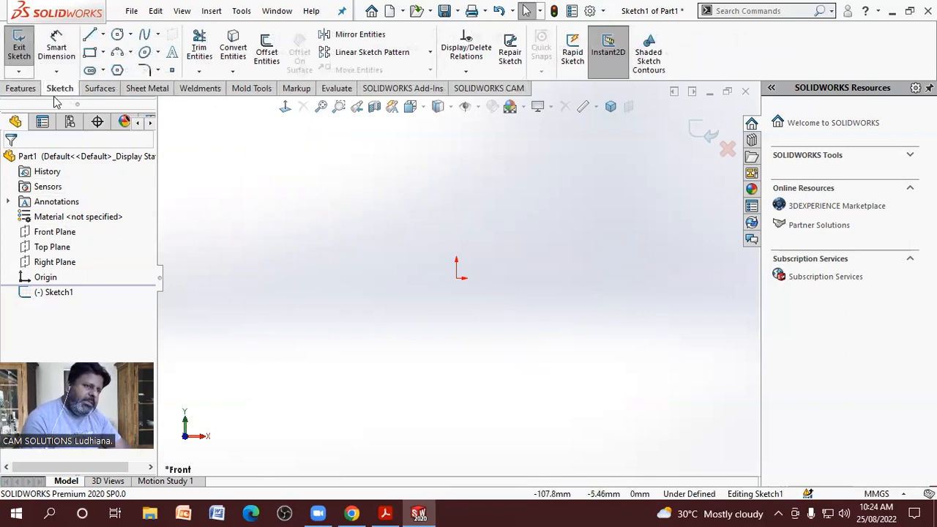
right_click(103, 95)
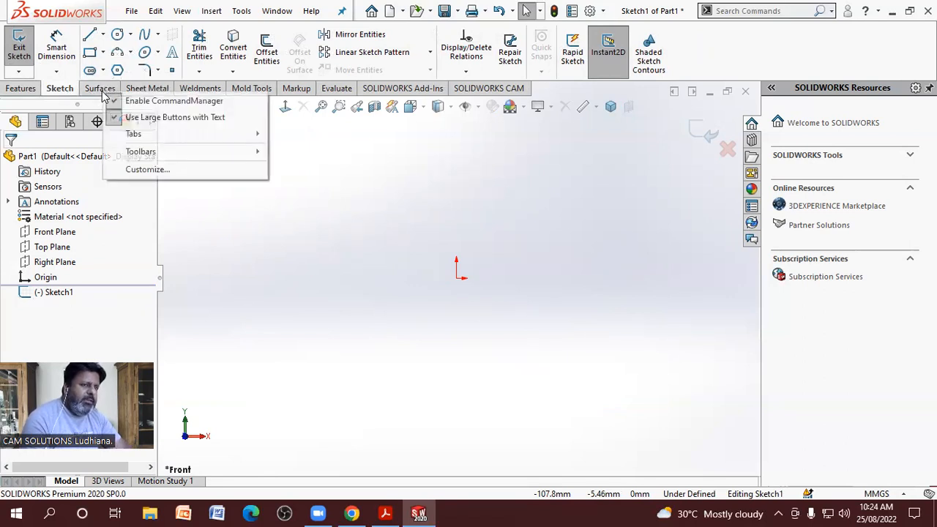
mouse_move(149, 139)
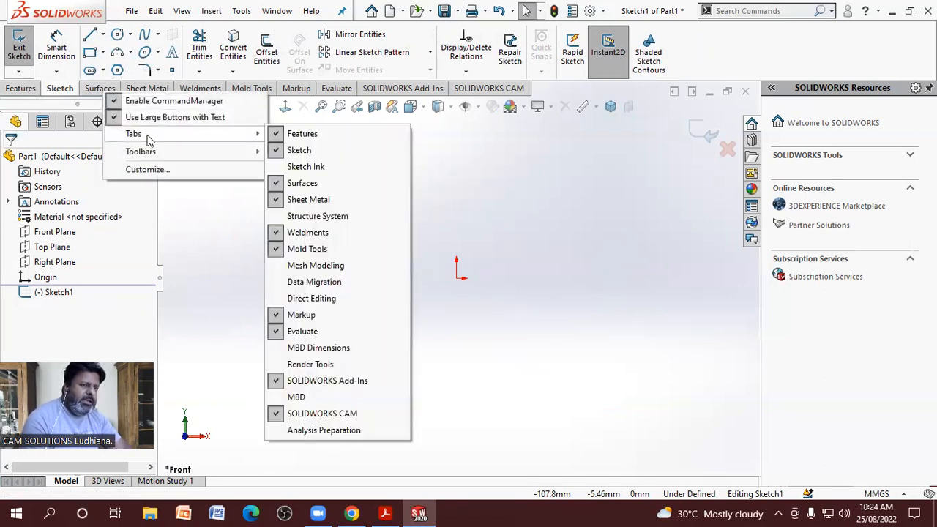
click(320, 150)
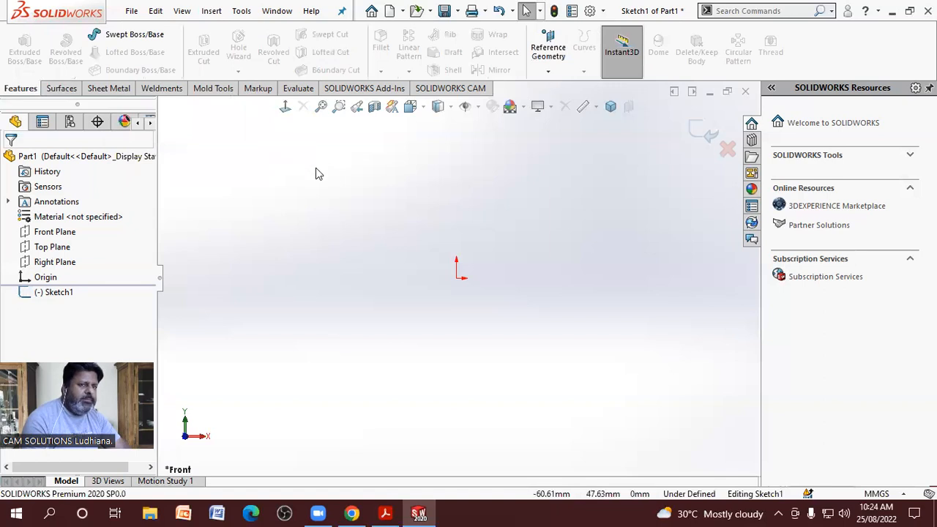
right_click(177, 96)
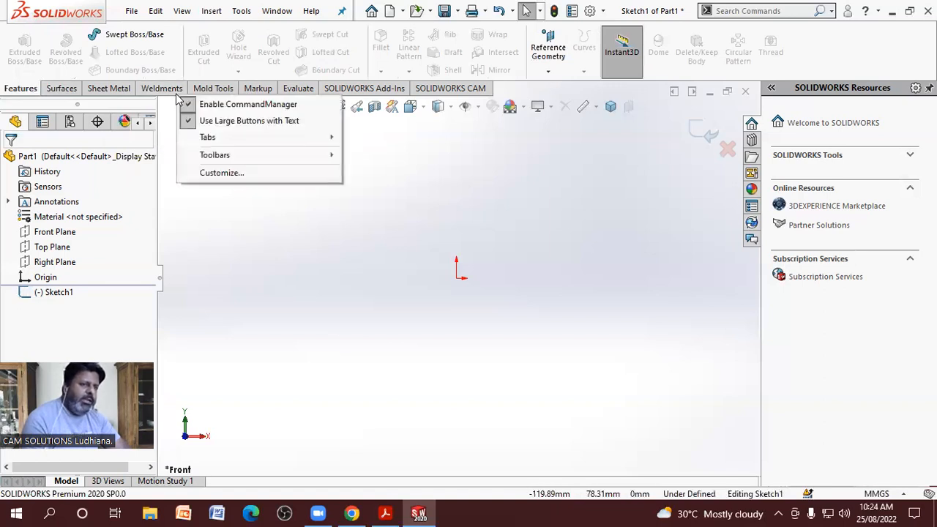
mouse_move(208, 137)
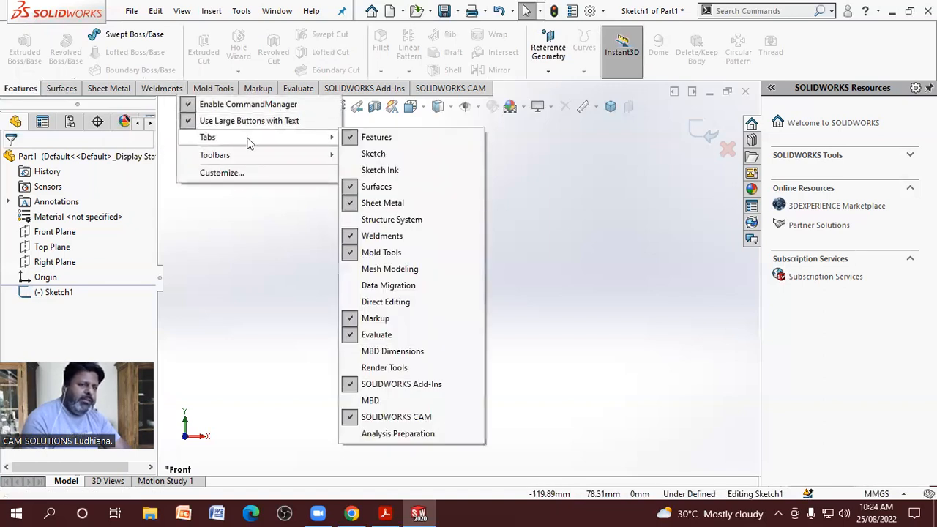
click(356, 155)
- Check the 2d.pdf drawing and sketch a circle about 55 mm in diameter centred on the origin
click(60, 88)
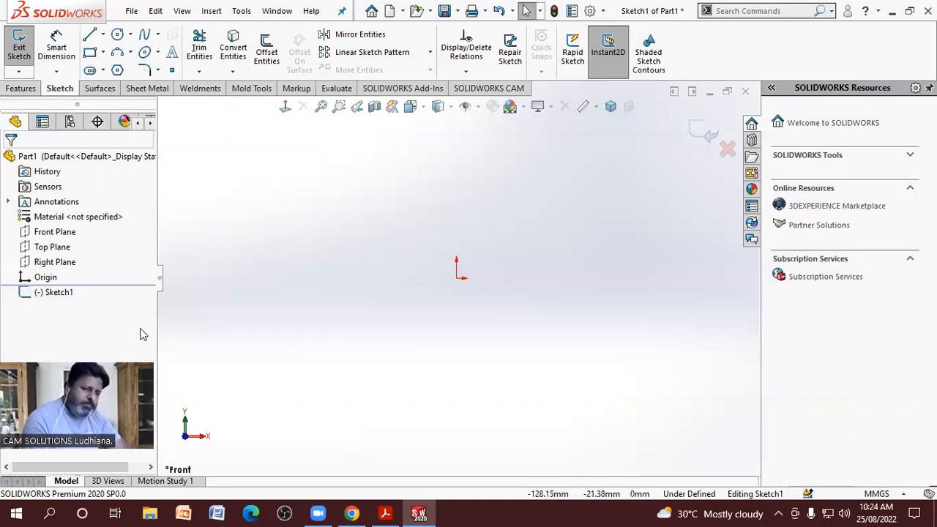
click(385, 513)
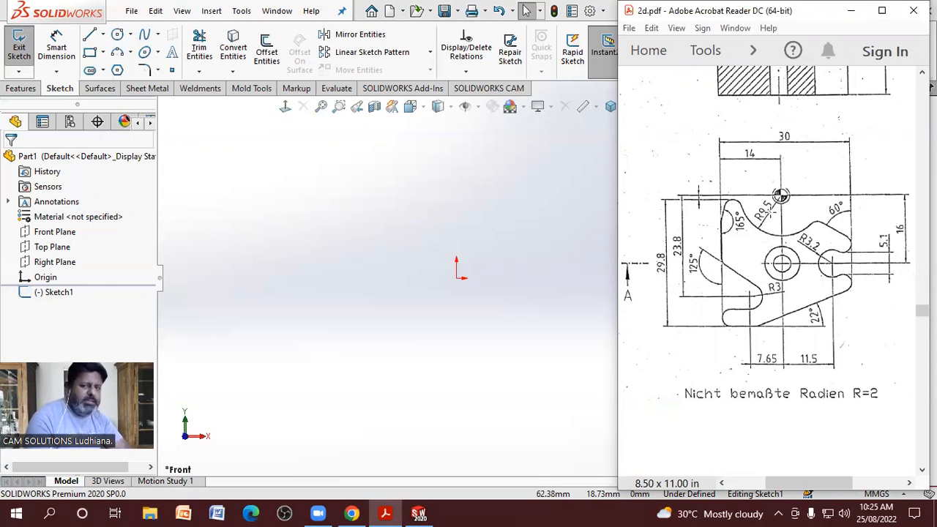
click(389, 209)
click(117, 34)
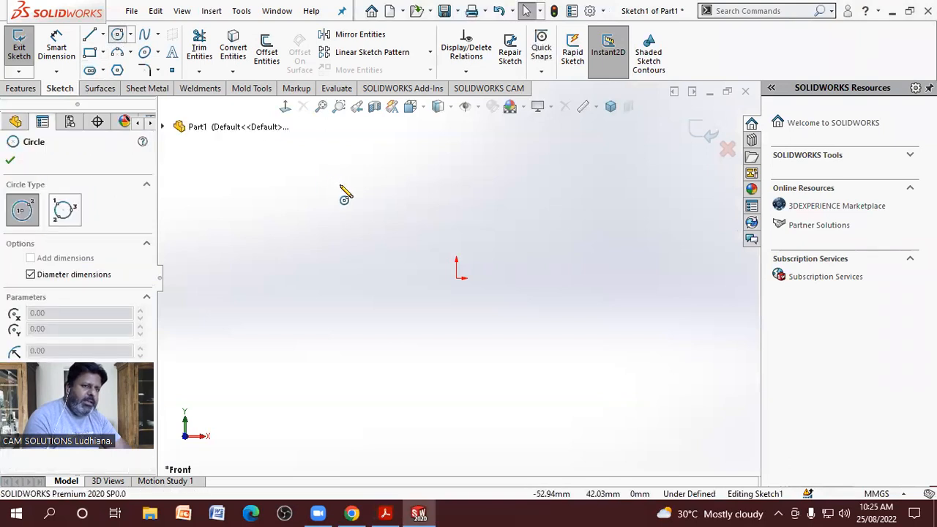
click(455, 278)
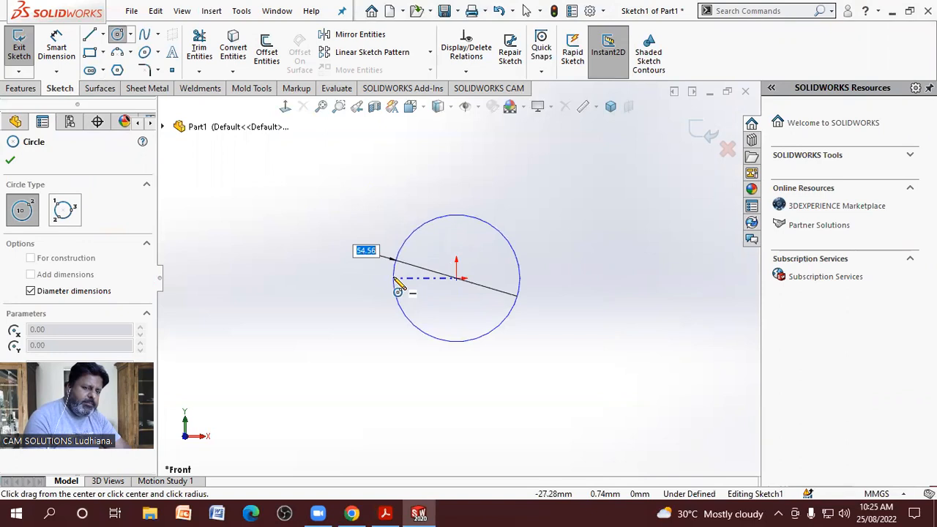
click(394, 280)
right_click(315, 330)
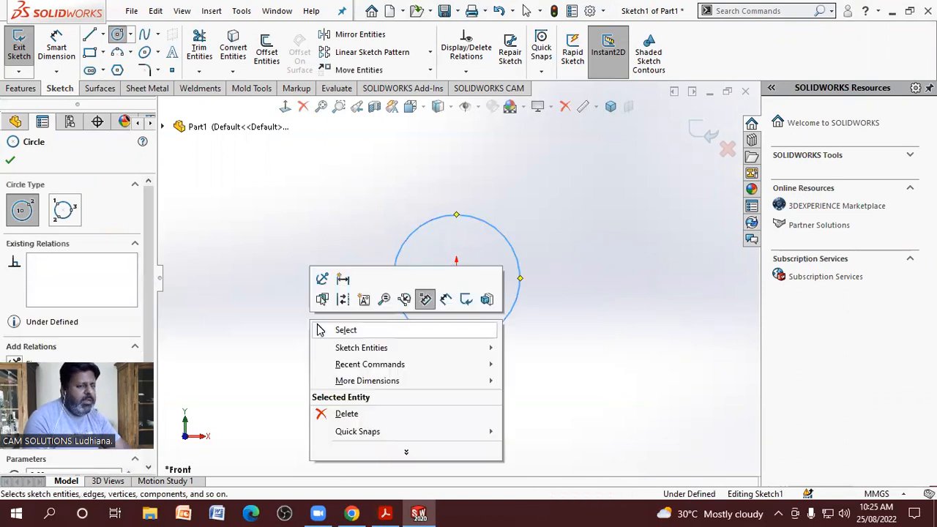
click(319, 331)
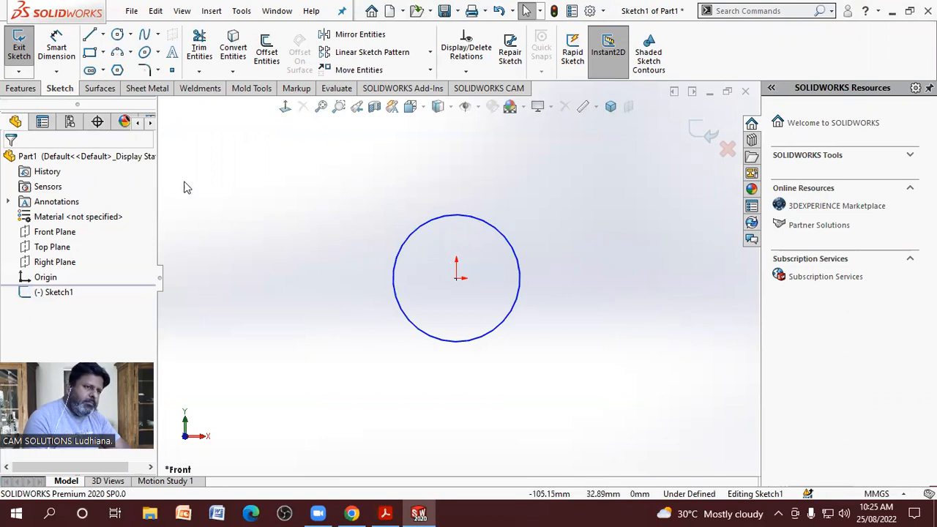
- Dimension the circle's diameter as 19.5*2 mm and place the dimension outside the circle
click(60, 52)
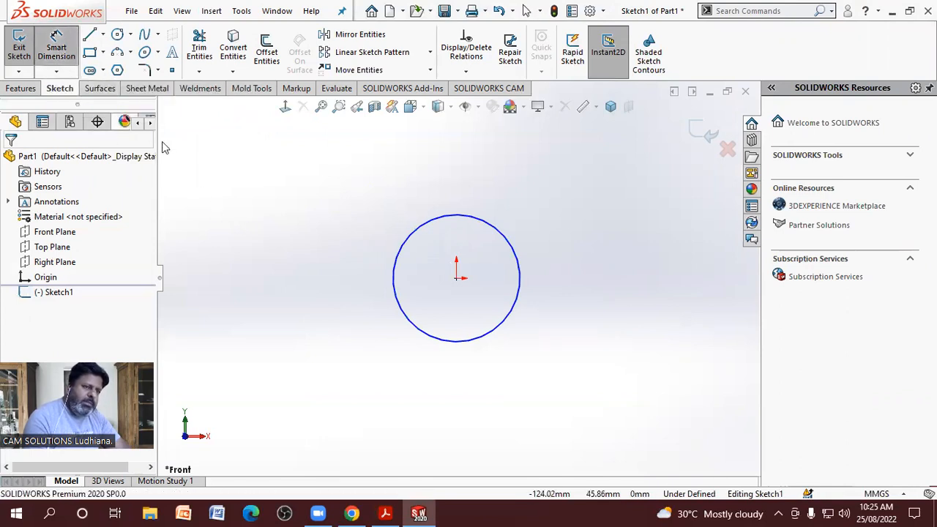
click(398, 265)
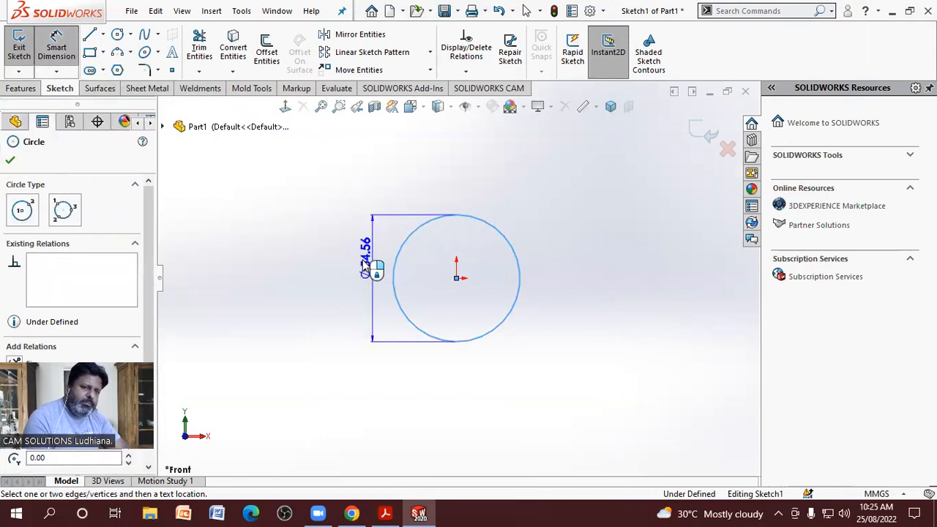
click(352, 271)
click(358, 340)
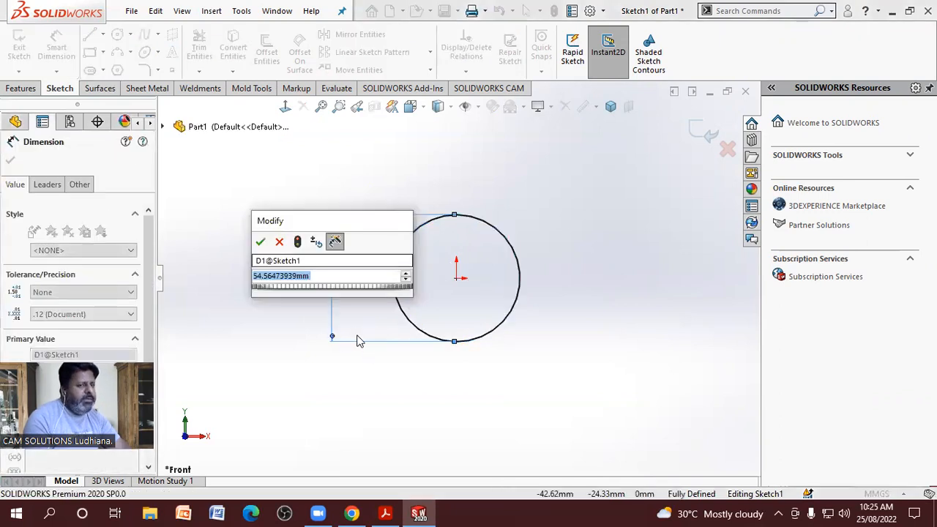
text(19.)
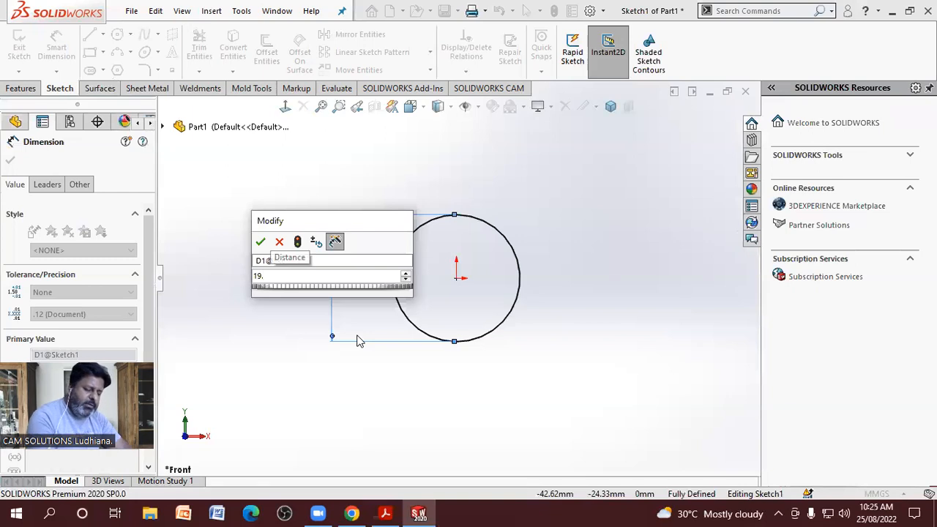
click(378, 513)
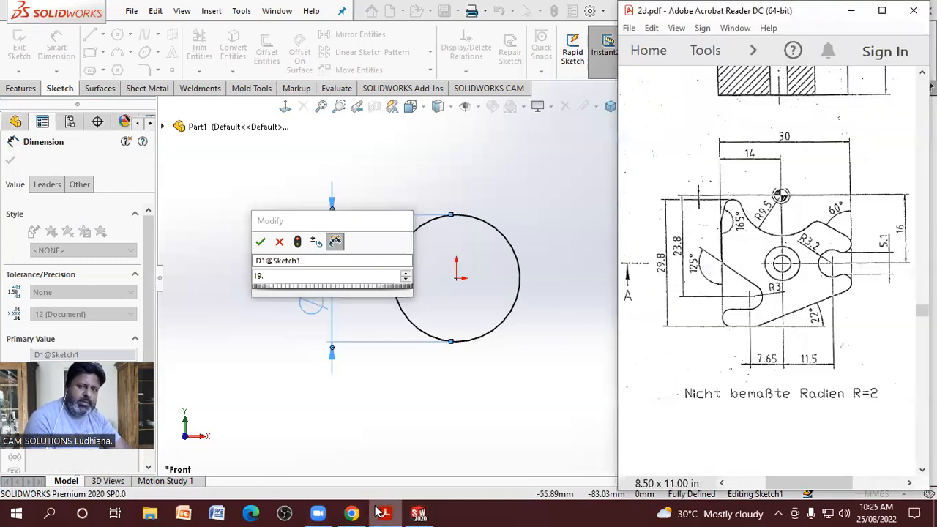
click(379, 513)
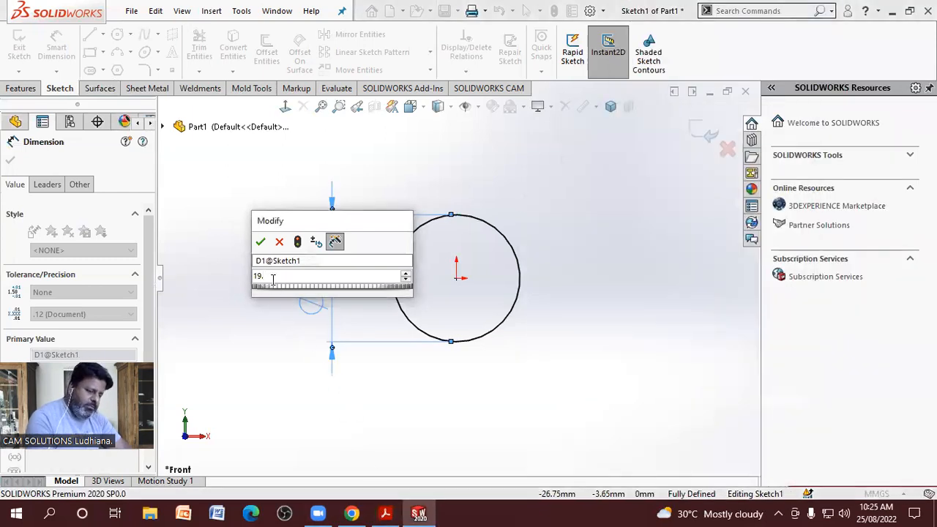
text(5)
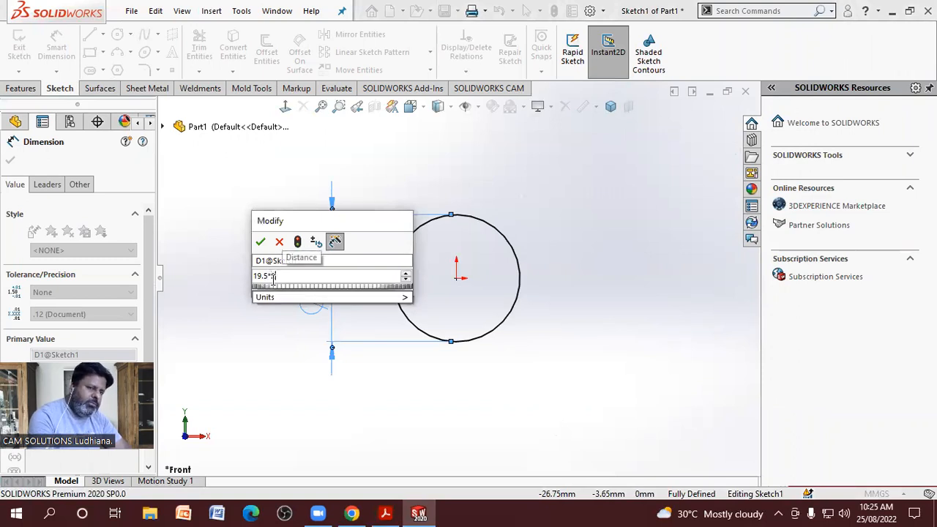
key(Return)
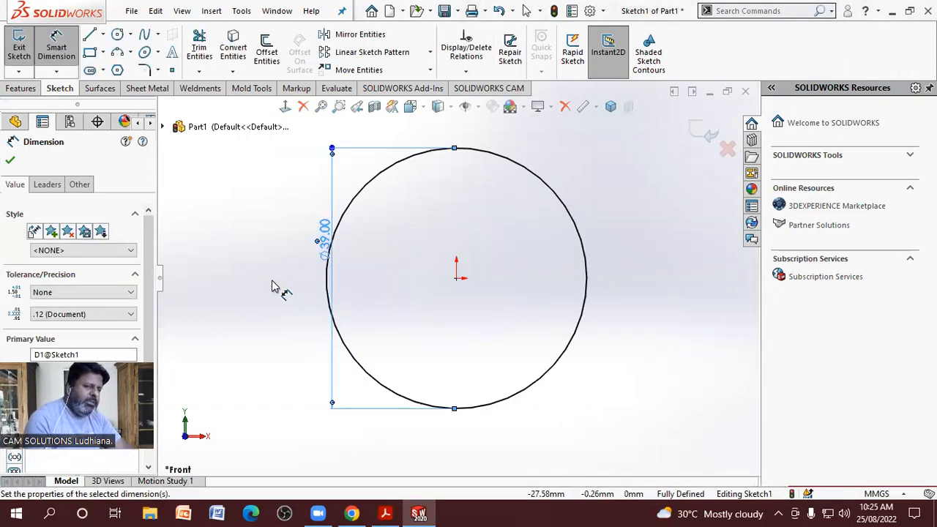
drag(327, 246, 287, 238)
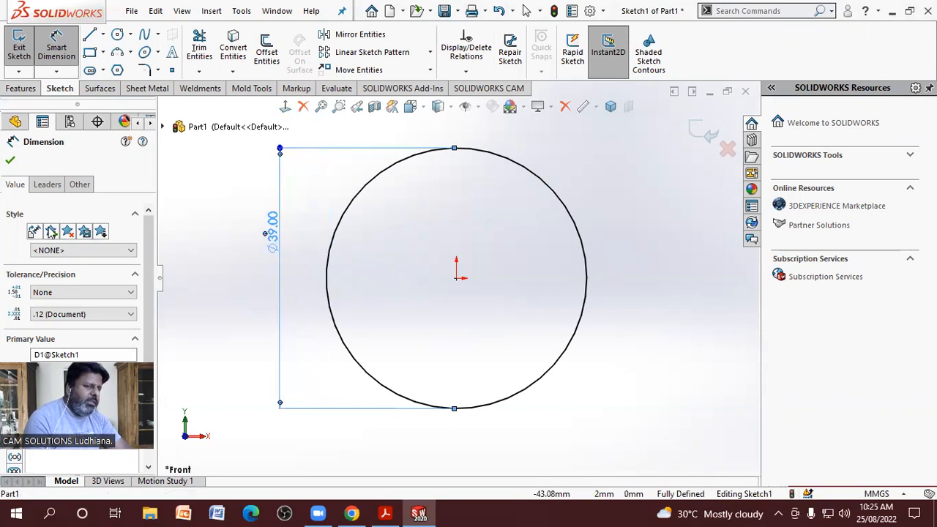
click(10, 160)
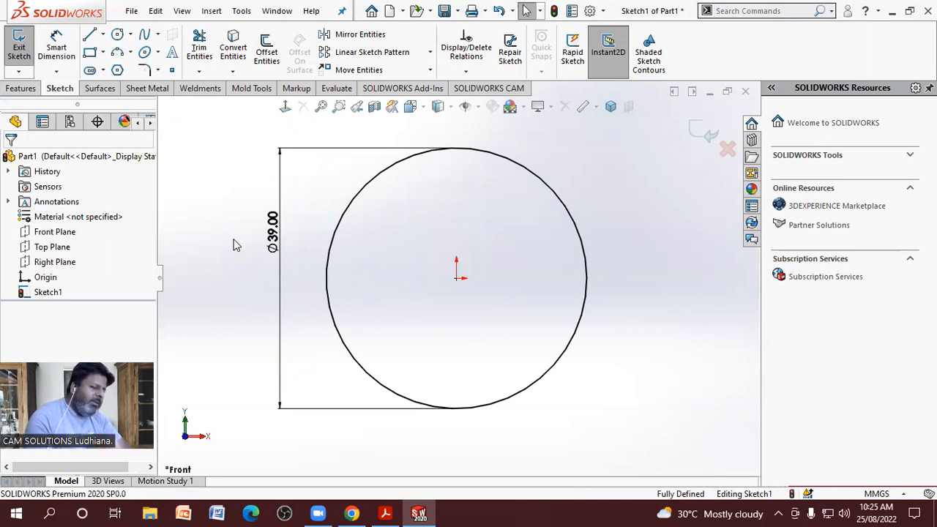
- Change the circle's dimension display from diameter to radius
click(281, 315)
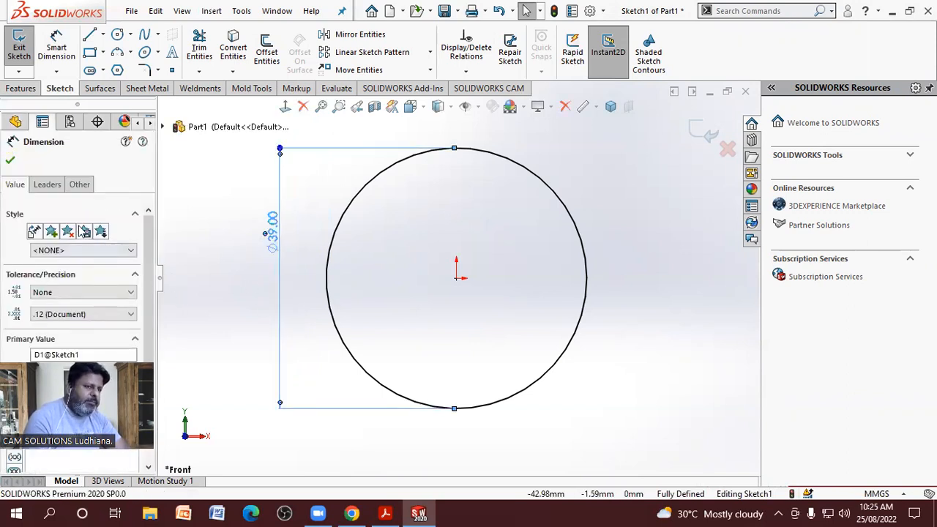
click(47, 183)
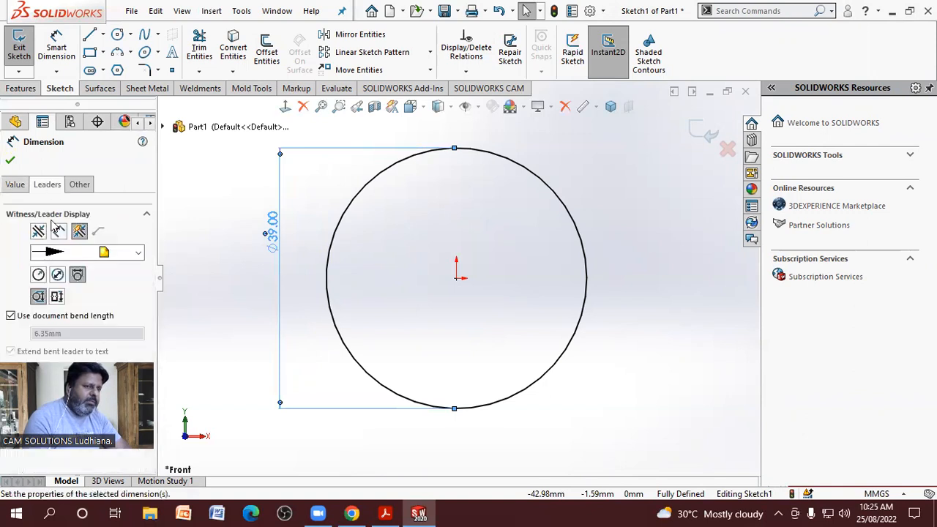
click(39, 274)
click(11, 160)
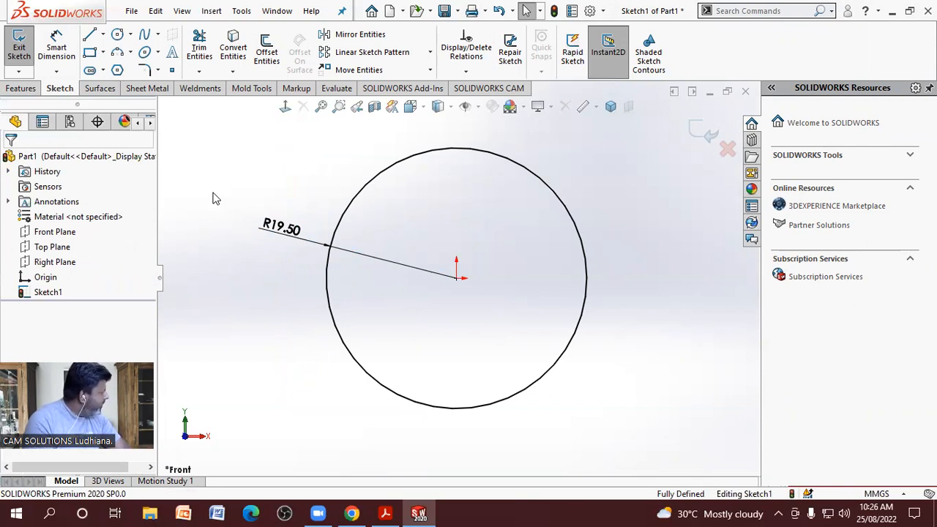
- Switch the circle's dimension display to a diameter leader and back to radius
click(363, 257)
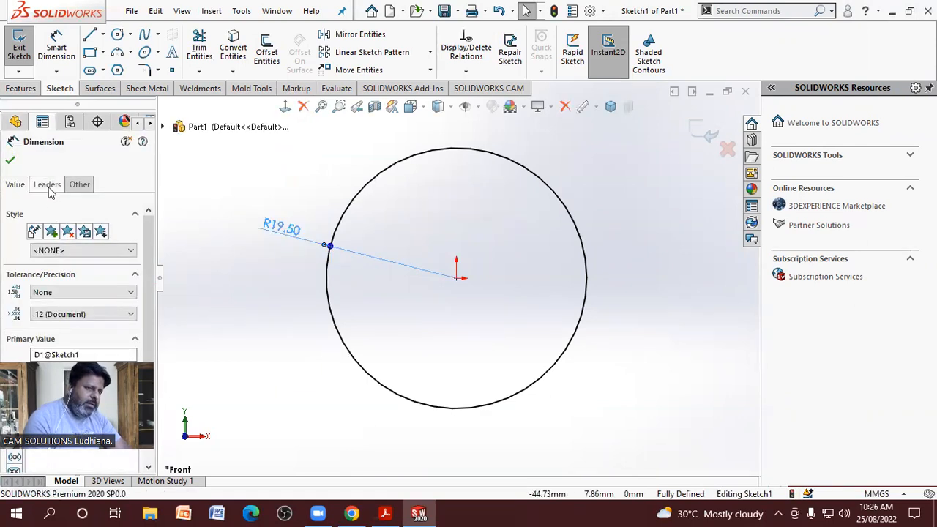
click(47, 184)
click(57, 274)
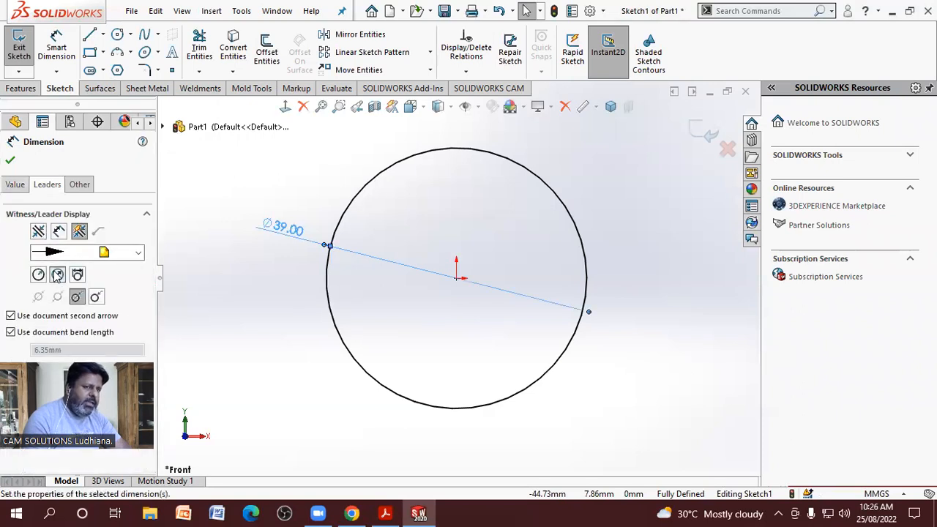
click(196, 275)
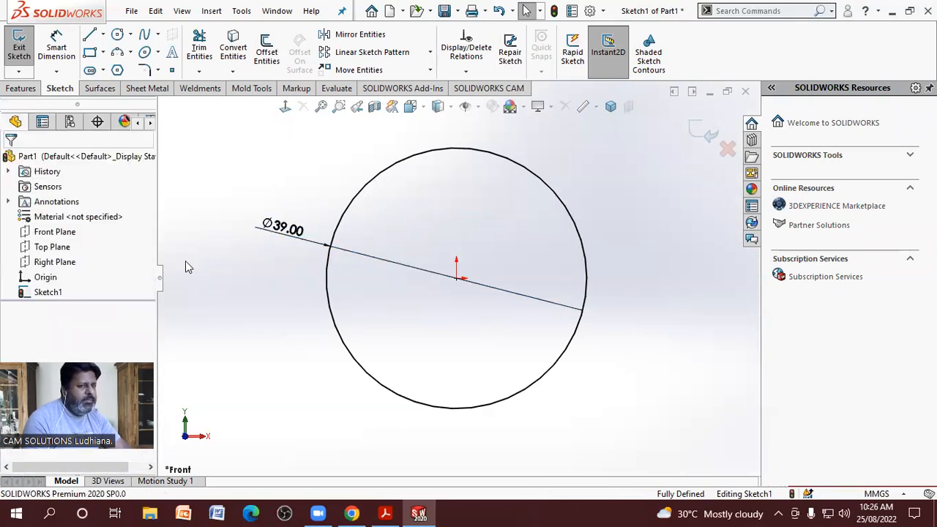
click(376, 263)
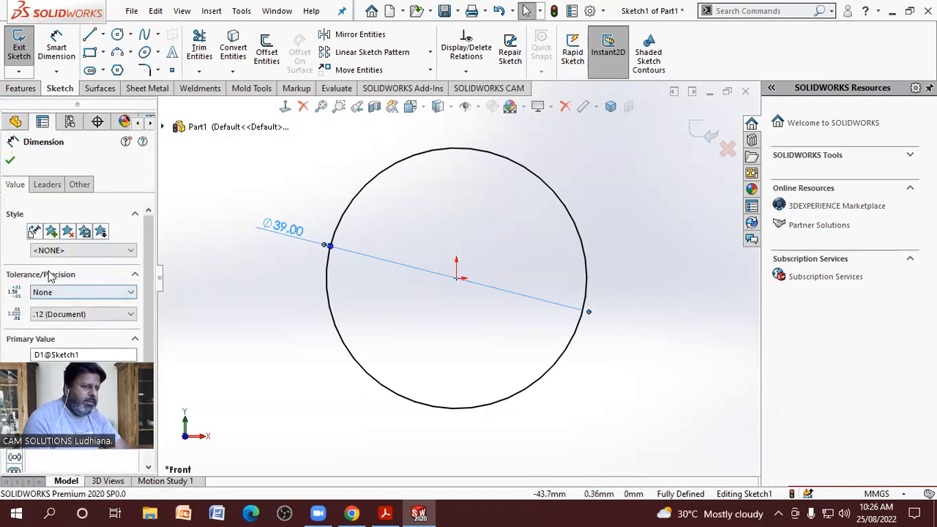
click(47, 186)
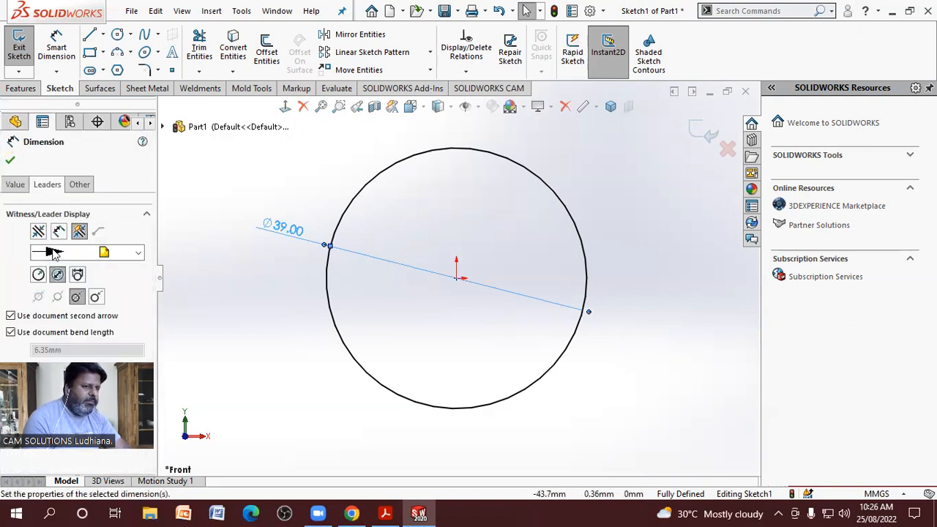
click(39, 276)
click(236, 273)
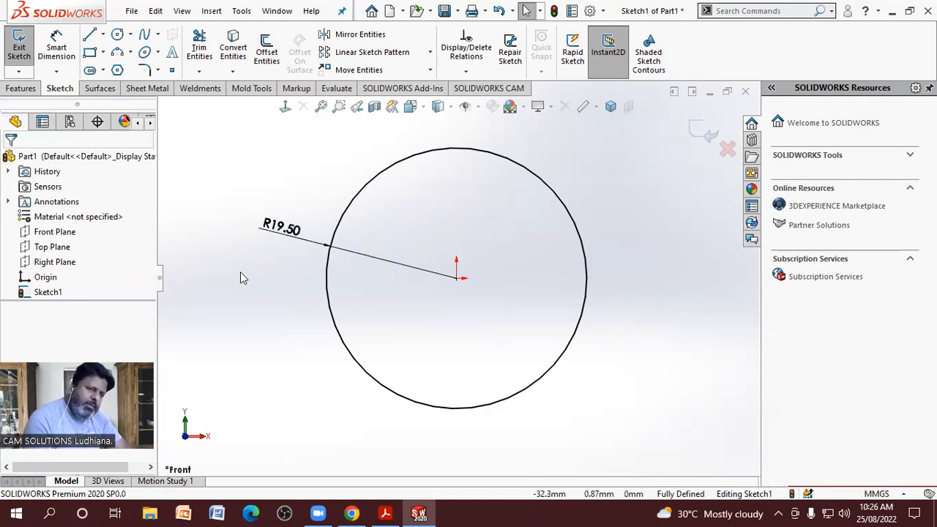
- Set the circle's radius to 25 mm
click(288, 233)
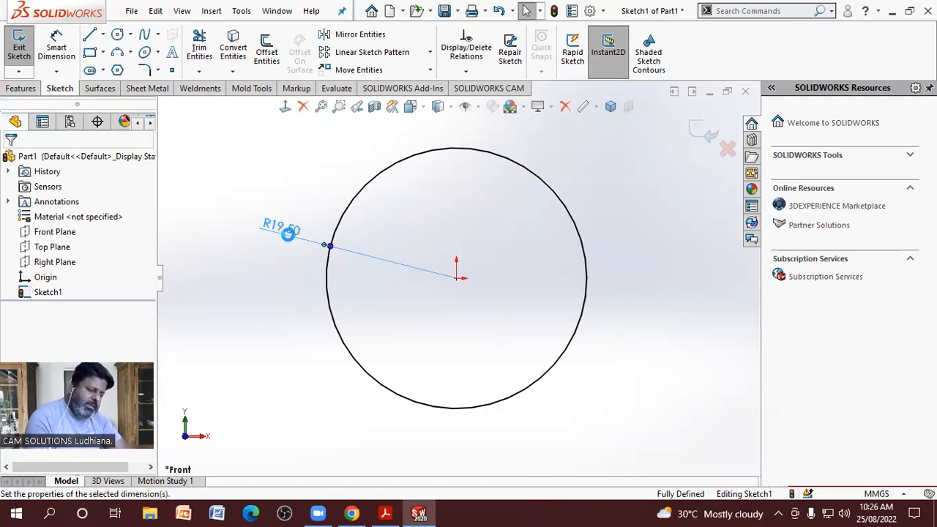
double_click(287, 233)
key(Return)
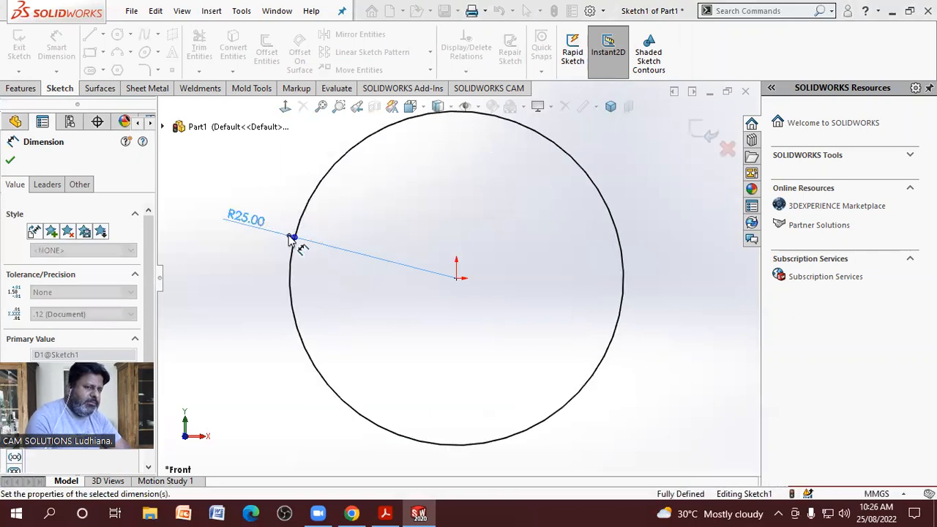
click(267, 302)
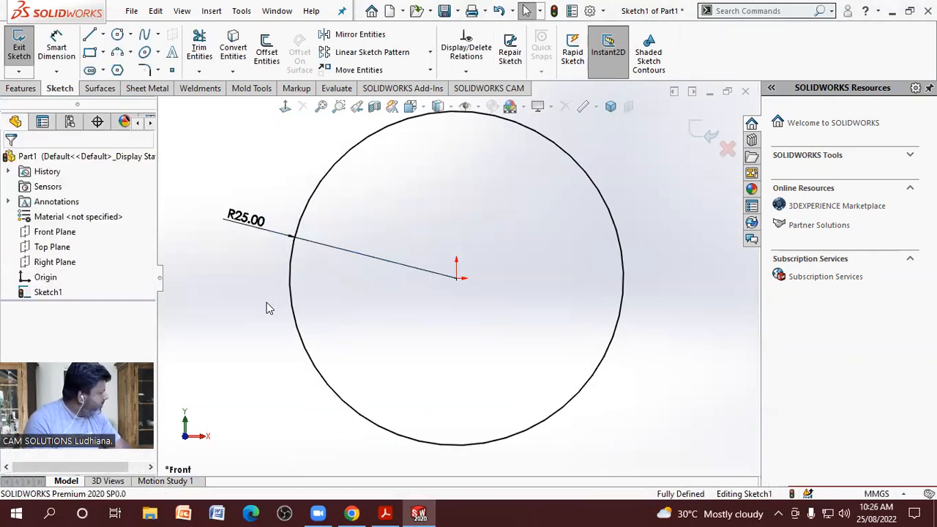
click(247, 219)
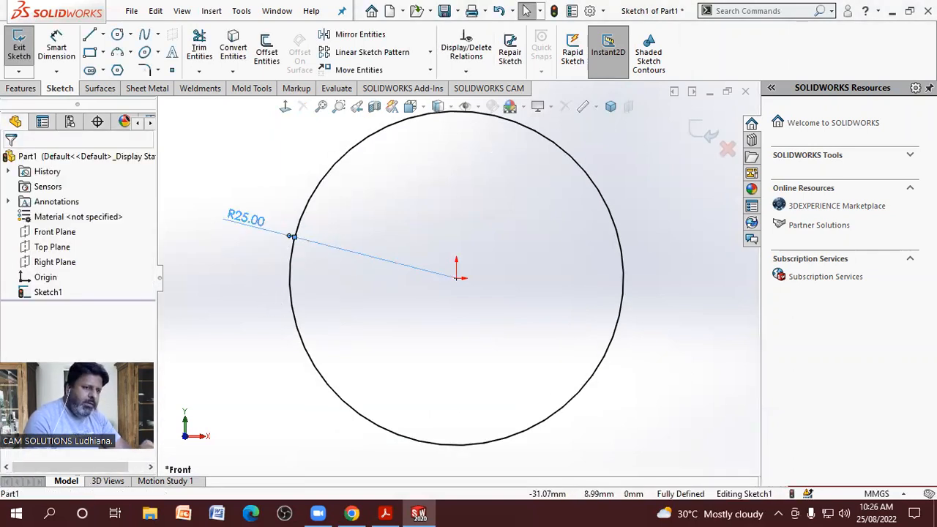
- Set the circle's radius to 19.5 mm
double_click(248, 218)
text(19.5)
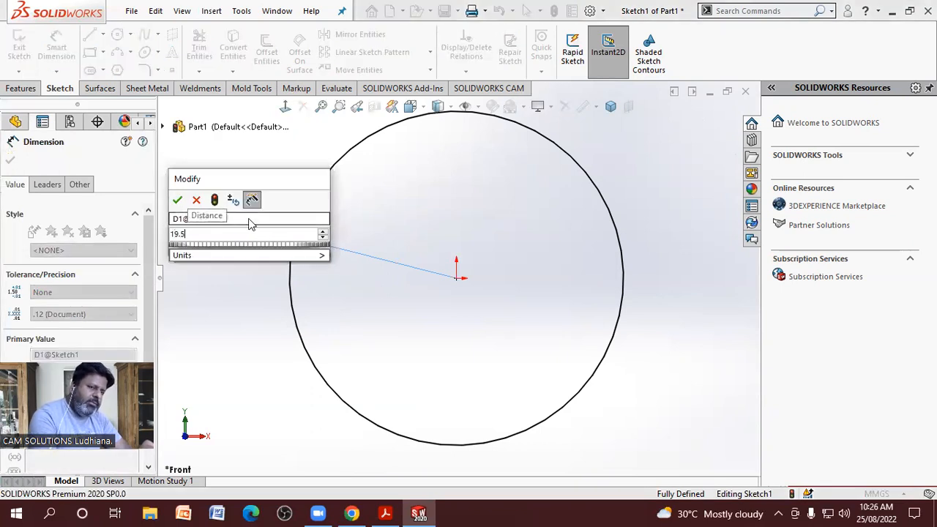
key(Return)
click(297, 354)
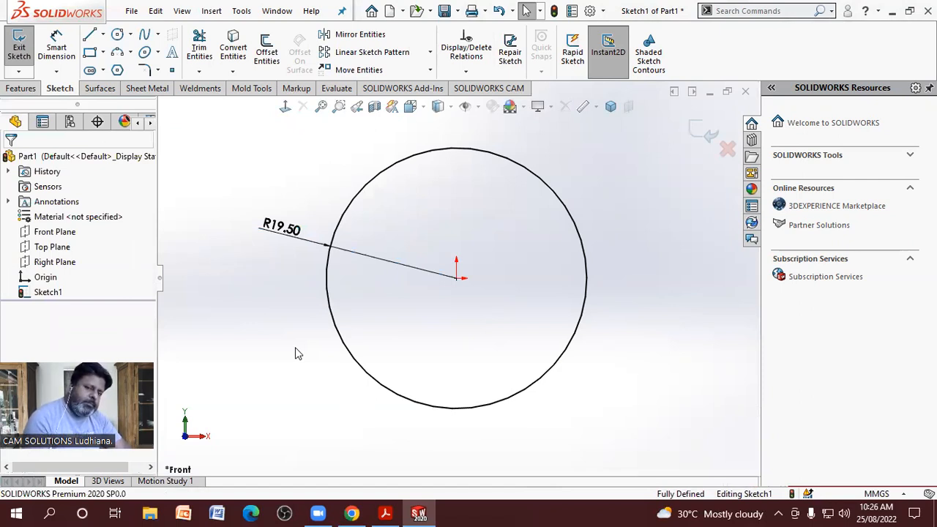
scroll(291, 321, up, 1)
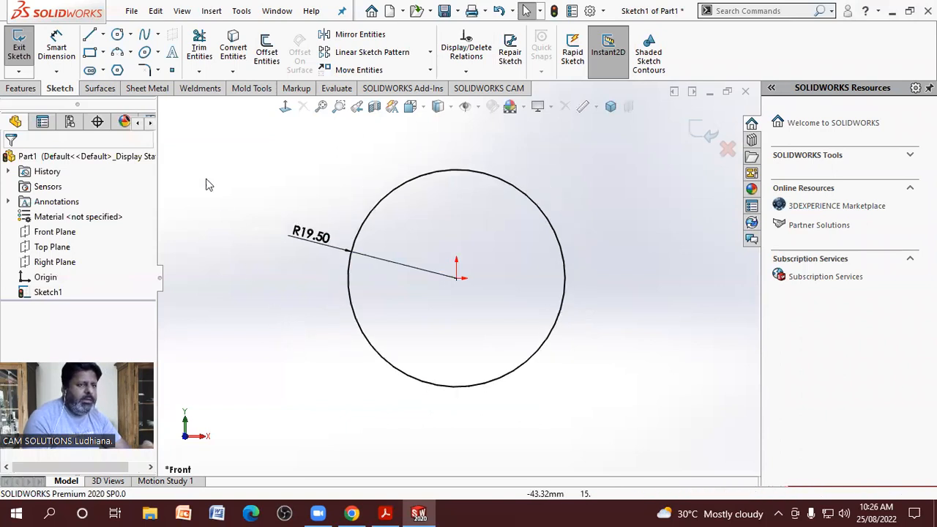
- Draw a 10 mm diameter circle centred on the origin inside the large circle
click(118, 36)
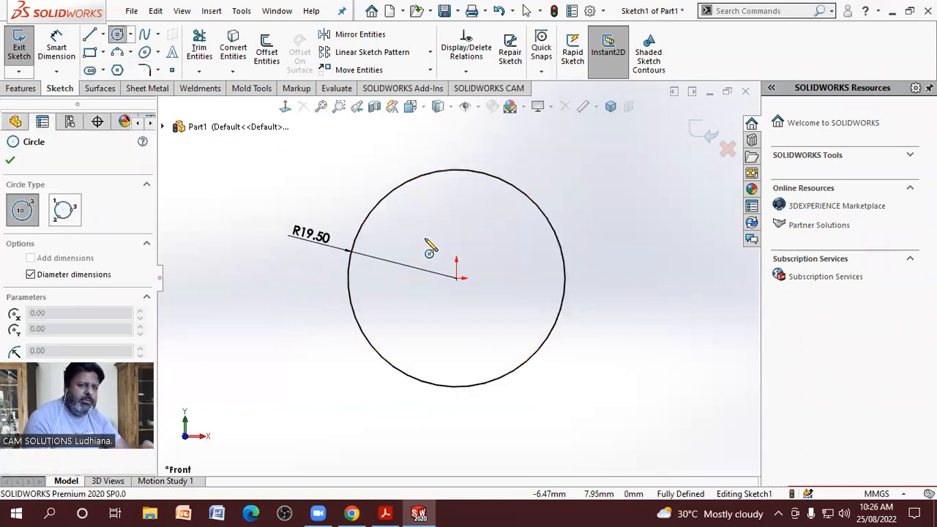
click(456, 278)
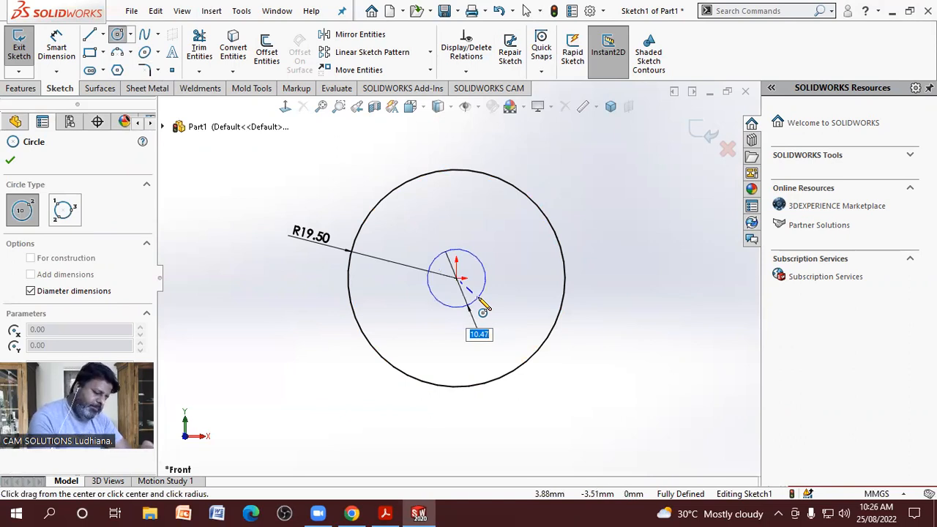
text(1)
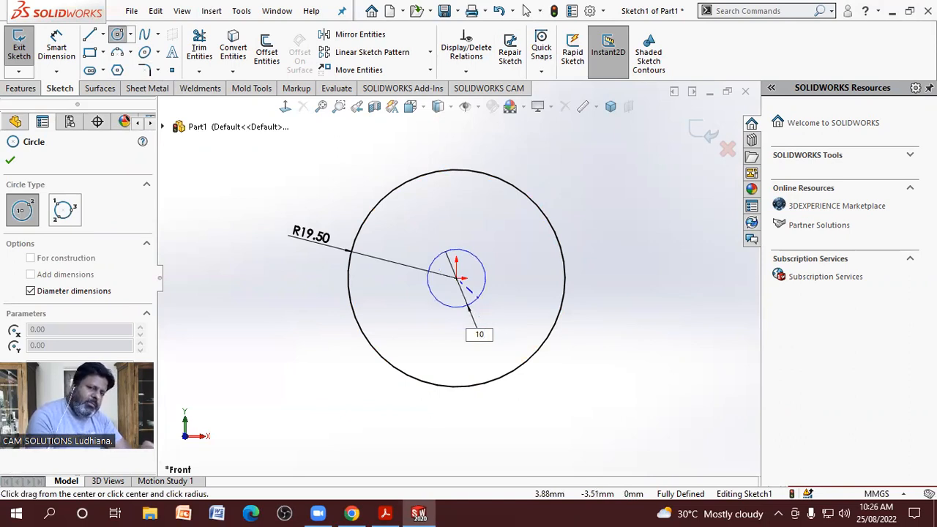
text(0)
key(Return)
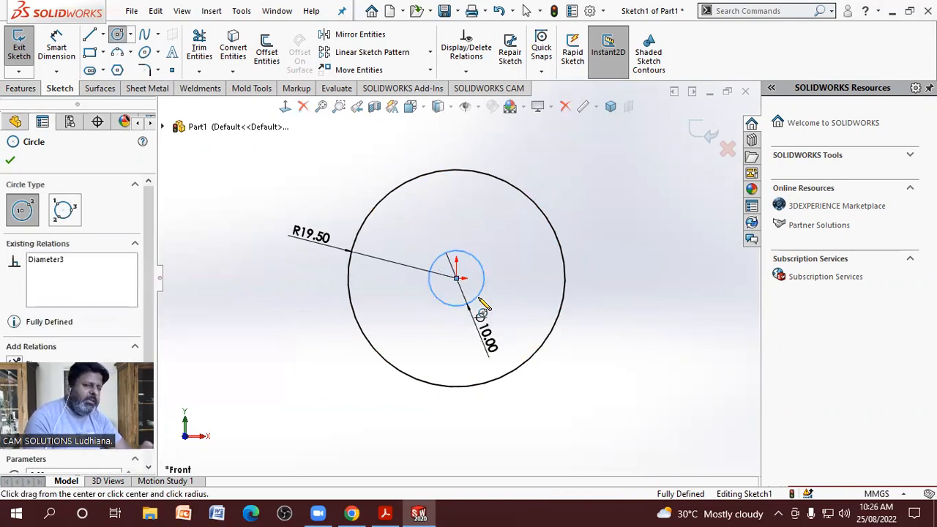
click(10, 160)
click(218, 303)
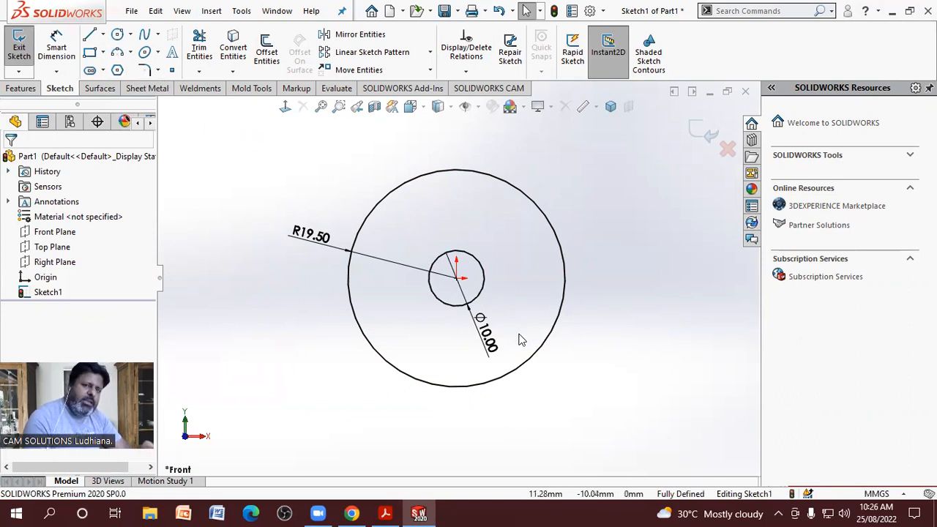
- In the system sketch options, toggle on-screen numeric input on entity creation off and on, leaving it enabled with dimensions created only when a value is entered
click(591, 10)
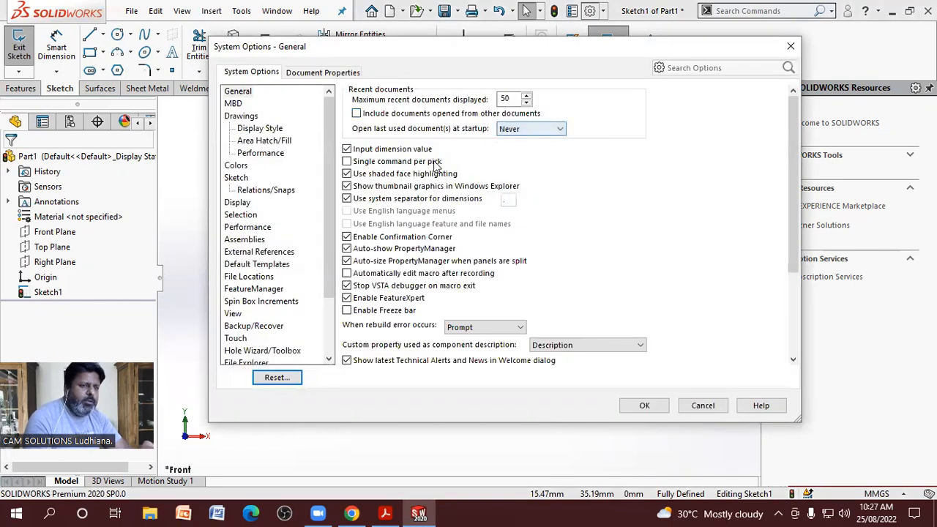
click(235, 178)
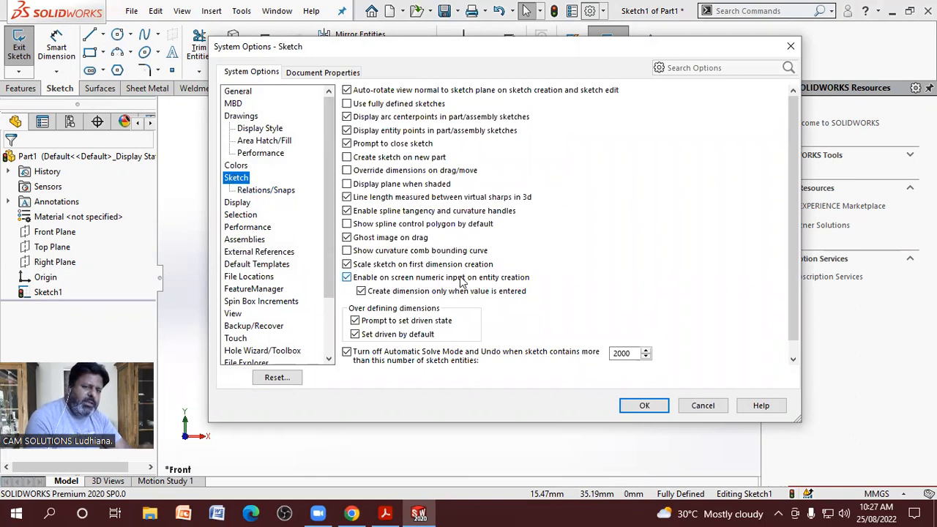
click(347, 278)
click(348, 279)
click(348, 278)
click(348, 278)
click(348, 279)
click(348, 278)
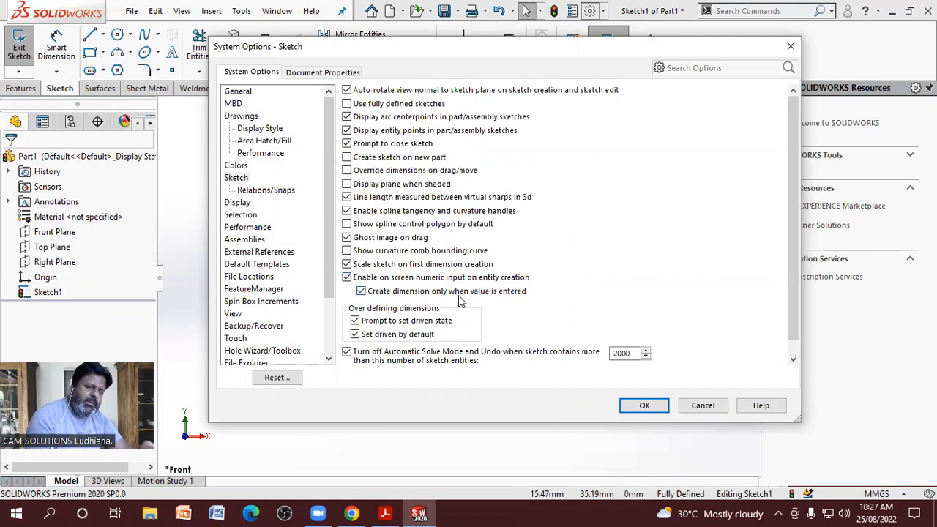
click(625, 403)
- Draw a separate 10 mm diameter circle to the right of the large circle
click(118, 34)
click(654, 298)
text(10)
key(Return)
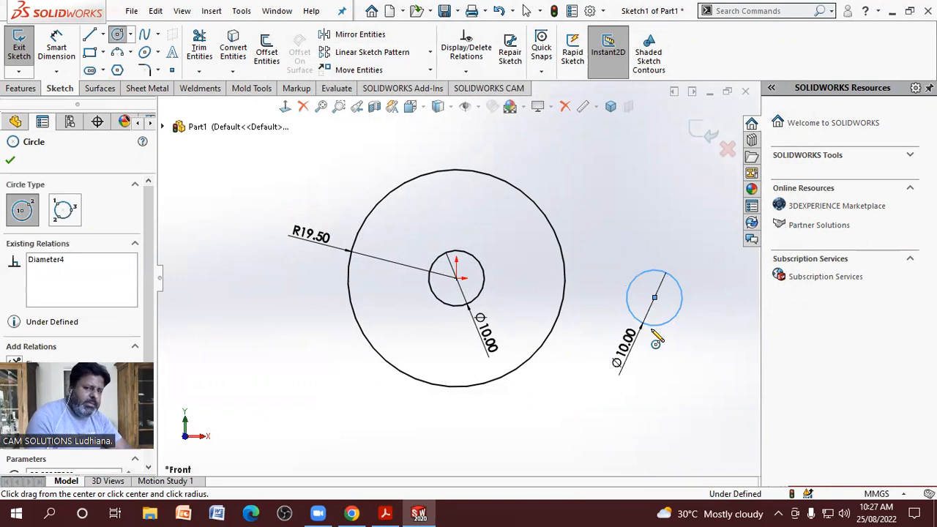
- Draw three undimensioned circles around the large circle, one to its upper right and two to its left
click(612, 217)
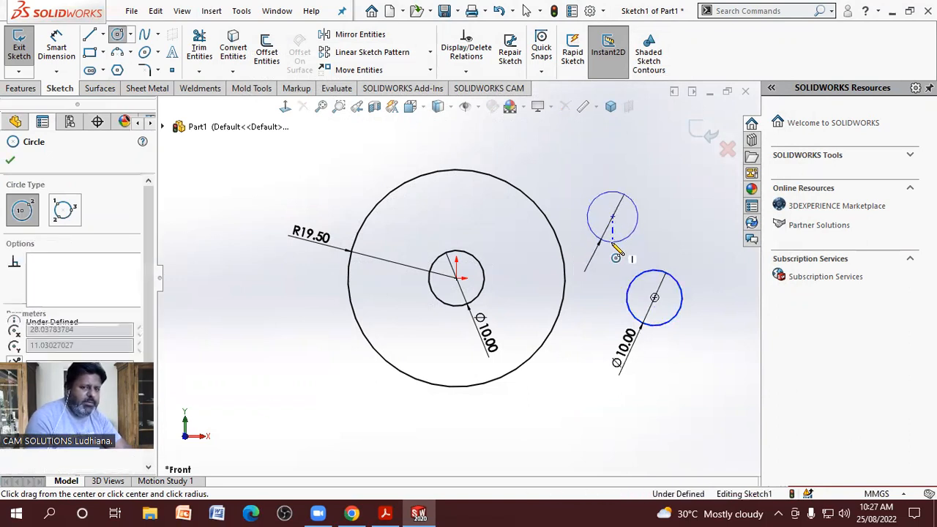
click(617, 251)
click(249, 360)
click(274, 377)
click(265, 279)
click(272, 295)
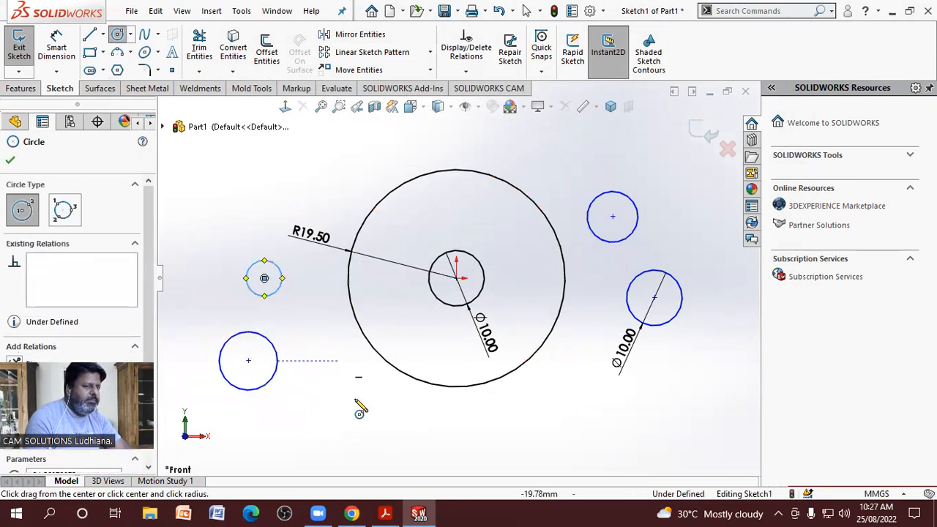
right_click(368, 388)
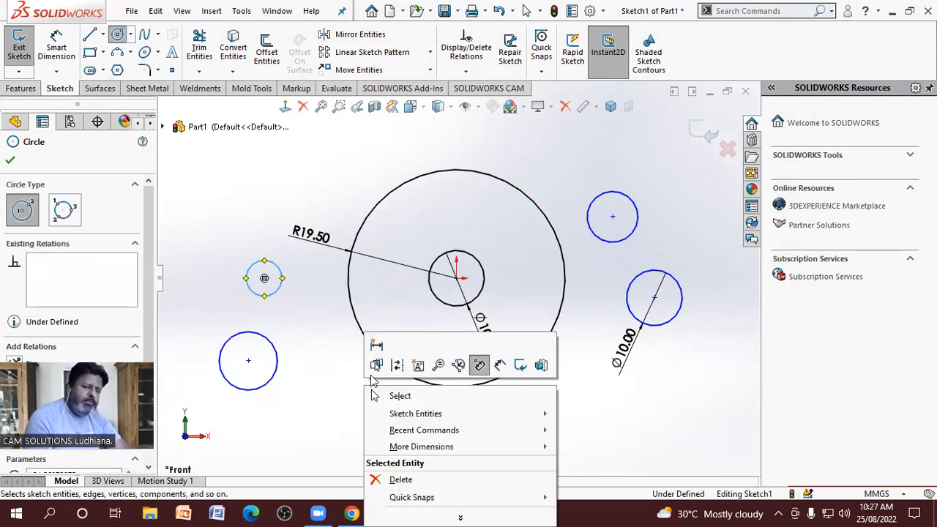
click(399, 396)
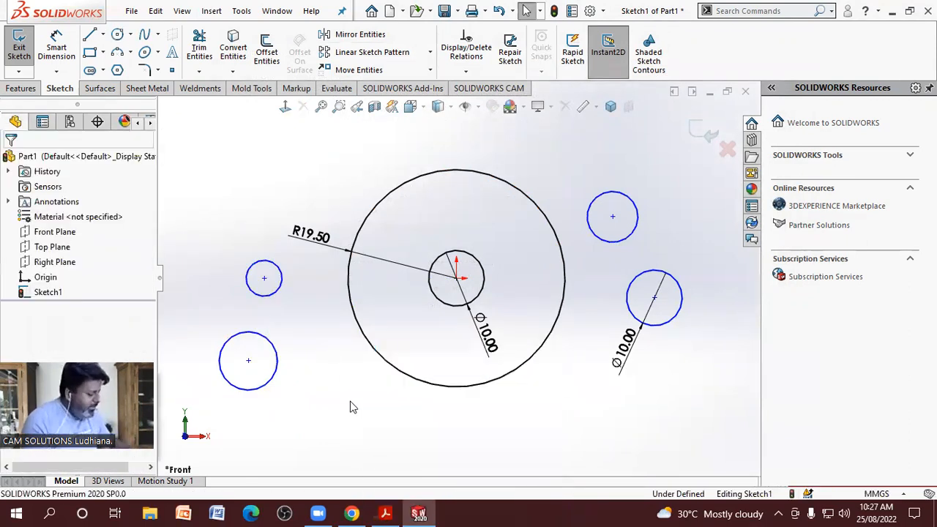
- Undo all the extra circles and place the remaining circle's radius dimension outside it, level with the origin
key(ctrl+z)
key(ctrl+z)
key(ctrl+z)
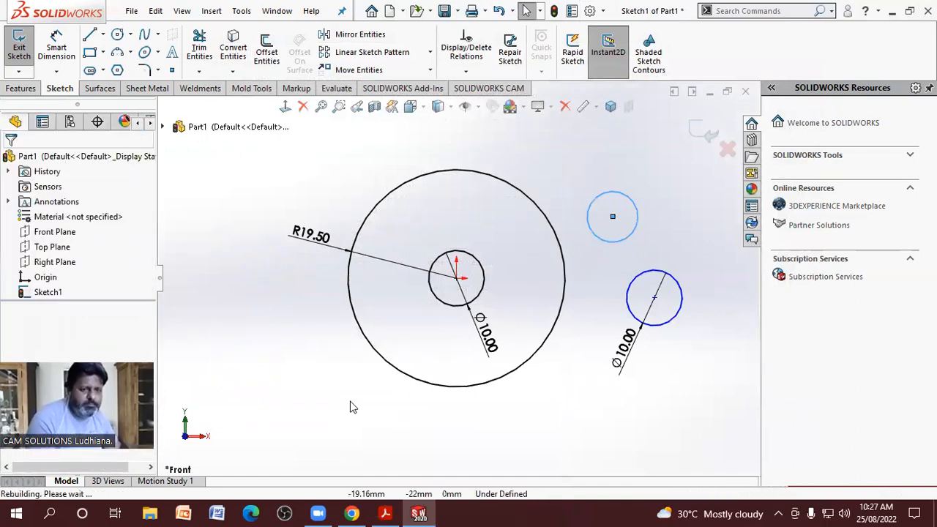
key(ctrl+z)
key(ctrl+z)
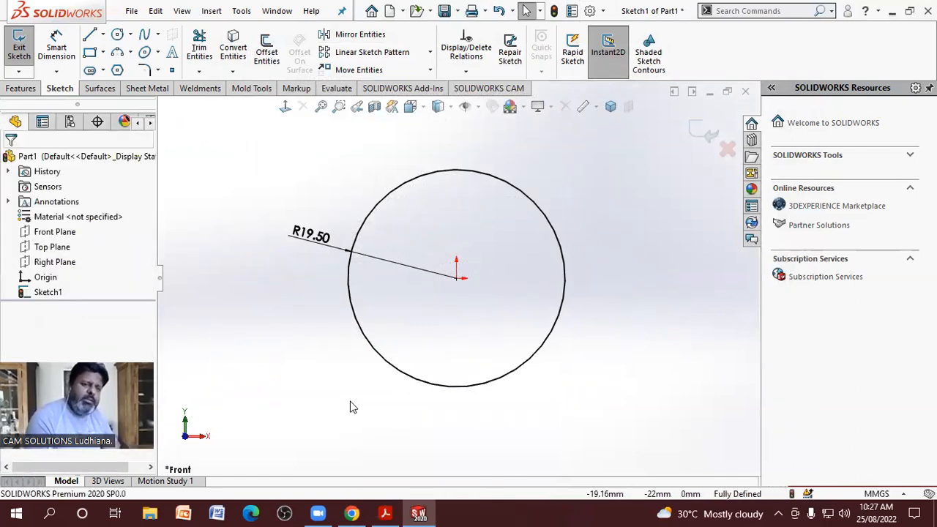
drag(311, 235, 303, 278)
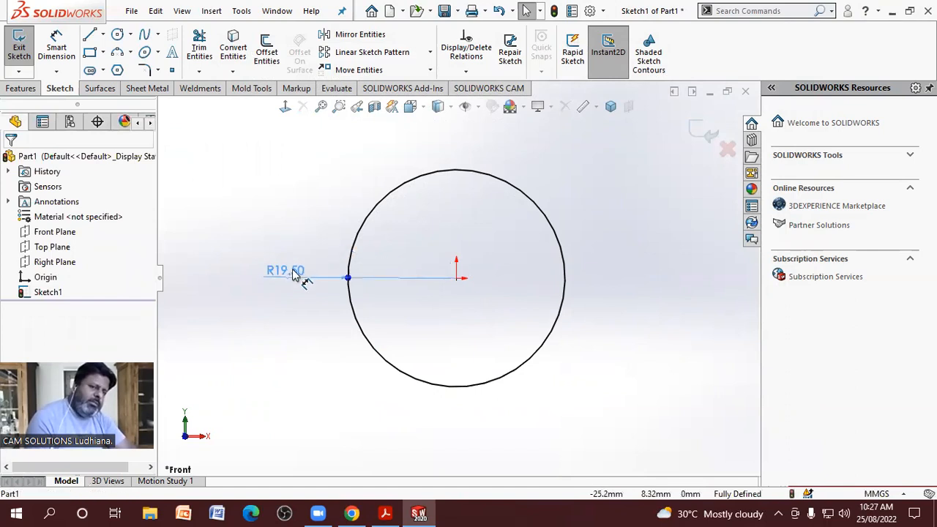
click(281, 351)
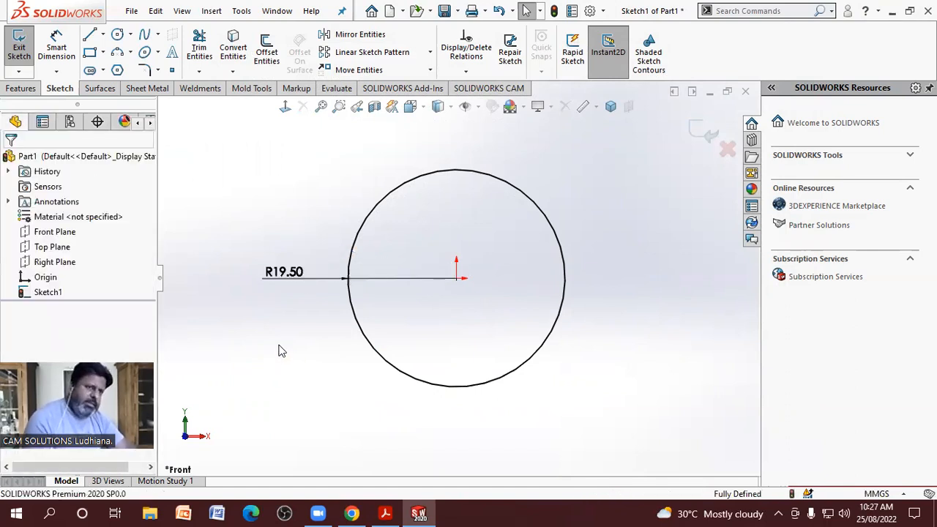
- Draw a 15 mm diameter circle to the lower right of the large circle
click(118, 35)
click(618, 338)
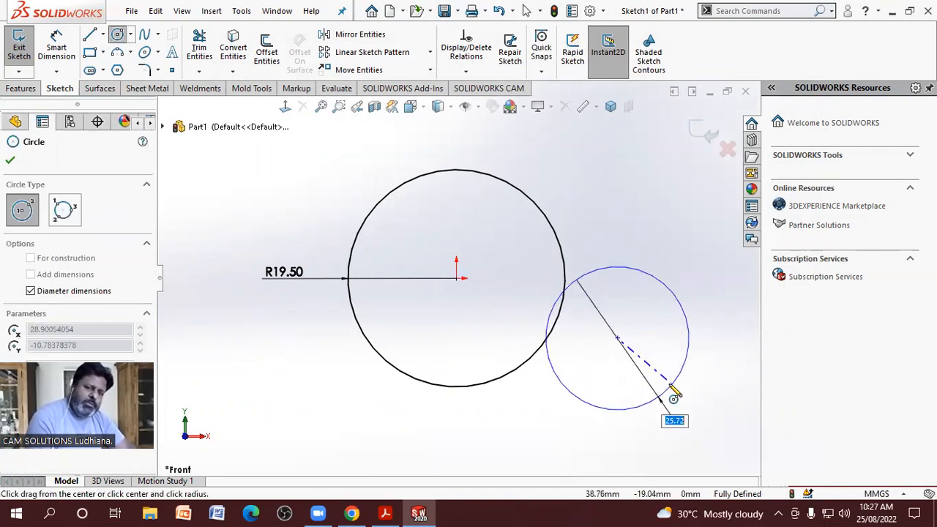
text(1)
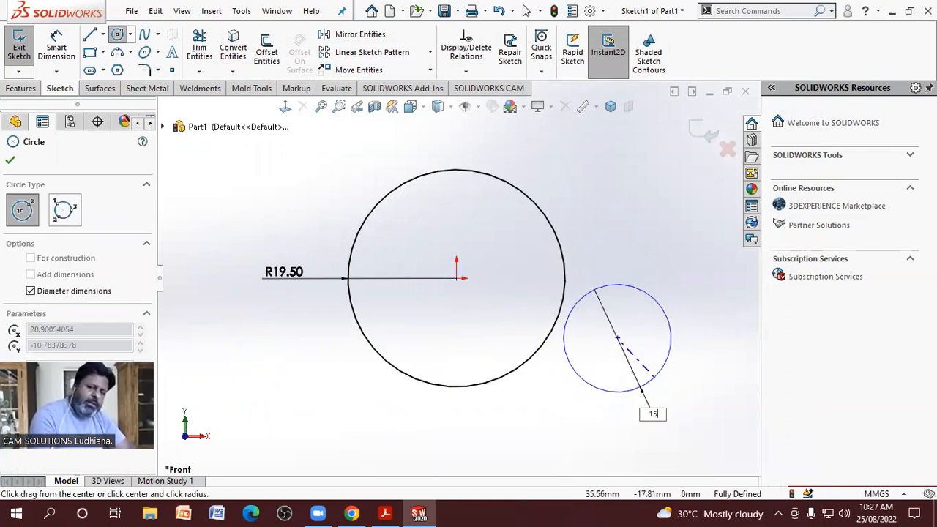
text(5)
key(Return)
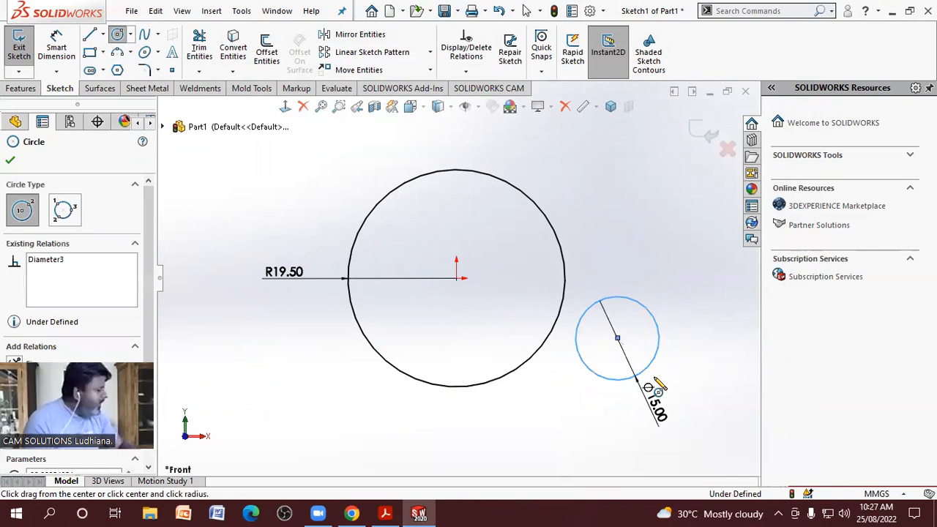
key(Escape)
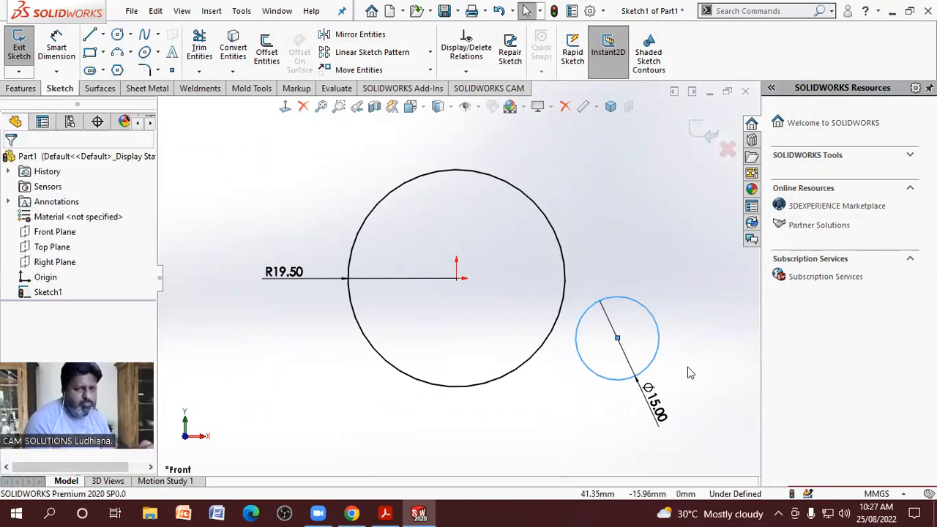
- Change the small circle's dimension display from diameter to radius, and delete that circle together with its dimension
click(637, 373)
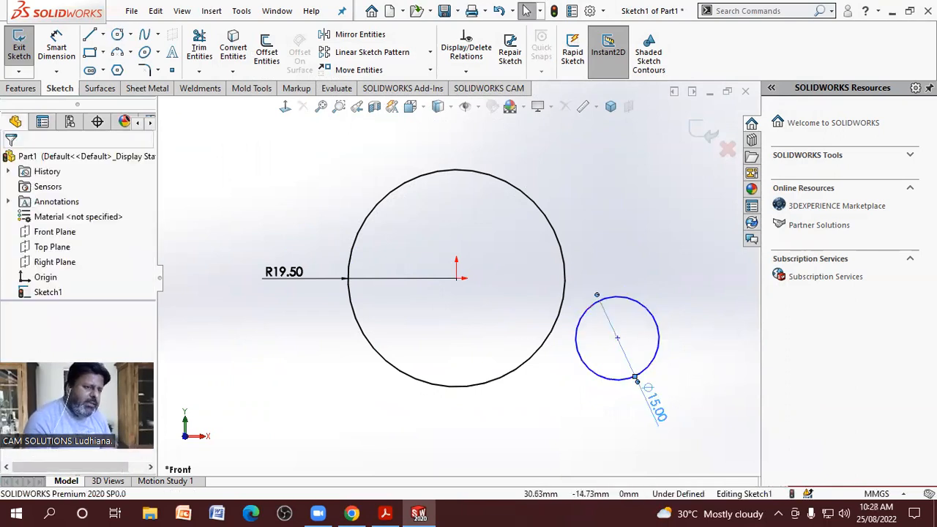
click(49, 185)
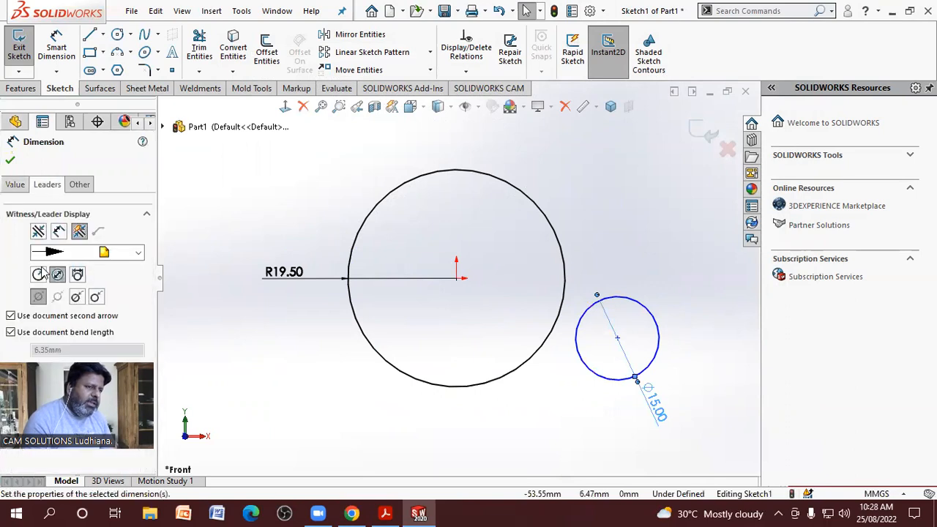
click(38, 274)
click(203, 439)
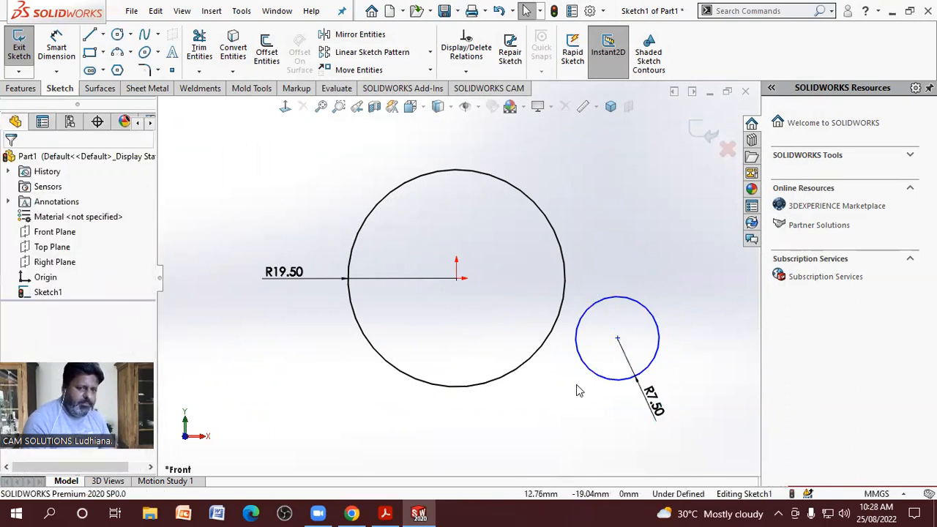
drag(697, 424, 586, 272)
key(Delete)
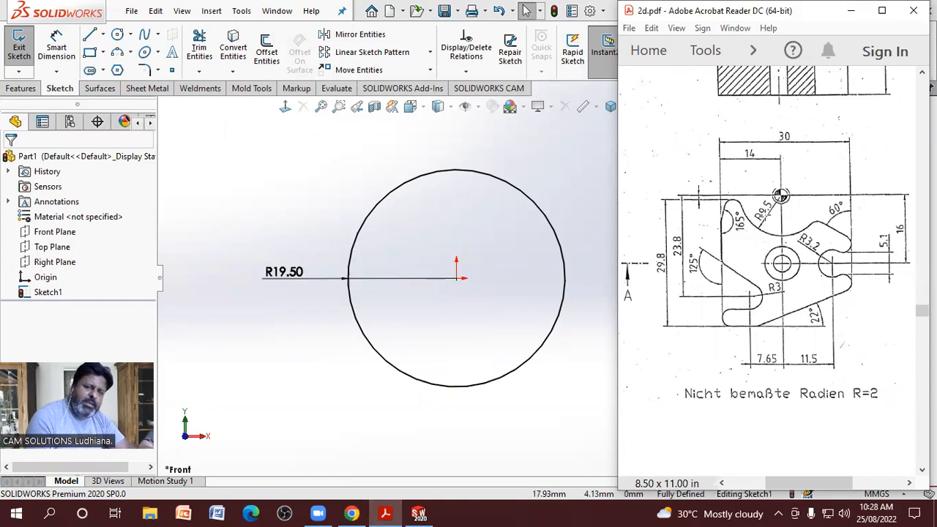
- Set the circle's radius to 9.5 mm
click(296, 284)
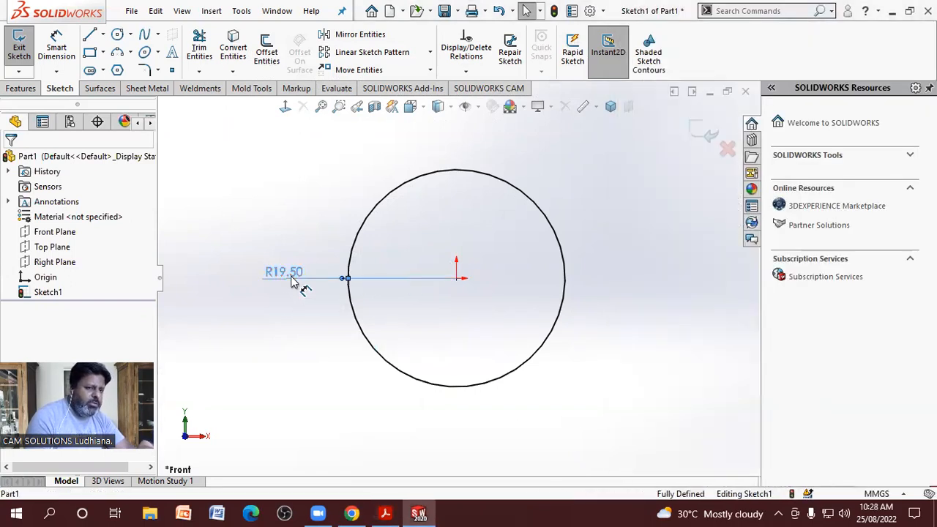
double_click(294, 281)
text(9.5)
key(Return)
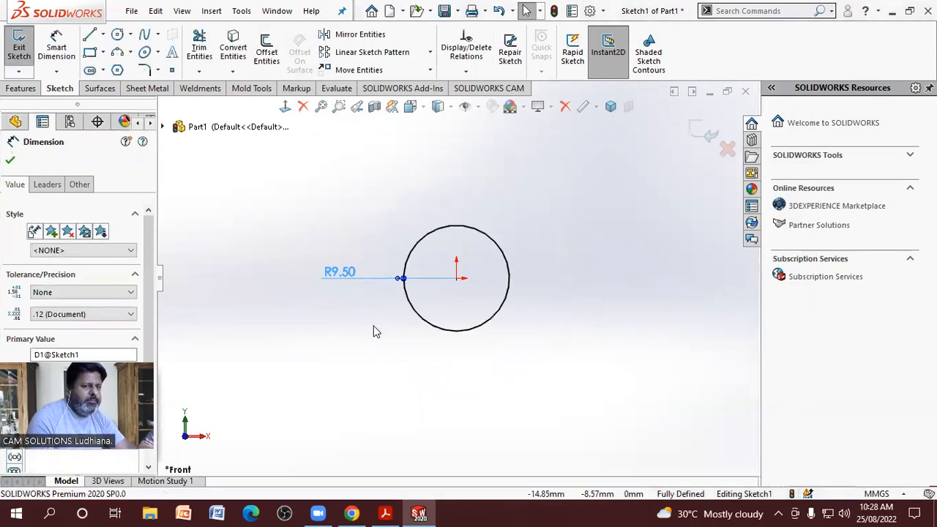
click(373, 332)
- Move the radius dimension outside the circle to its lower left
scroll(571, 249, down, 4)
drag(224, 272, 311, 356)
scroll(447, 278, up, 3)
scroll(433, 340, down, 3)
- Draw a small circle about 3 mm in diameter below the R9.5 circle, slightly to the right of its centre
click(385, 513)
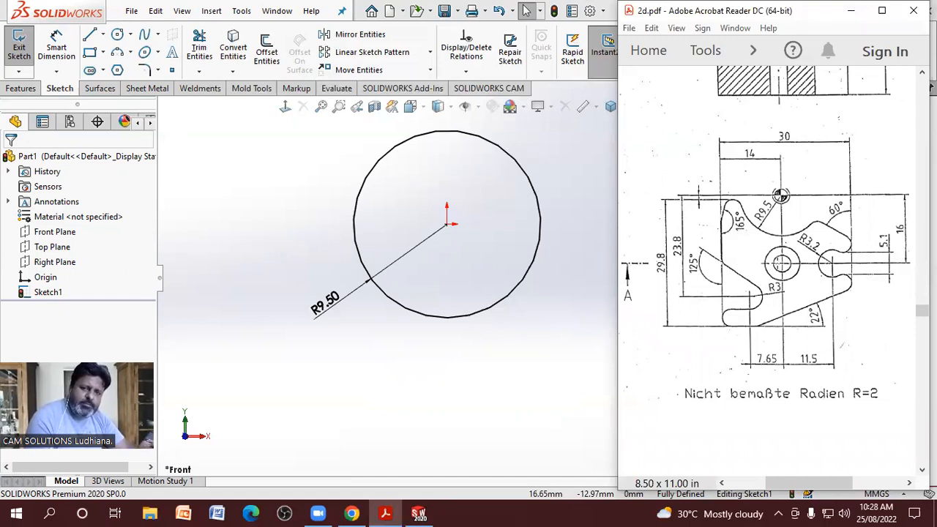
scroll(791, 265, up, 5)
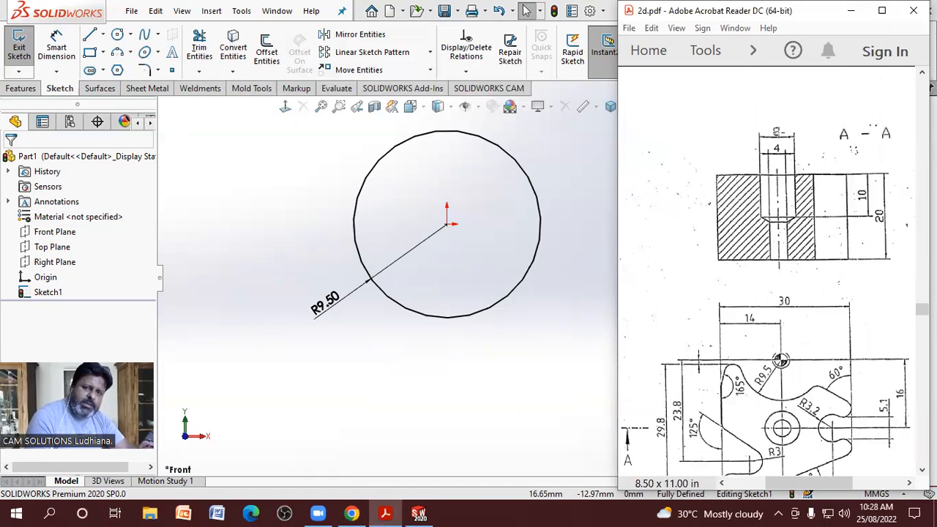
scroll(808, 176, down, 3)
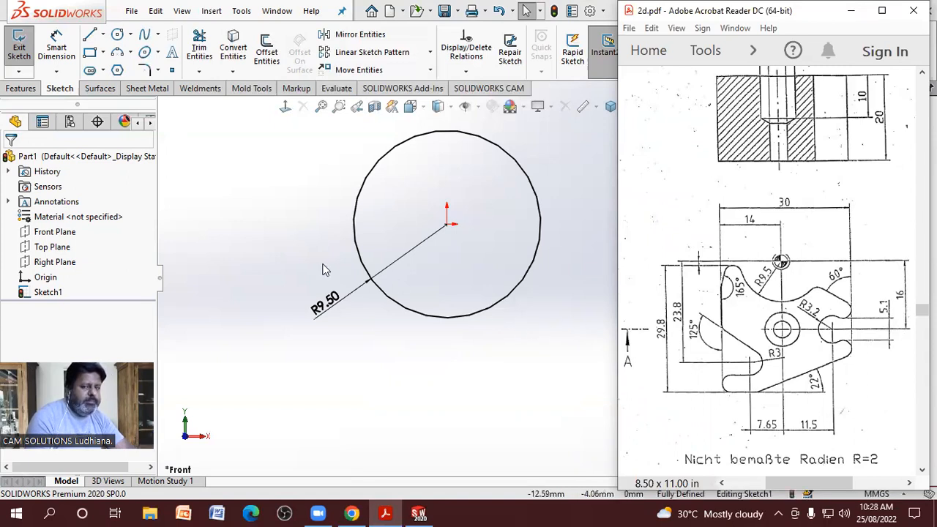
click(118, 35)
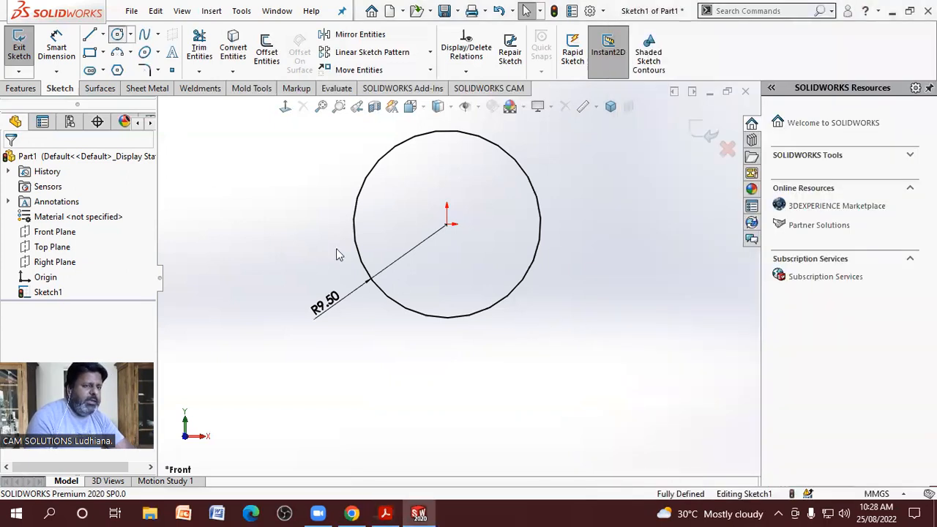
click(477, 374)
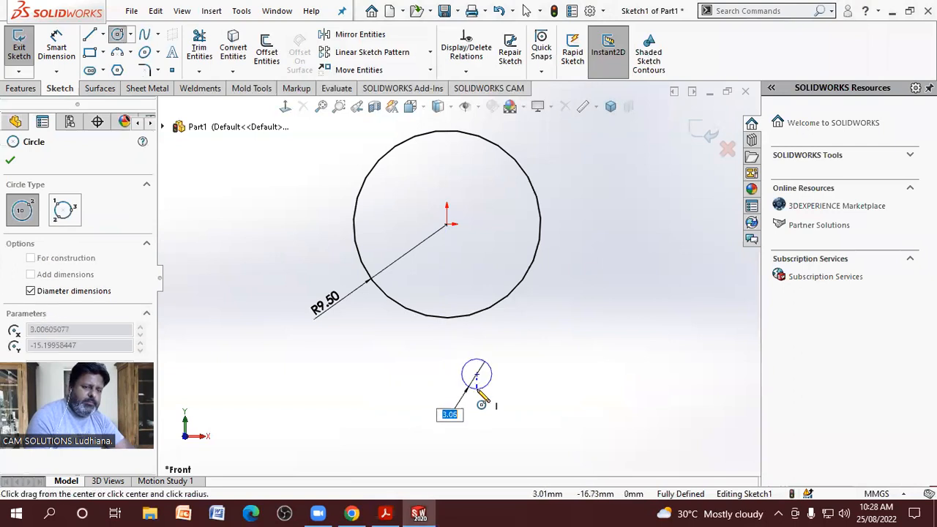
click(477, 389)
click(477, 374)
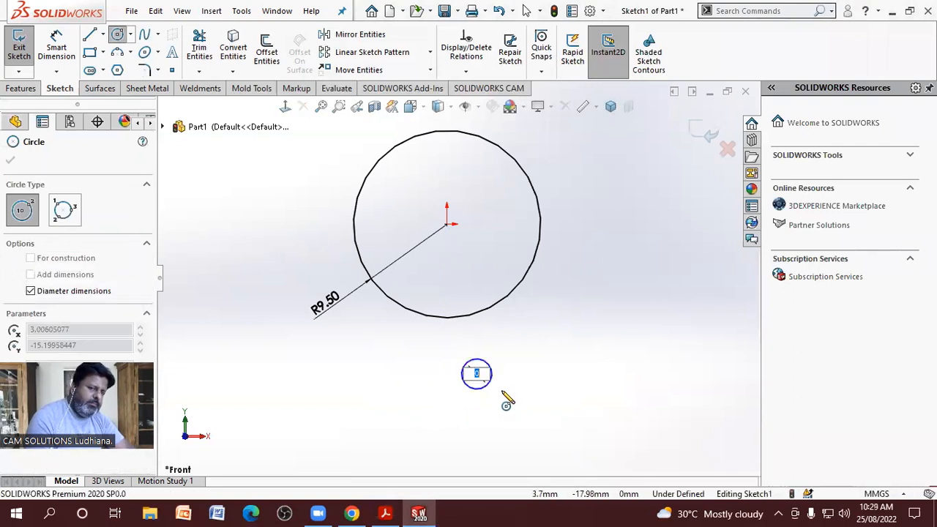
key(Escape)
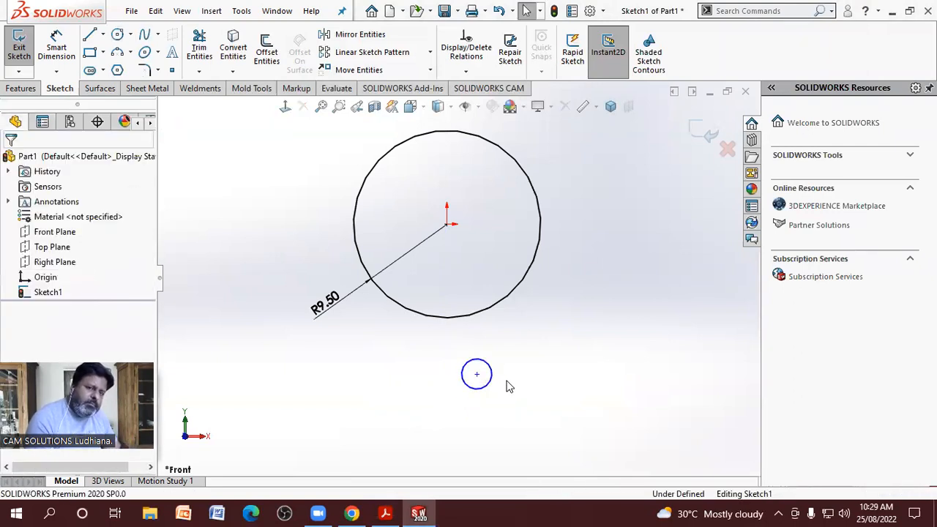
- Add a Vertical relation between the origin and the small circle's centre
click(449, 224)
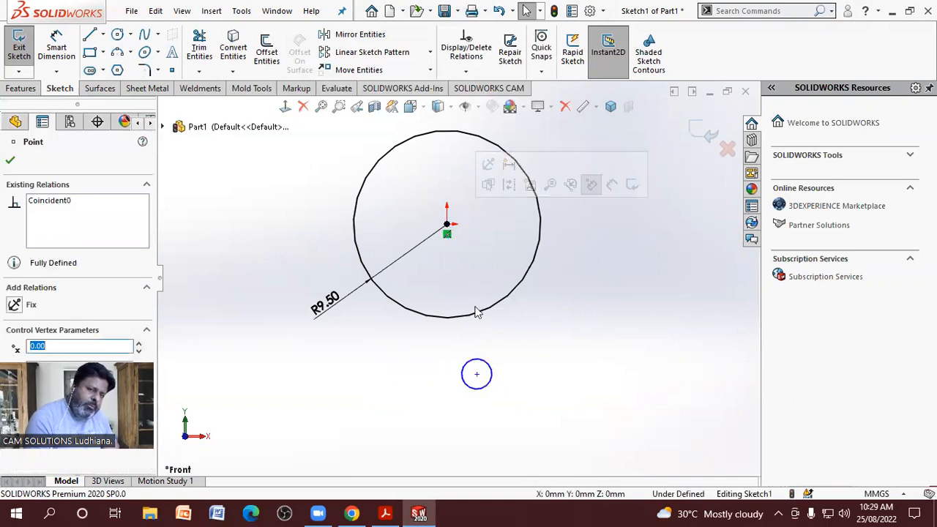
ctrl+click(478, 375)
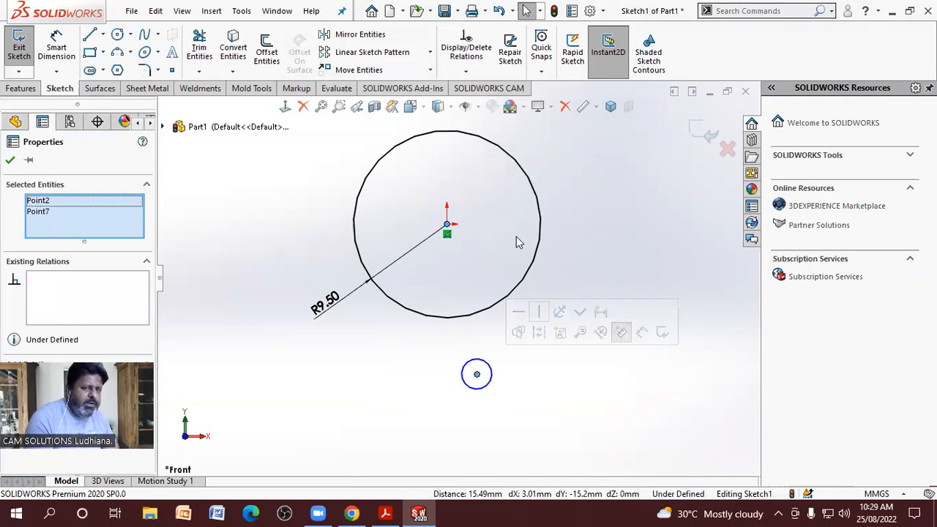
click(539, 313)
click(491, 385)
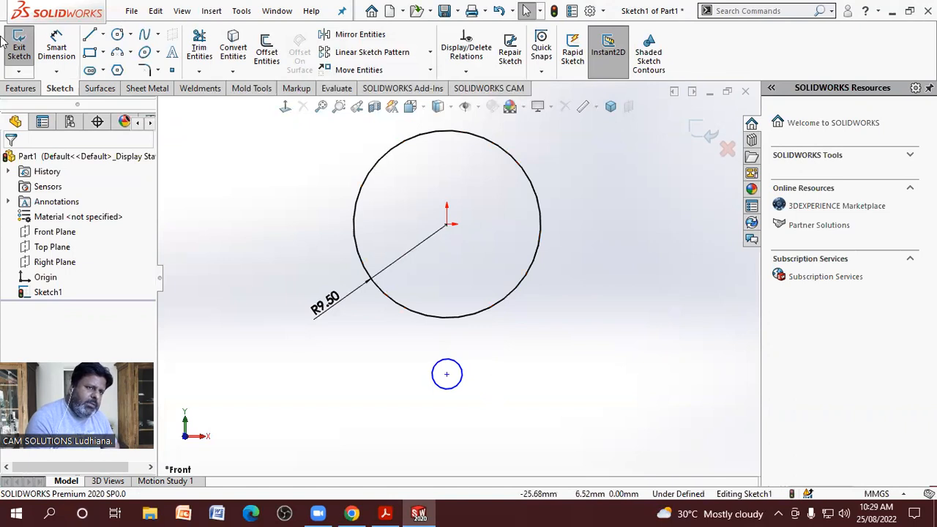
- Dimension the small circle's diameter and set it to 4 mm
click(56, 45)
click(450, 368)
click(396, 357)
text(4)
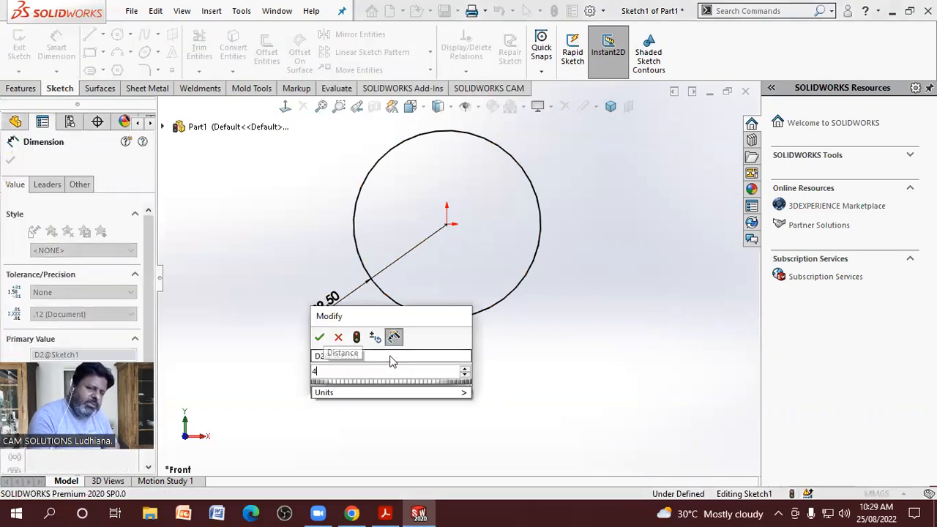
key(Return)
key(Escape)
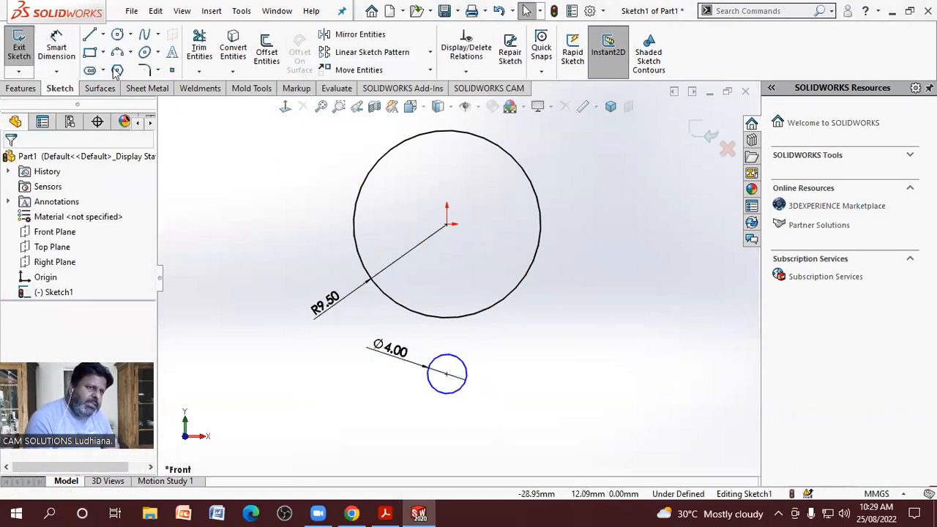
- Dimension the vertical distance from the large circle's centre to the small circle's centre and set it to 16 mm
click(57, 47)
click(447, 224)
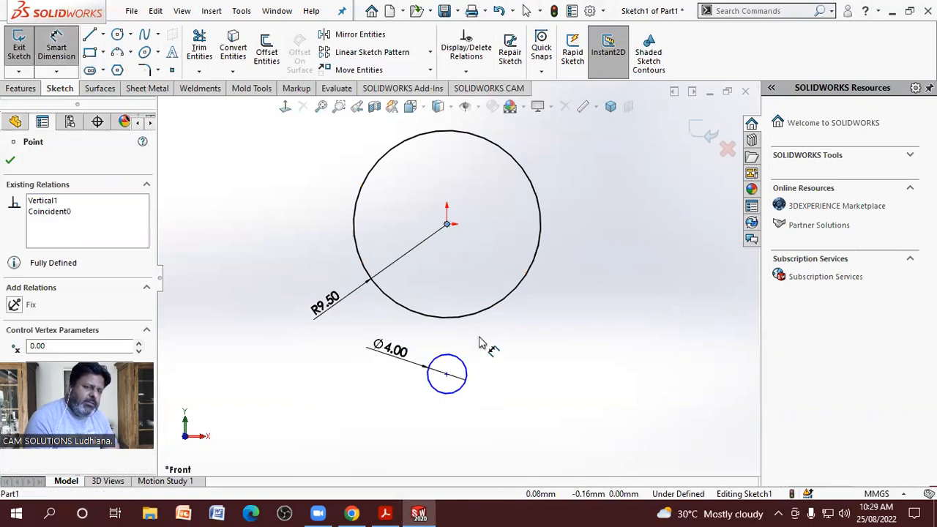
click(447, 375)
click(608, 324)
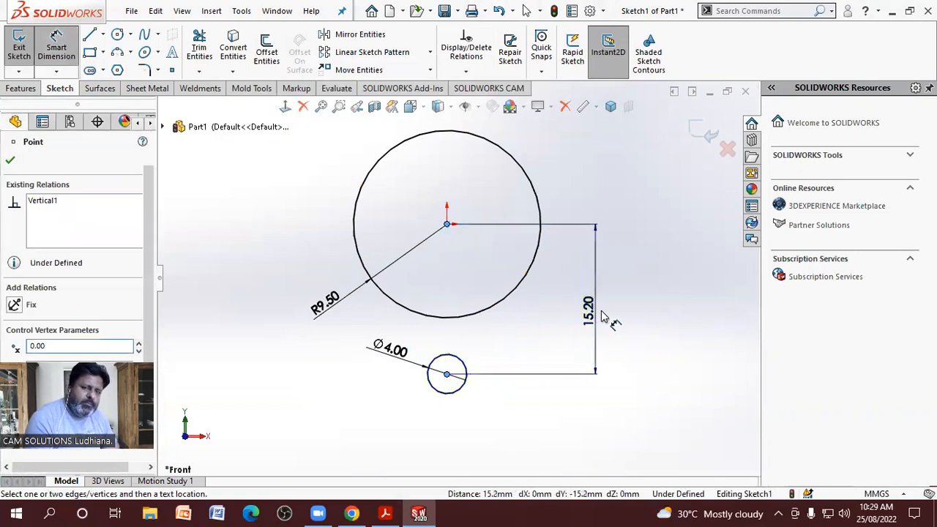
text(16)
key(Return)
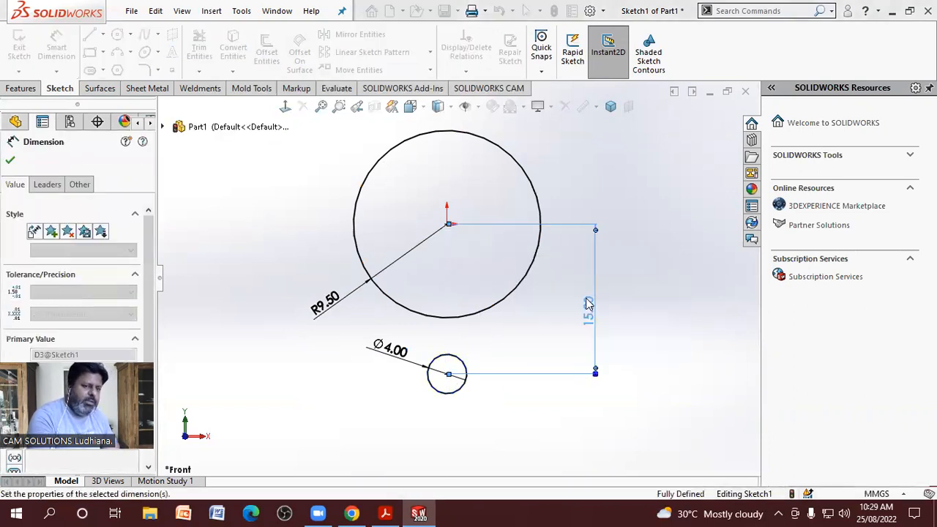
key(Escape)
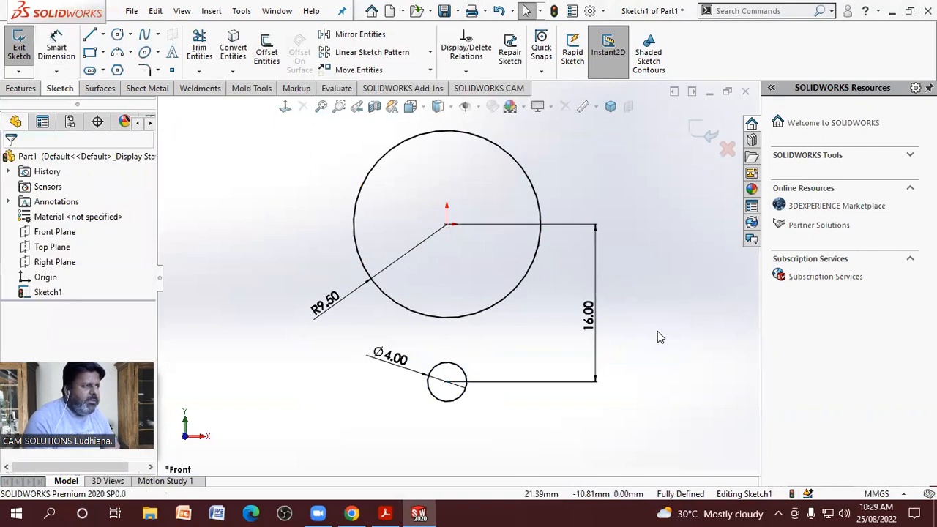
- Delete the 16 mm vertical dimension between the two circle centres
scroll(658, 331, up, 3)
scroll(595, 265, down, 2)
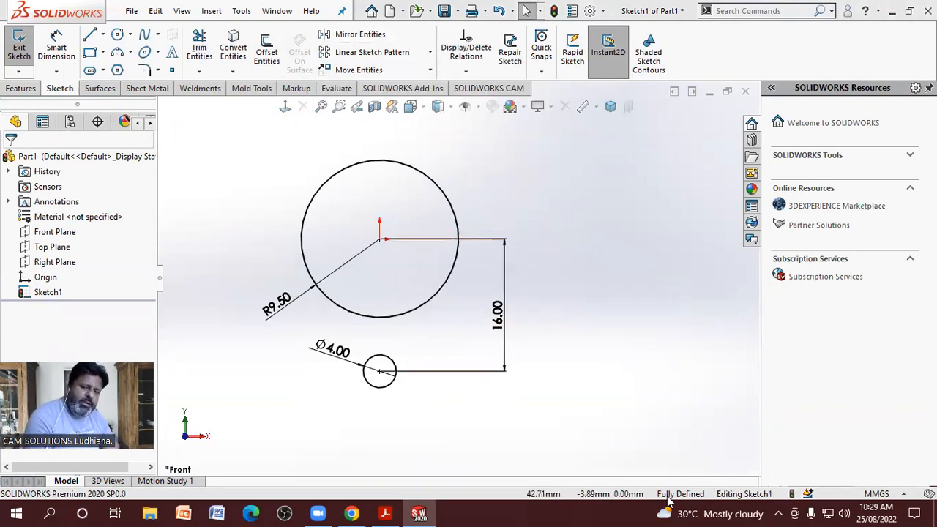
click(506, 370)
key(Delete)
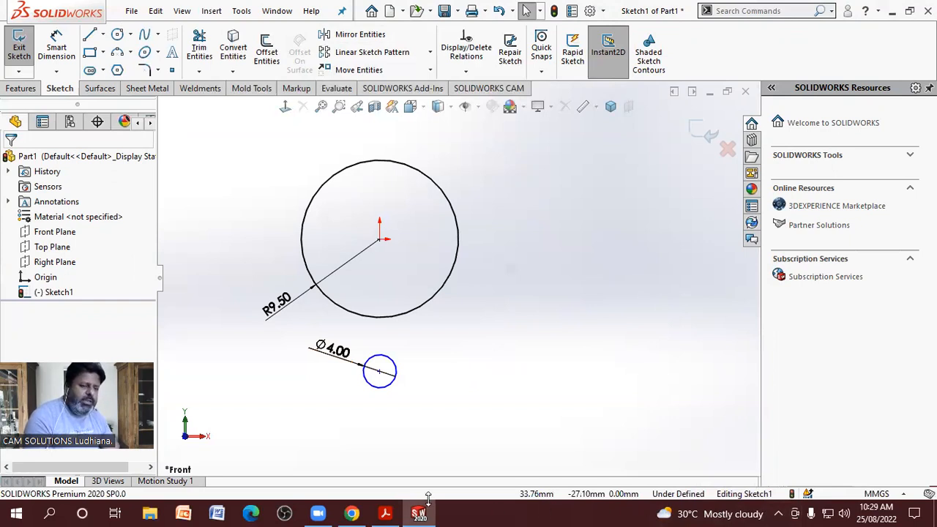
- Check the 2d.pdf drawing, then re-add the 16 mm vertical dimension between the 4 mm circle's centre and the origin, well right of the circles
click(387, 512)
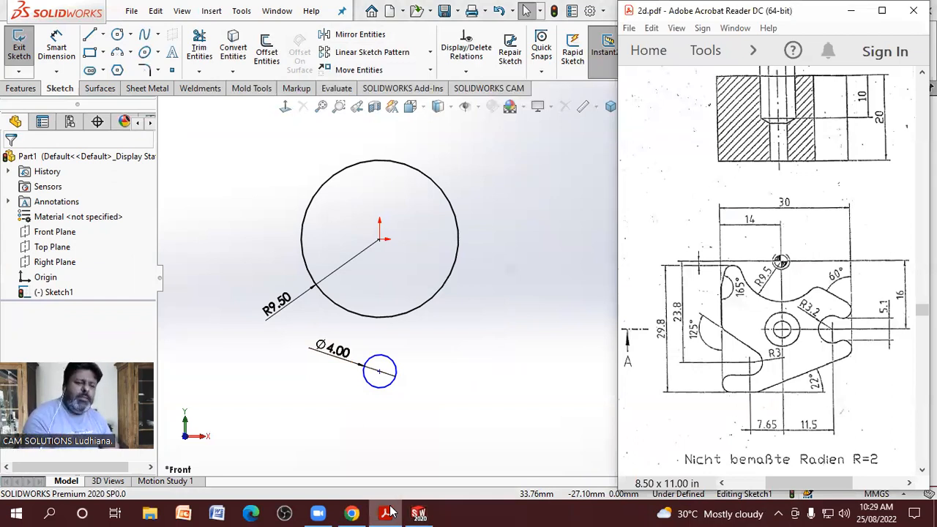
click(396, 407)
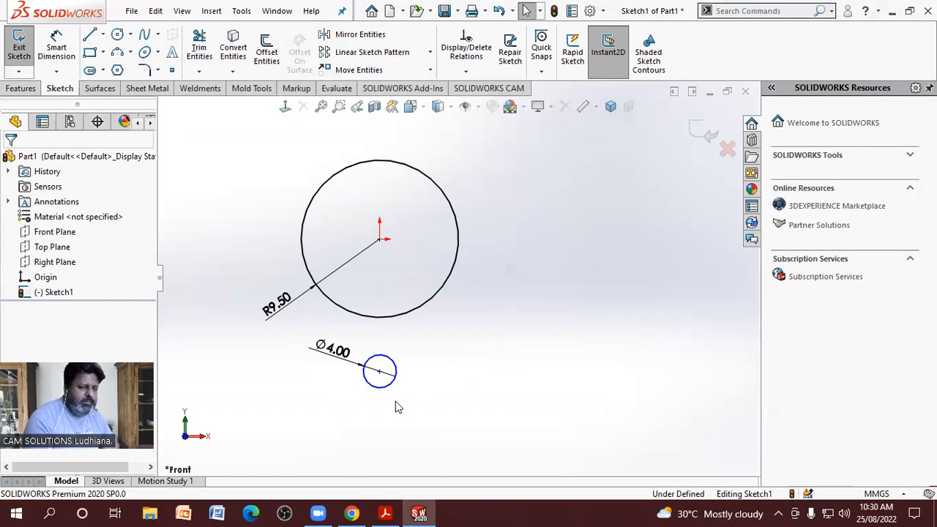
click(56, 48)
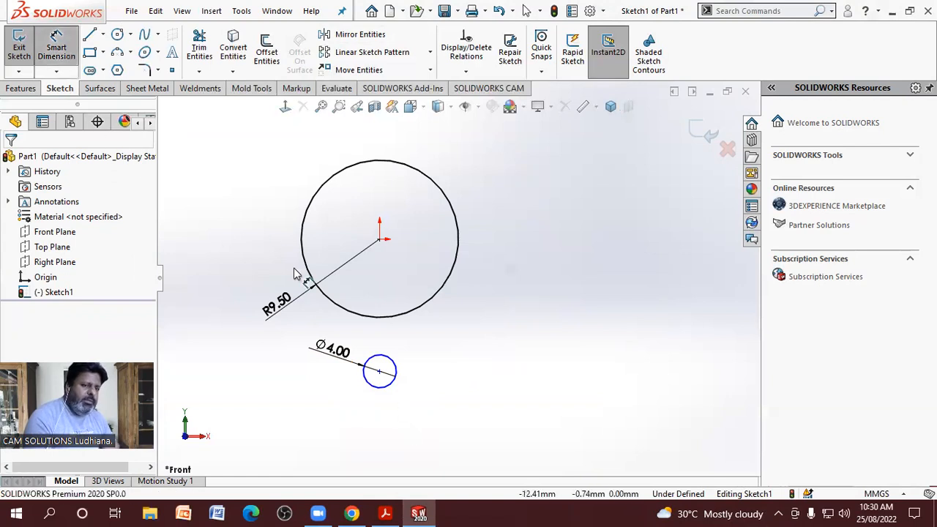
click(379, 372)
click(379, 239)
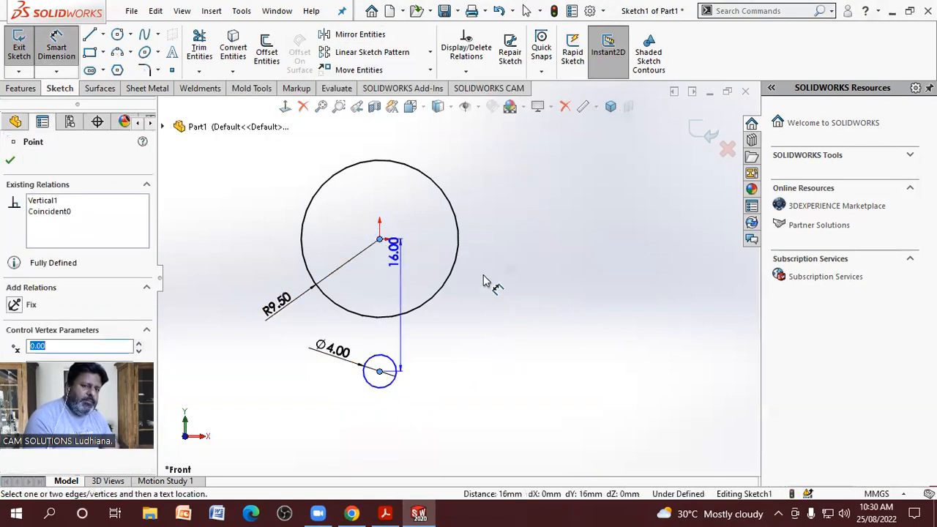
click(612, 359)
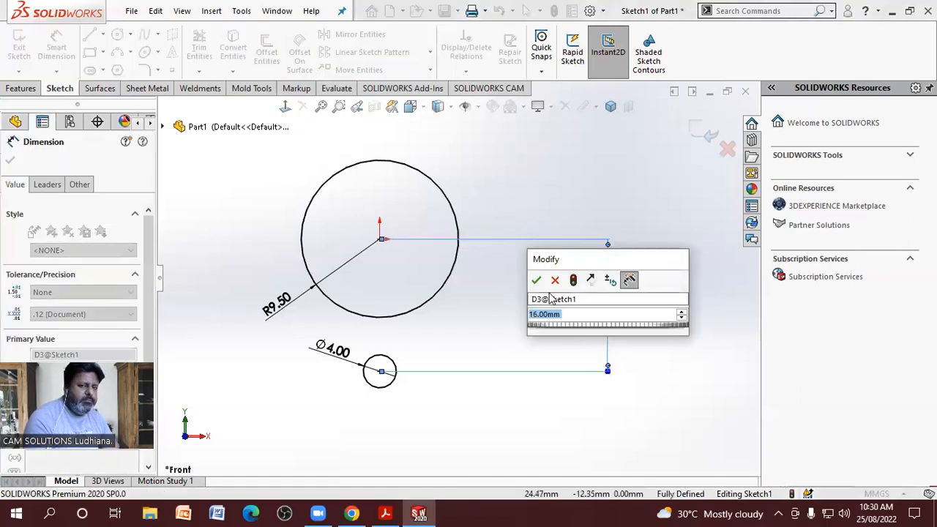
click(536, 279)
click(510, 315)
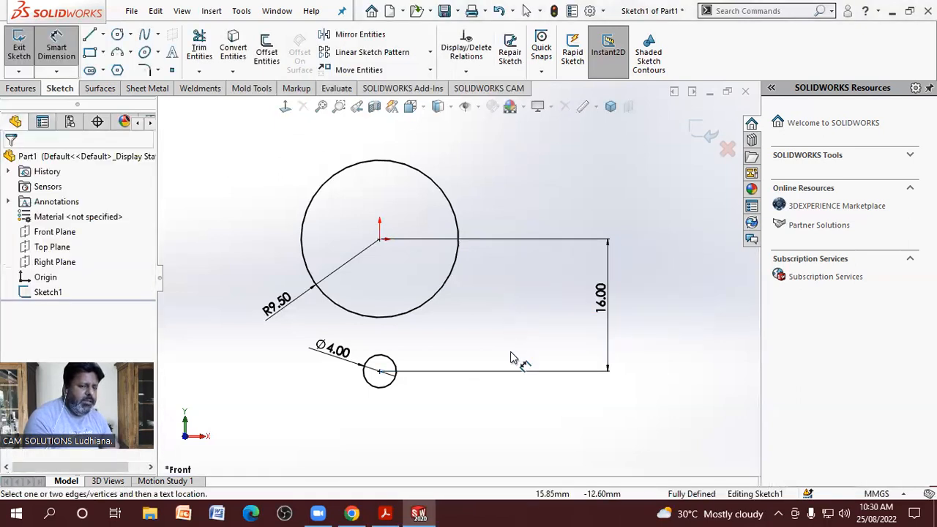
- Draw an 8 mm diameter circle concentric with the 4 mm circle
click(118, 36)
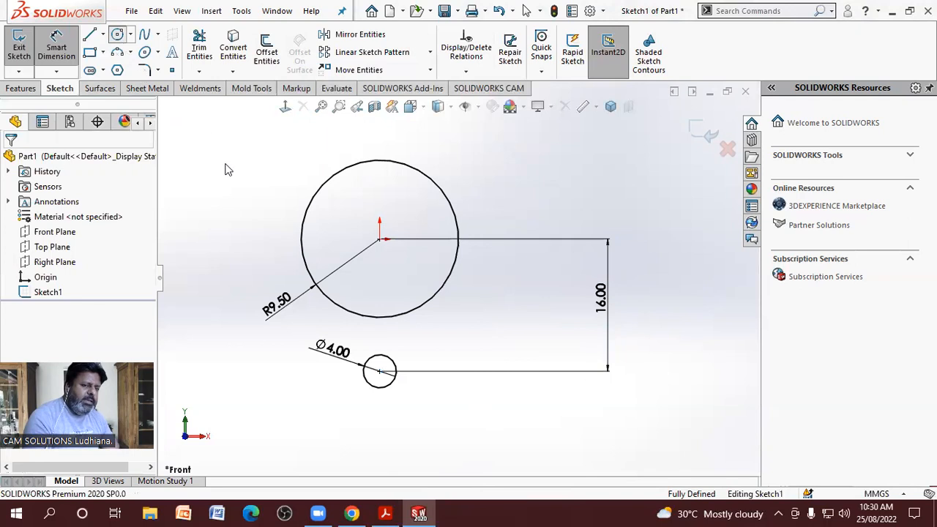
click(379, 372)
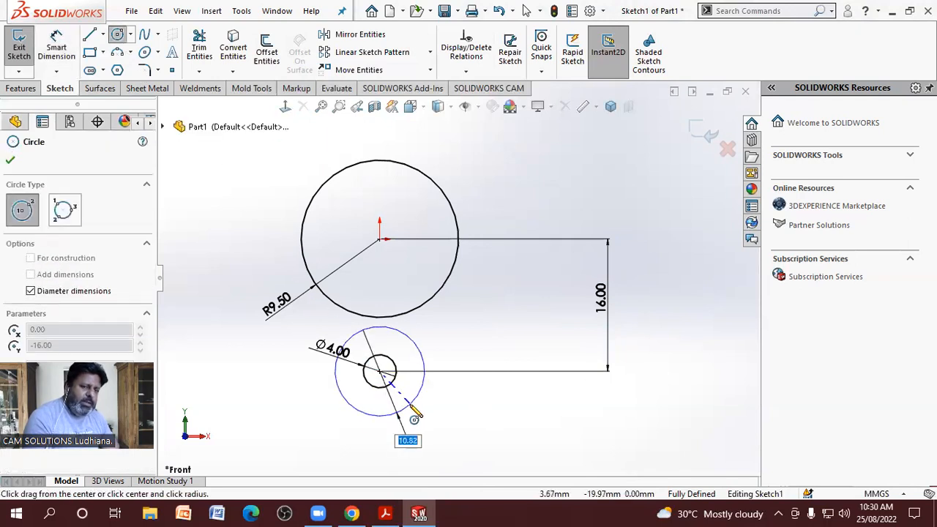
text(8)
key(Return)
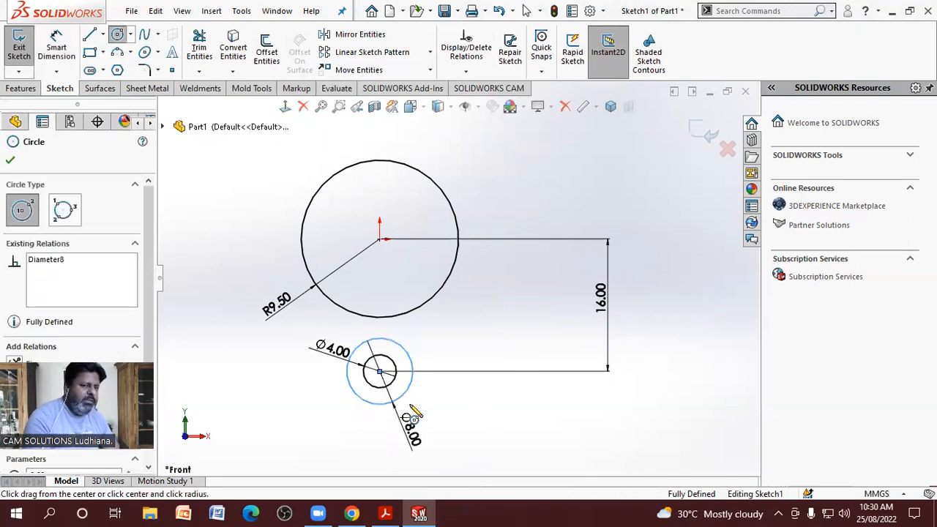
key(Escape)
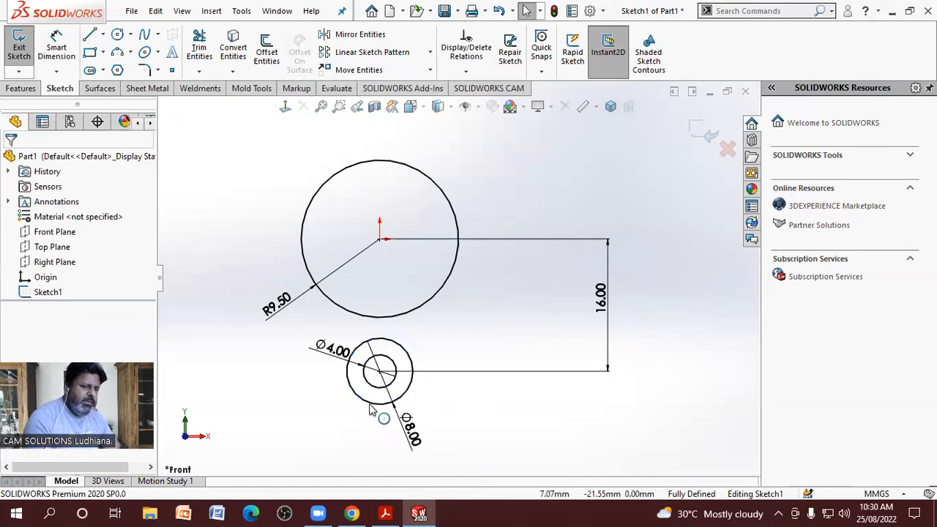
- Reposition the 4 mm dimension to the upper left and the 8 mm dimension to the upper right of the concentric circles
drag(329, 357, 319, 351)
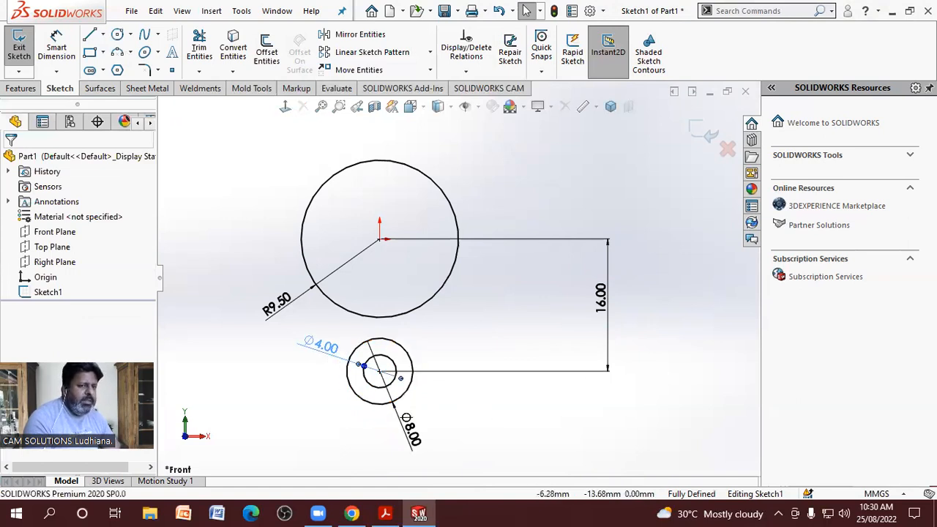
click(489, 428)
drag(419, 440, 449, 346)
drag(317, 346, 329, 331)
click(328, 416)
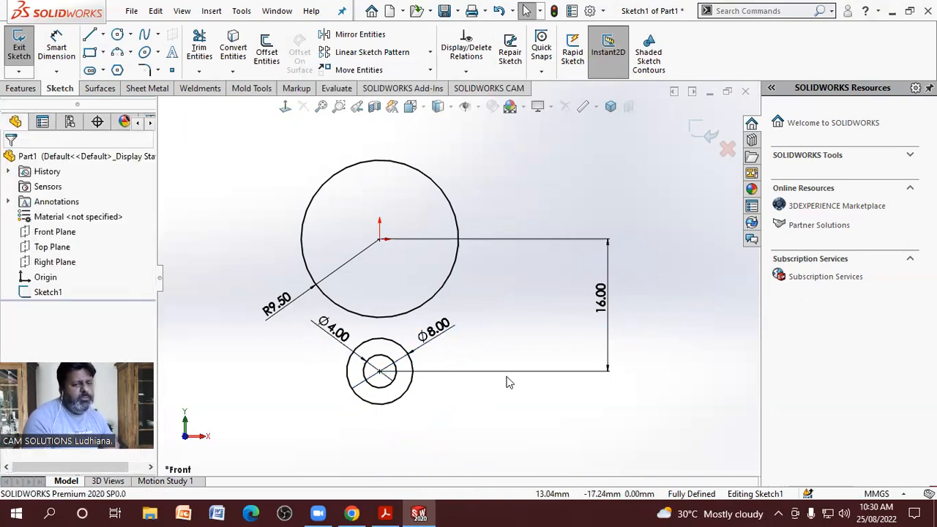
key(z)
scroll(302, 287, down, 3)
scroll(303, 282, up, 3)
scroll(689, 312, down, 3)
scroll(588, 331, up, 2)
scroll(402, 156, down, 1)
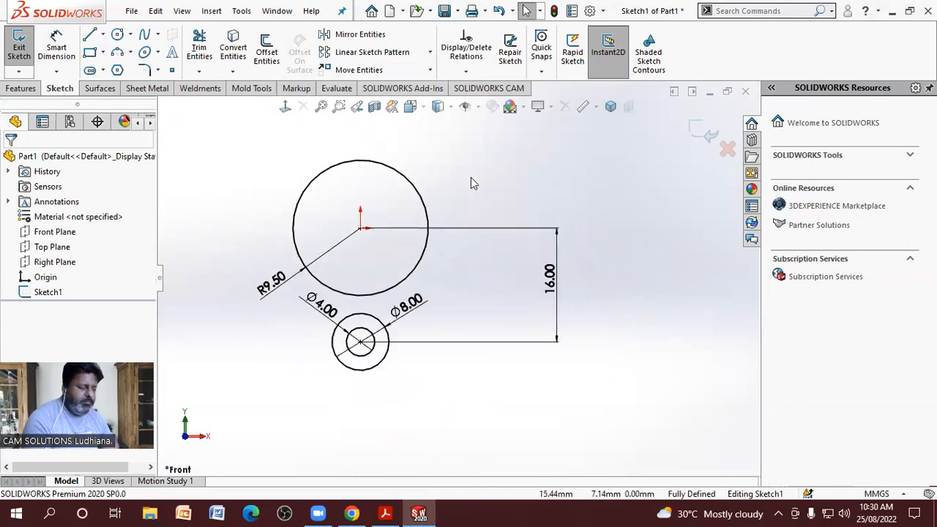
- Check the 2d.pdf drawing, then draw a 6 mm diameter circle below and to the left of the concentric circles
click(388, 513)
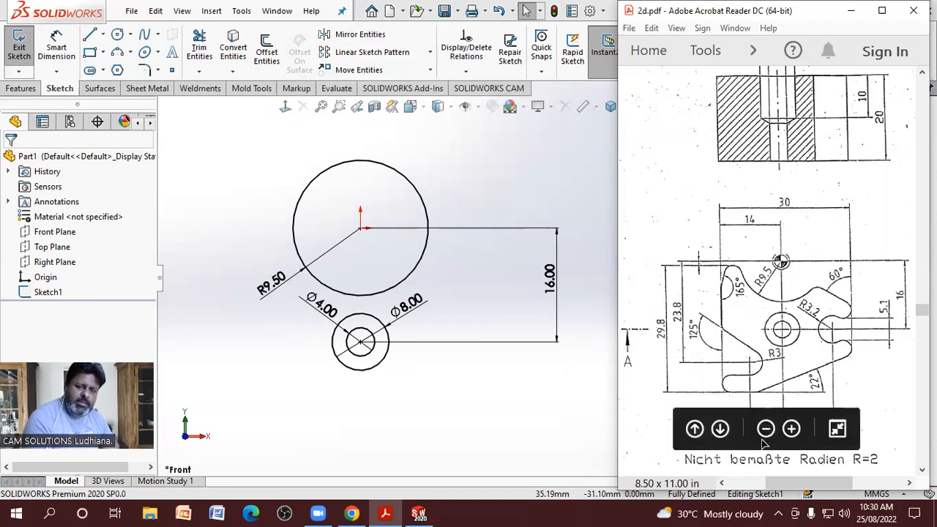
scroll(757, 302, down, 3)
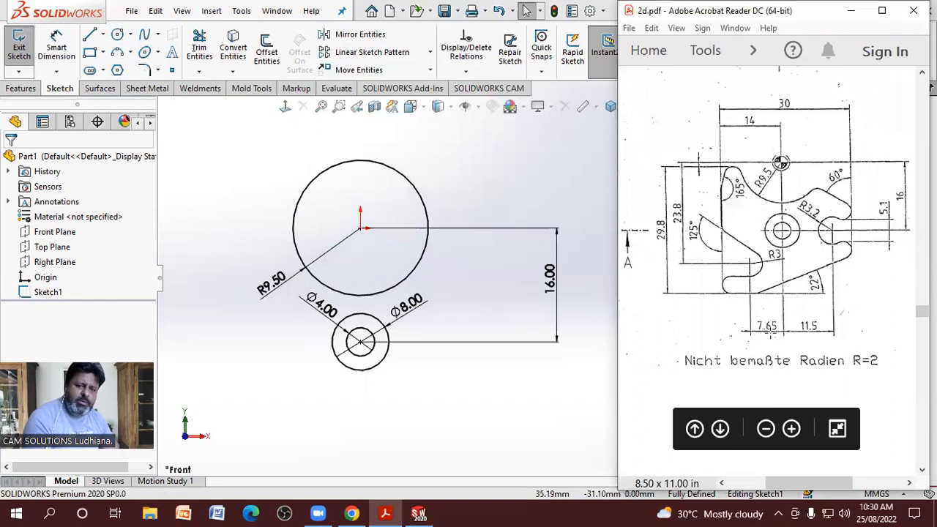
click(532, 399)
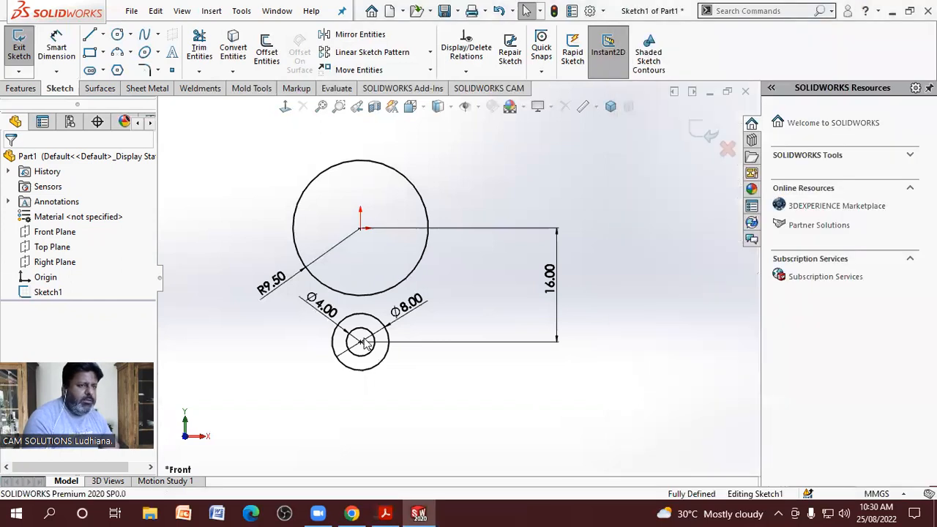
click(118, 35)
click(278, 394)
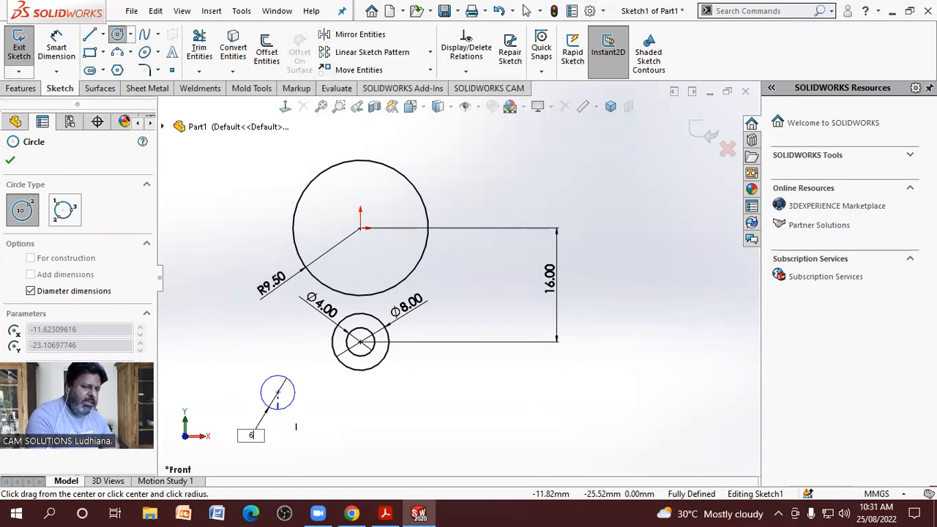
key(Return)
key(Escape)
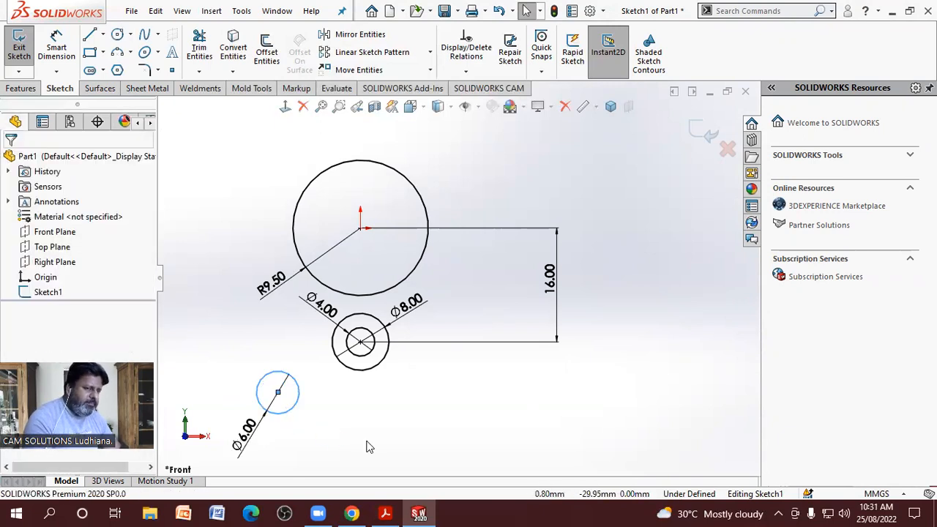
- Dimension the horizontal distance between the origin and the 6 mm circle's centre as 7.65 mm, consulting the 2d.pdf drawing for the value
click(57, 48)
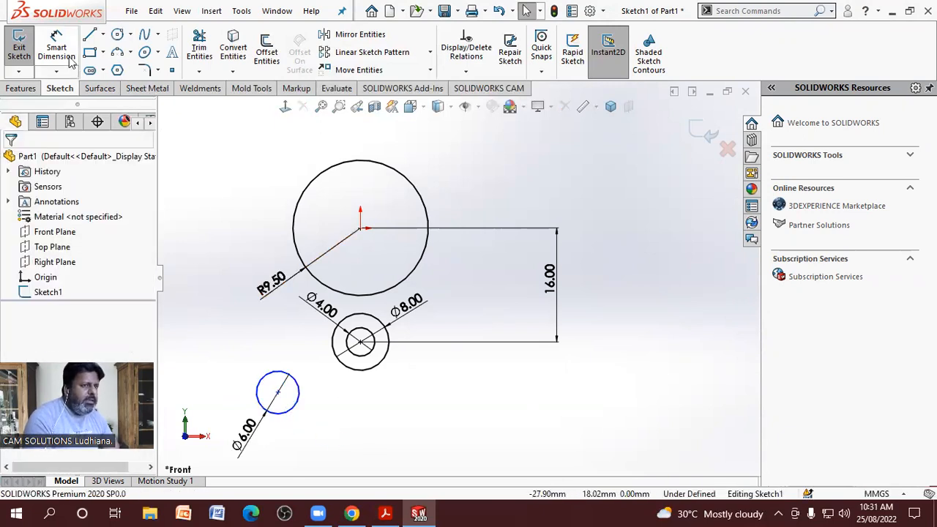
click(360, 229)
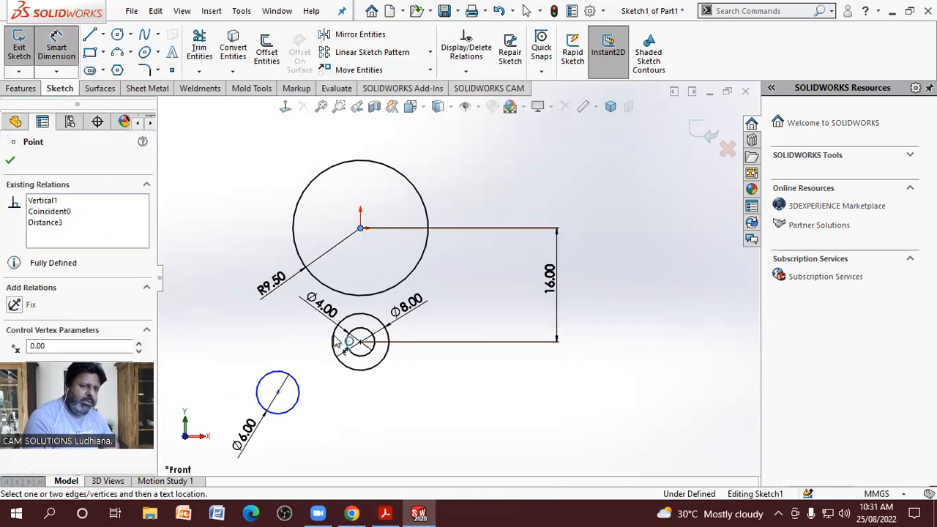
click(278, 392)
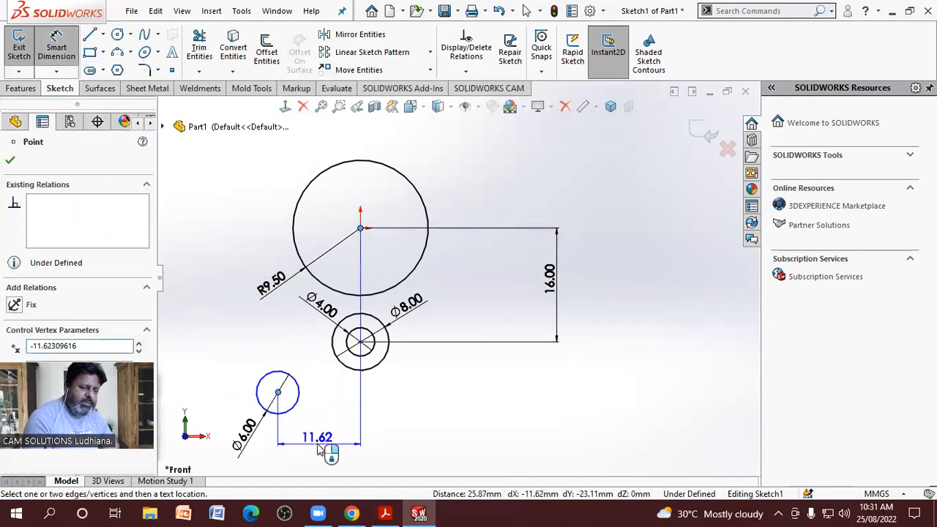
click(320, 449)
click(386, 513)
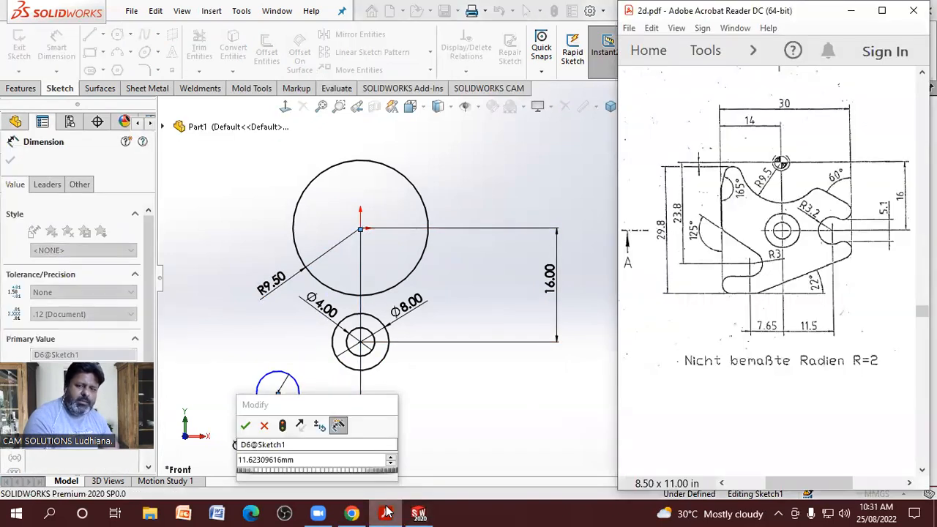
click(386, 512)
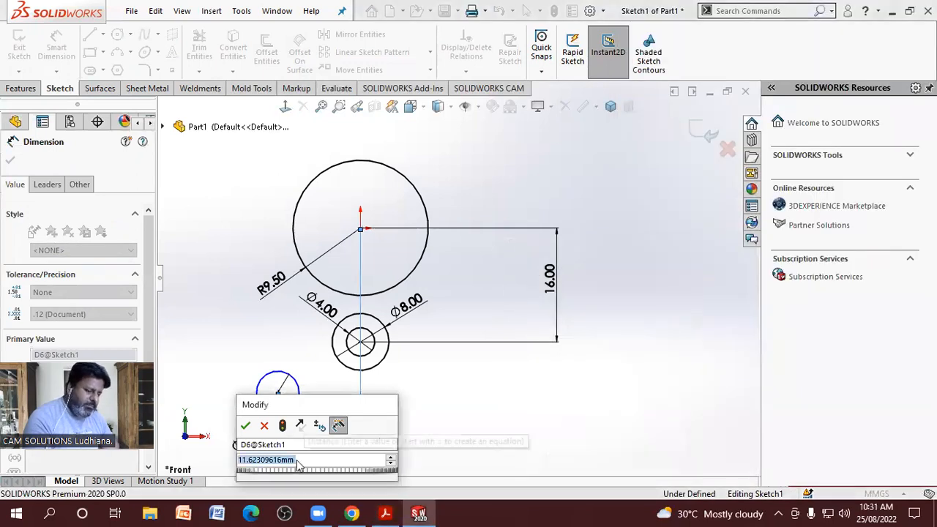
text(7.65)
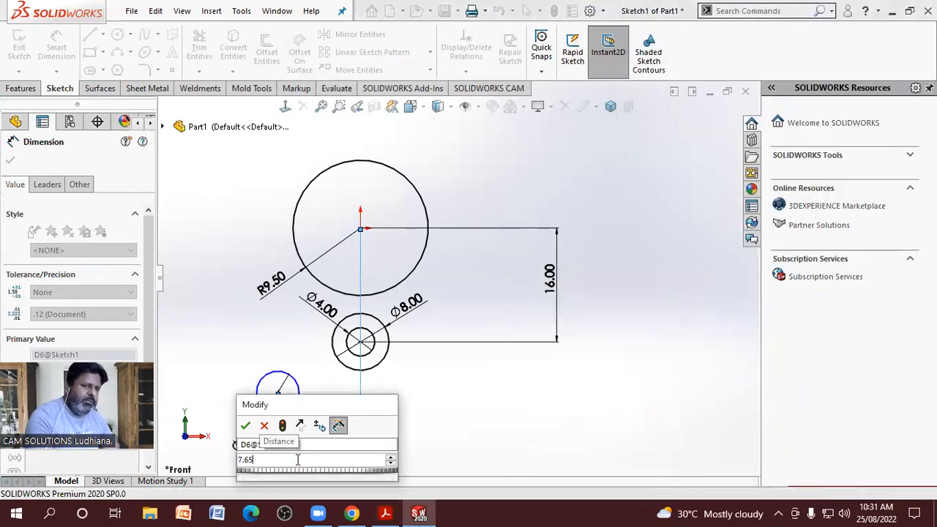
key(Return)
key(Escape)
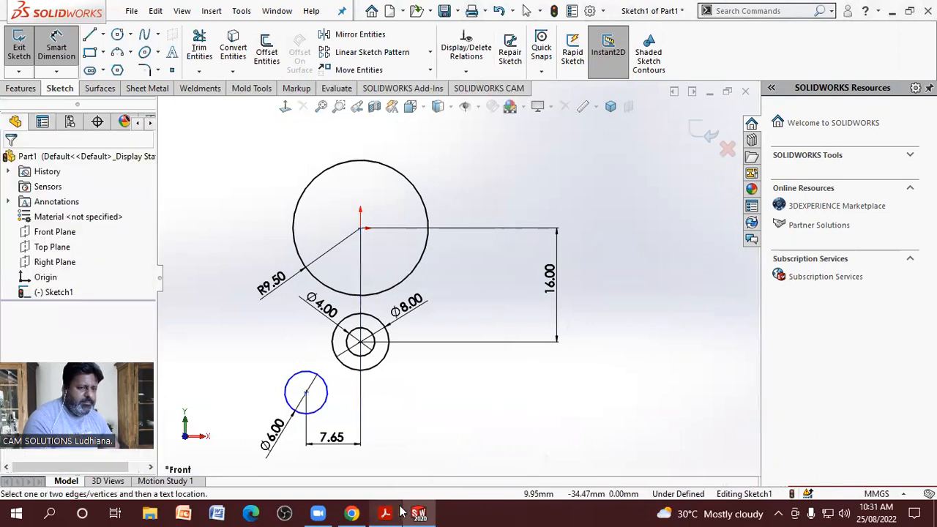
- Check the 2d.pdf drawing, then add a 23.8 mm vertical dimension from the origin to the 6 mm circle's centre, left of the circles
click(395, 512)
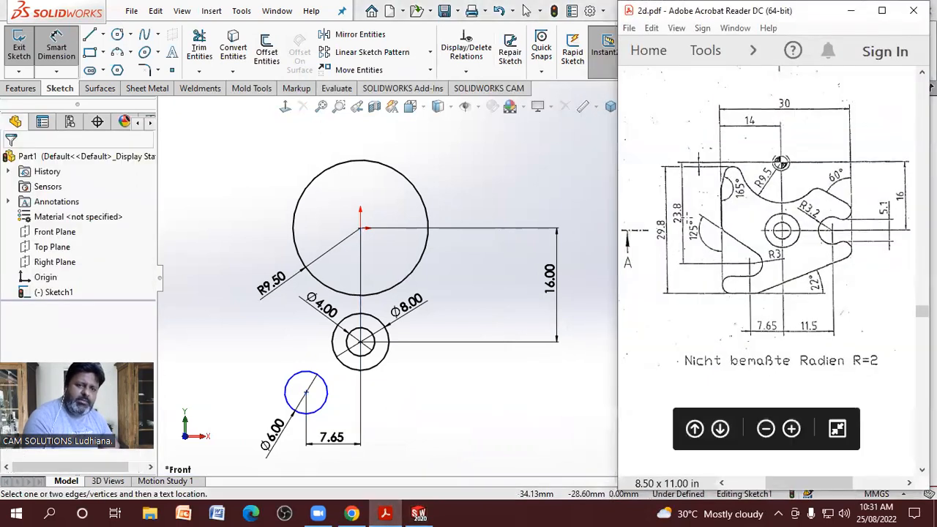
click(438, 396)
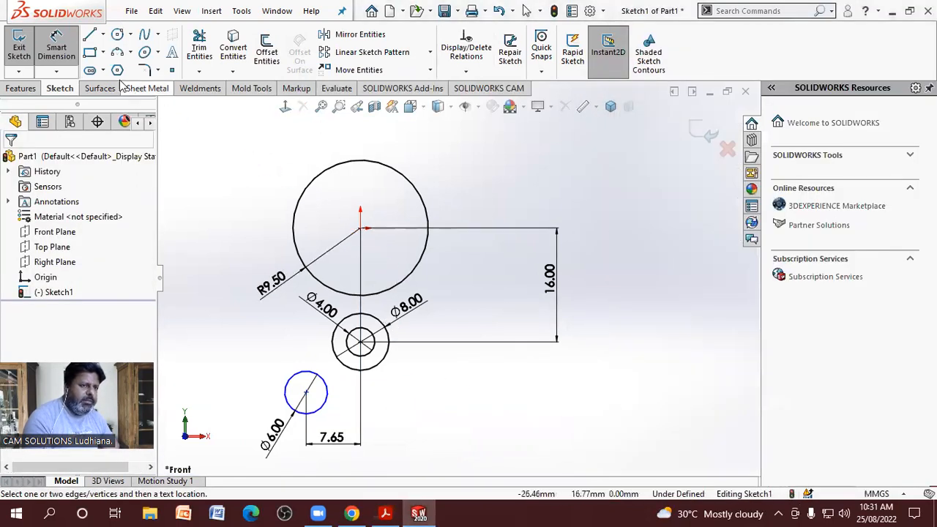
click(361, 229)
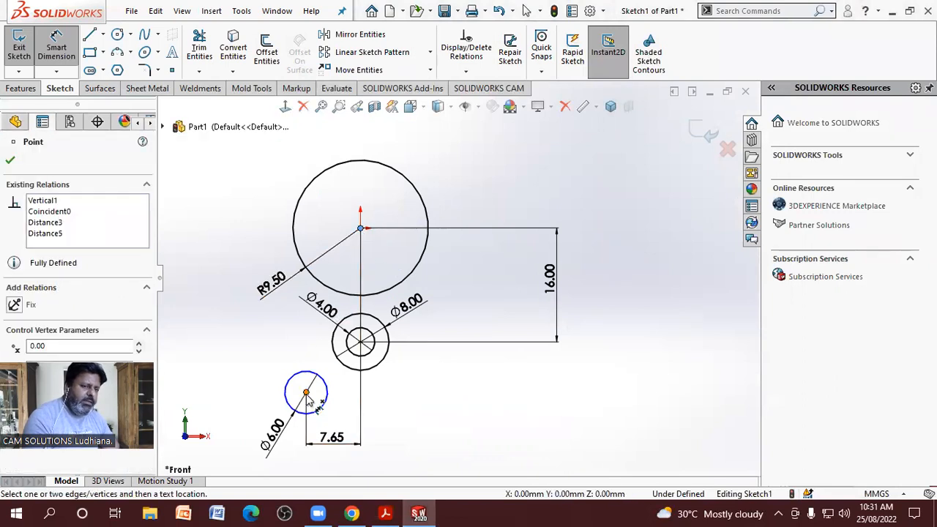
click(306, 393)
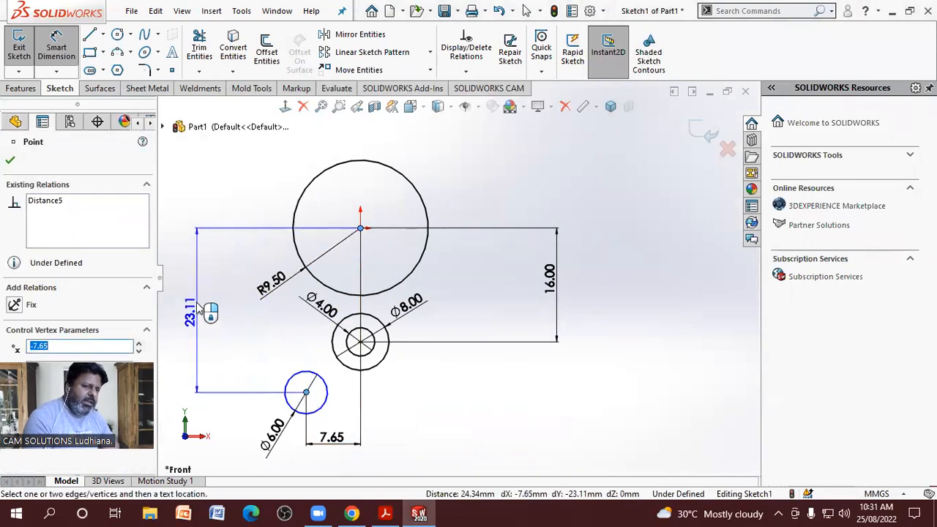
click(191, 314)
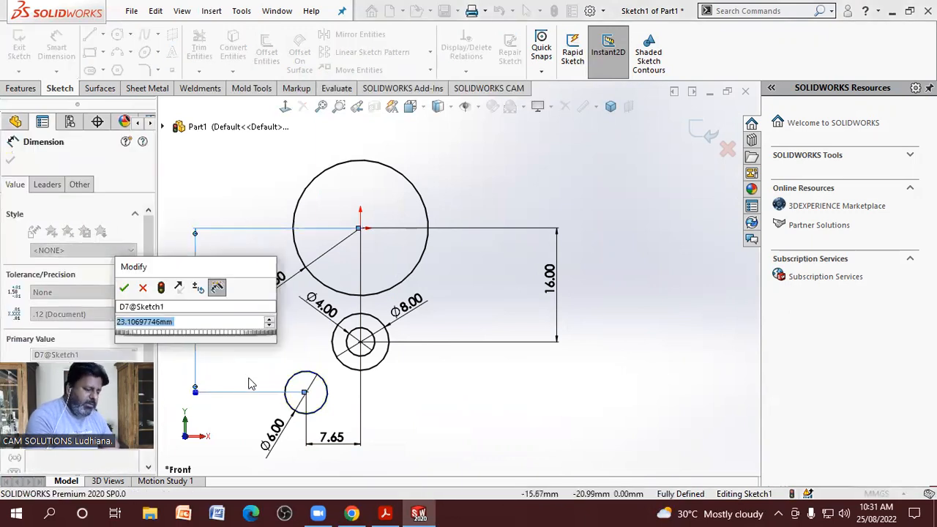
text(23.8)
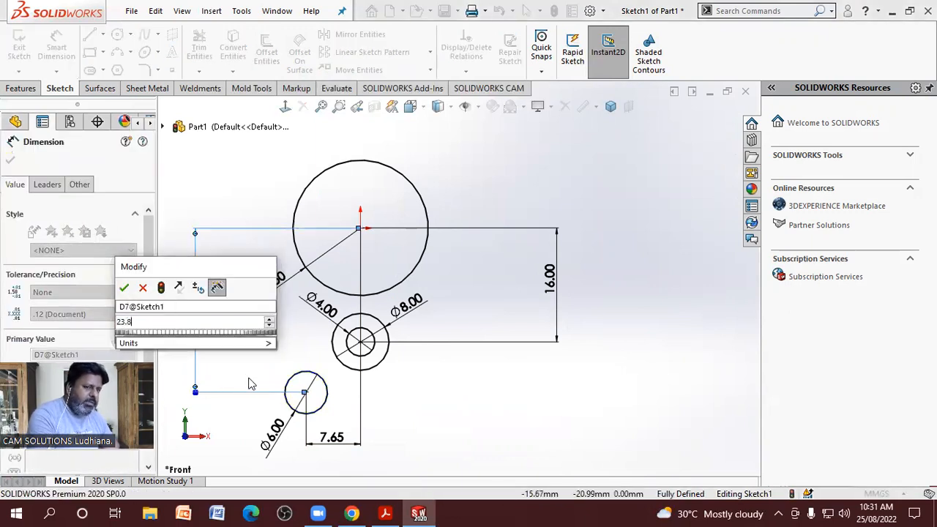
key(Return)
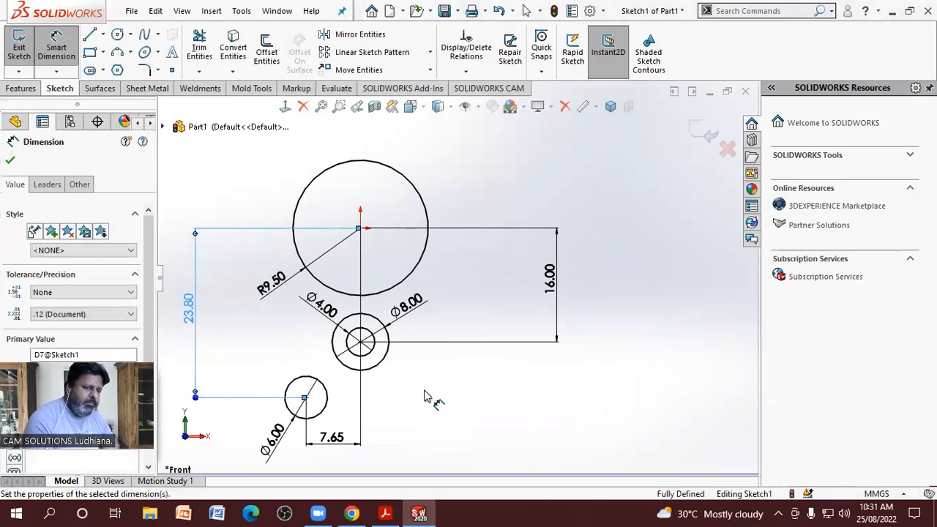
click(428, 397)
- Display the 6 mm circle's diameter dimension as a radius and reposition it above the circle
scroll(455, 380, up, 3)
scroll(479, 318, down, 3)
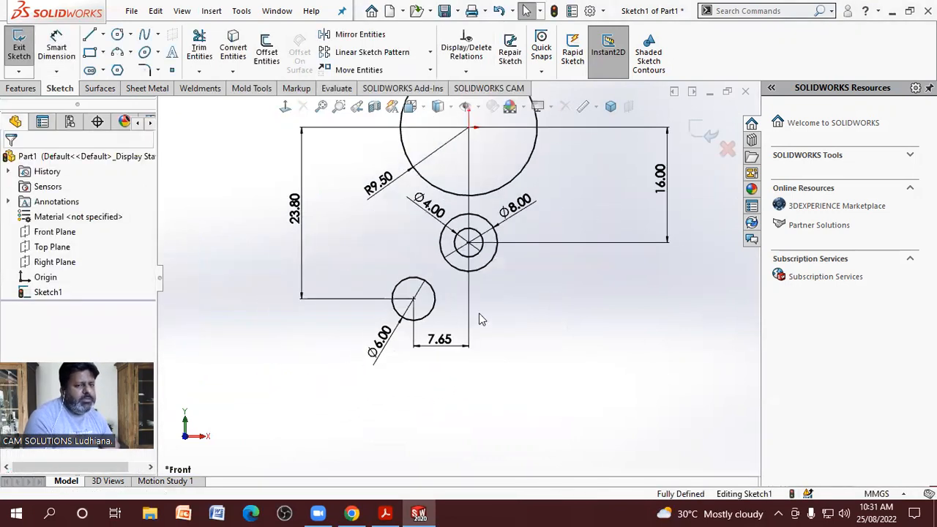
scroll(550, 246, up, 2)
scroll(578, 212, down, 2)
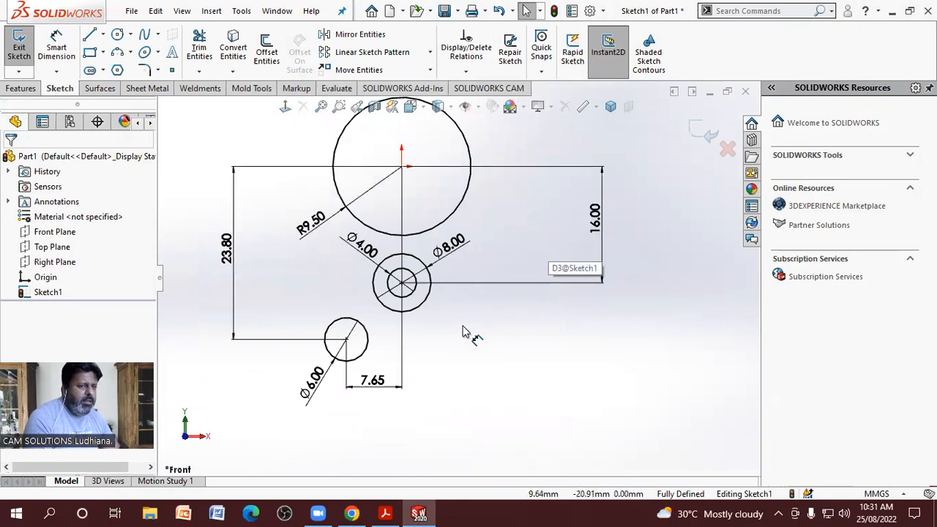
click(333, 372)
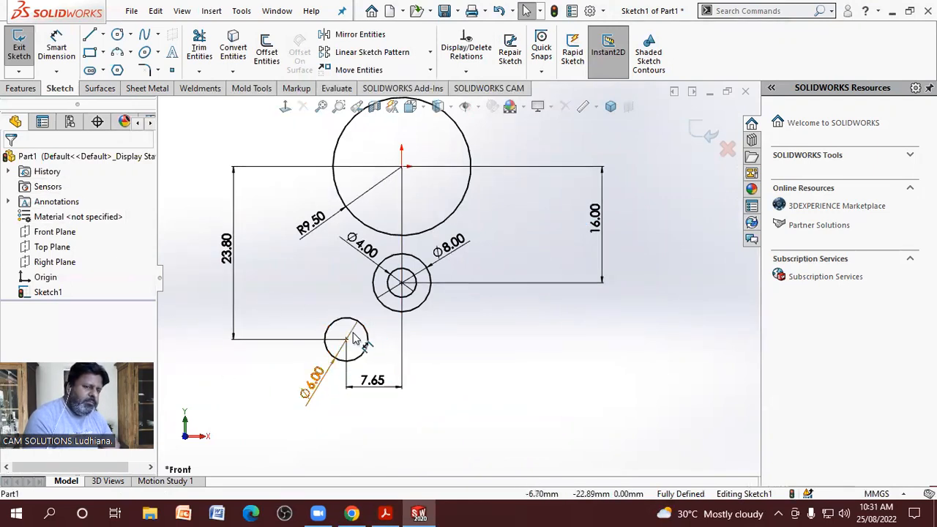
click(314, 383)
click(51, 184)
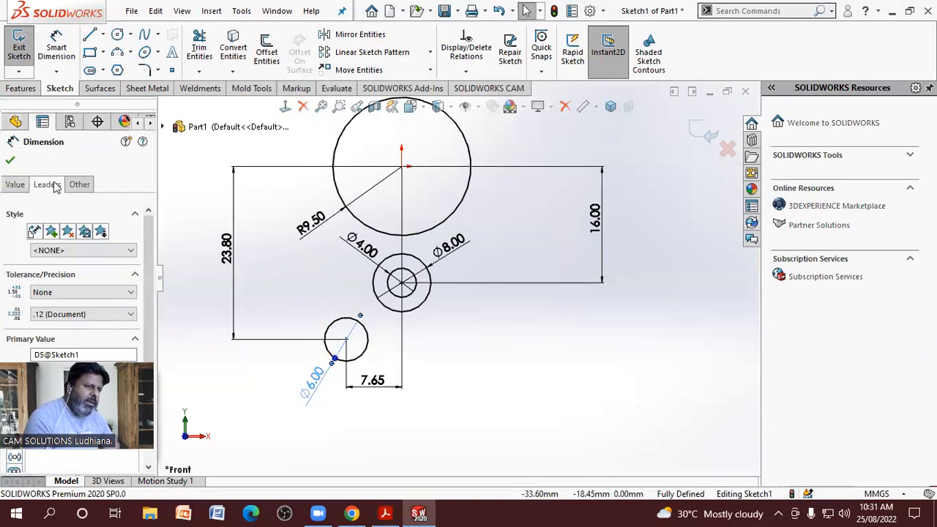
click(39, 275)
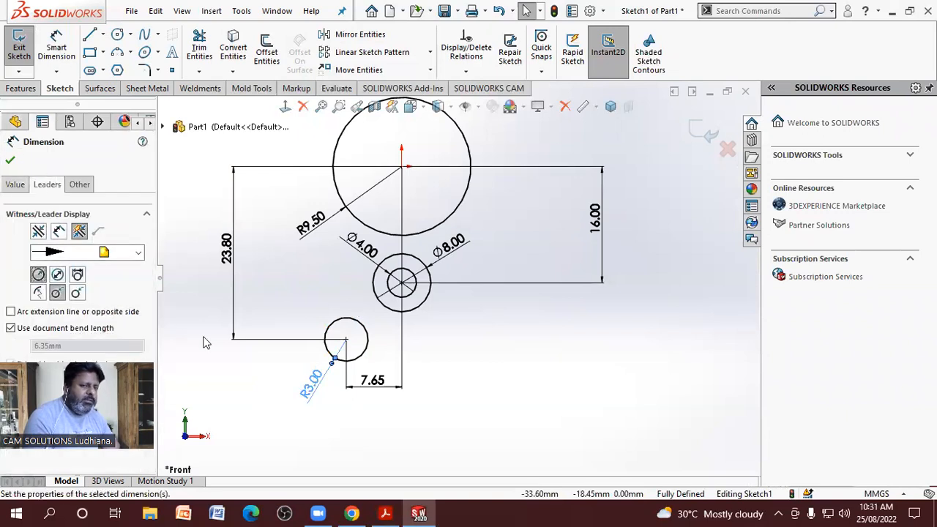
click(274, 378)
drag(314, 383, 370, 296)
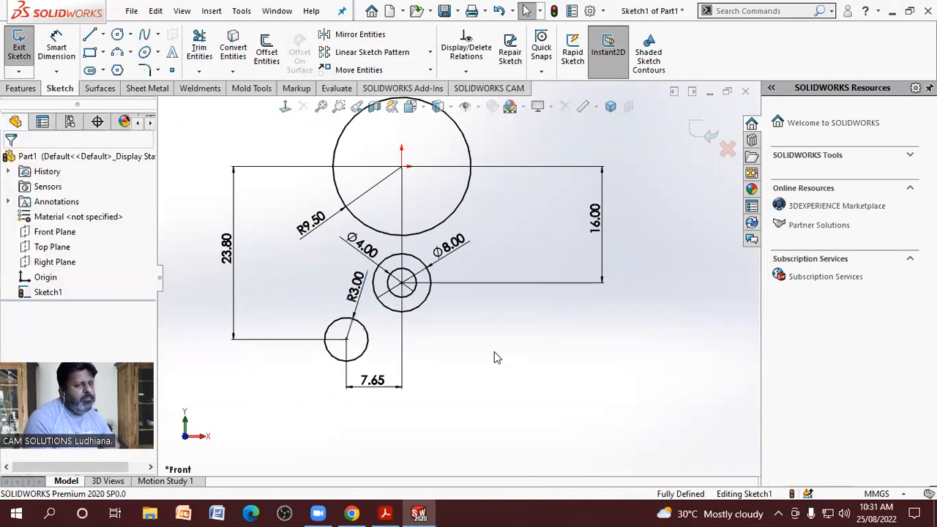
- Check the 2d.pdf drawing, then sketch a horizontal line running left from the lowest point of the R3 circle
click(386, 513)
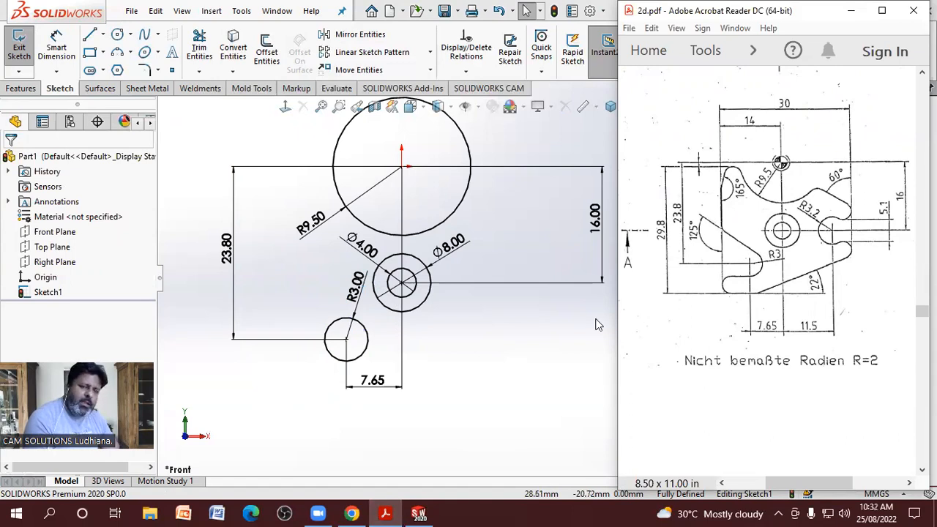
scroll(379, 229, down, 1)
click(90, 34)
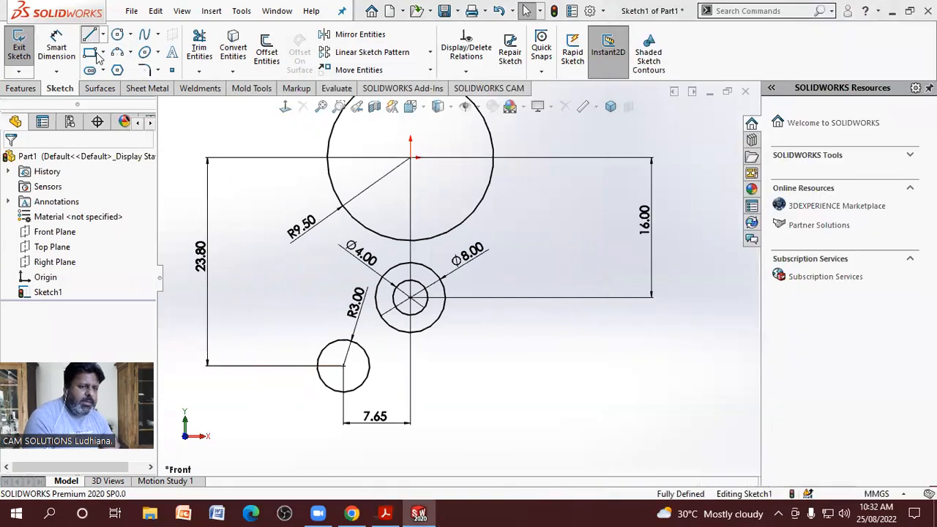
click(344, 393)
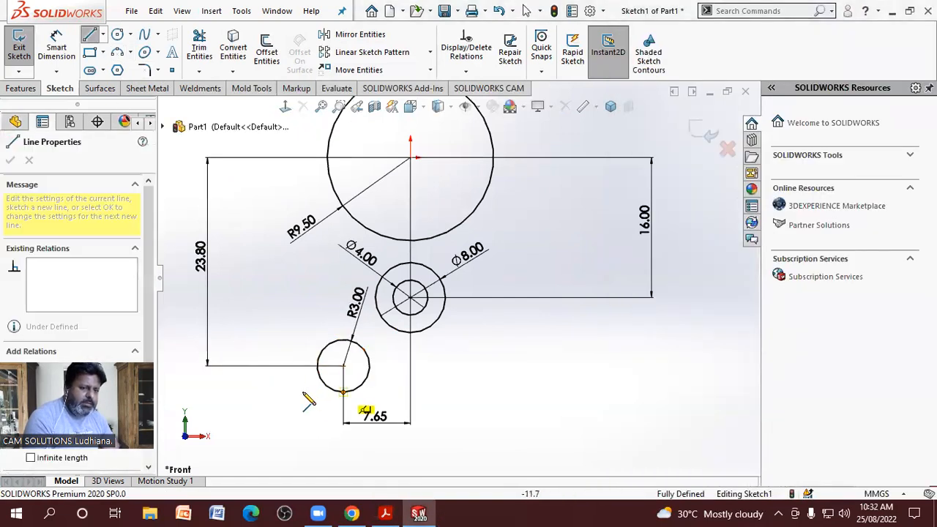
click(275, 393)
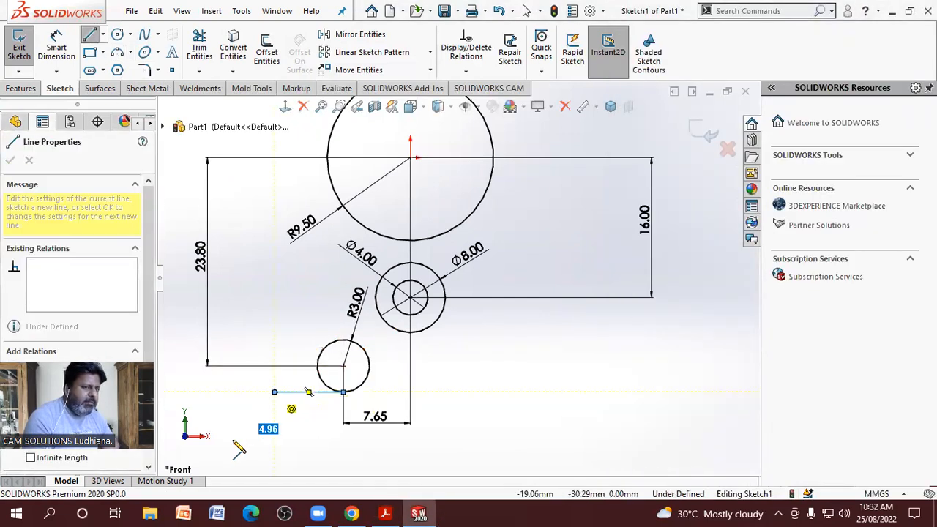
key(Escape)
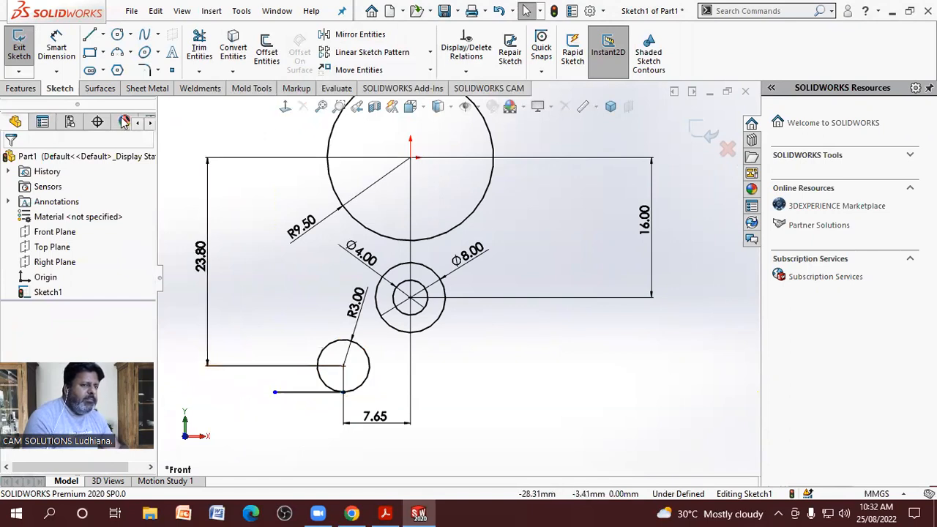
- Sketch a slanted line from the upper left down to the R3 circle's upper-right edge, ending tangent to the circle
click(298, 272)
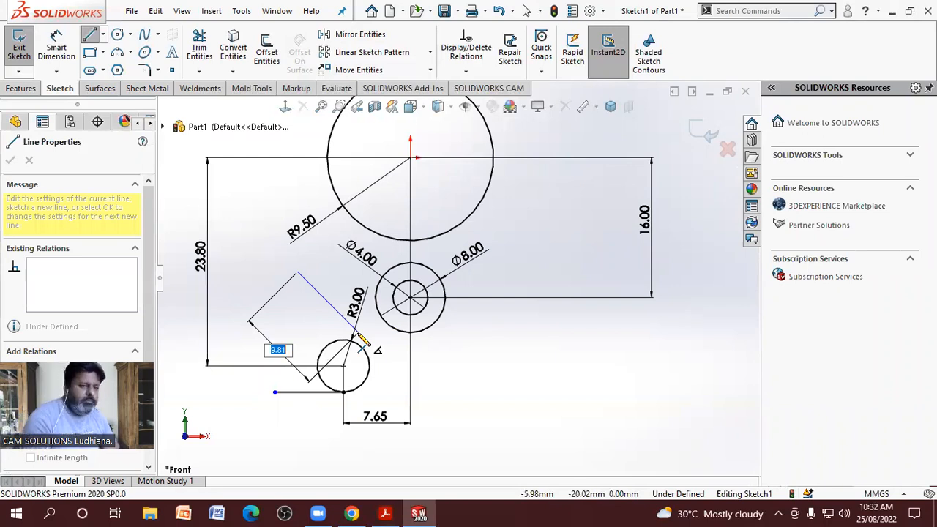
click(364, 350)
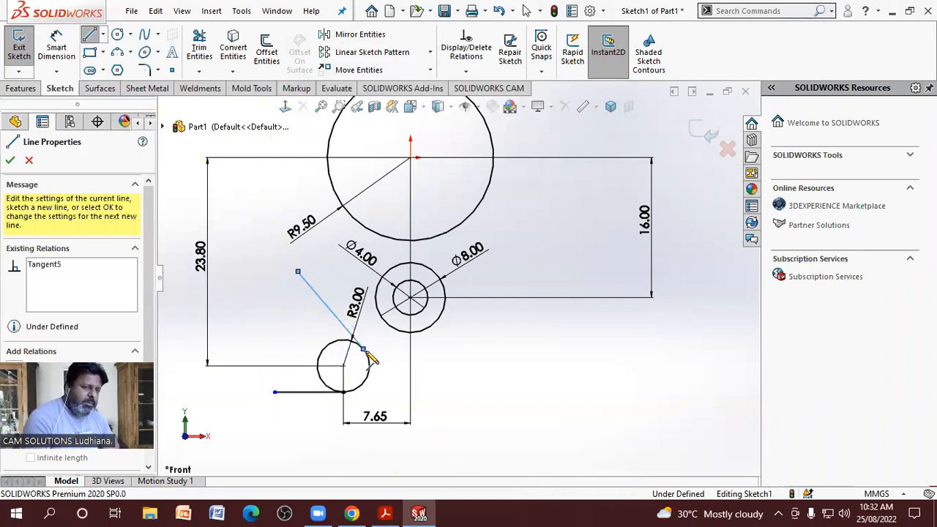
key(Escape)
key(Escape)
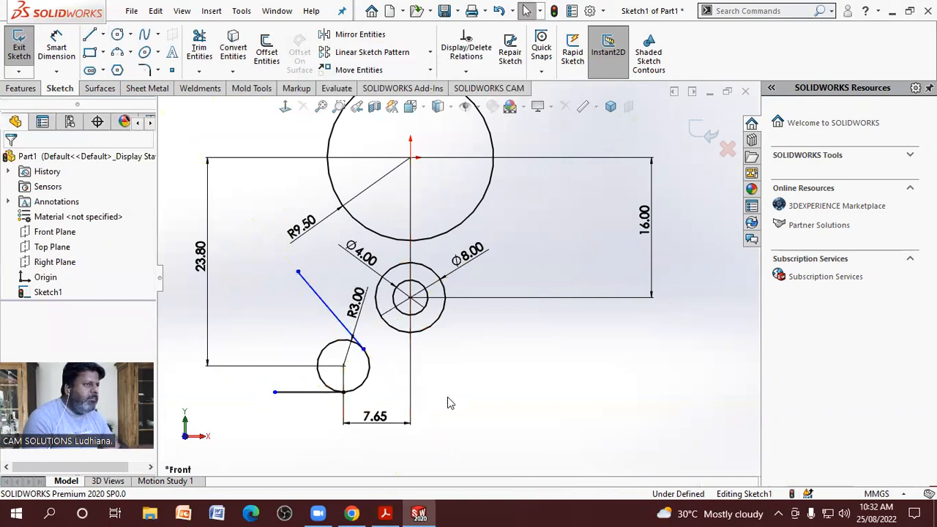
click(352, 342)
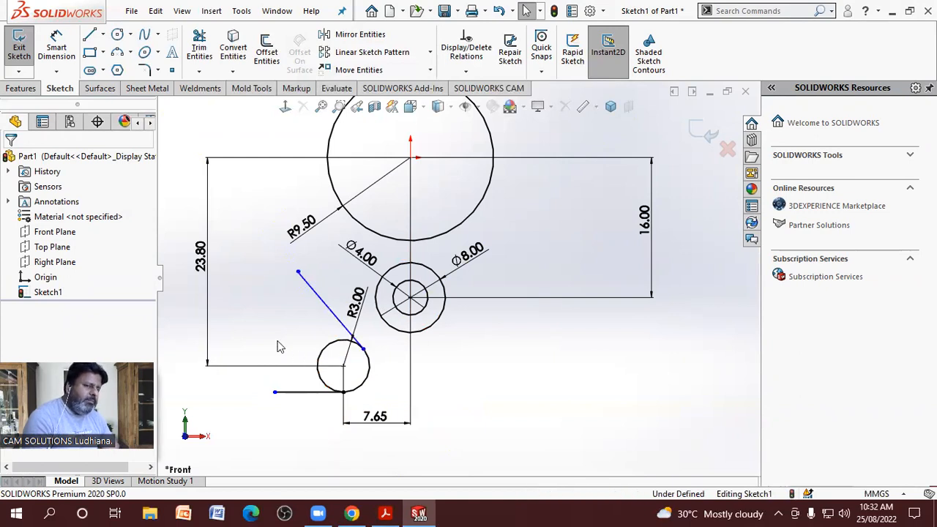
- Sketch a vertical line about 8.8 mm long upward from the slanted line's upper end, and move the R9.50 dimension to the large circle's lower right
click(89, 35)
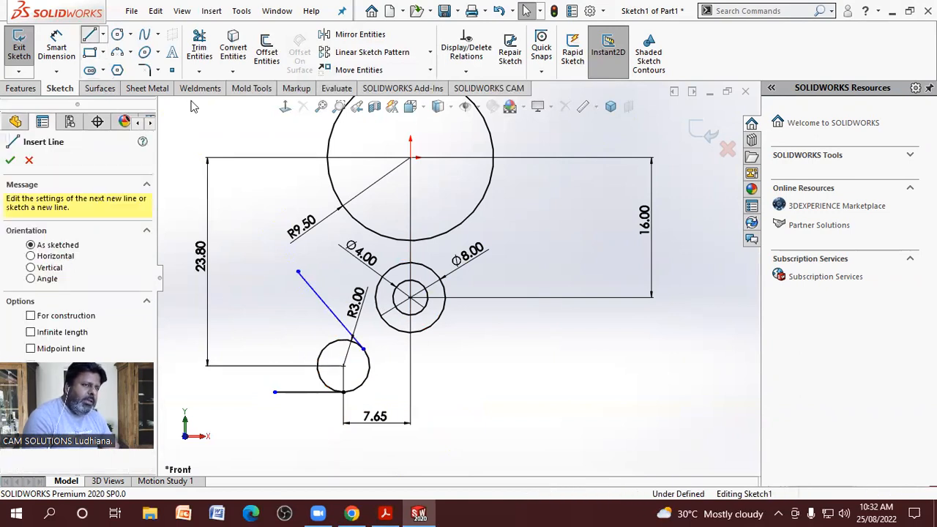
click(298, 272)
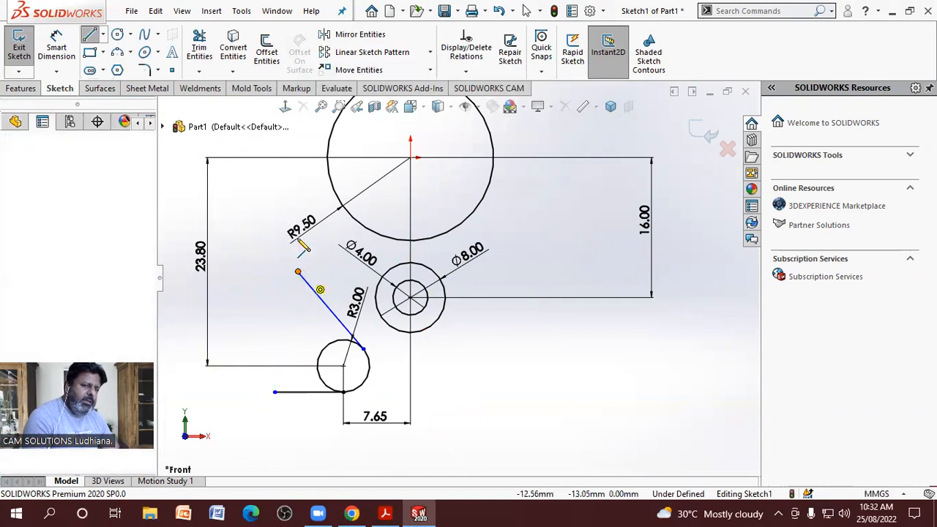
click(298, 197)
key(Escape)
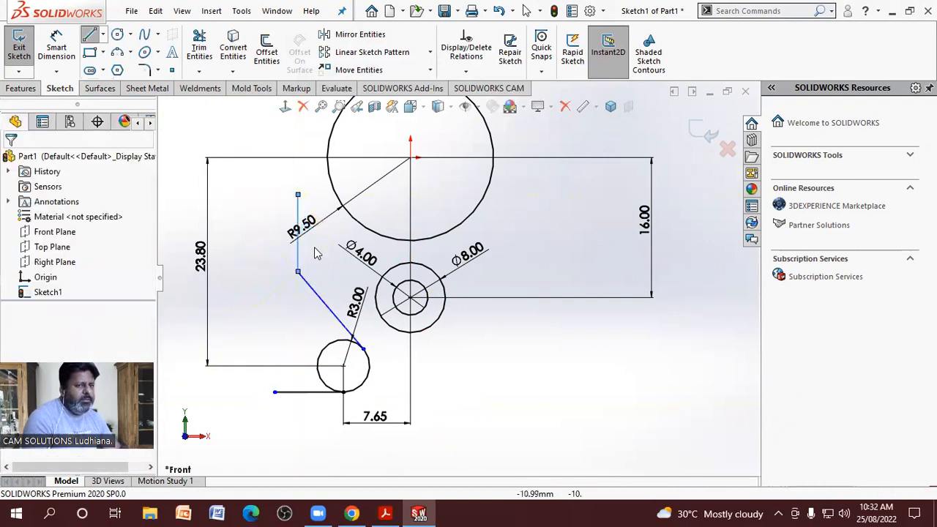
drag(327, 244, 512, 221)
key(Escape)
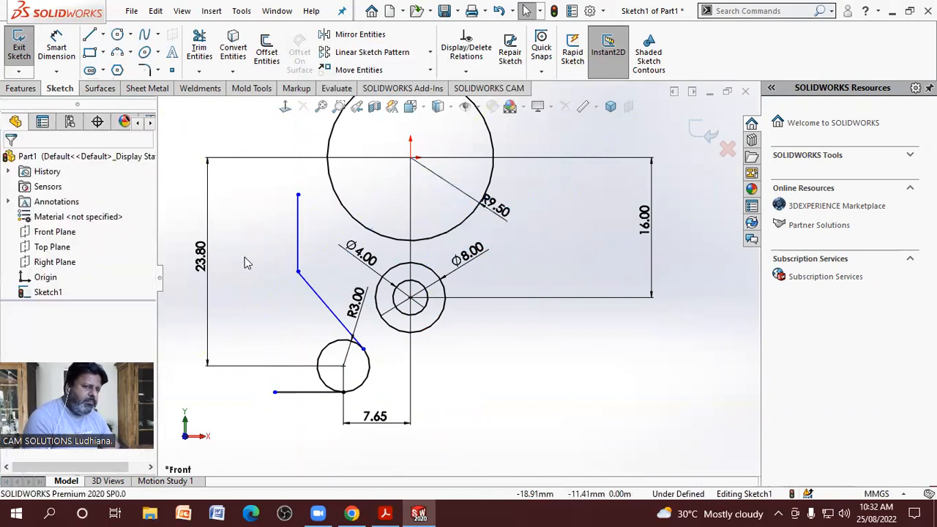
- Check the 2d.pdf drawing, then add a 14 mm horizontal dimension between the vertical line and the origin, placed above the line
click(386, 512)
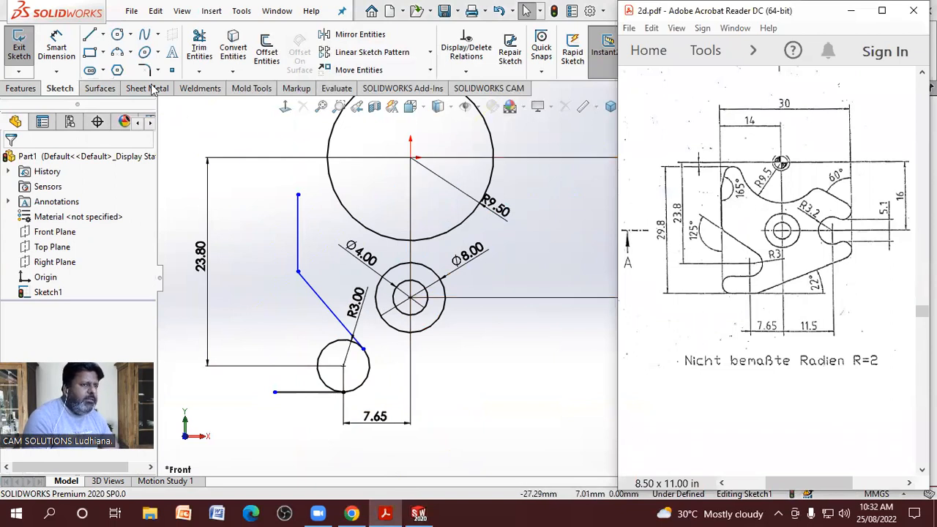
click(56, 47)
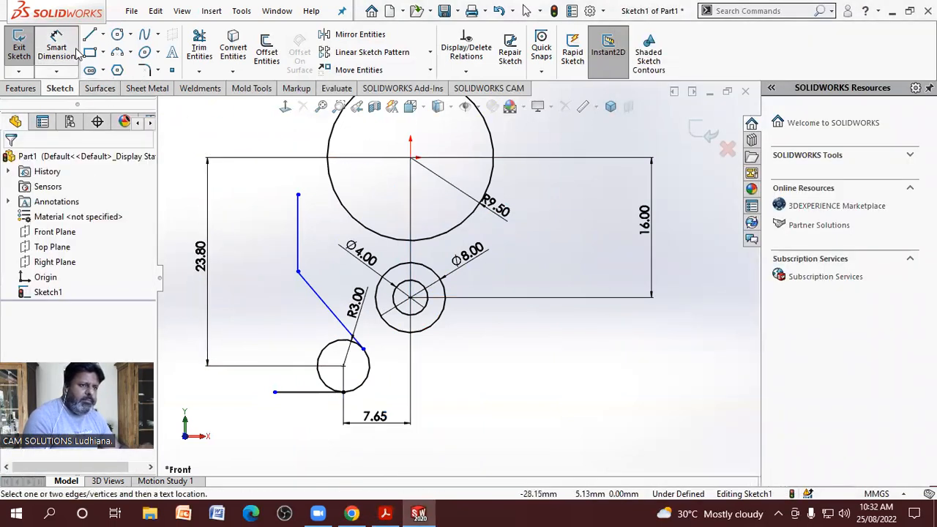
click(298, 217)
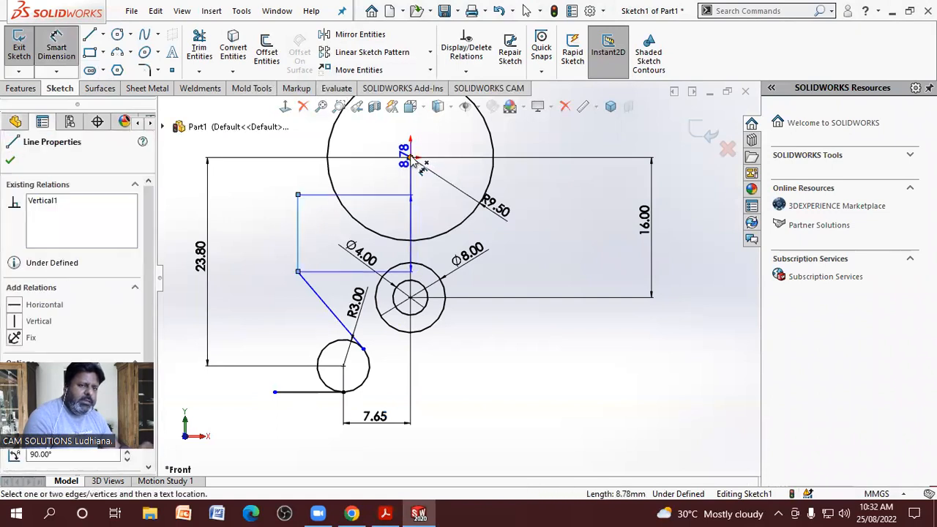
click(299, 195)
click(368, 139)
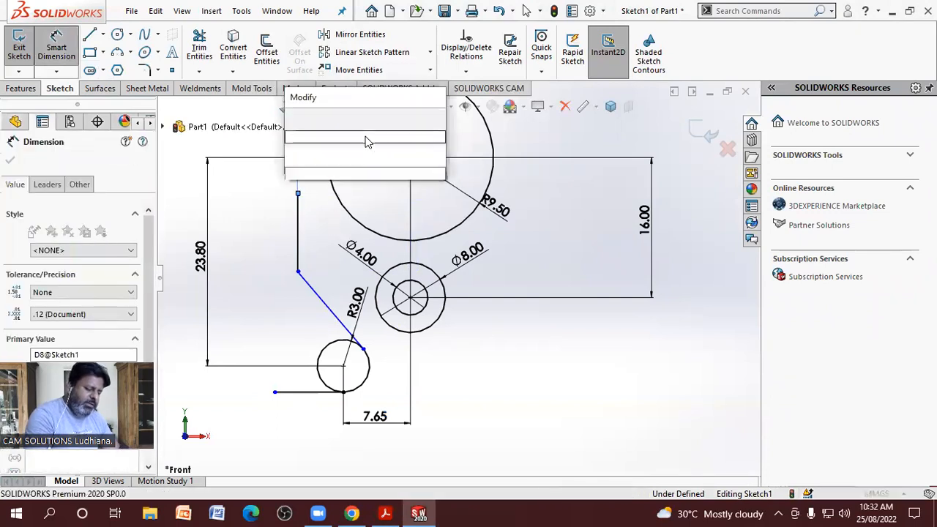
text(14)
key(Return)
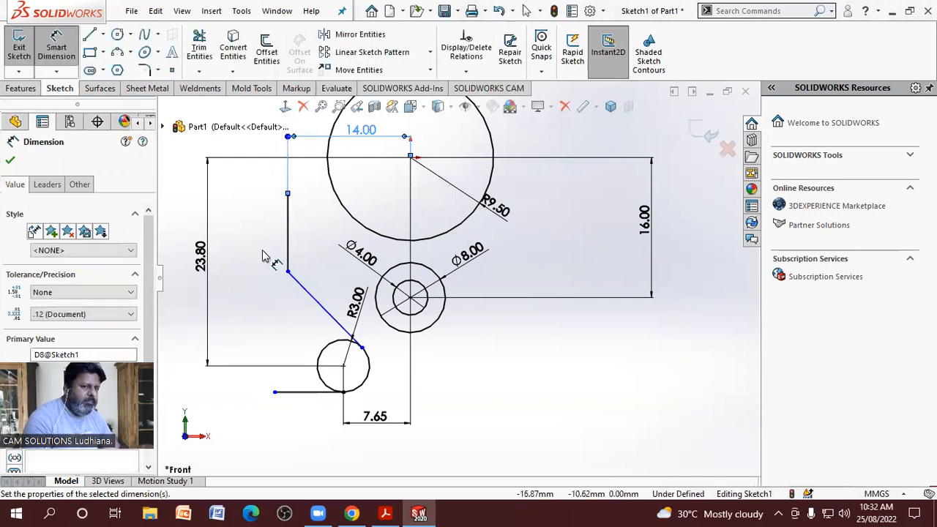
key(Escape)
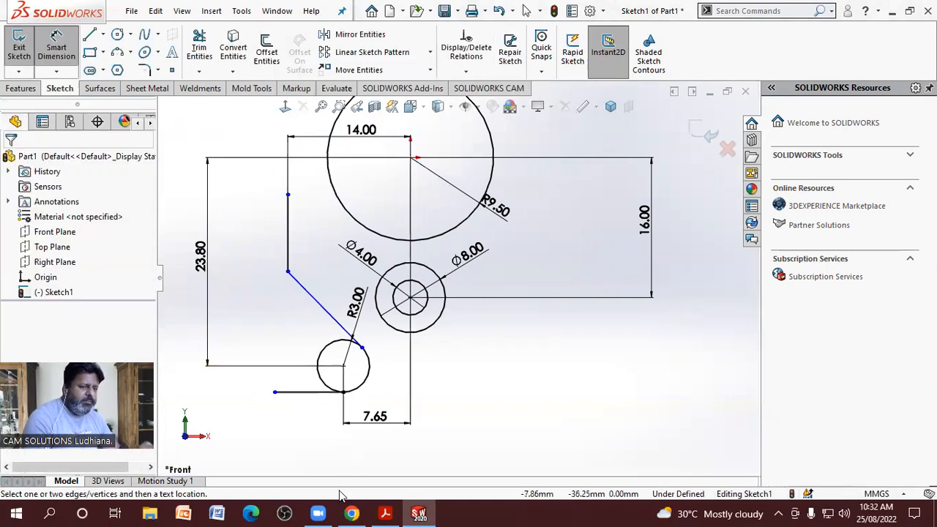
click(384, 513)
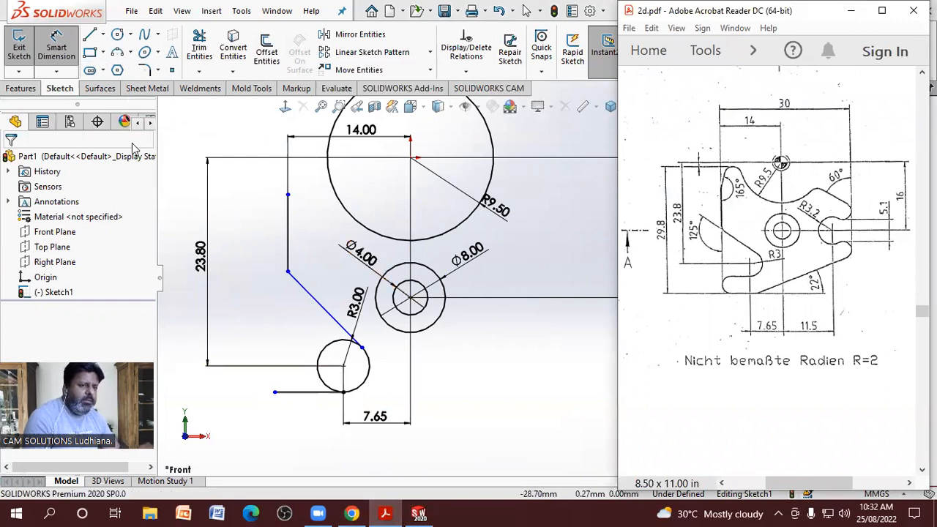
click(288, 223)
click(312, 301)
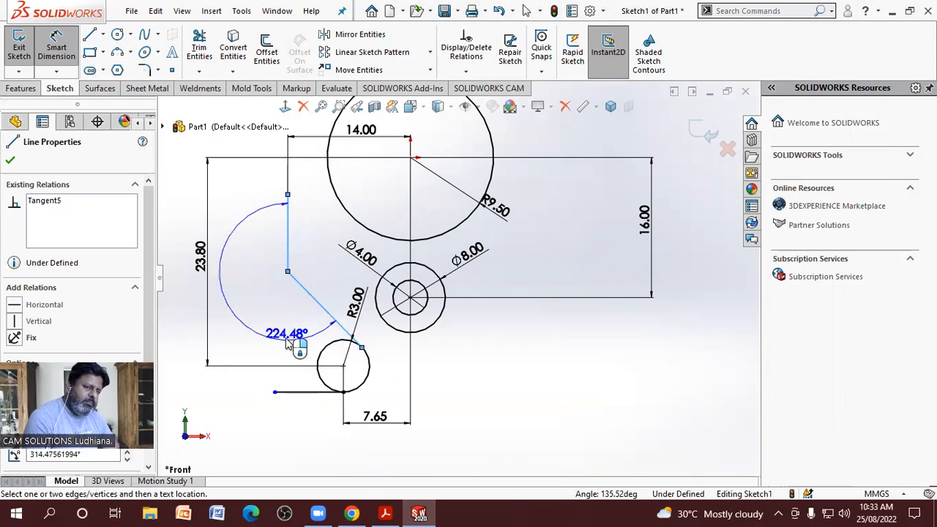
key(Escape)
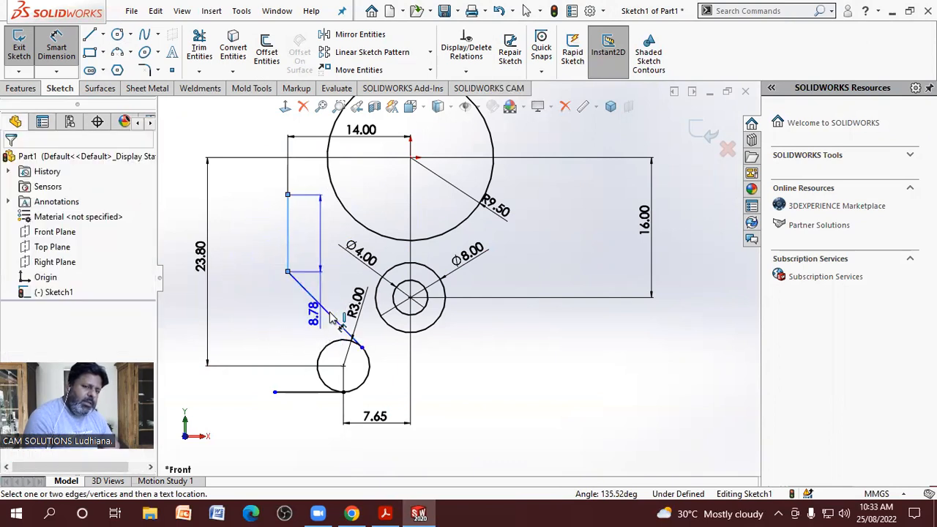
- Check the 2d.pdf drawing, then dimension the slanted line at 125° from the vertical direction at its upper end, placing the angle on the outer side
click(385, 513)
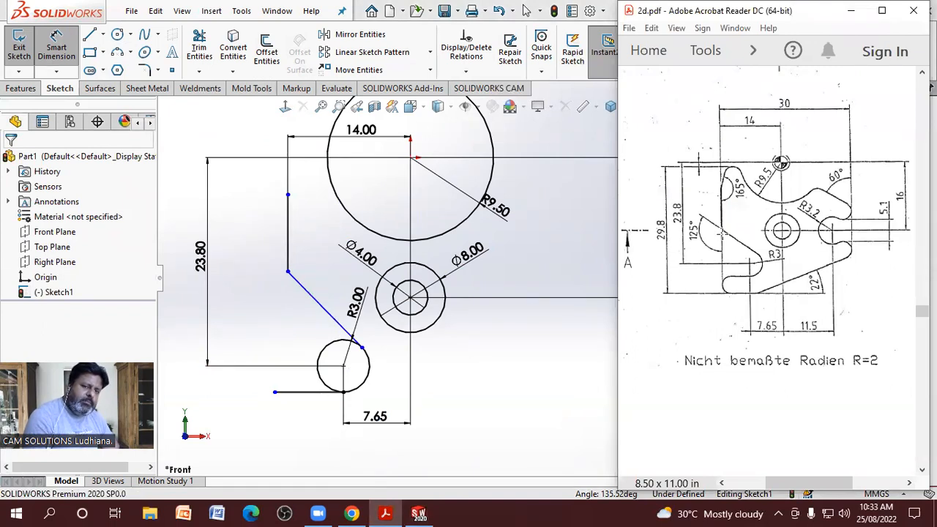
click(307, 292)
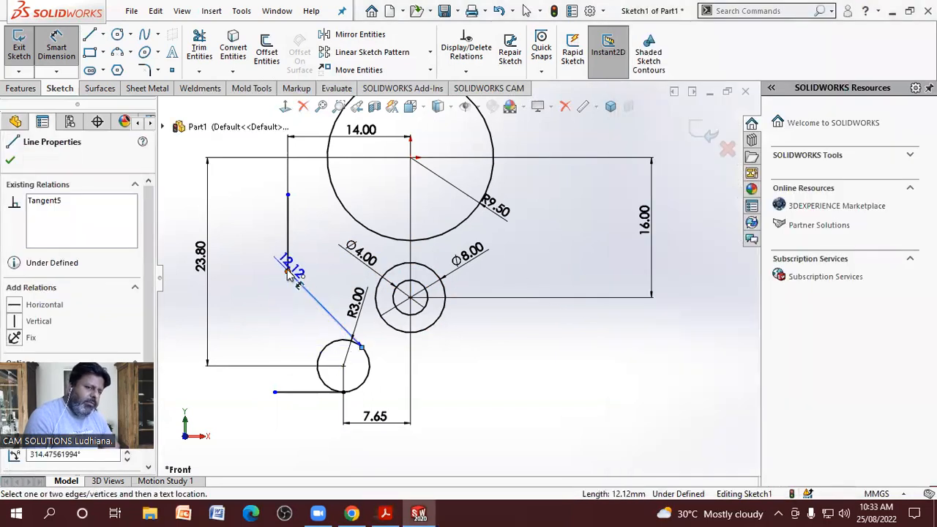
click(287, 271)
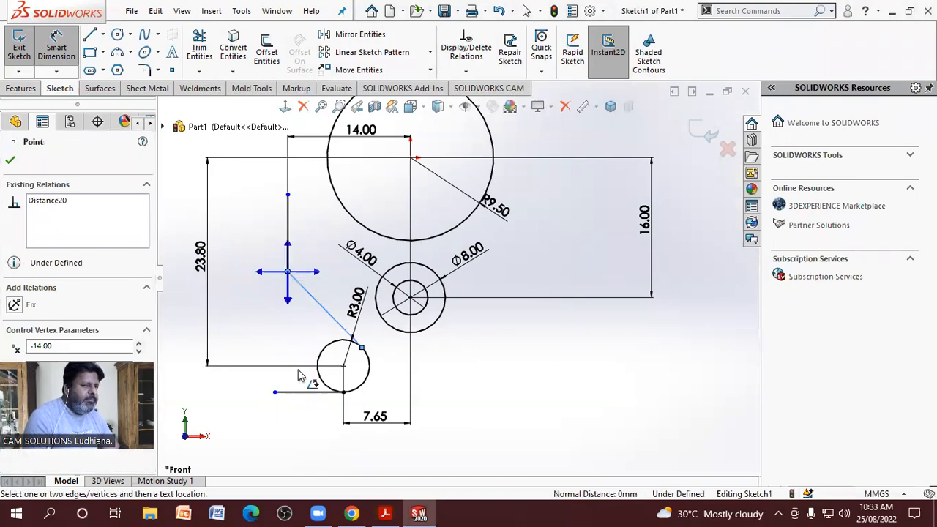
click(289, 303)
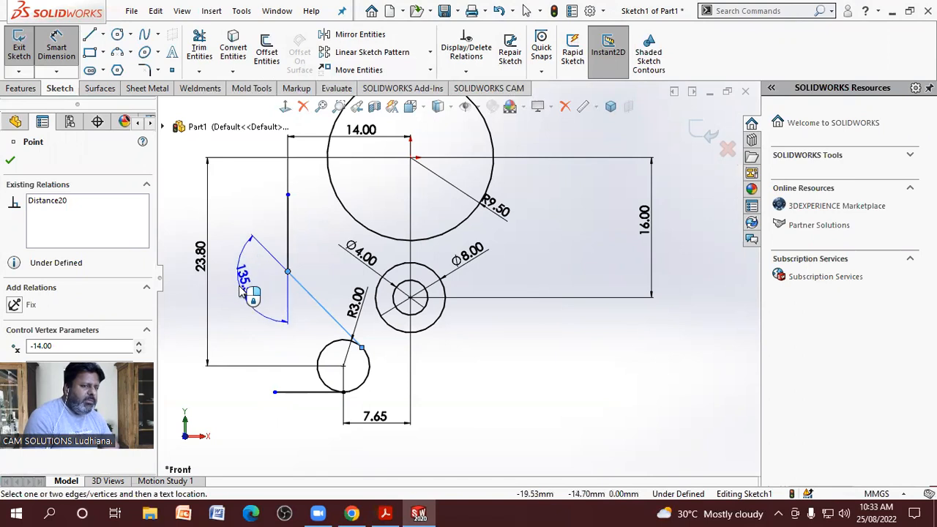
click(346, 348)
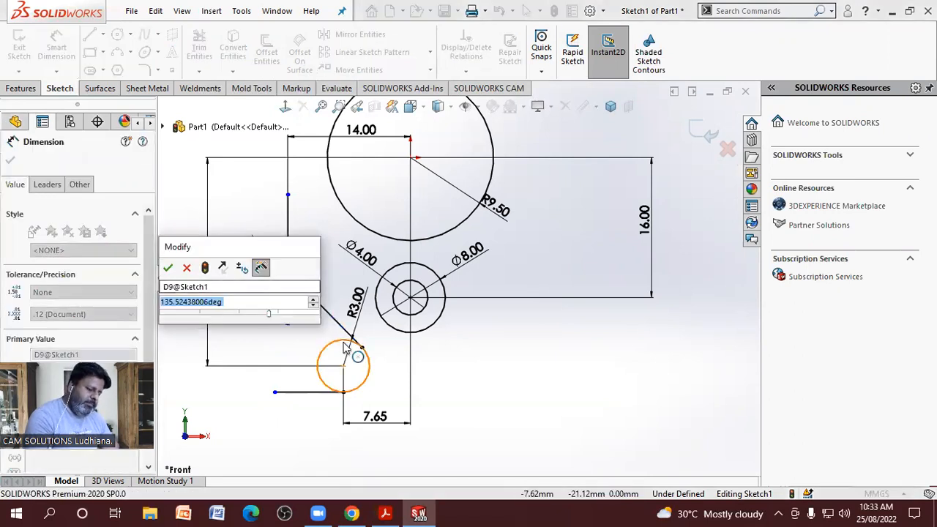
text(125)
key(Return)
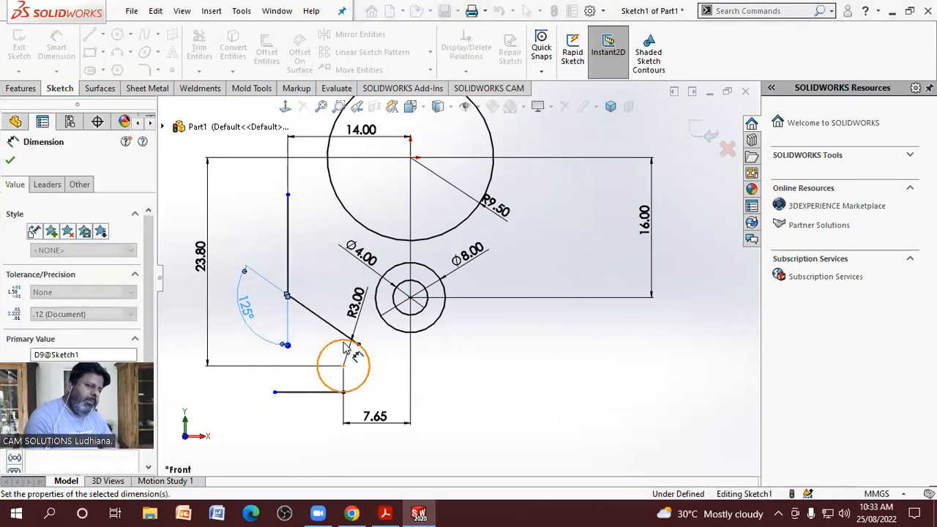
key(Escape)
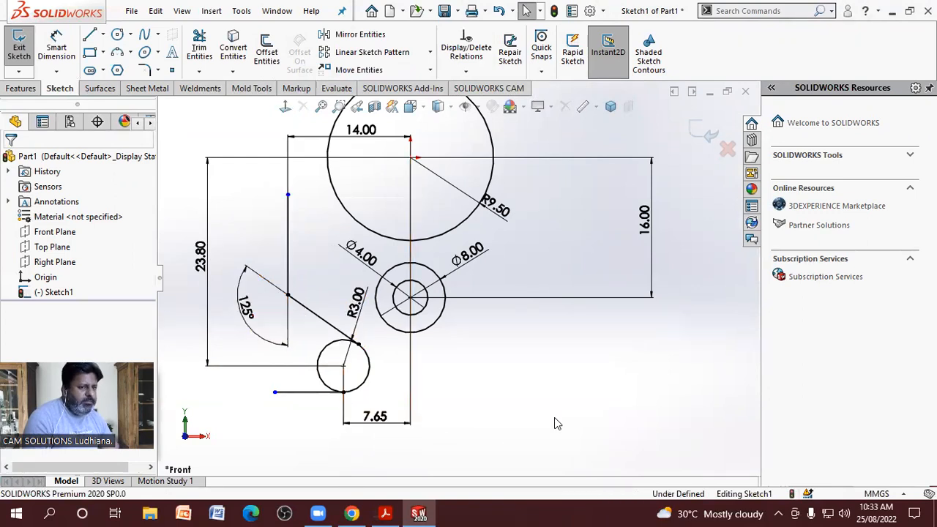
- Check the 2d.pdf drawing, then make the bottom horizontal line's left endpoint coincident with the vertical line
click(385, 512)
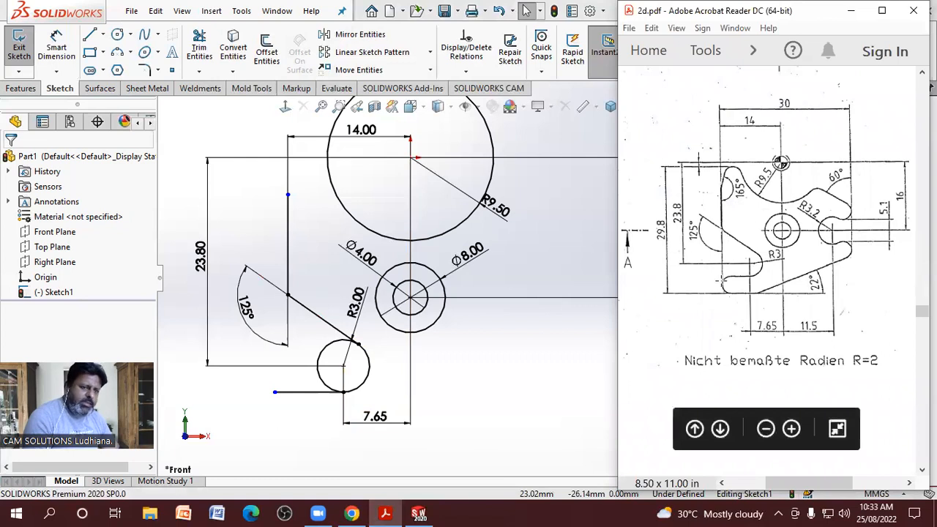
click(478, 412)
scroll(291, 381, down, 4)
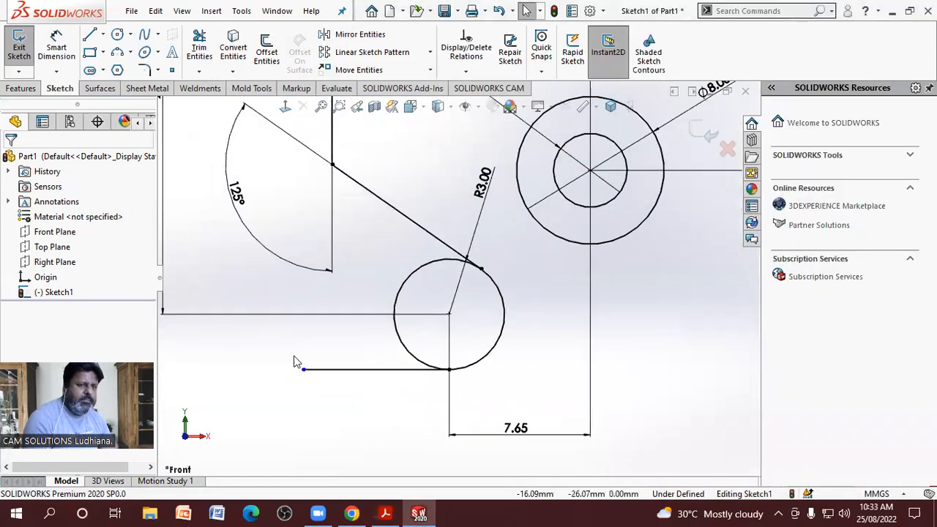
scroll(315, 330, up, 4)
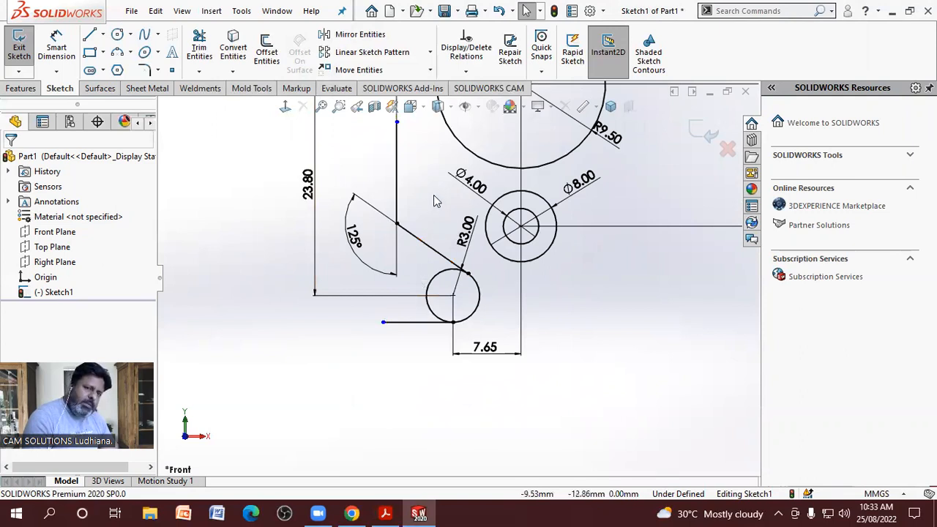
click(398, 208)
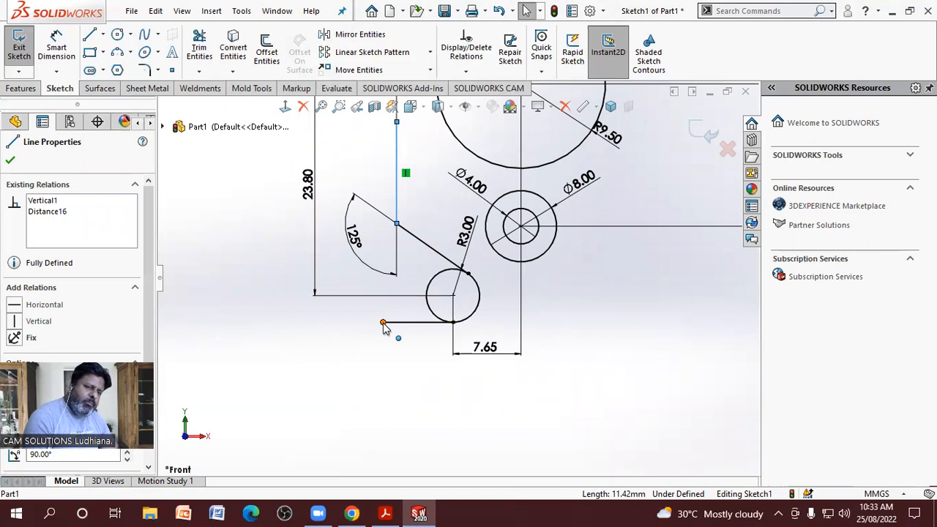
ctrl+click(383, 323)
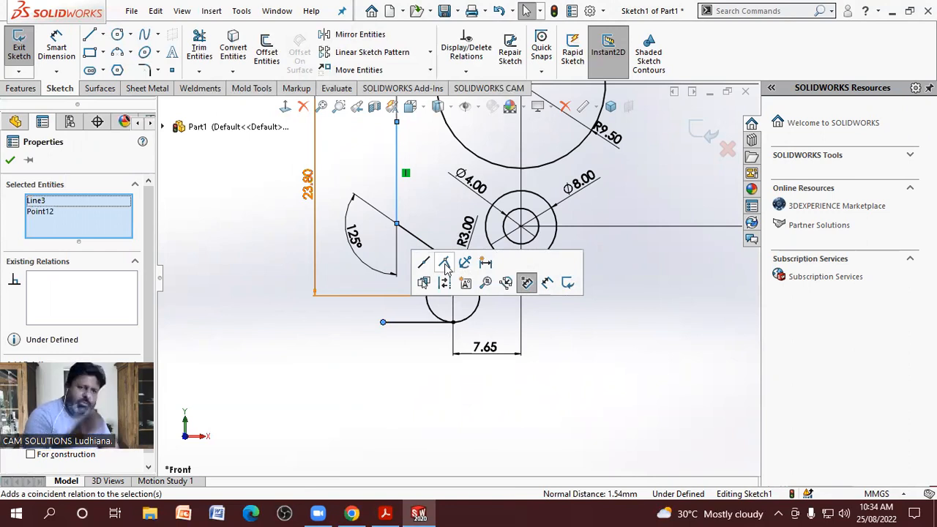
click(445, 266)
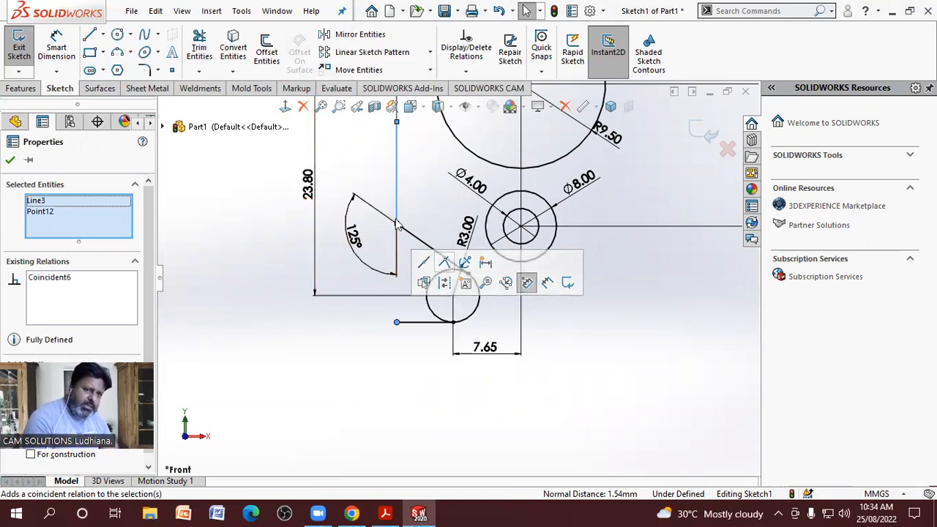
key(Escape)
- Check the 2d.pdf drawing, then sketch a short line from the vertical line's top end, leaning up and right to the origin's level
key(f)
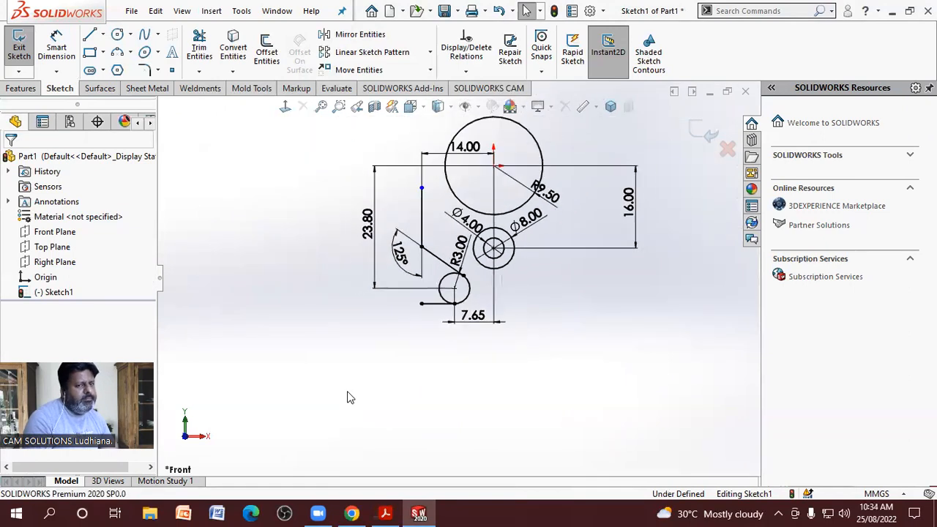
scroll(579, 202, down, 2)
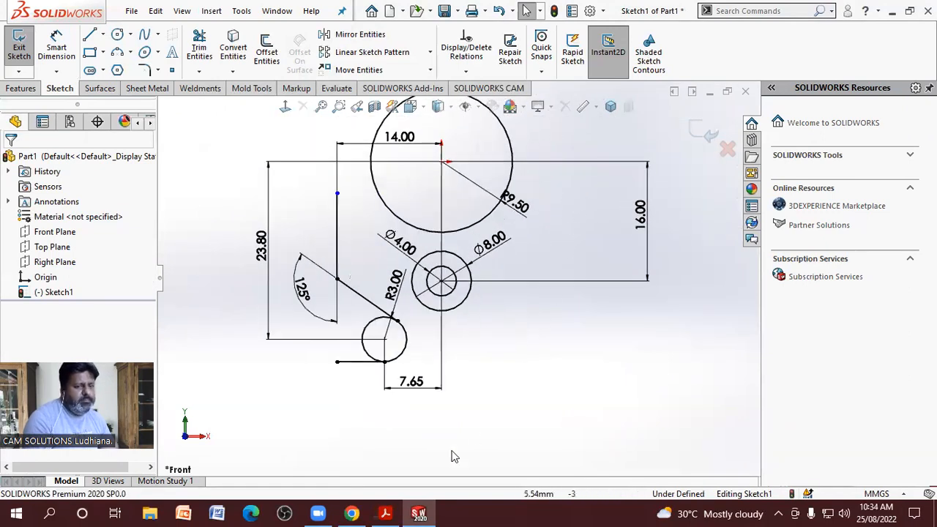
click(385, 513)
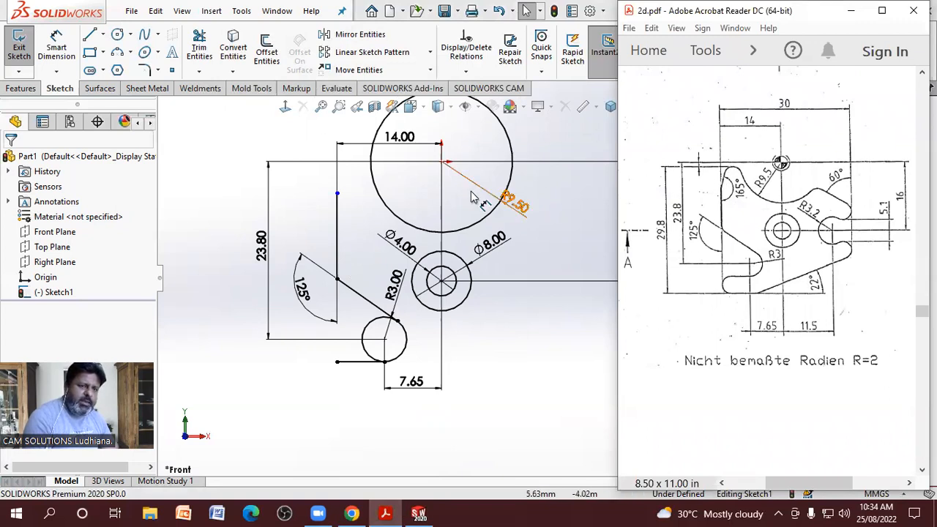
click(90, 35)
mouse_move(337, 193)
mouse_down()
mouse_move(310, 153)
mouse_move(353, 161)
mouse_up()
key(Escape)
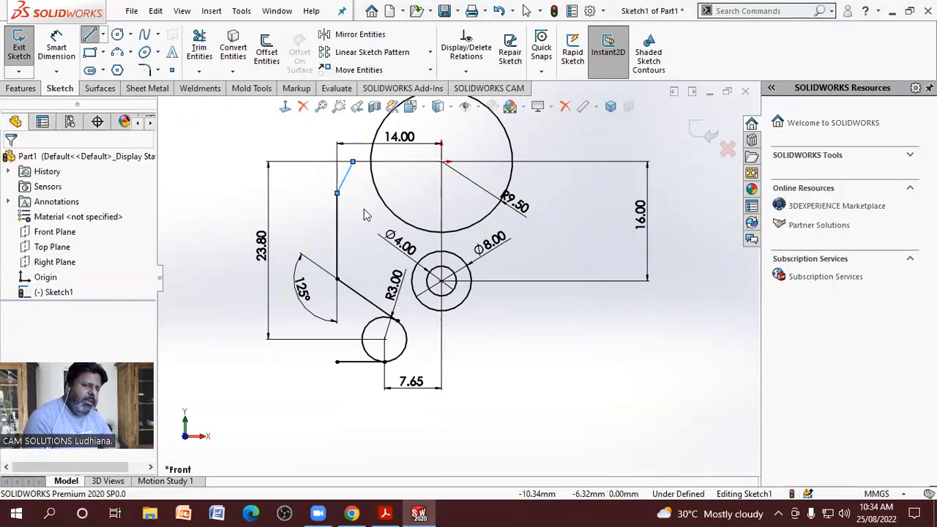
- Add a 165° angle dimension between the vertical line and the short leaning line above it, placed on their right side
click(57, 49)
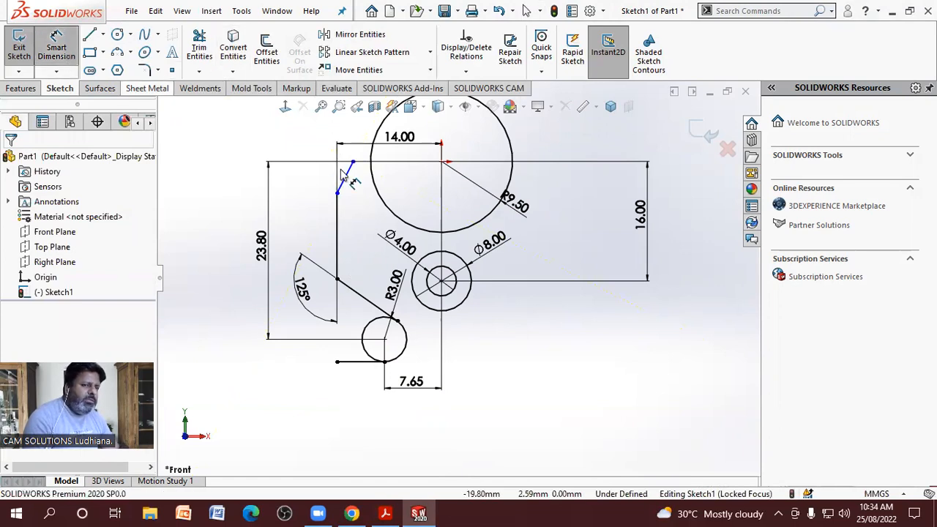
click(337, 220)
click(345, 177)
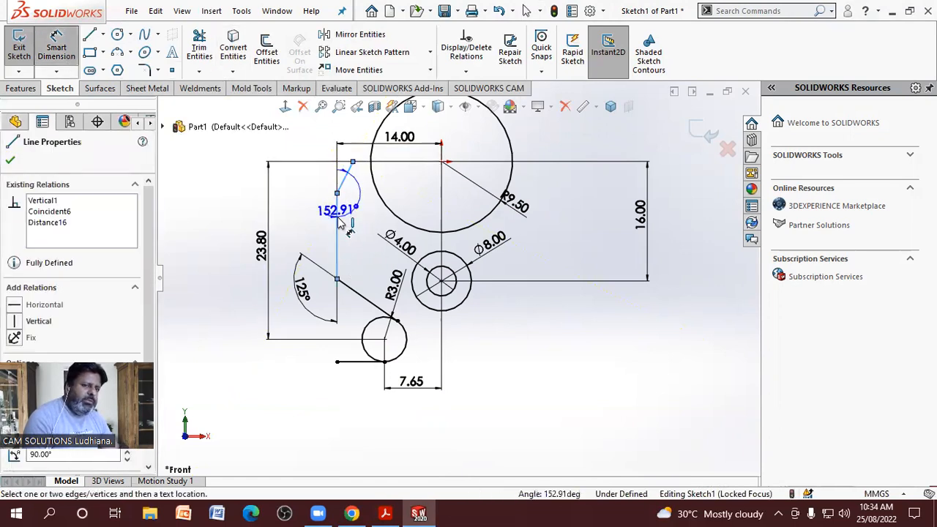
click(361, 223)
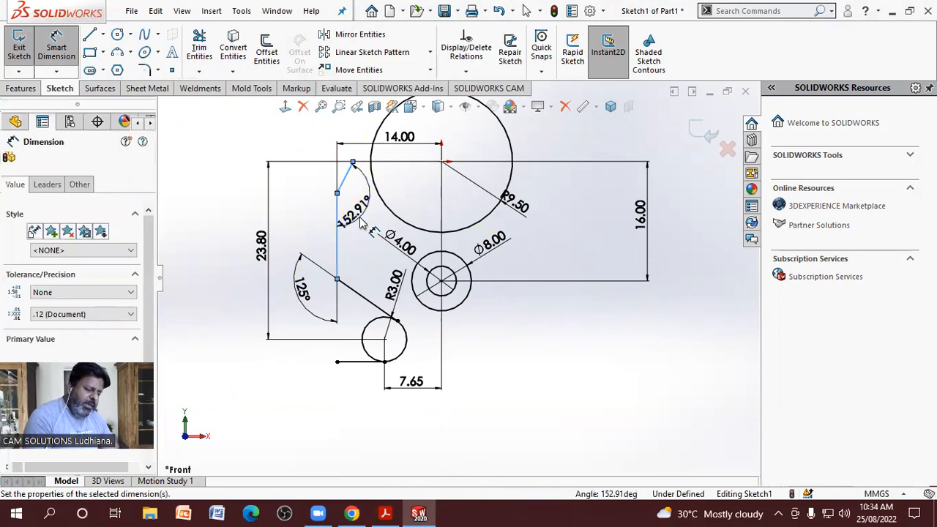
text(165)
key(Return)
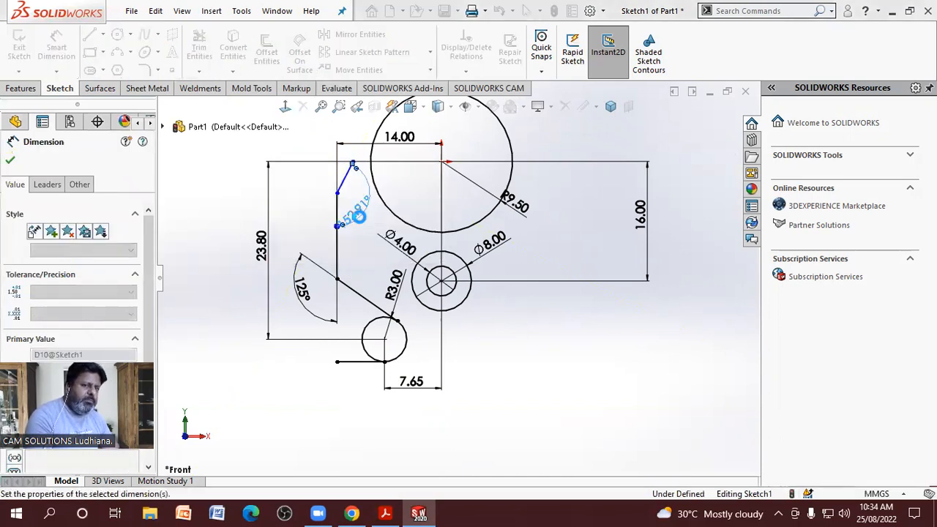
key(Escape)
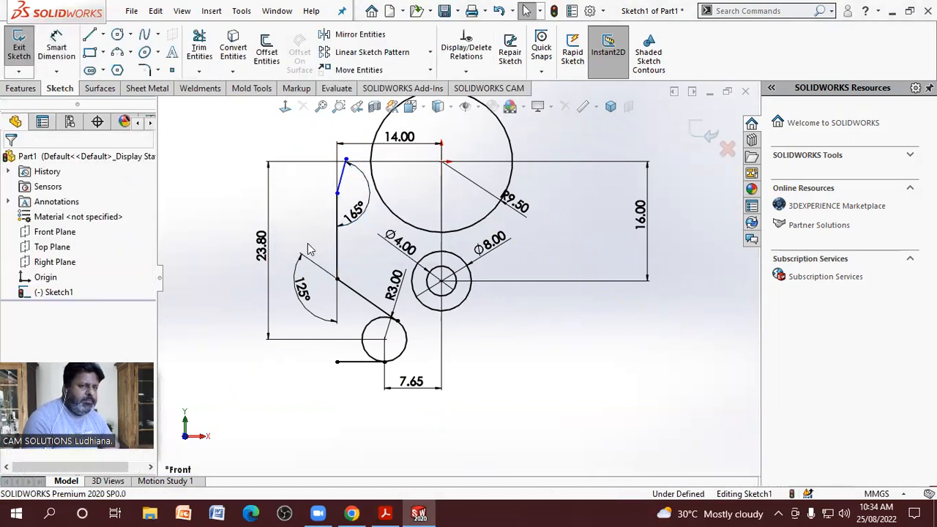
- Move the 165° dimension closer to its vertex and shift the short leaning line's upper end down below the origin's level
scroll(385, 161, down, 2)
scroll(334, 183, down, 1)
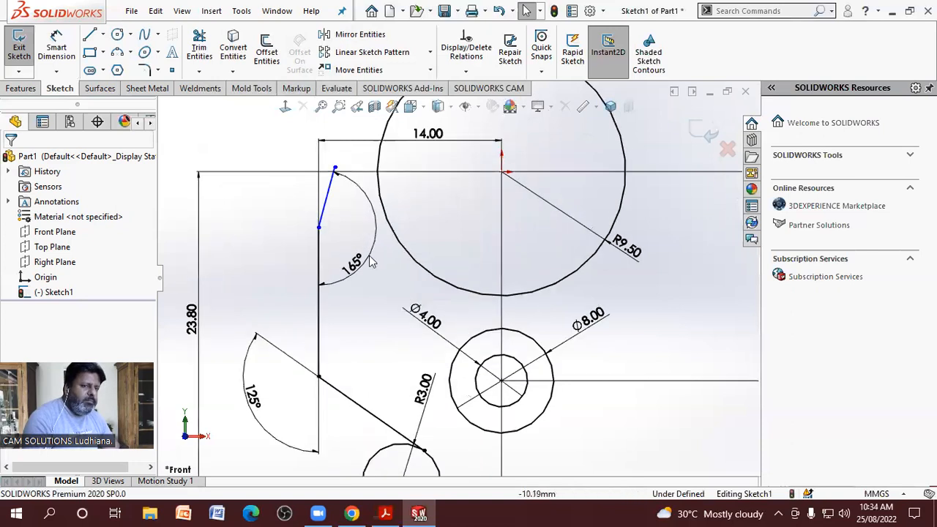
drag(356, 261, 345, 246)
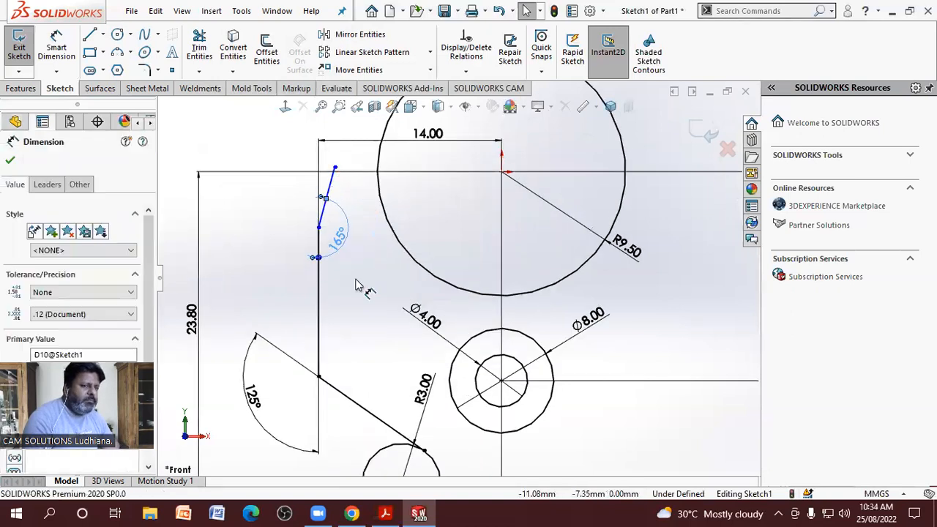
click(357, 286)
drag(337, 166, 342, 189)
click(358, 217)
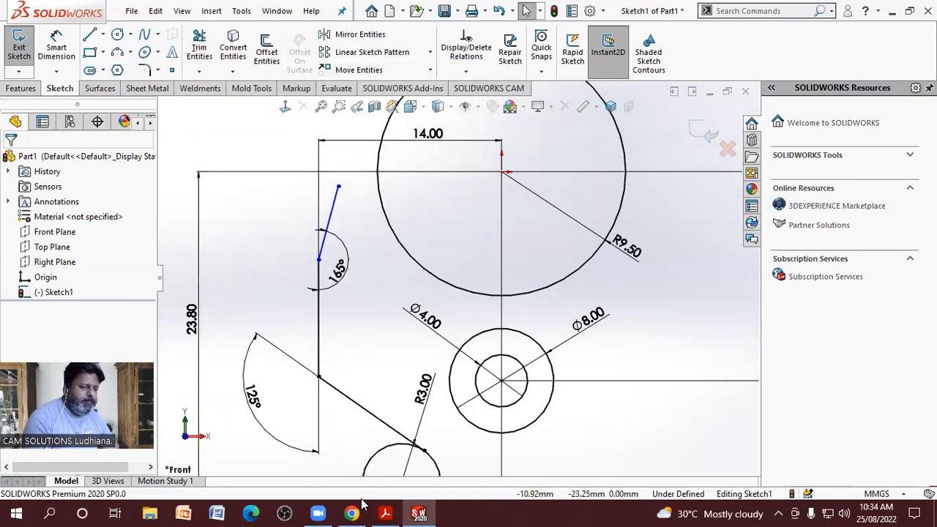
- Check the 2d.pdf drawing, then sketch a circle about 2.1 mm in diameter between the short leaning line and the R9.50 circle
click(385, 513)
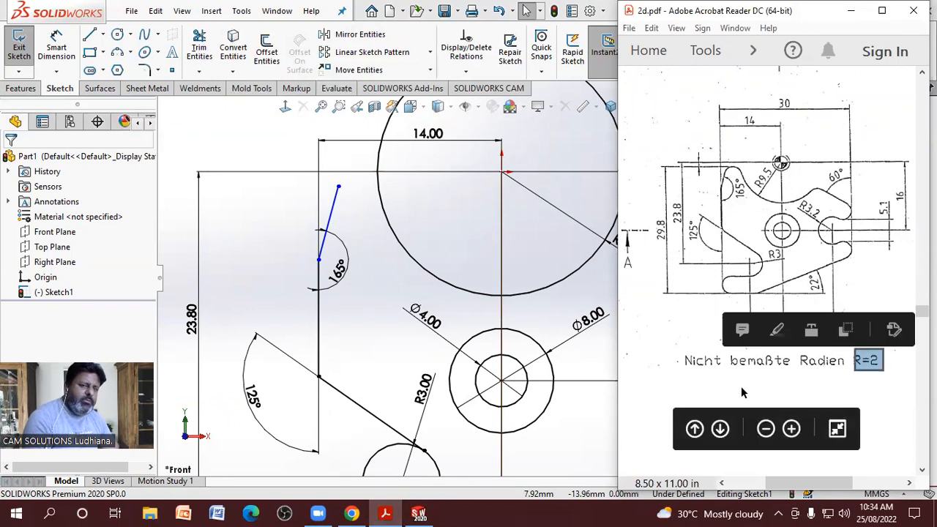
click(383, 303)
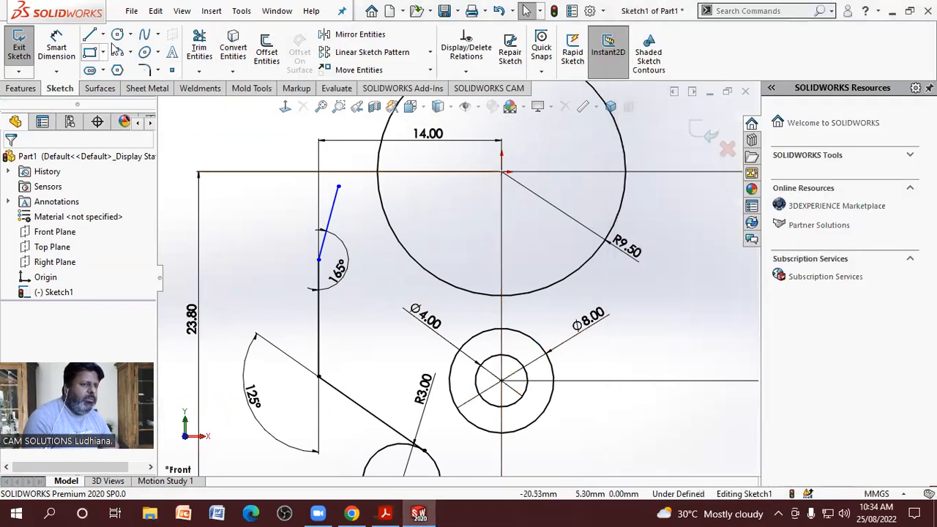
click(117, 35)
click(358, 219)
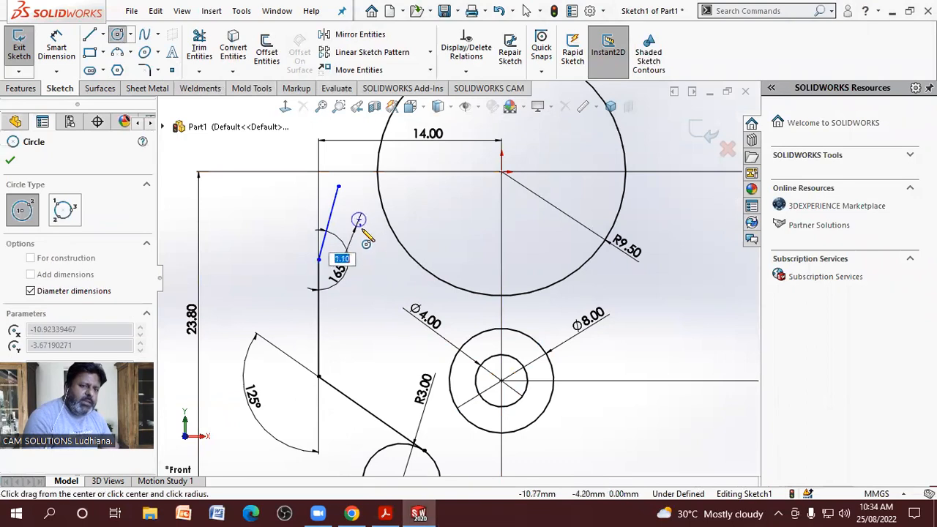
click(364, 231)
key(Escape)
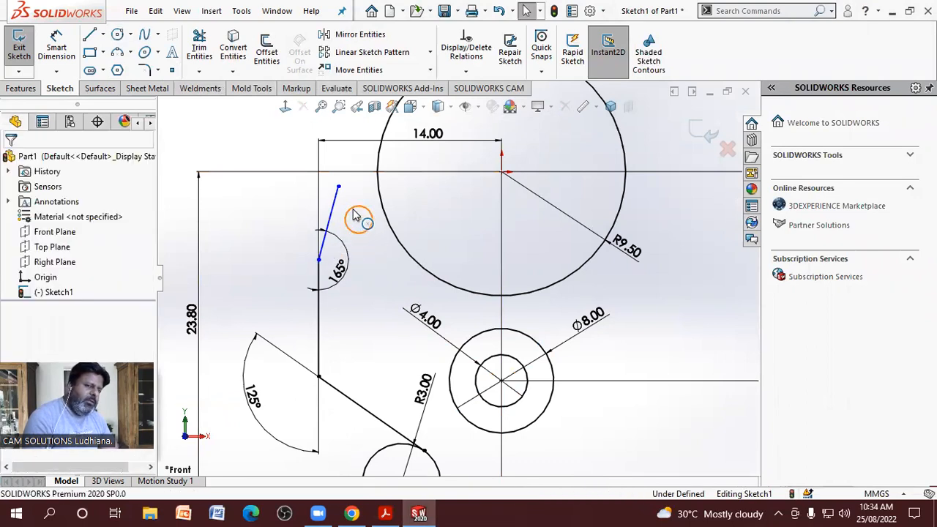
click(353, 214)
ctrl+click(329, 221)
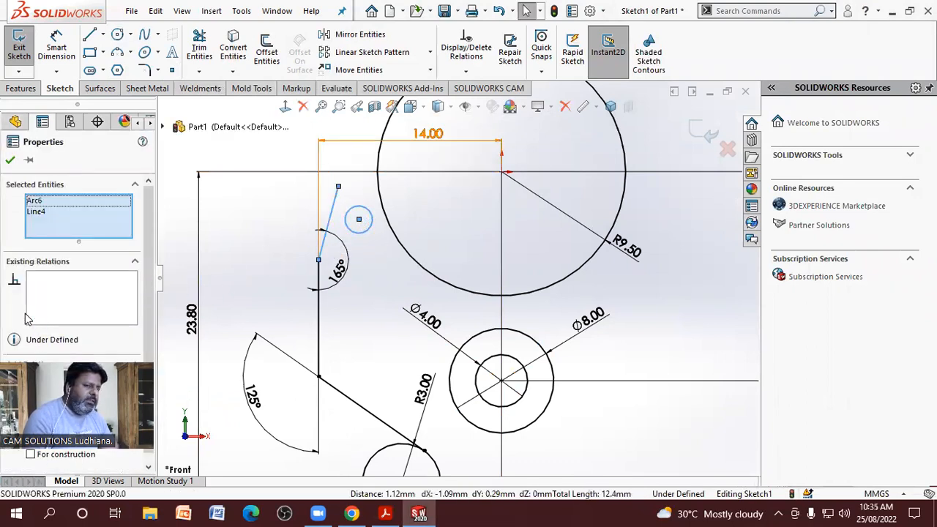
scroll(145, 333, down, 1)
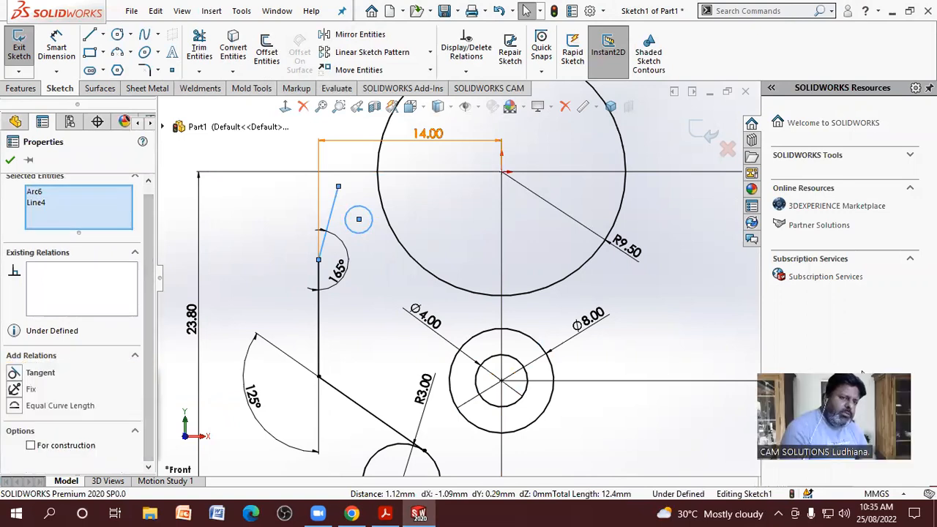
click(353, 270)
key(Escape)
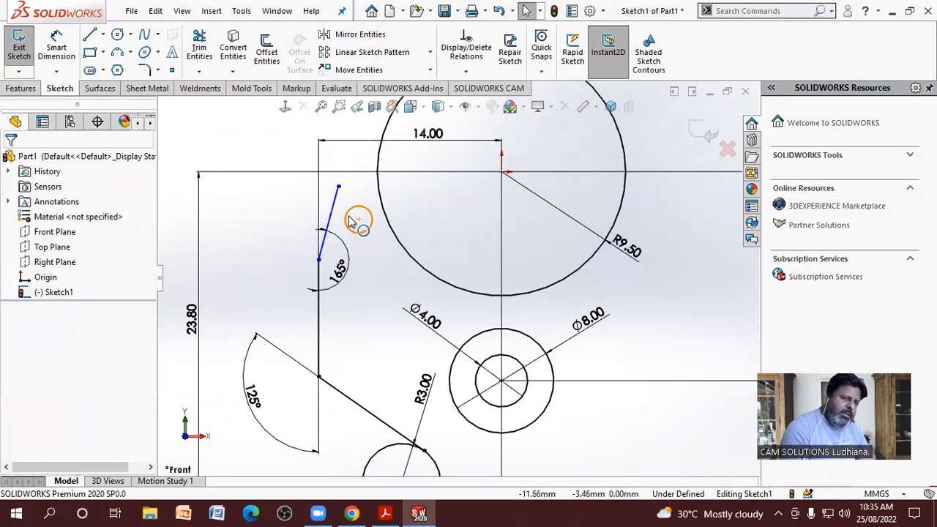
- Make the small circle tangent to the short leaning line
click(347, 217)
click(329, 214)
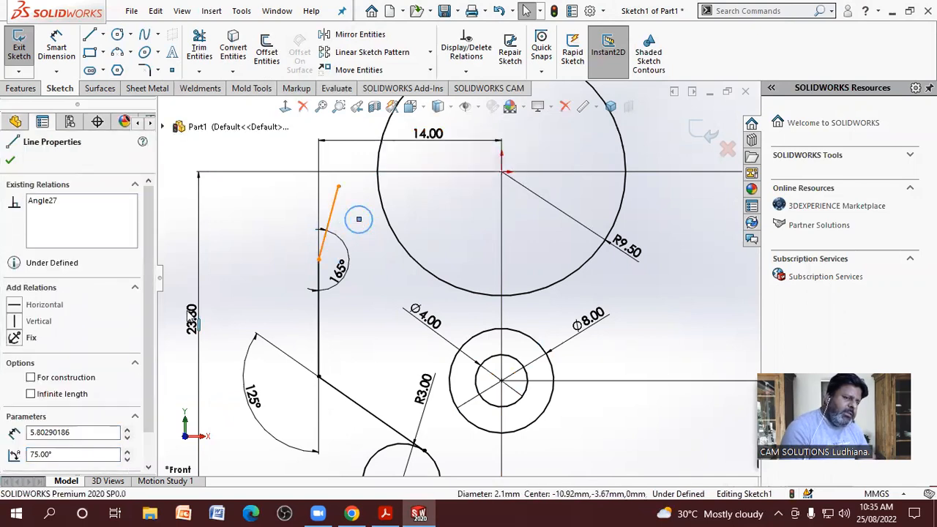
ctrl+click(345, 245)
click(14, 382)
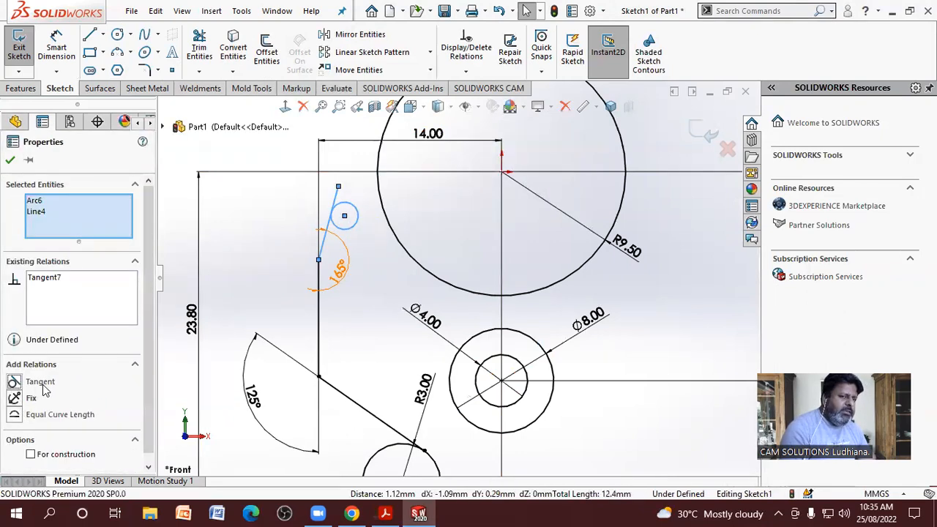
key(Escape)
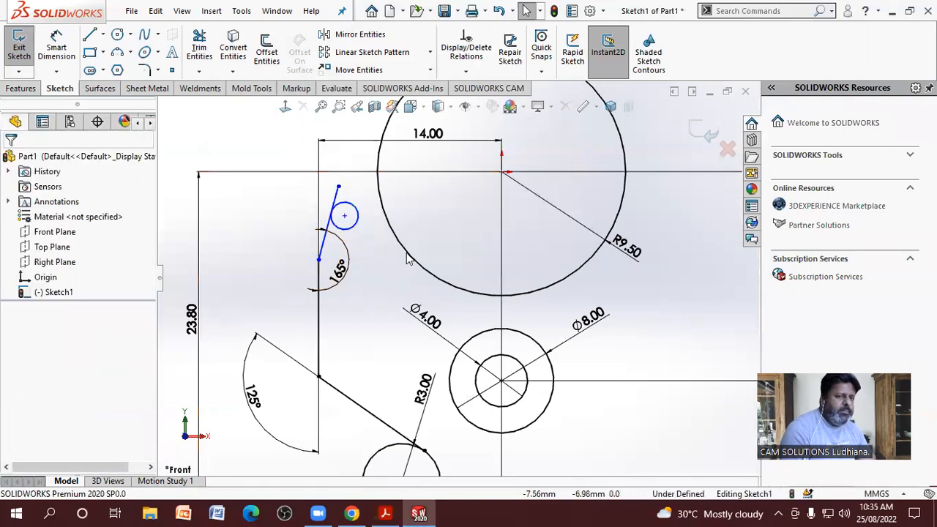
- Make the small circle tangent to the R9.50 circle, then move it down between the leaning line and that circle
click(412, 256)
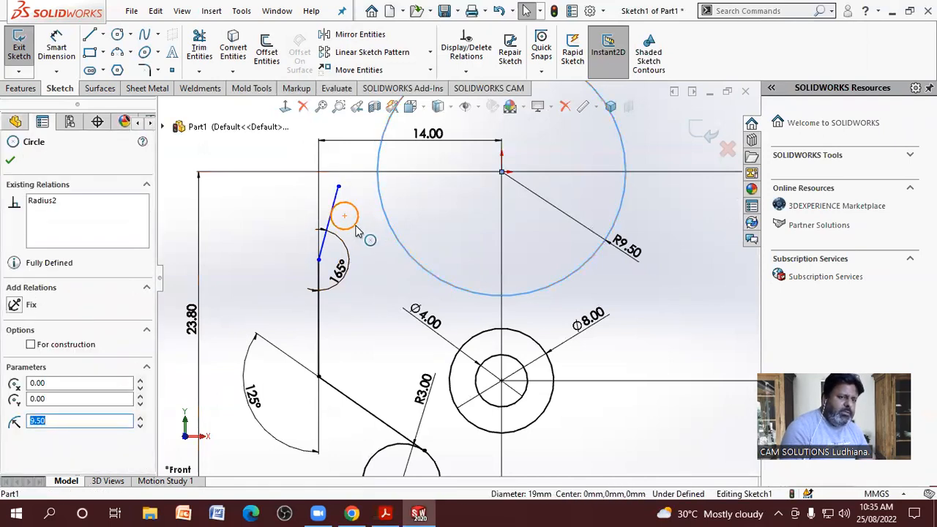
ctrl+click(357, 232)
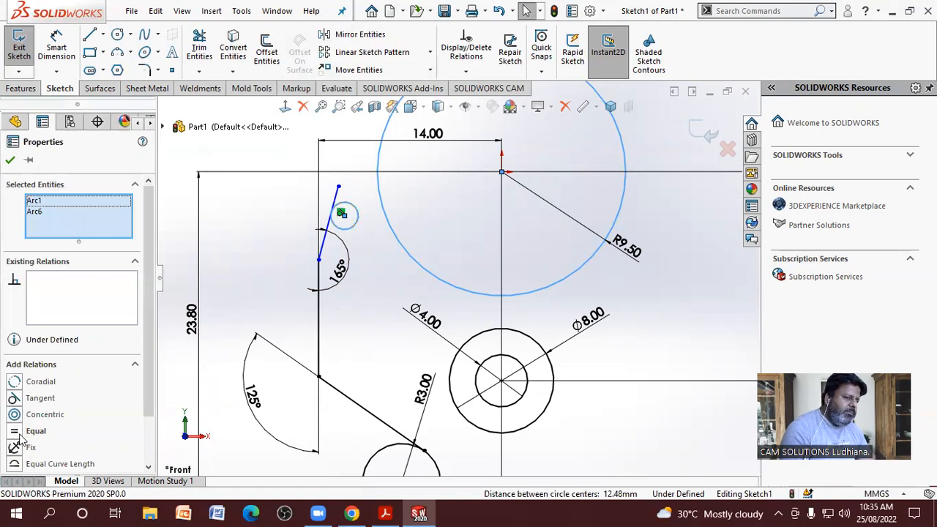
click(15, 399)
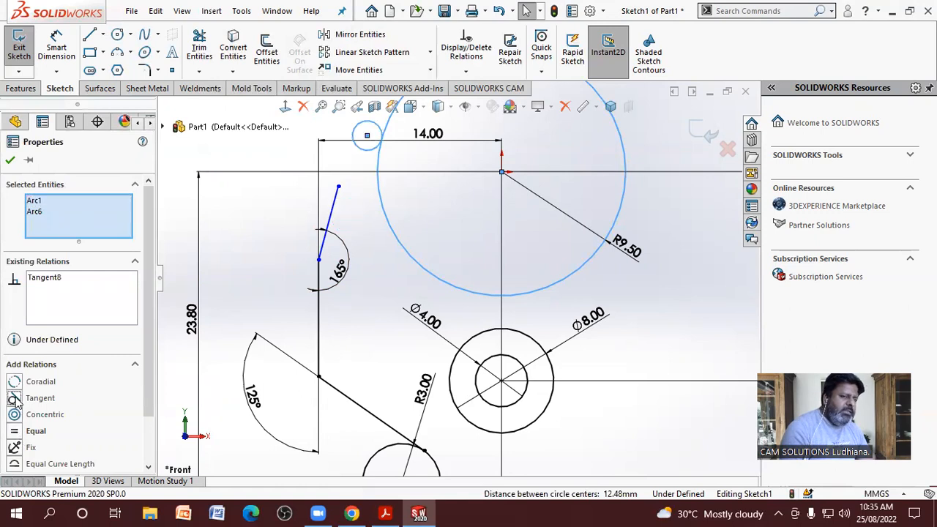
click(370, 249)
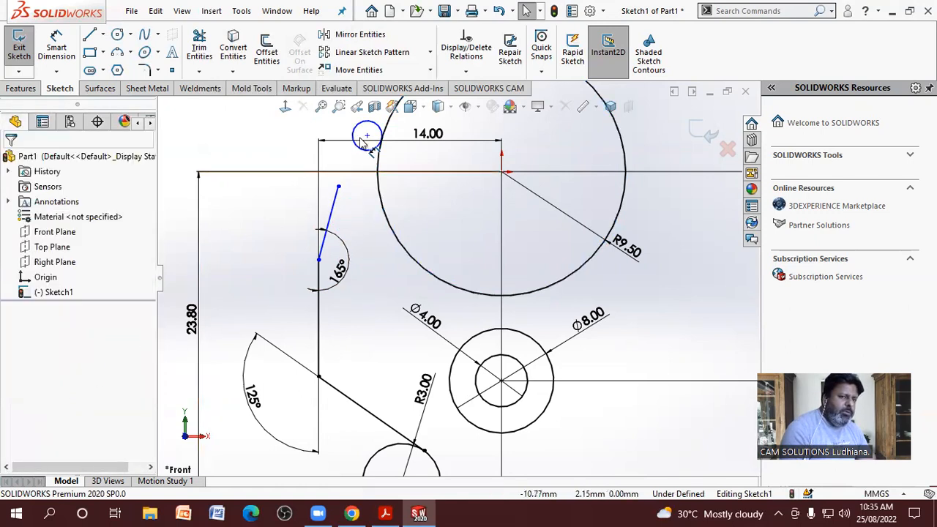
drag(368, 140, 360, 217)
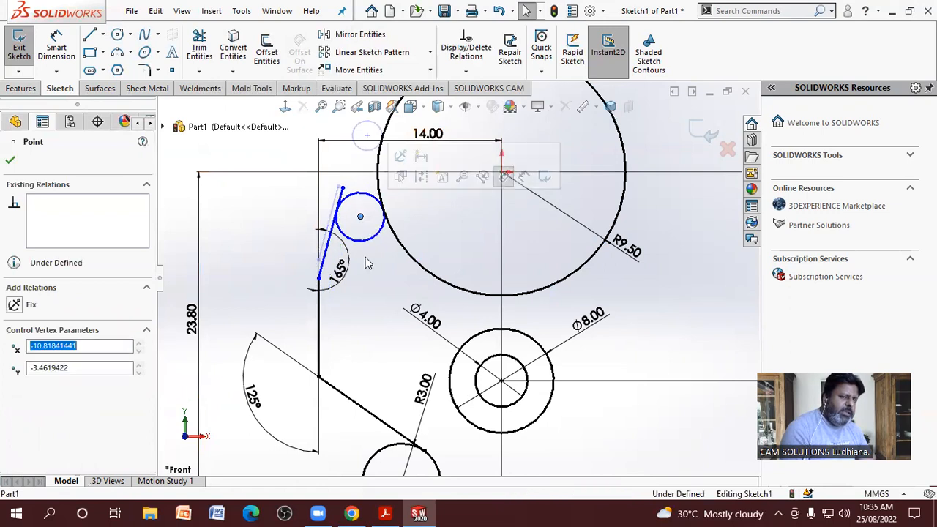
click(370, 276)
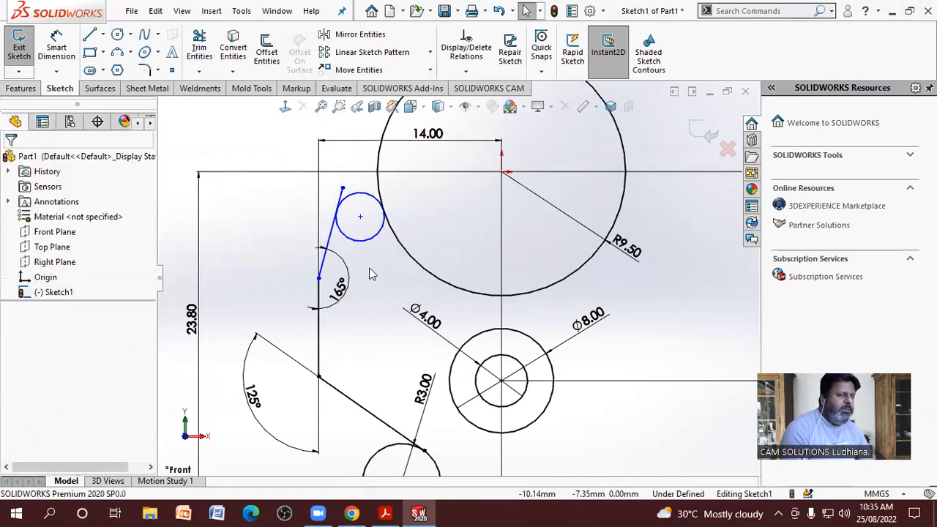
- Dimension the small tangent circle's diameter as 4 mm, placing the dimension below the circle
click(66, 54)
click(375, 204)
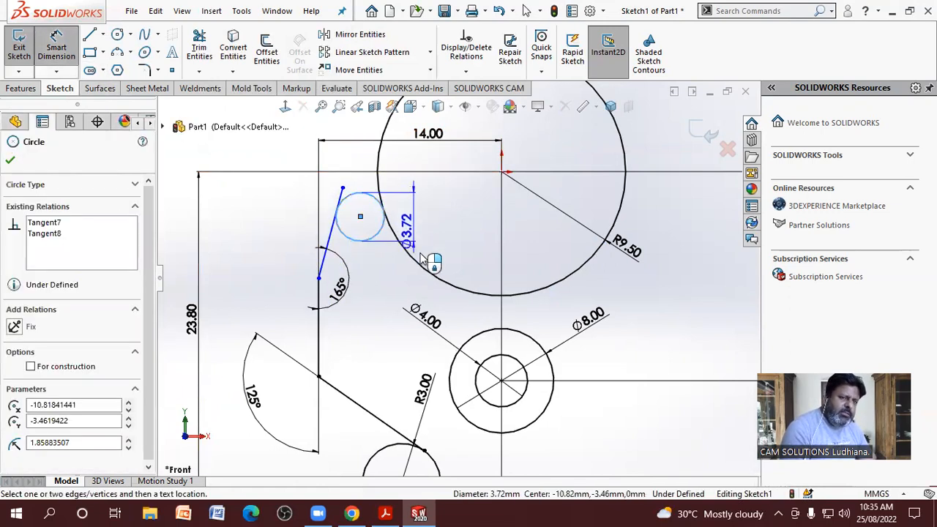
click(388, 299)
text(4)
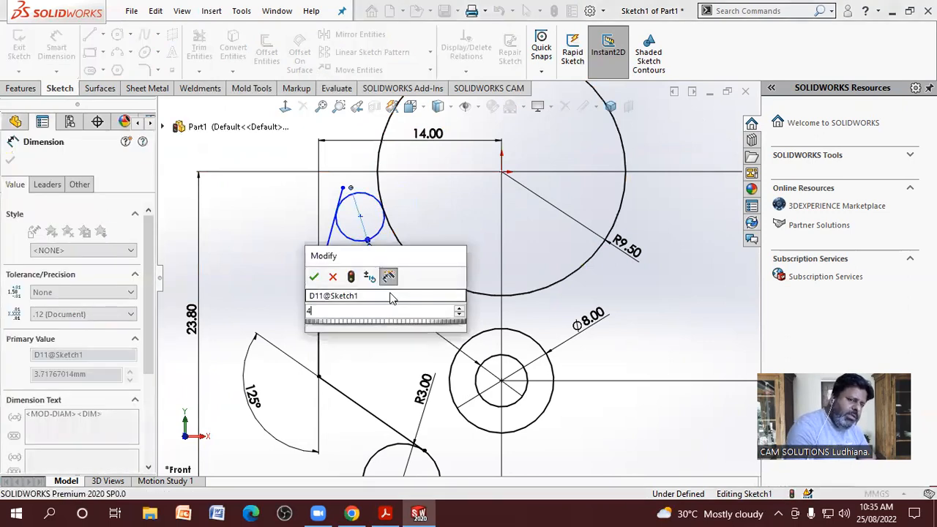
key(Return)
key(Escape)
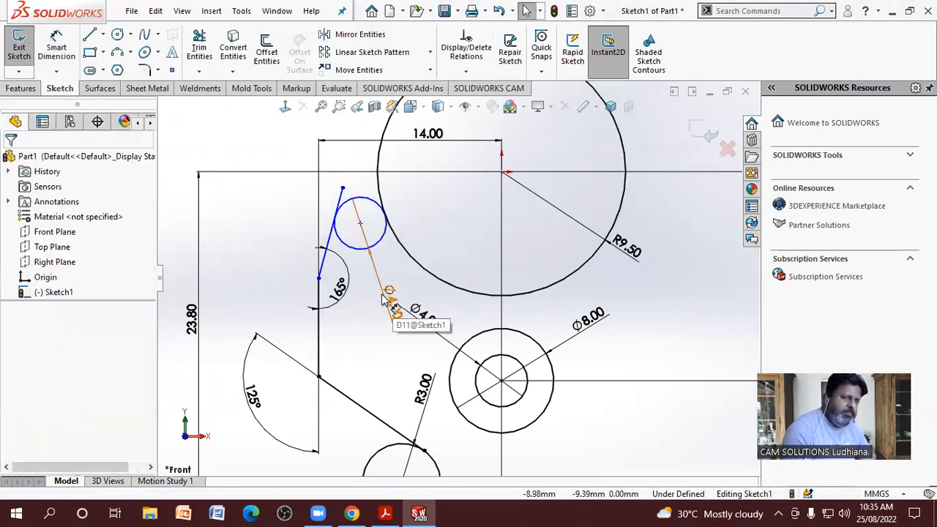
- Dimension the vertical distance from the origin to the small tangent circle, using the Min arc condition to reference the circle's upper edge
click(56, 47)
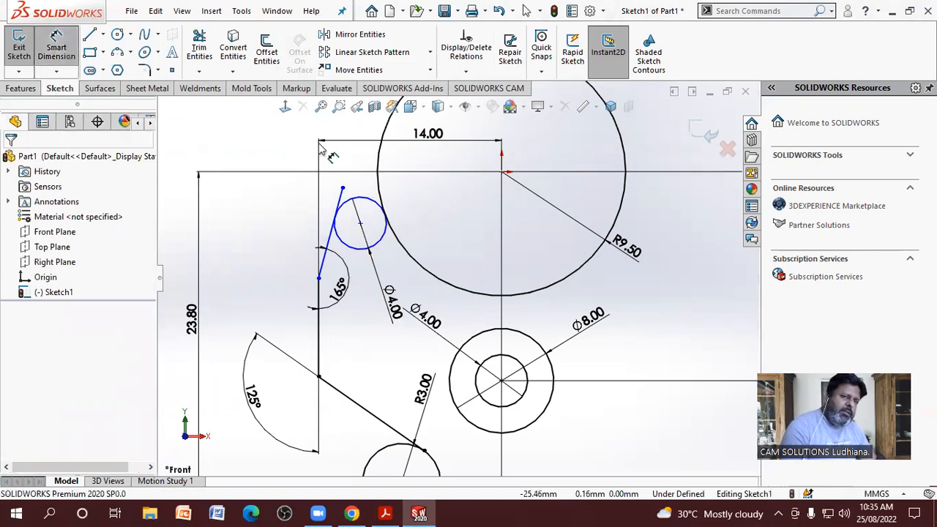
click(503, 173)
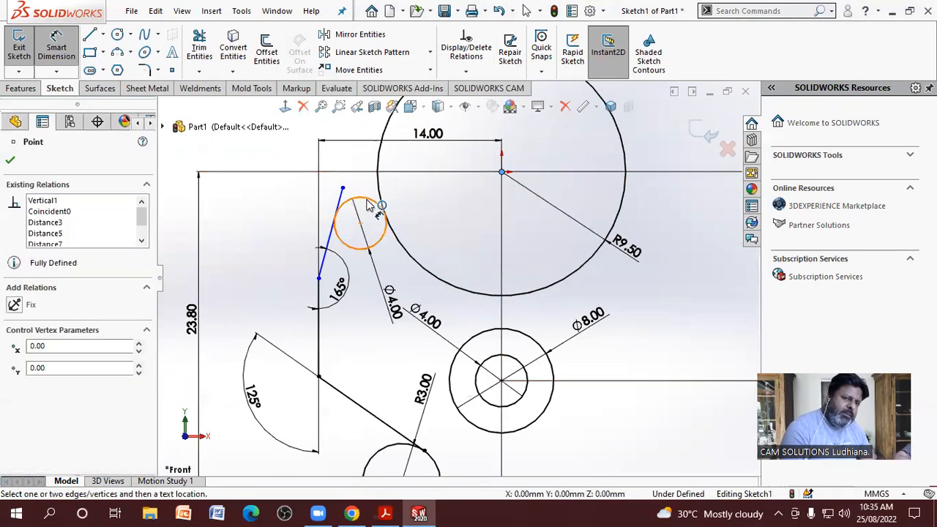
click(369, 206)
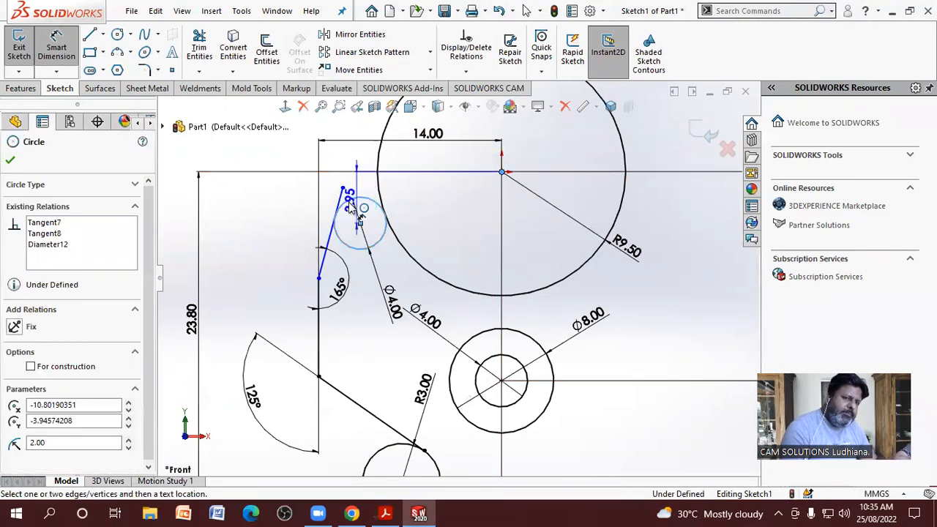
click(277, 209)
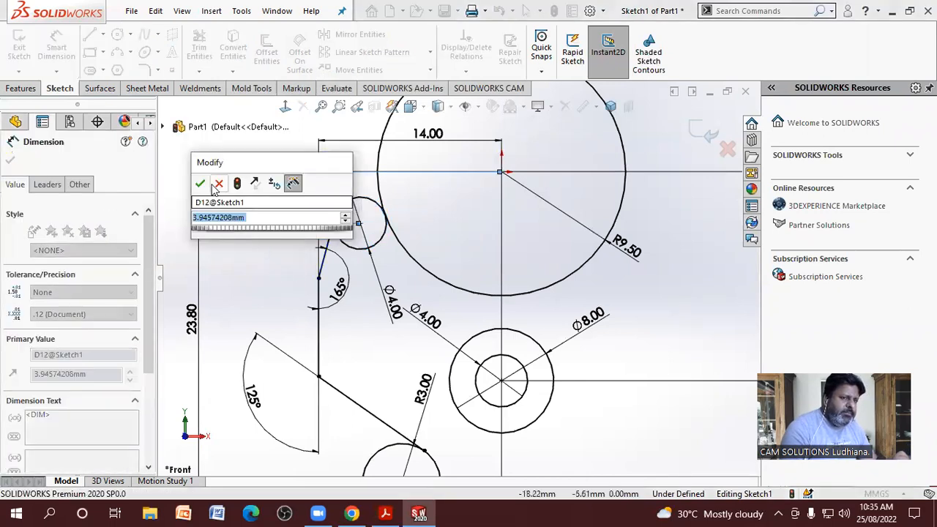
click(200, 183)
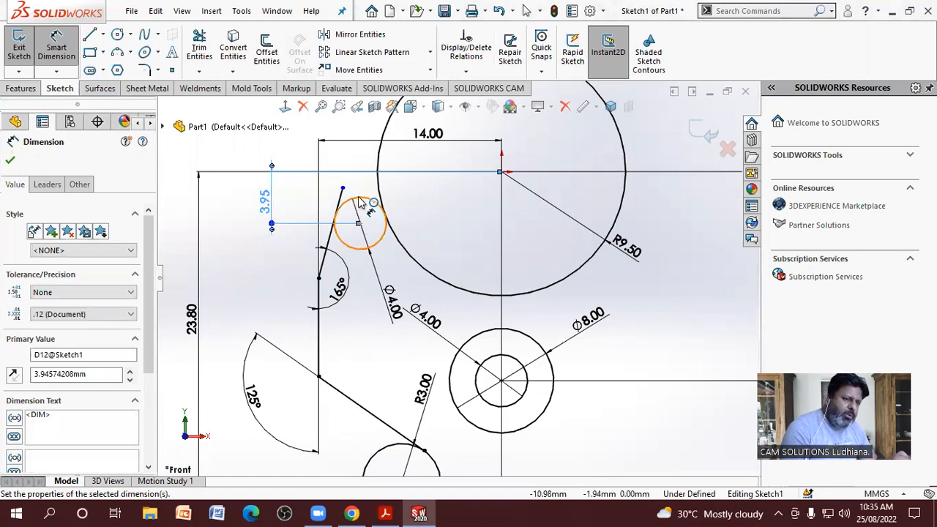
click(48, 185)
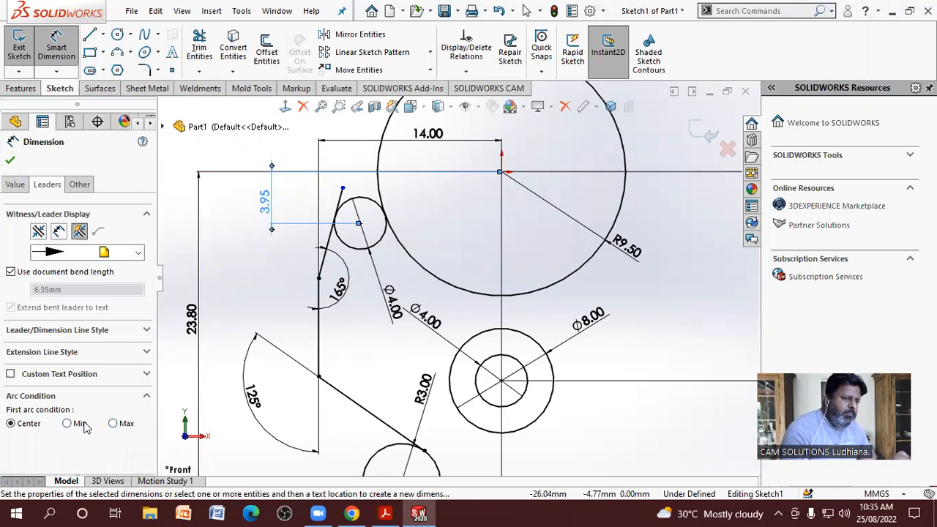
click(68, 423)
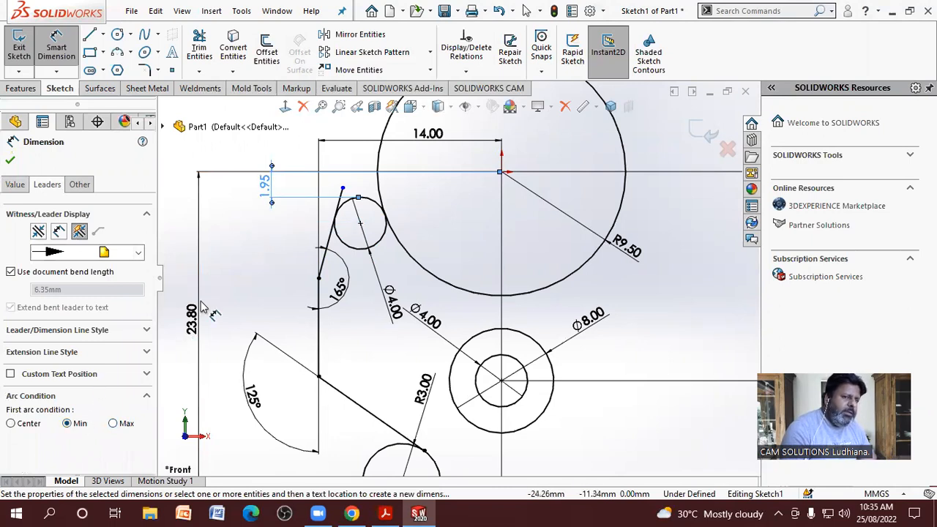
- Set the vertical distance between the origin and the small circle's upper edge to 1 mm, and move its text above the origin's level
double_click(265, 186)
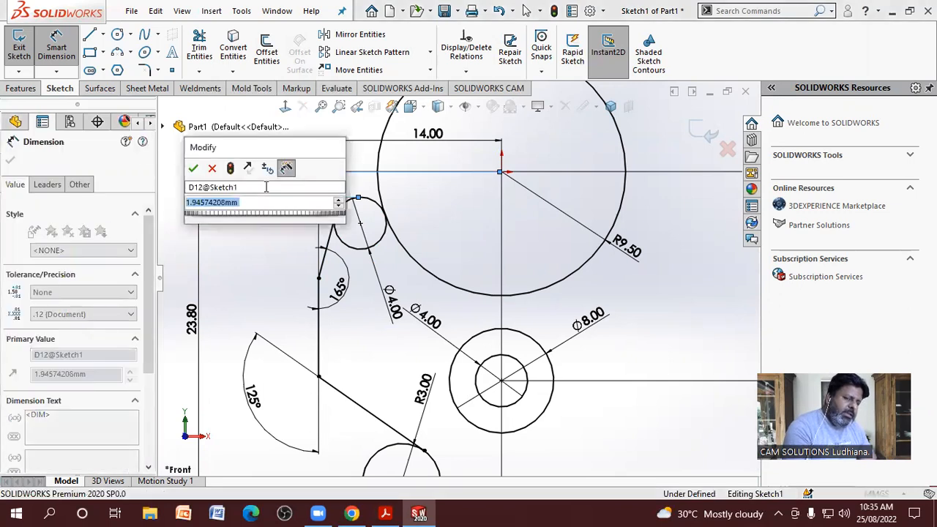
text(1)
key(Return)
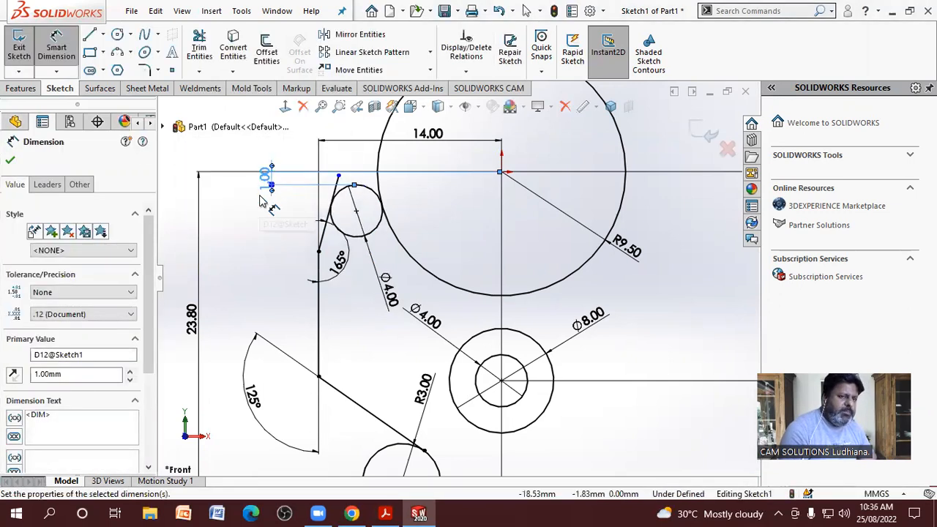
key(Escape)
drag(265, 177, 259, 145)
click(250, 238)
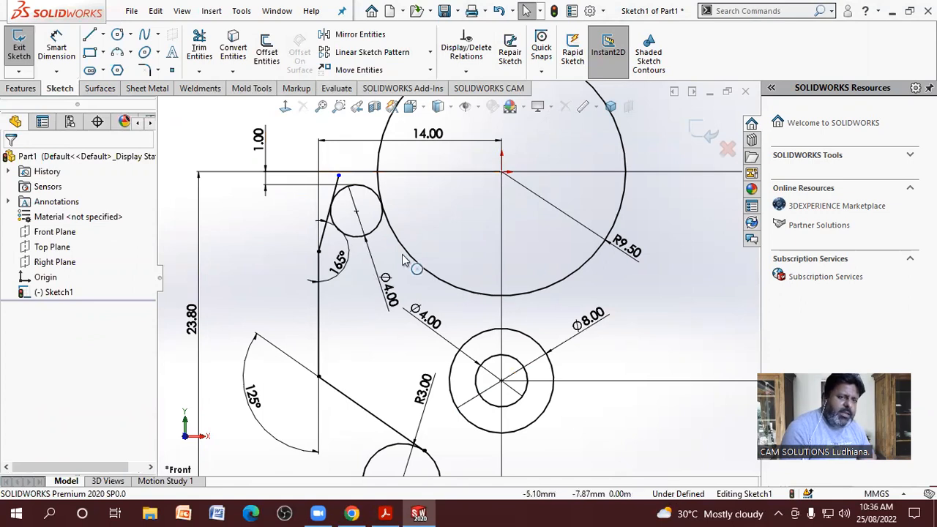
- Trim the leaning line's excess above its tangent point with the small circle, using Trim to closest
scroll(334, 180, down, 3)
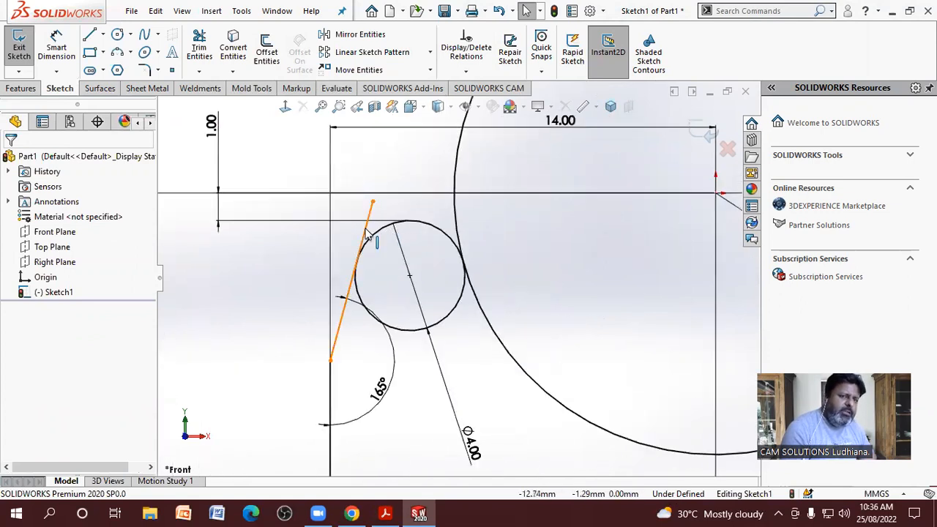
click(199, 50)
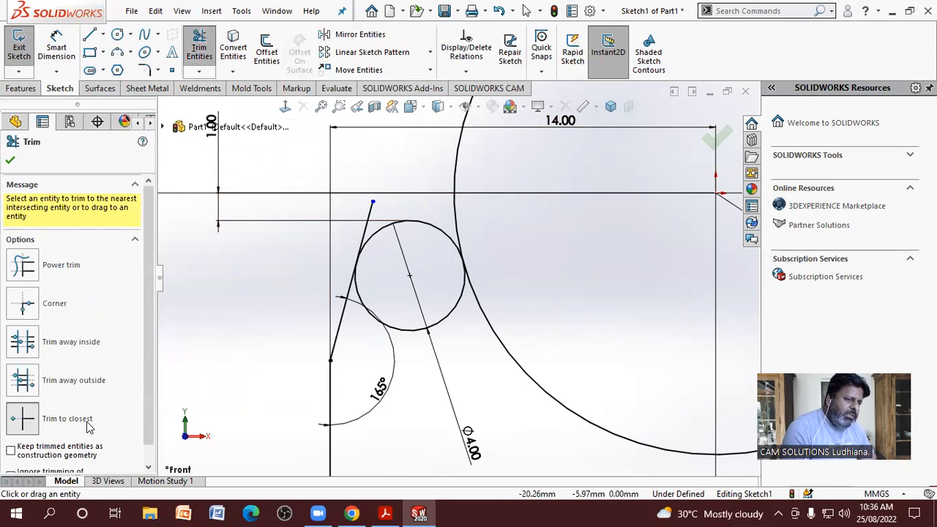
click(369, 221)
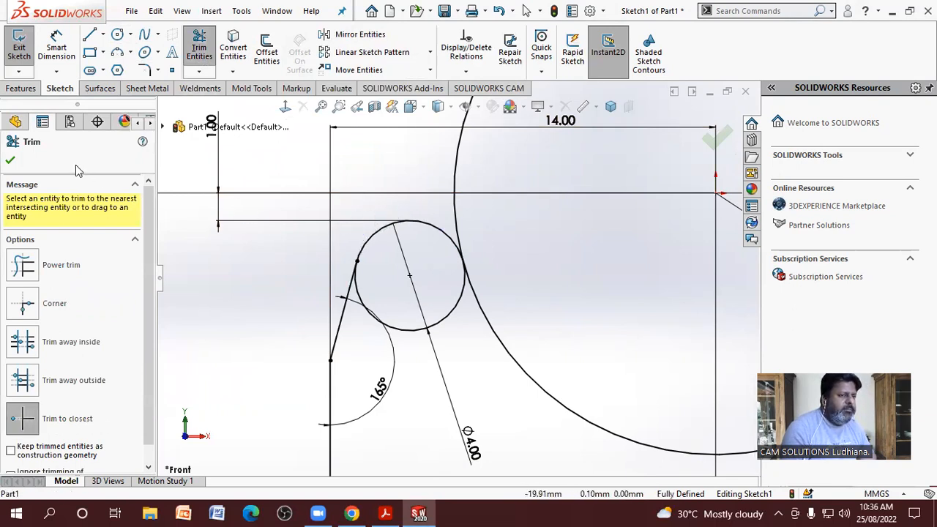
- Trim away the lower arc of the small tangent circle between the leaning line and the large circle, and finish trimming
click(411, 341)
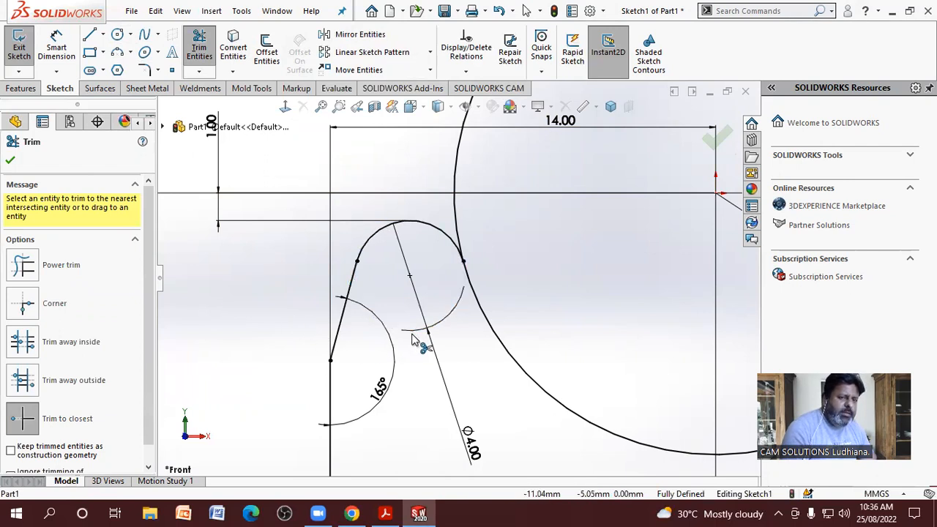
scroll(337, 312, up, 5)
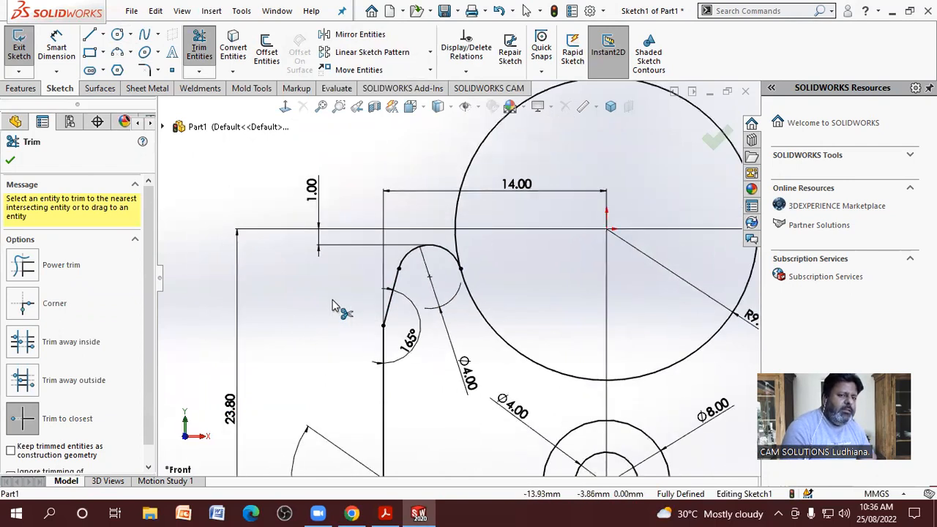
scroll(454, 278, up, 2)
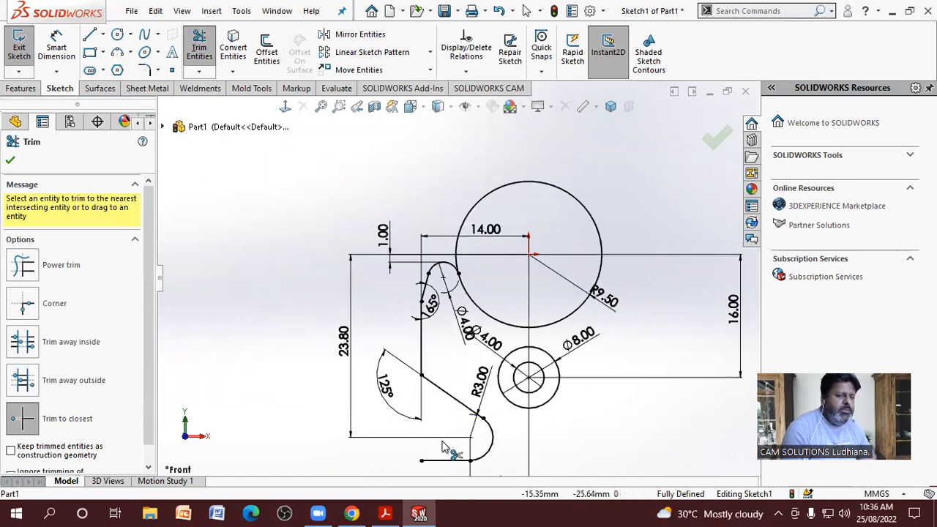
click(10, 161)
key(z)
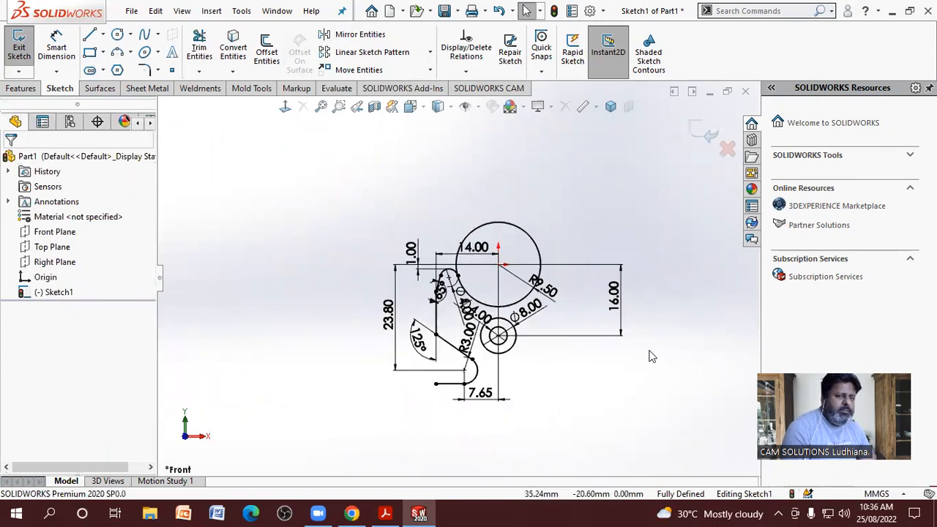
- Move the small tangent arc's diameter dimension above the arc and change its display to a radius dimension
scroll(540, 325, down, 3)
scroll(471, 335, up, 2)
scroll(354, 293, down, 3)
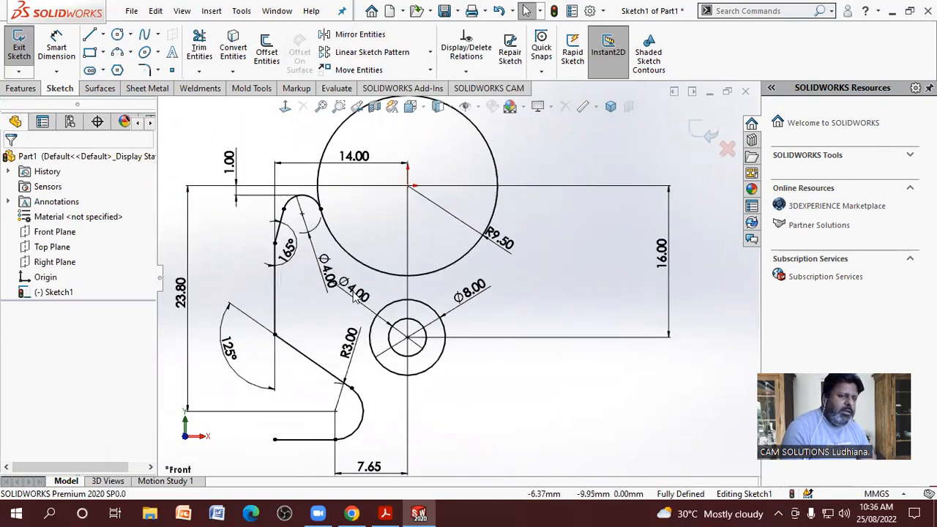
drag(327, 270, 273, 161)
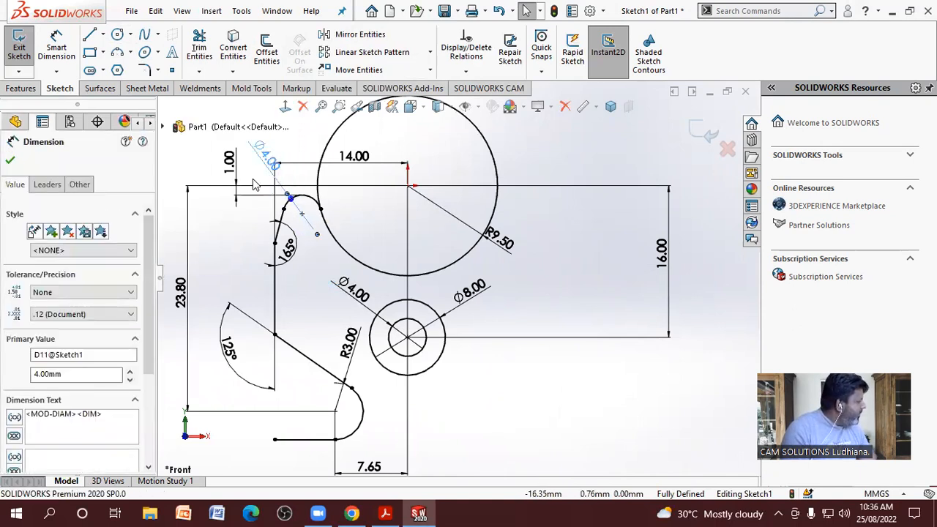
click(47, 184)
click(38, 276)
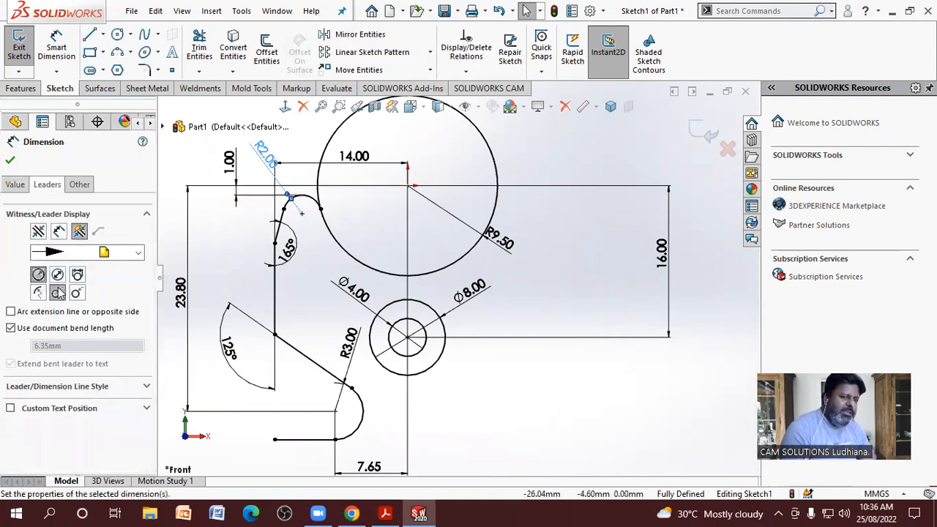
key(Escape)
- Reposition the small upper arc's radius dimension slightly, and move the lower arc's R3 dimension outside the profile, below its curve
drag(267, 159, 277, 165)
drag(349, 342, 375, 452)
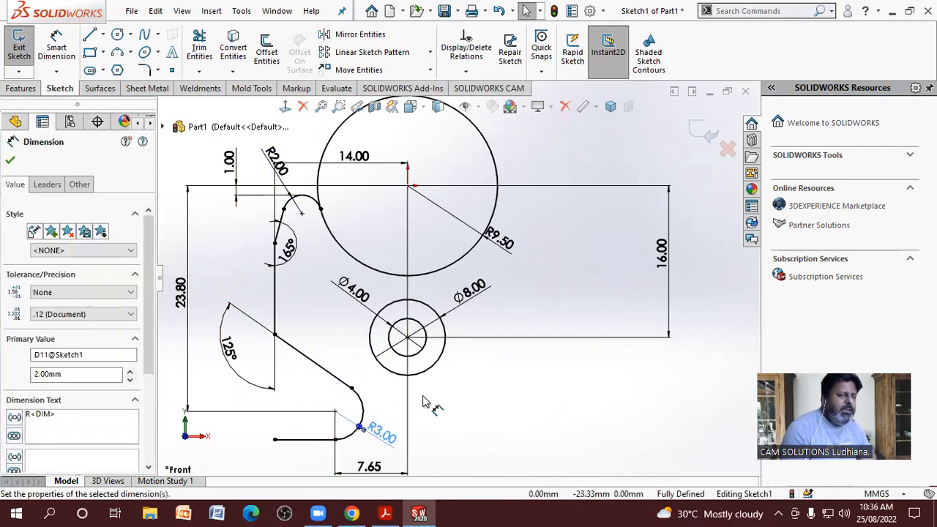
click(464, 407)
key(f)
scroll(557, 341, down, 2)
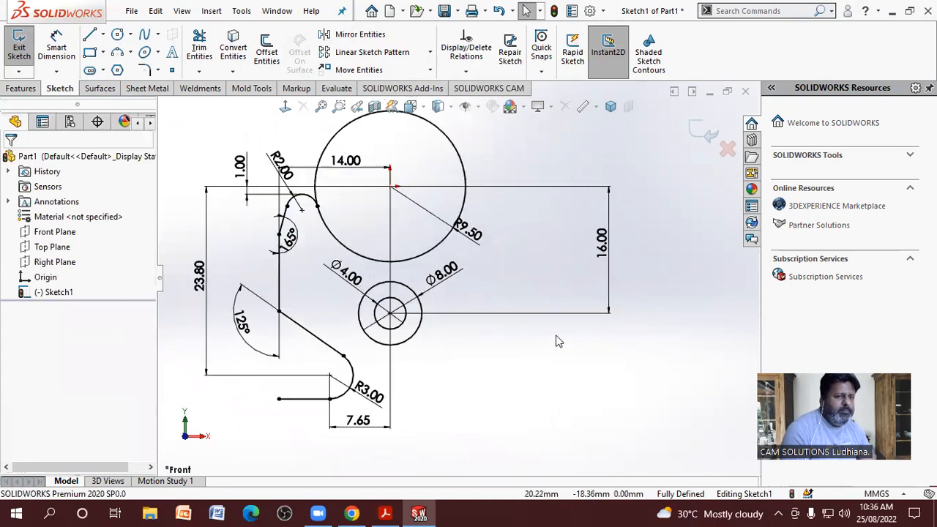
- Consult 2d.pdf, and sketch a vertical line about 3.41 mm down from the lower horizontal line's open end, continuing with a short horizontal line
click(385, 514)
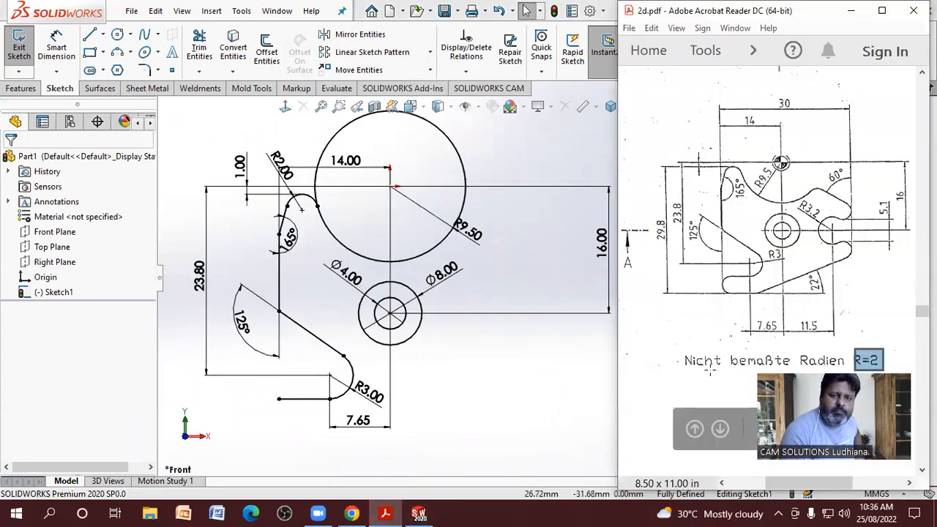
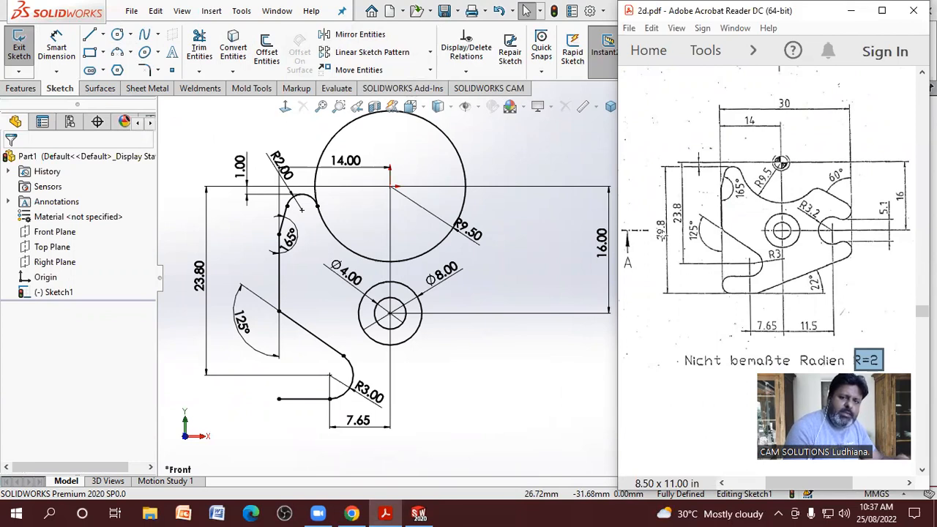
click(86, 38)
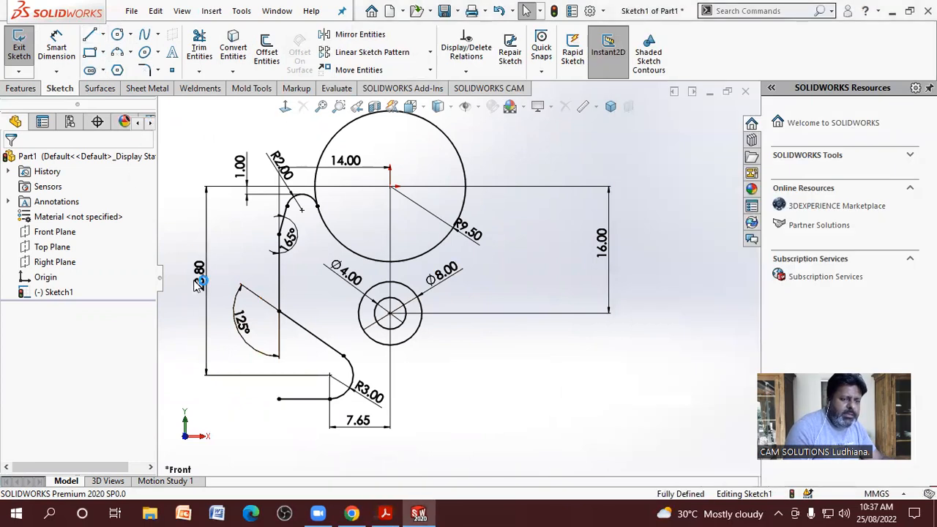
click(279, 400)
click(89, 34)
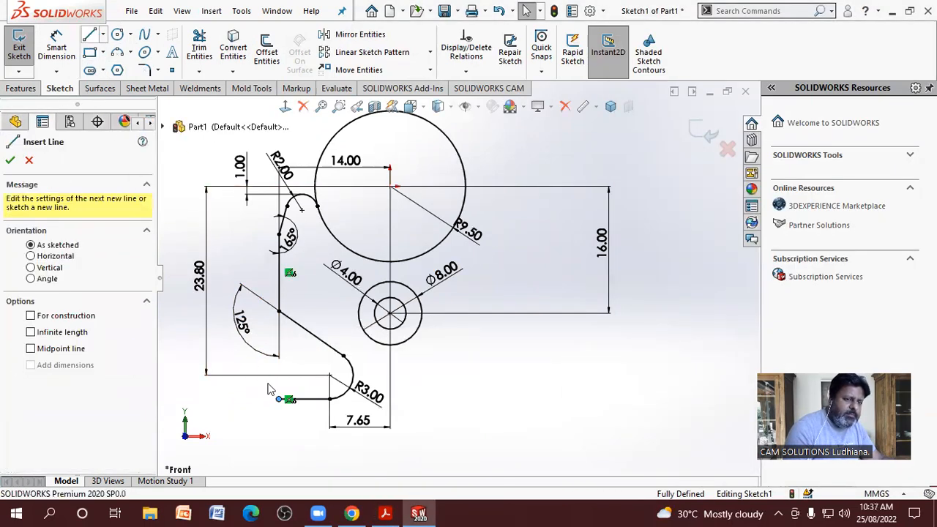
click(279, 400)
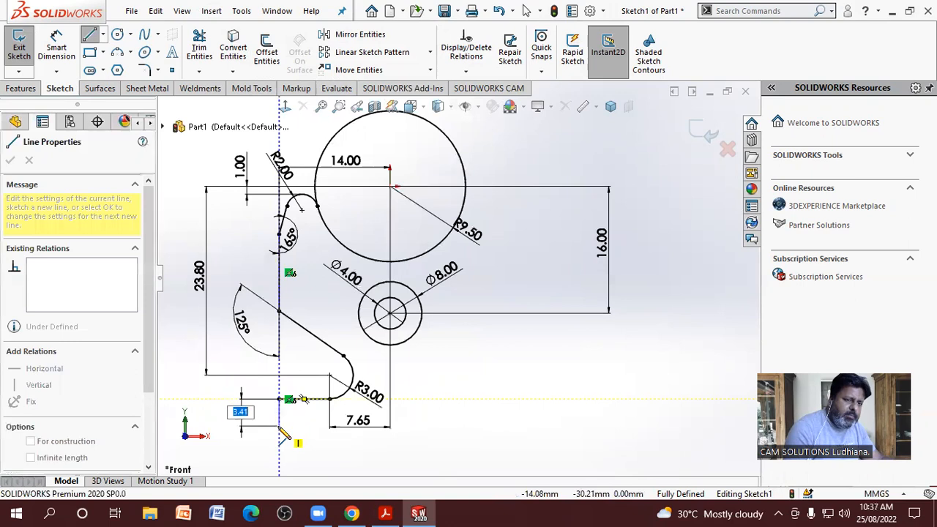
click(279, 426)
click(318, 426)
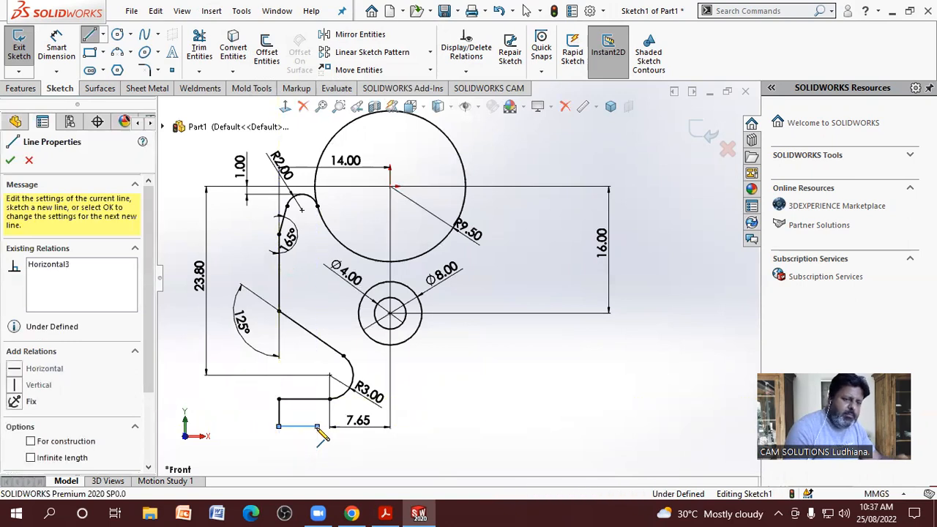
- Leave the Line command and move the 7.65 dimension up above the R3 arc's centre, beneath the two concentric circles
key(Escape)
scroll(287, 442, down, 4)
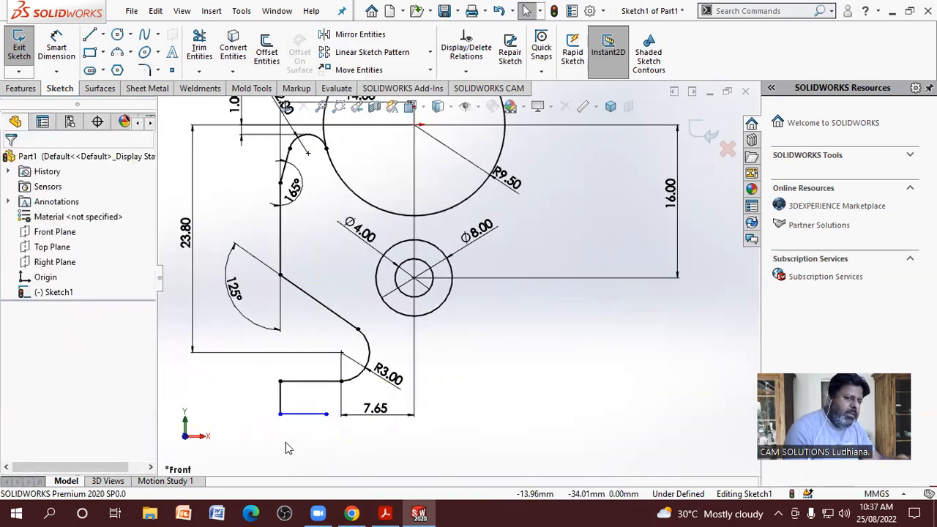
click(435, 251)
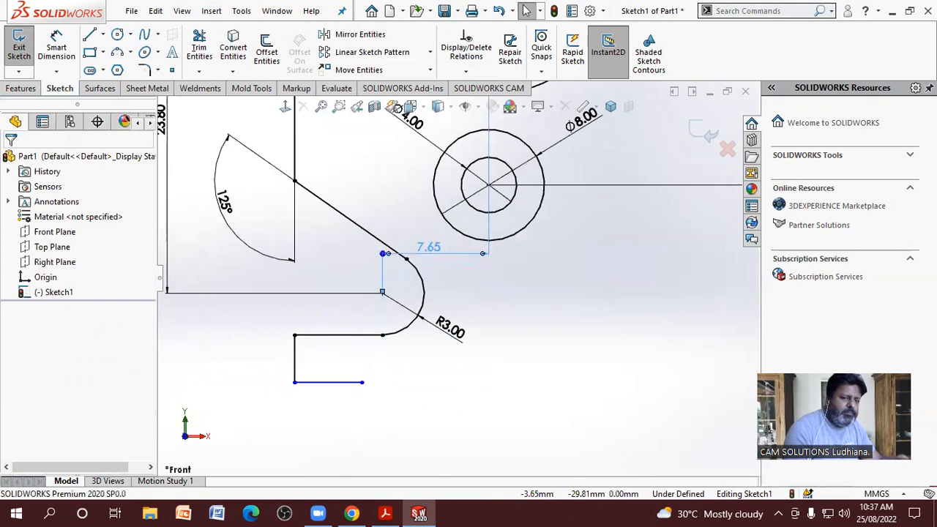
click(446, 393)
scroll(446, 392, up, 3)
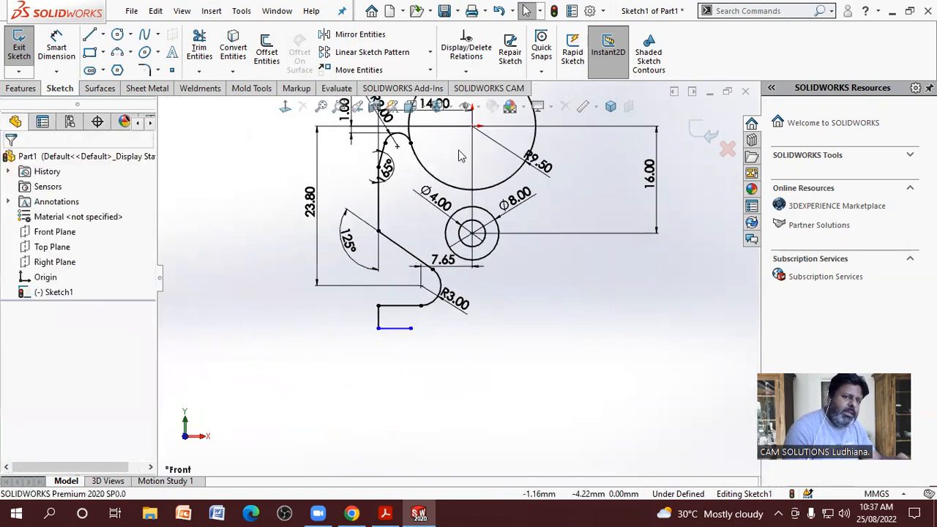
- Dimension the vertical distance from the bottom horizontal line to the top of the R2 arc as 29.8 mm
scroll(445, 151, down, 2)
click(59, 45)
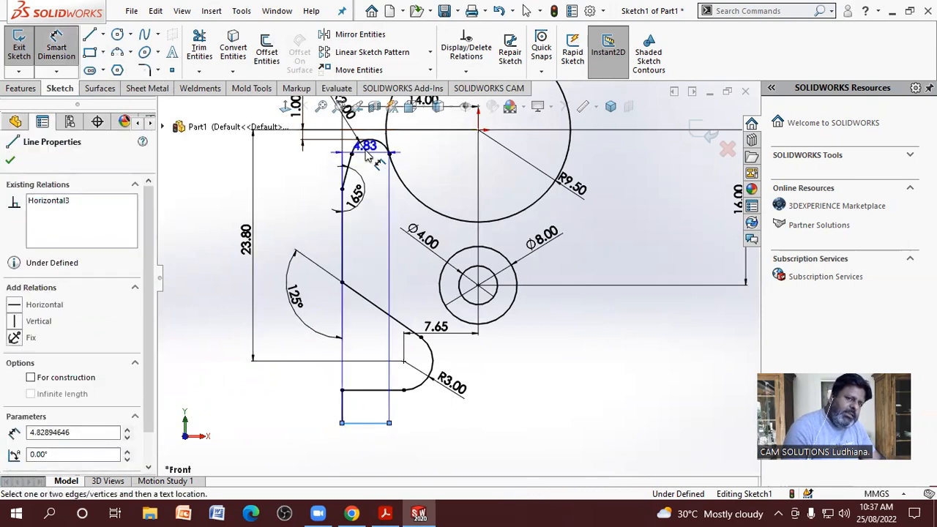
click(370, 144)
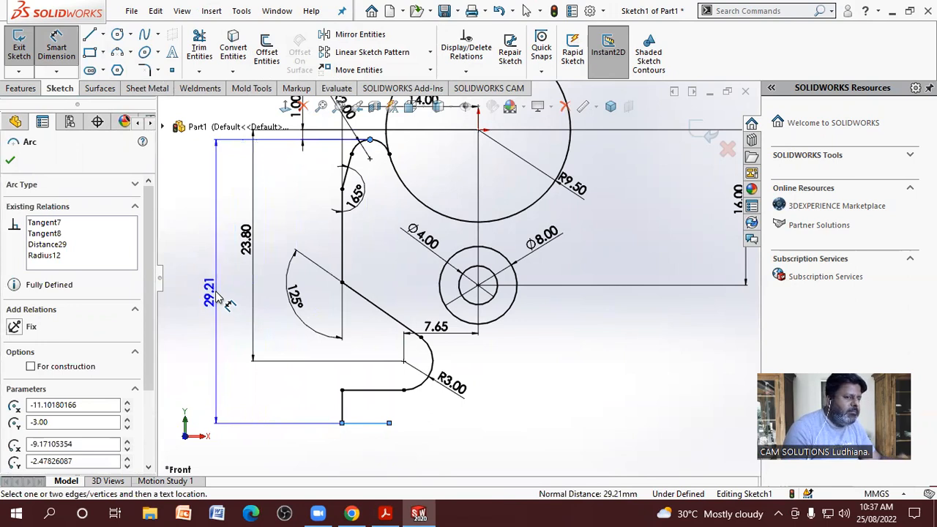
click(216, 295)
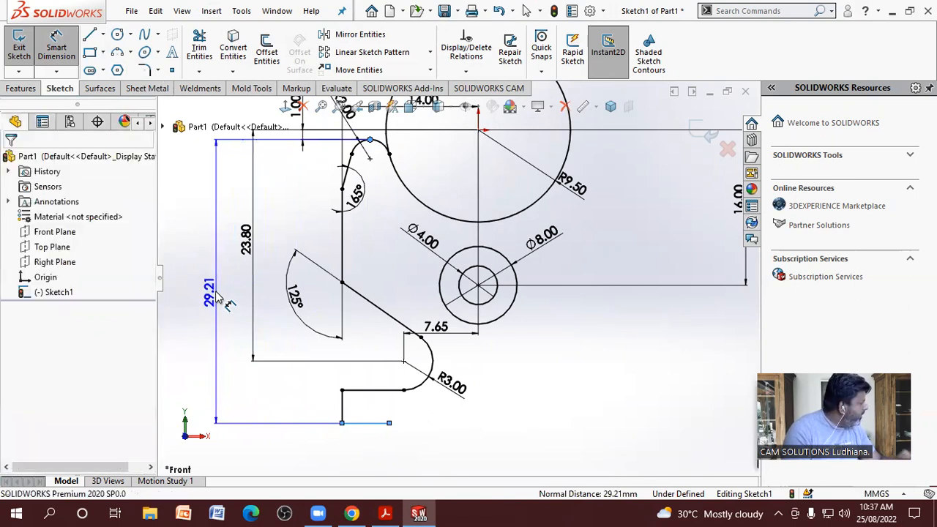
text(29.8)
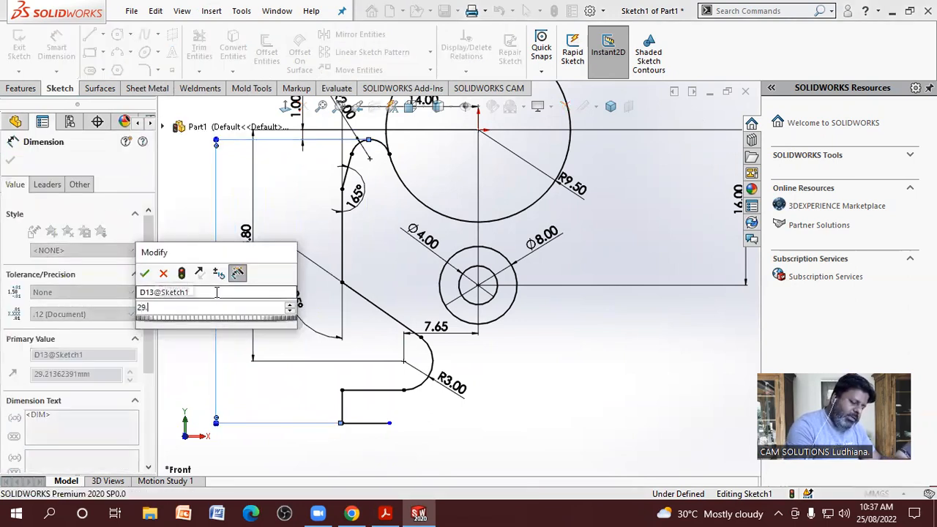
key(Return)
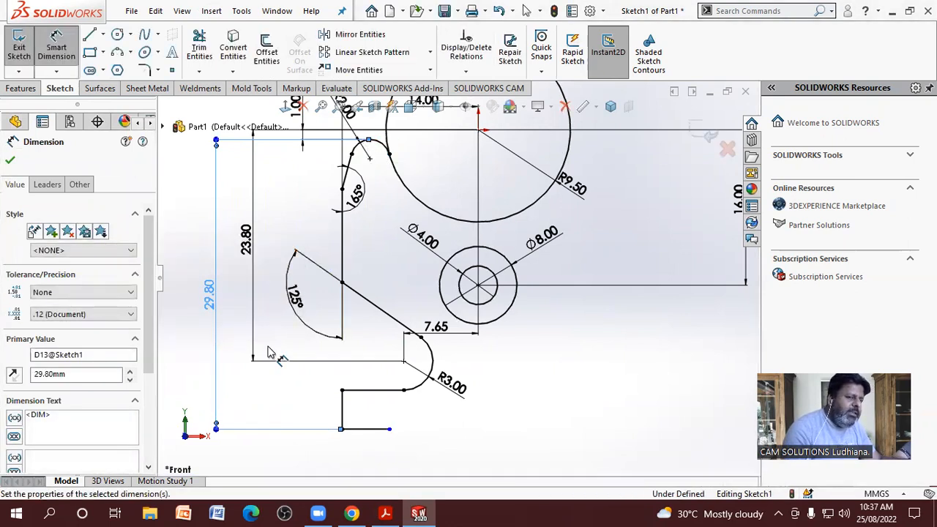
key(Escape)
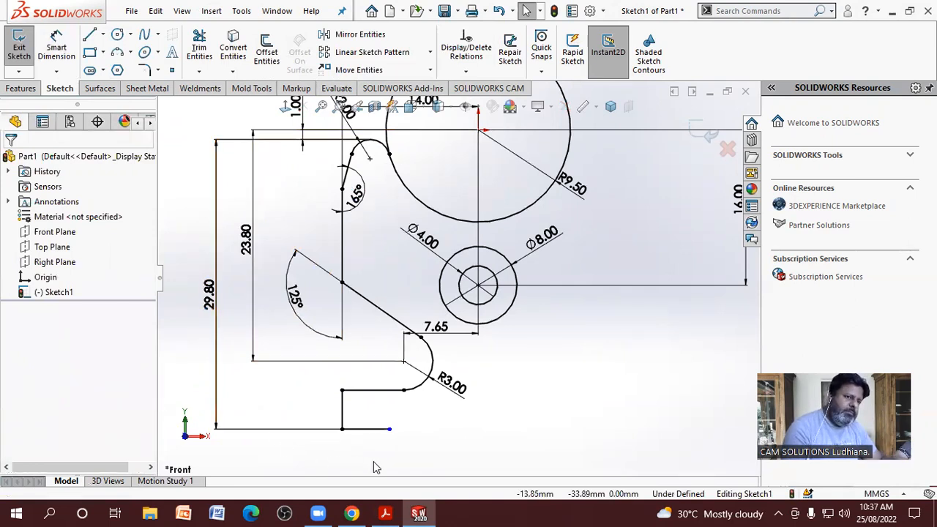
- Sketch a circle about 1.57 mm in diameter between the two lower horizontal lines, near the short vertical line
scroll(389, 444, down, 3)
scroll(348, 373, down, 2)
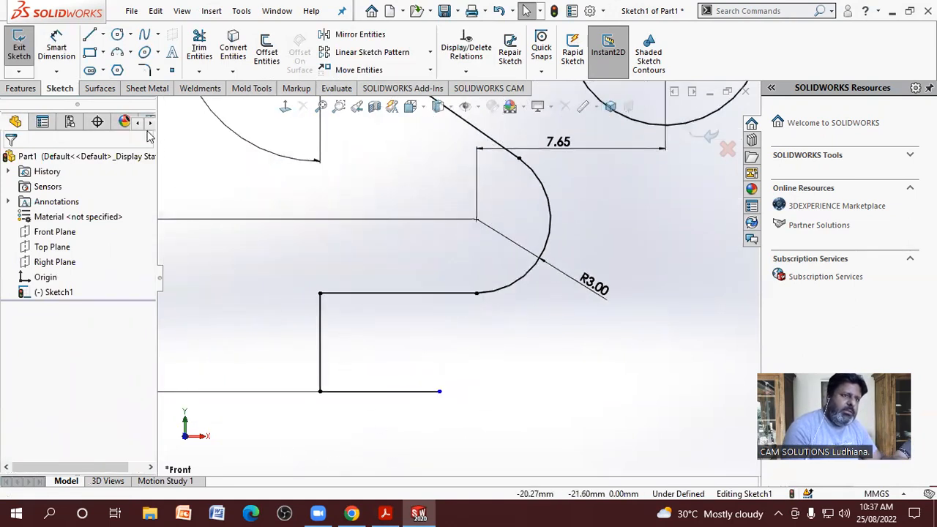
click(117, 34)
click(372, 345)
click(368, 365)
key(Escape)
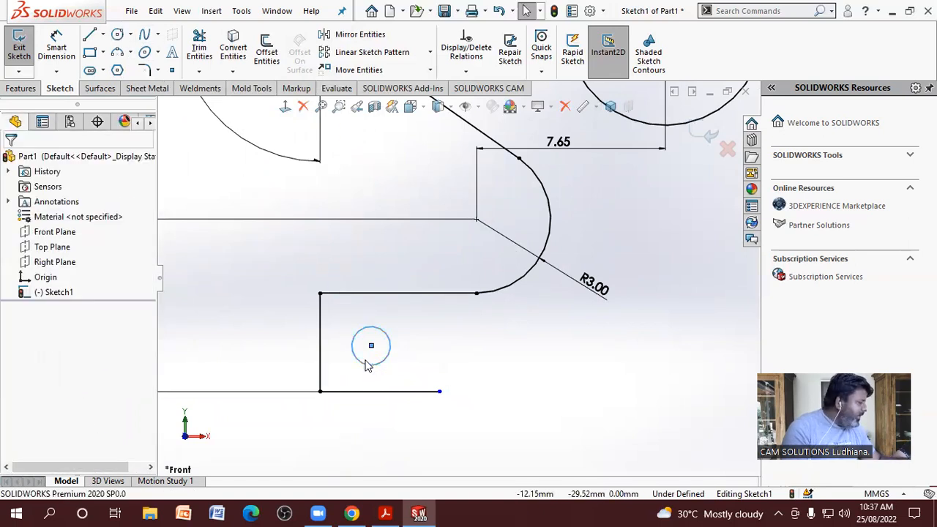
key(Escape)
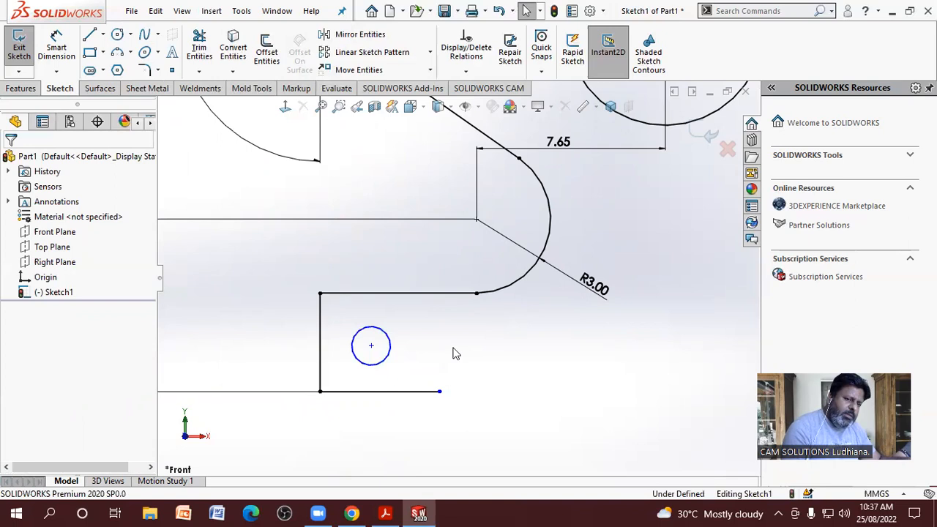
- Make the small circle tangent to the horizontal line above it and to the short vertical line beside it
click(381, 331)
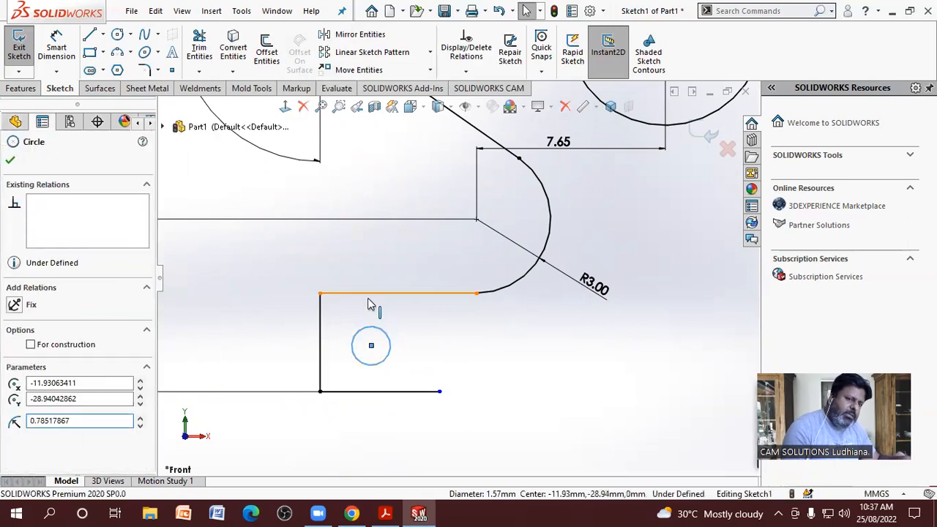
click(373, 293)
click(36, 382)
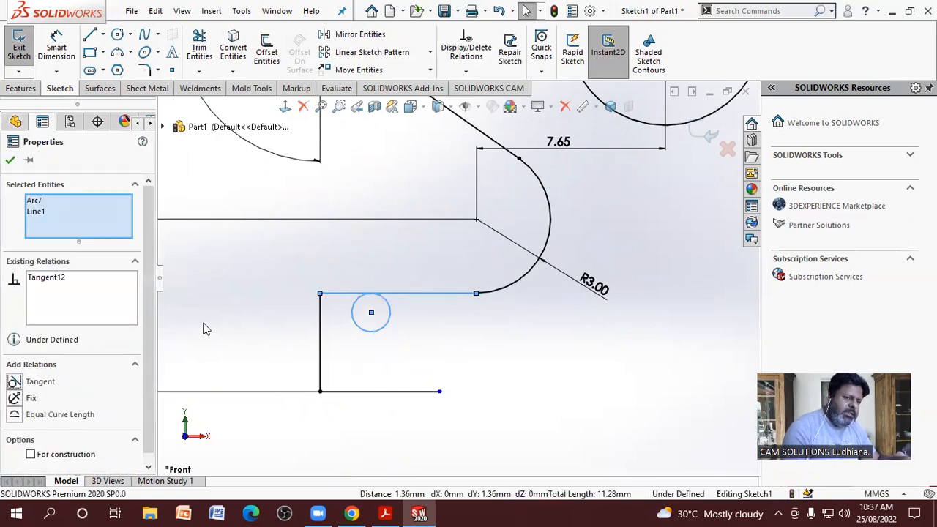
key(Escape)
click(364, 334)
click(322, 349)
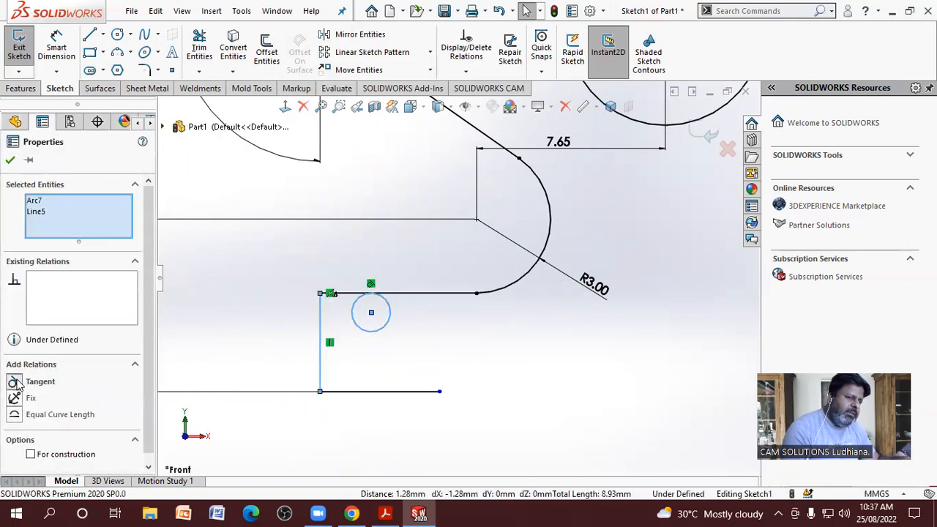
click(16, 382)
click(344, 437)
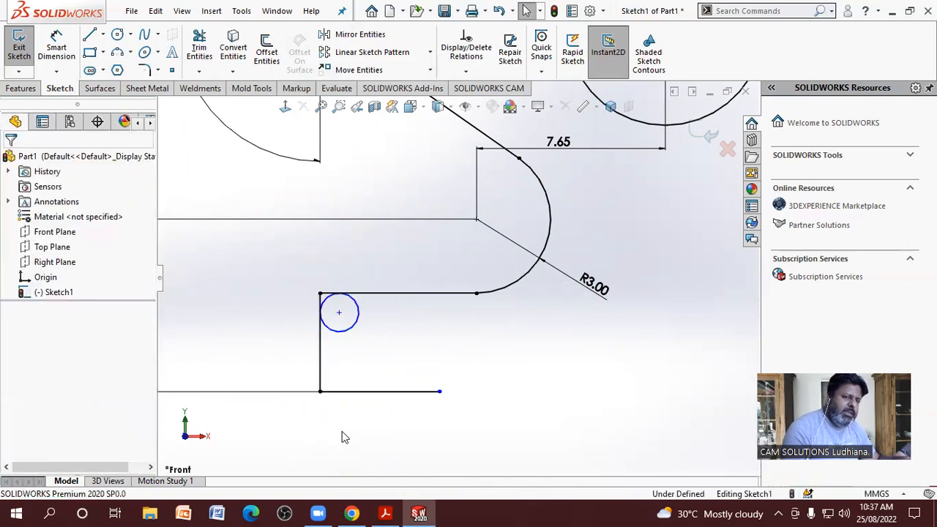
- Make the small circle tangent to the bottom horizontal line as well
click(350, 329)
click(206, 393)
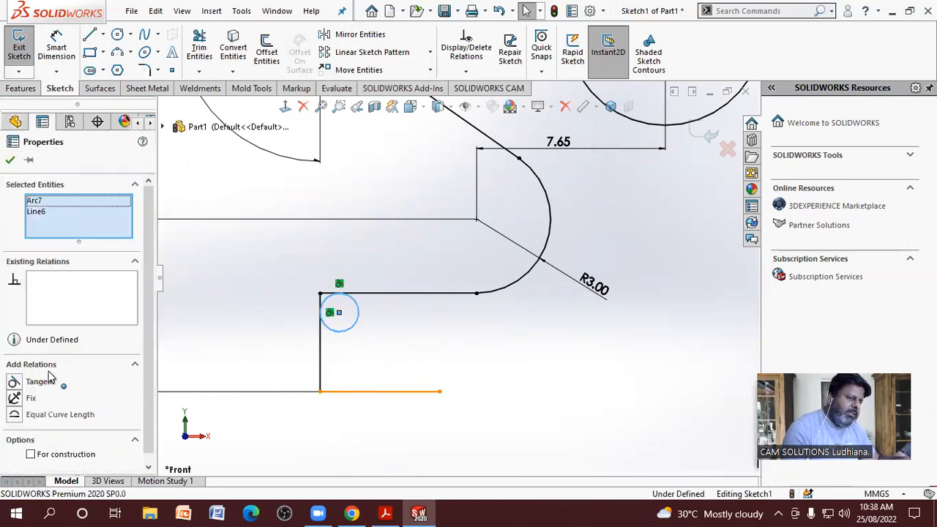
click(54, 383)
click(247, 302)
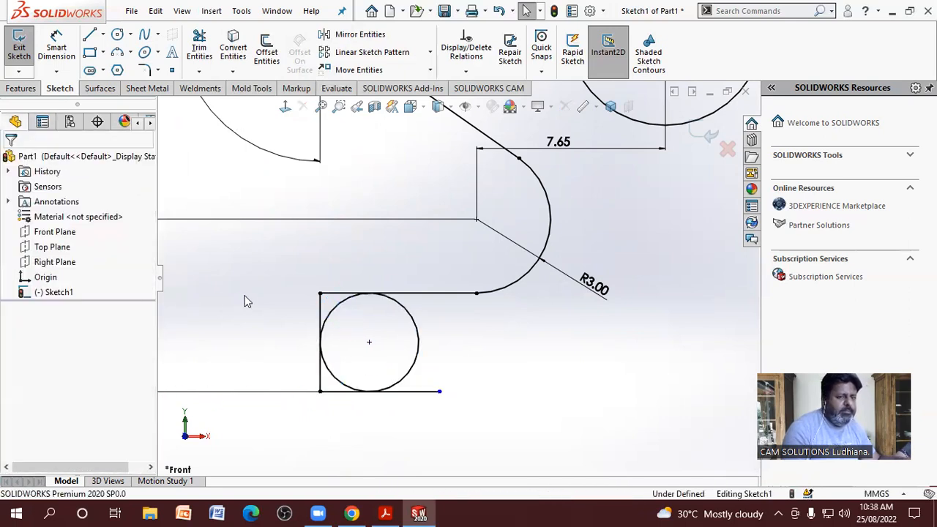
- Check the lower part of the profile against the reference drawing 2d.pdf in Acrobat Reader, and return to SOLIDWORKS
scroll(458, 278, up, 3)
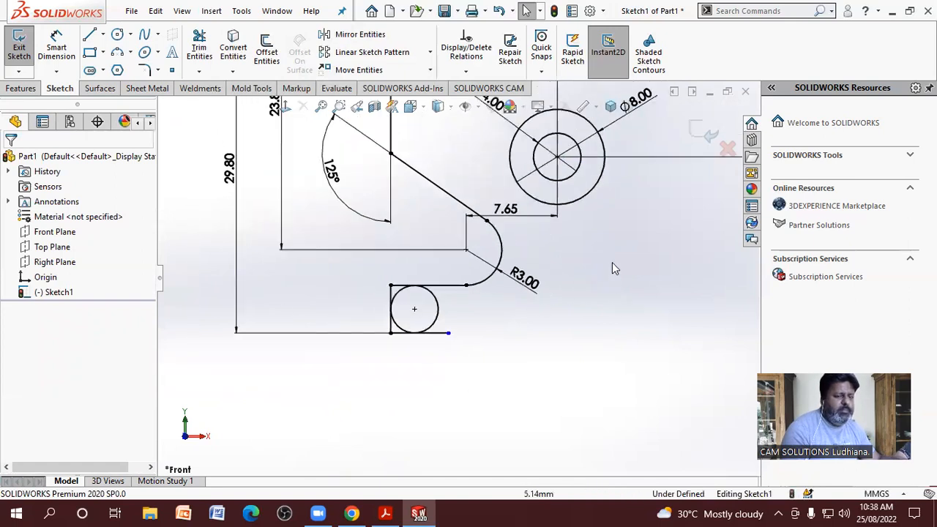
scroll(614, 268, down, 2)
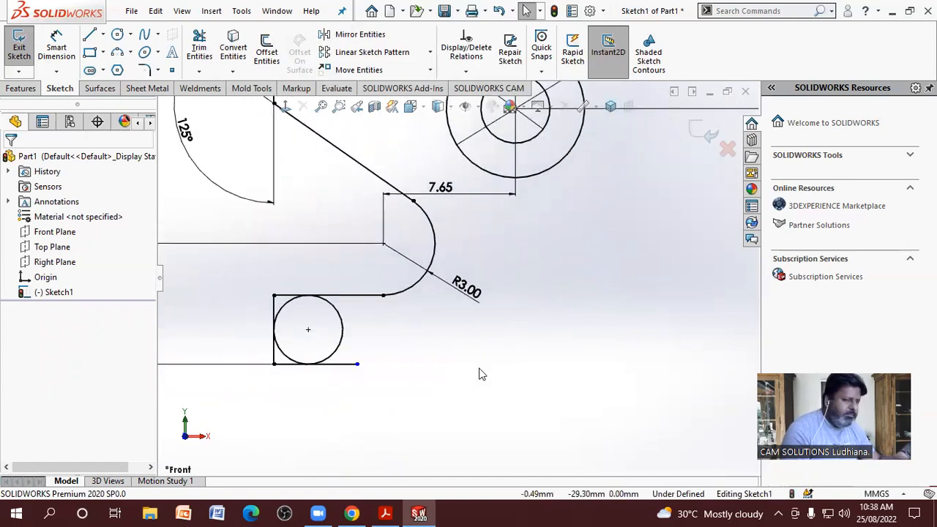
scroll(377, 405, up, 5)
scroll(504, 267, up, 3)
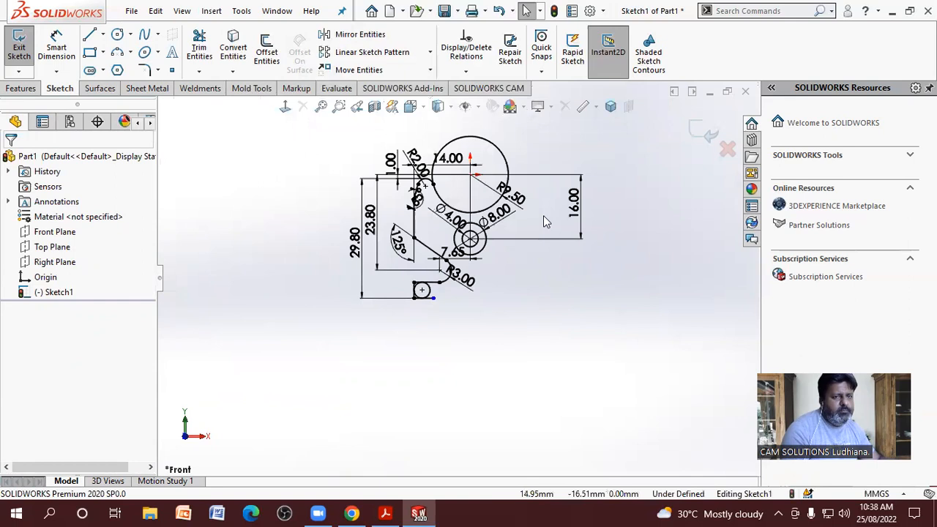
scroll(544, 213, down, 2)
scroll(454, 309, down, 1)
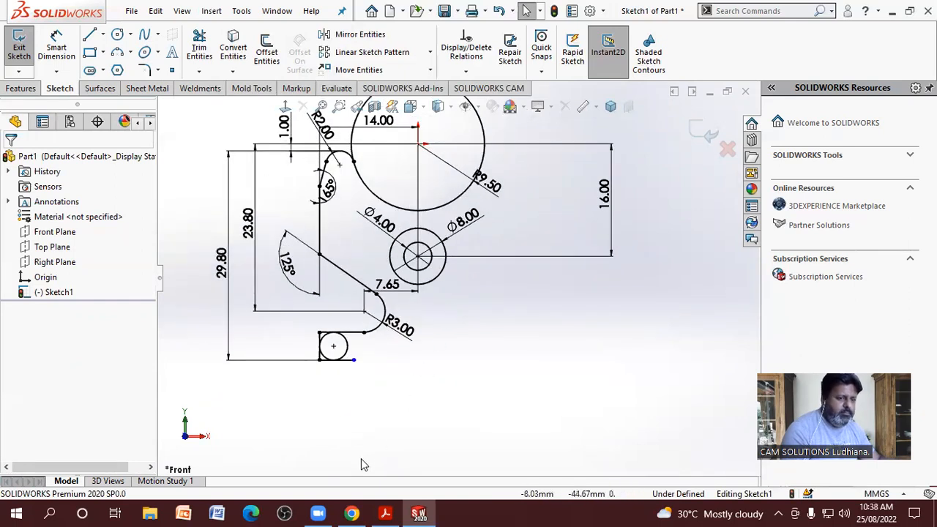
click(386, 513)
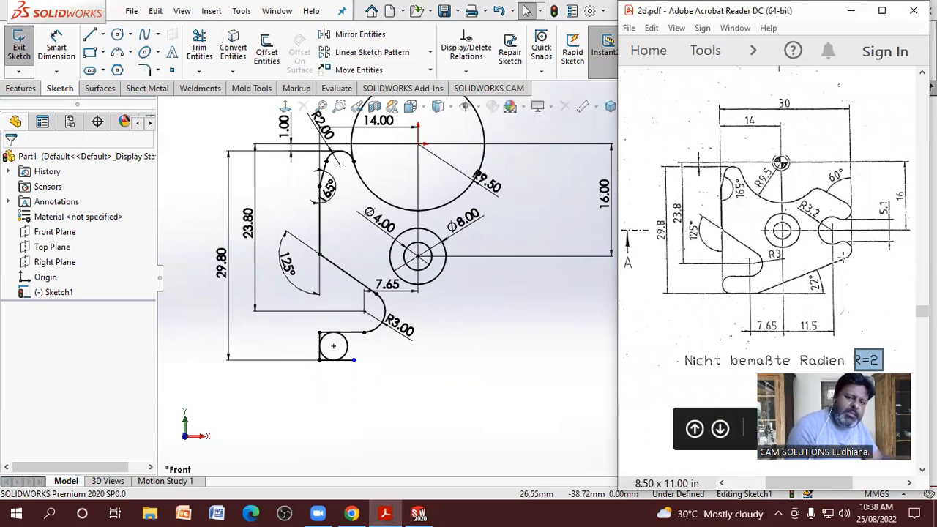
click(498, 347)
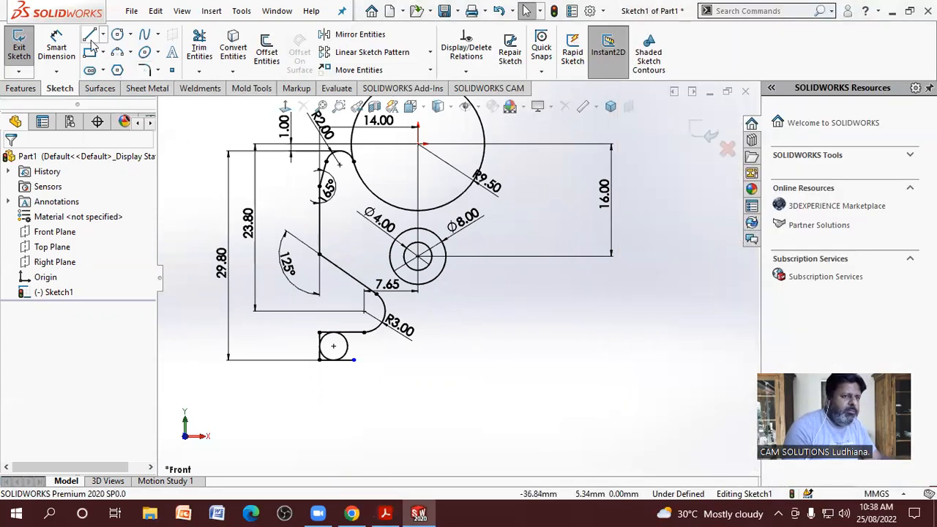
- Sketch a slanted line about 23.4 mm long, rising to the right from the open end of the bottom horizontal line
click(89, 36)
click(354, 359)
click(504, 308)
key(Escape)
key(Escape)
- Dimension the angle between the slanted line and the bottom horizontal line as 22°
scroll(414, 370, down, 2)
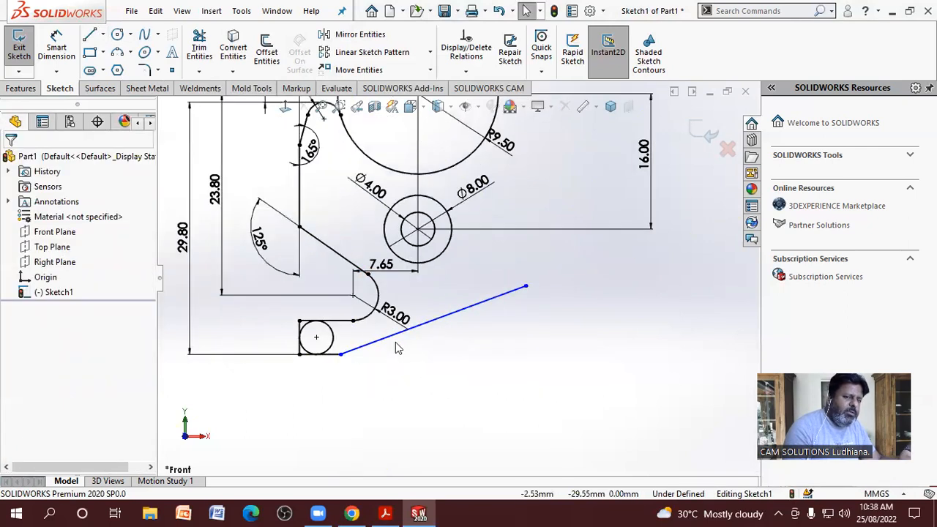
scroll(398, 348, down, 2)
click(57, 48)
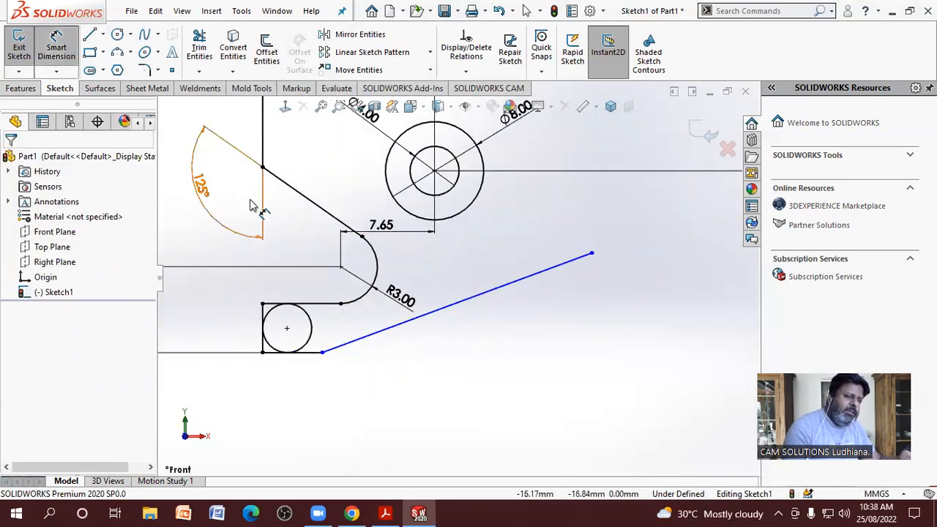
click(472, 297)
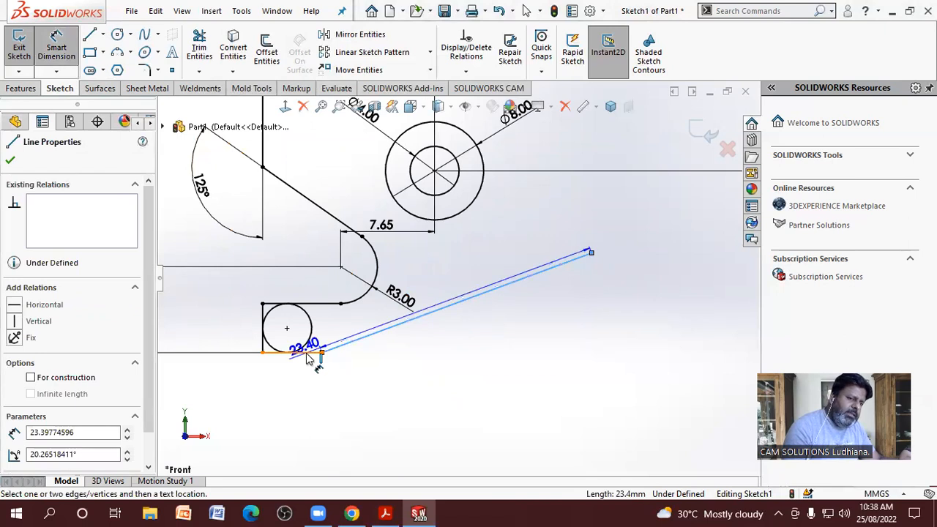
click(306, 354)
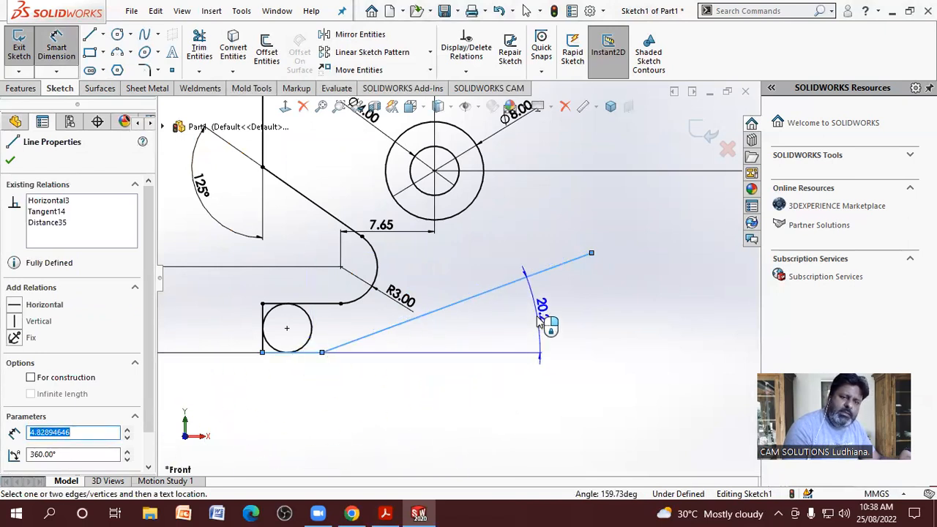
click(622, 358)
text(22)
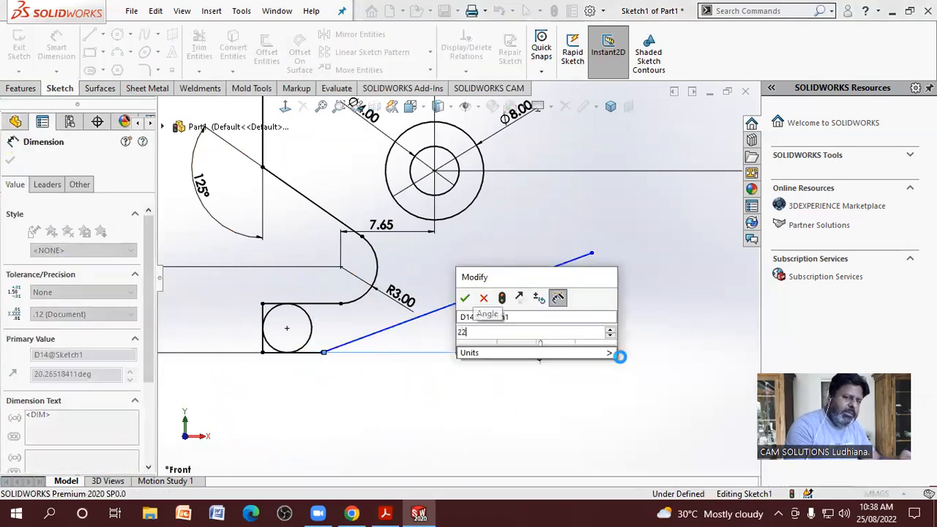
key(Return)
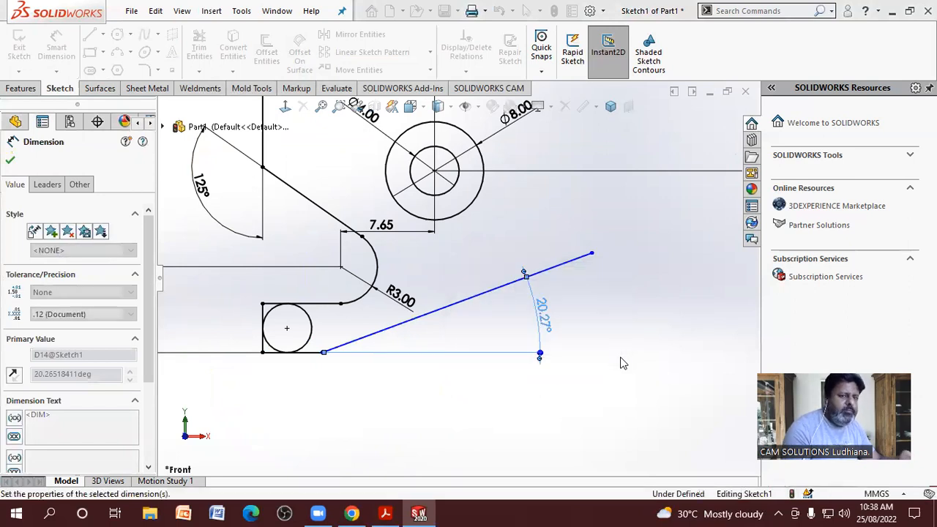
key(Escape)
- Compare the sketch with 2d.pdf and lengthen the bottom horizontal line by shifting its junction with the slanted line to the right
scroll(462, 407, up, 4)
scroll(561, 162, down, 3)
scroll(458, 306, up, 2)
scroll(457, 301, up, 1)
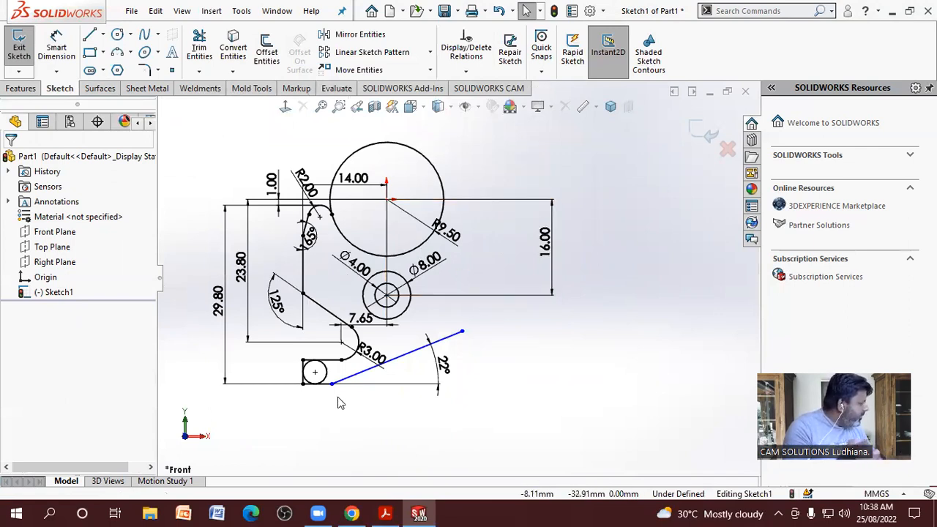
scroll(540, 320, down, 3)
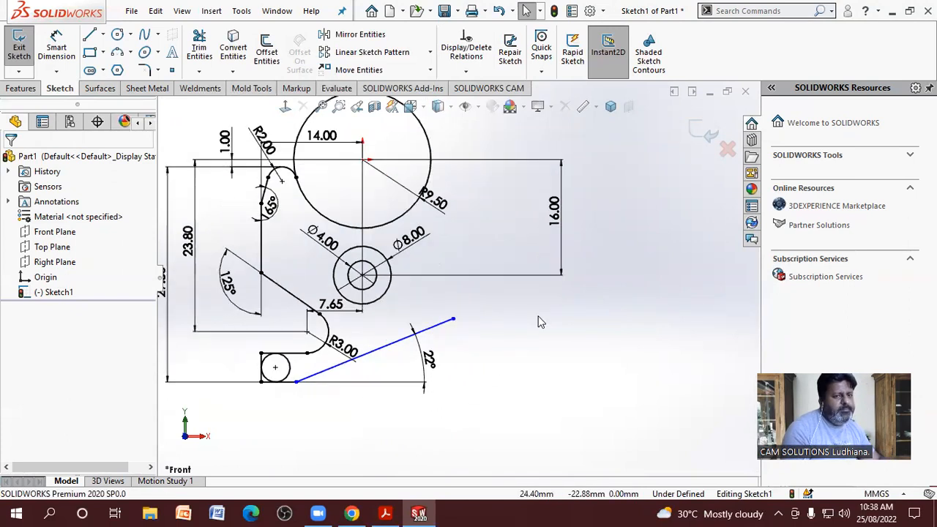
scroll(491, 348, up, 2)
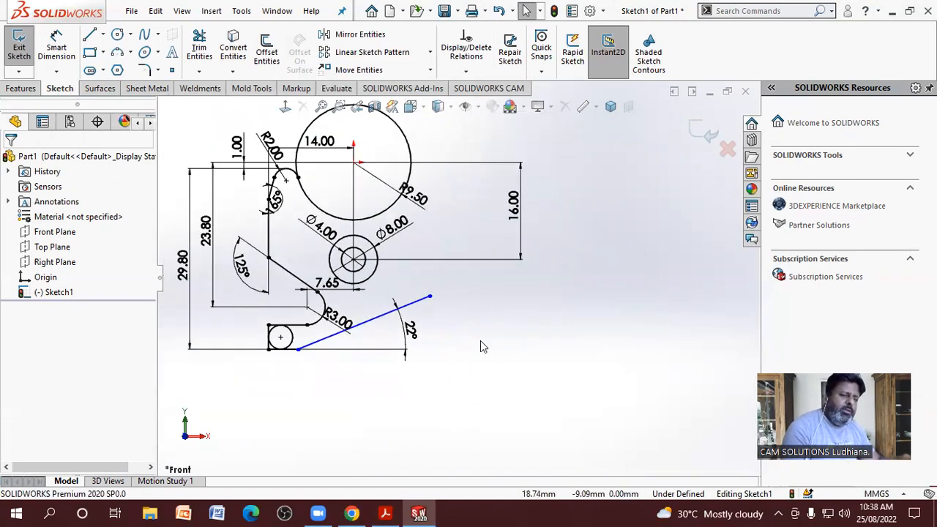
click(385, 513)
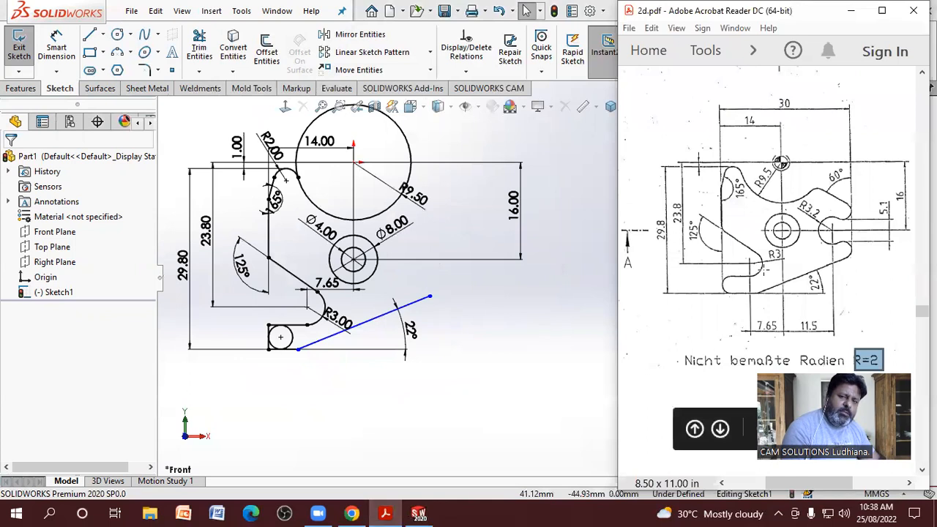
drag(305, 355, 336, 357)
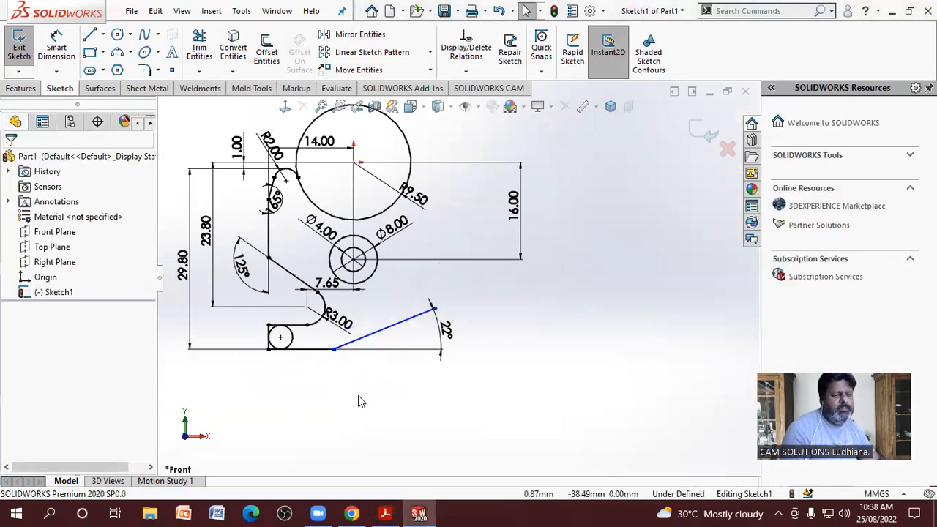
- Compare with 2d.pdf, sketch a 6.4 mm diameter circle to the right of the concentric circles, and place its diameter dimension above it
click(393, 512)
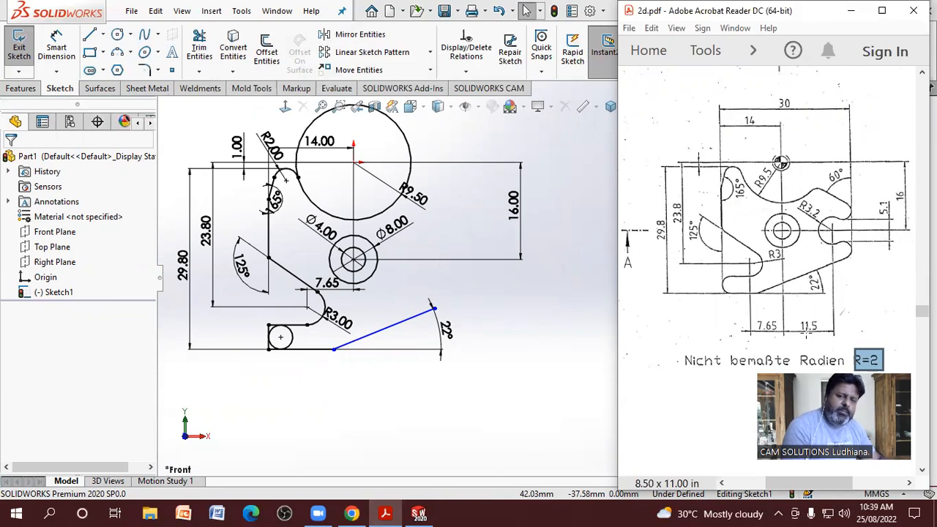
click(549, 307)
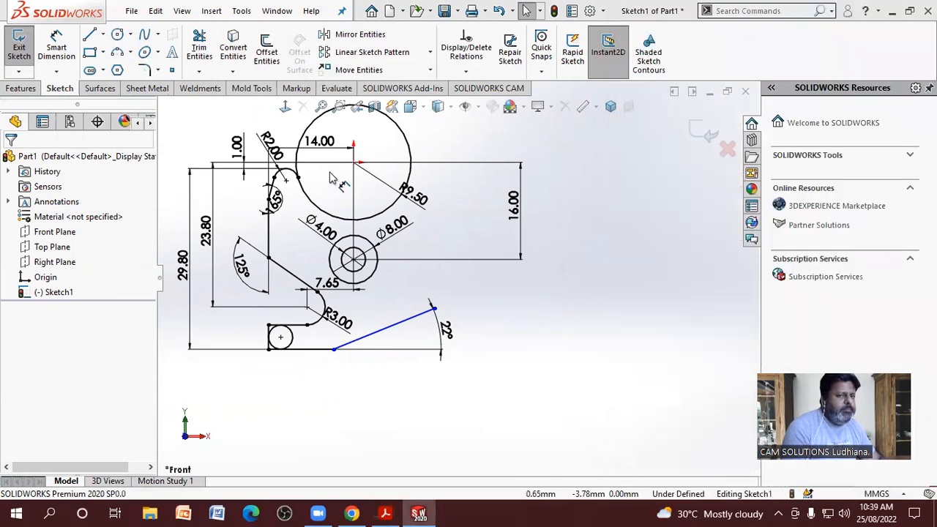
click(118, 35)
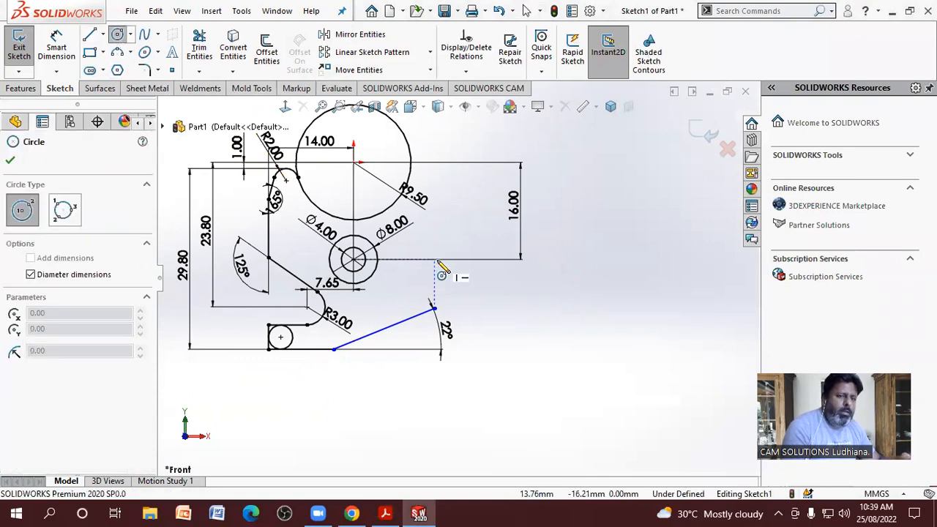
click(441, 260)
click(443, 270)
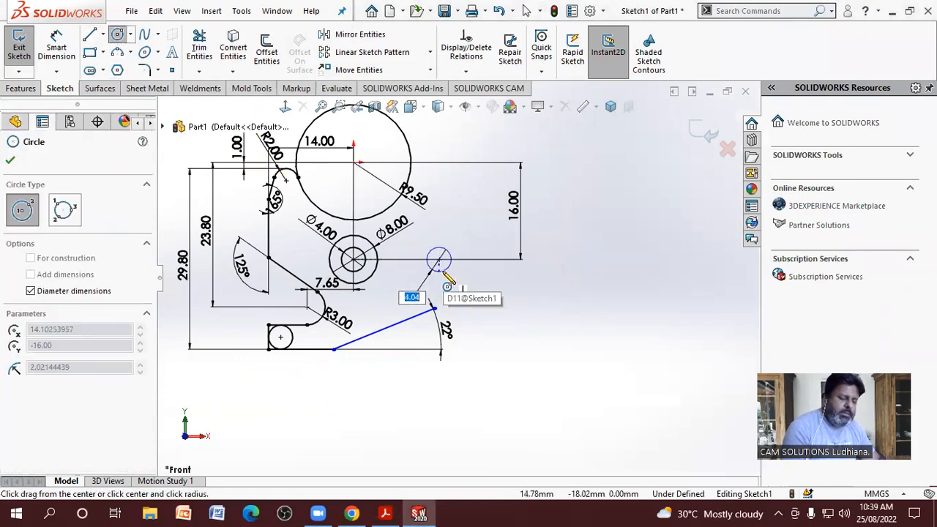
click(386, 512)
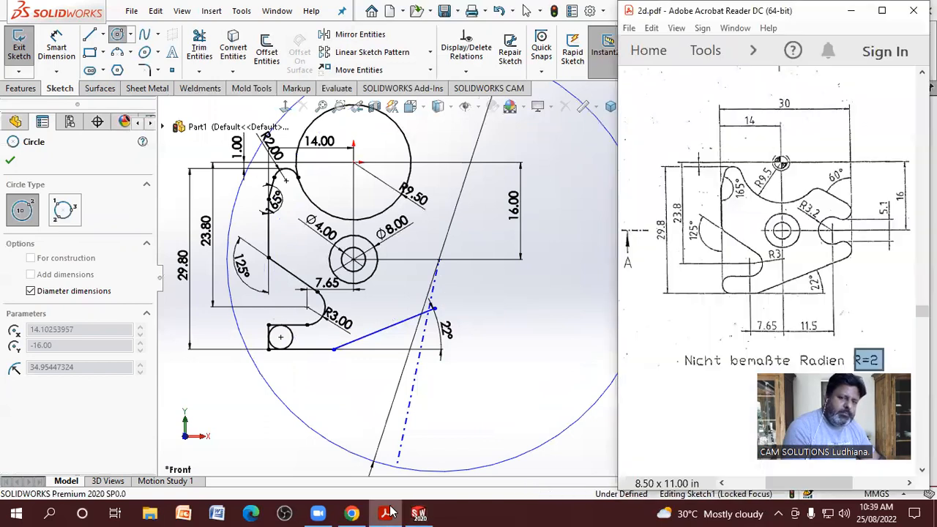
click(389, 513)
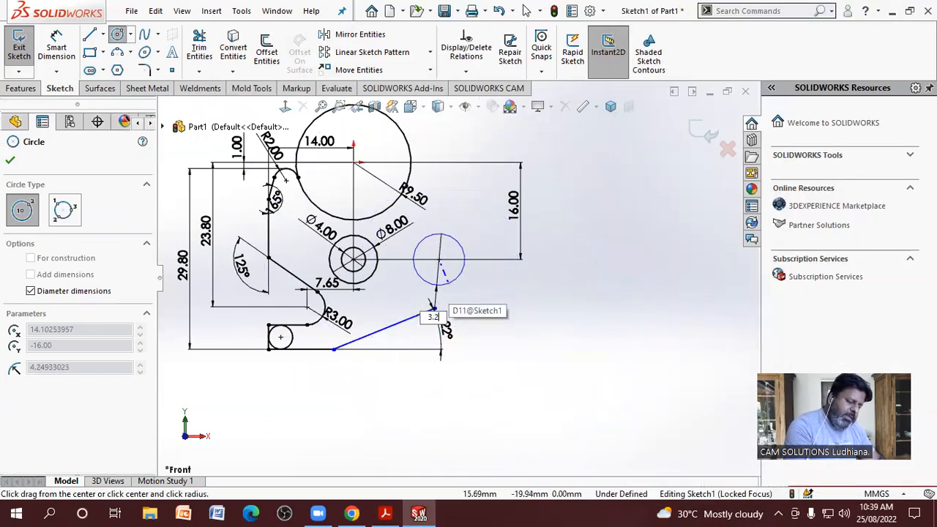
click(443, 277)
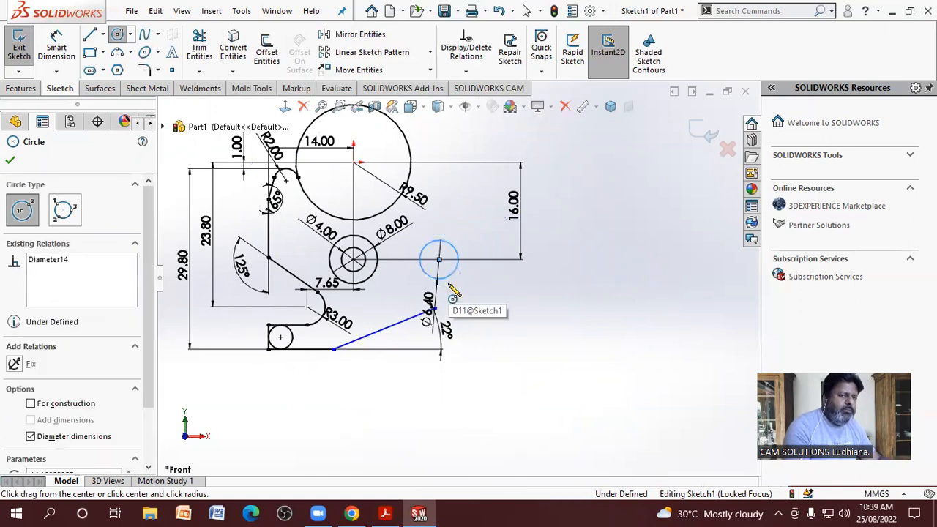
key(Escape)
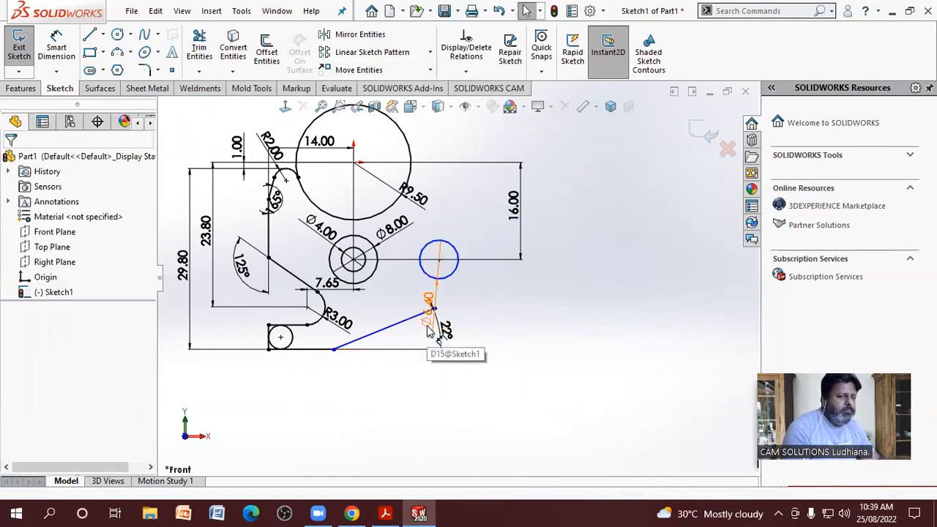
click(449, 202)
key(Escape)
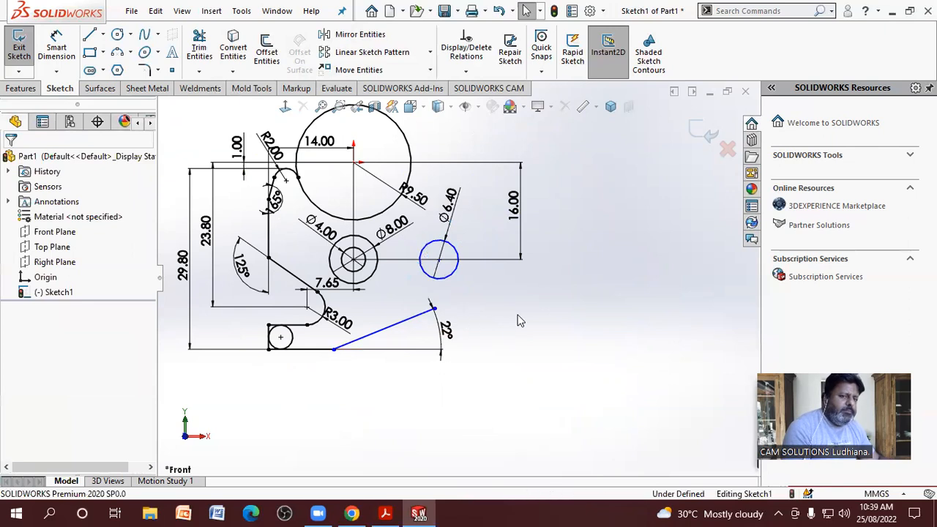
- Add a Horizontal relation between the centre of the 6.4 mm circle and the centre of the concentric circles
click(440, 259)
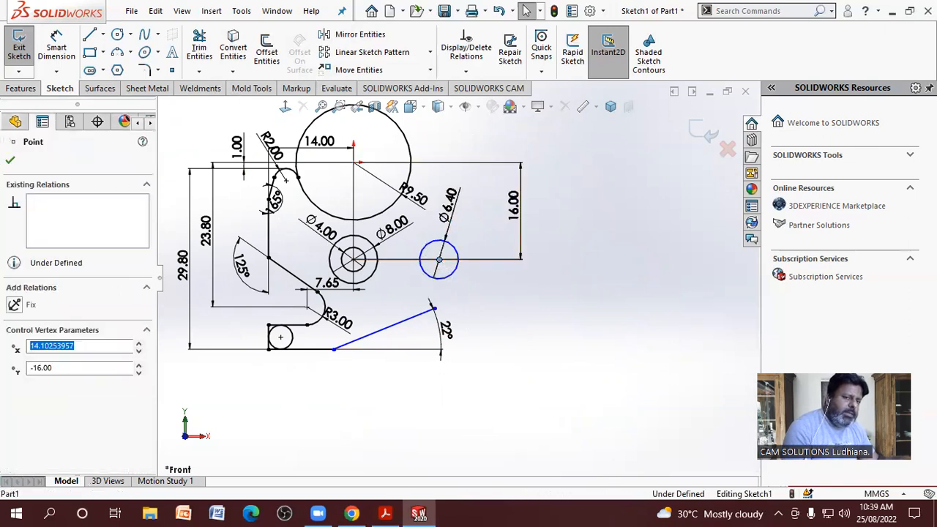
ctrl+click(353, 259)
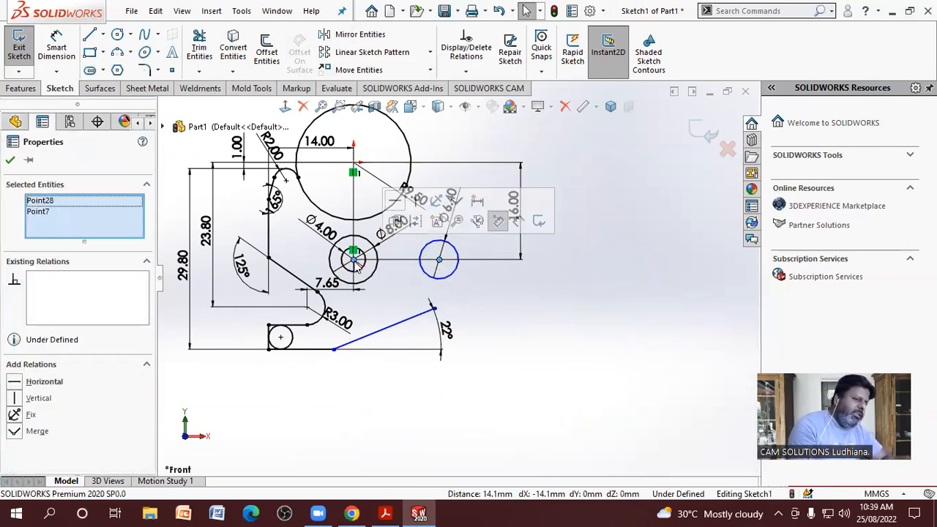
click(14, 384)
click(477, 366)
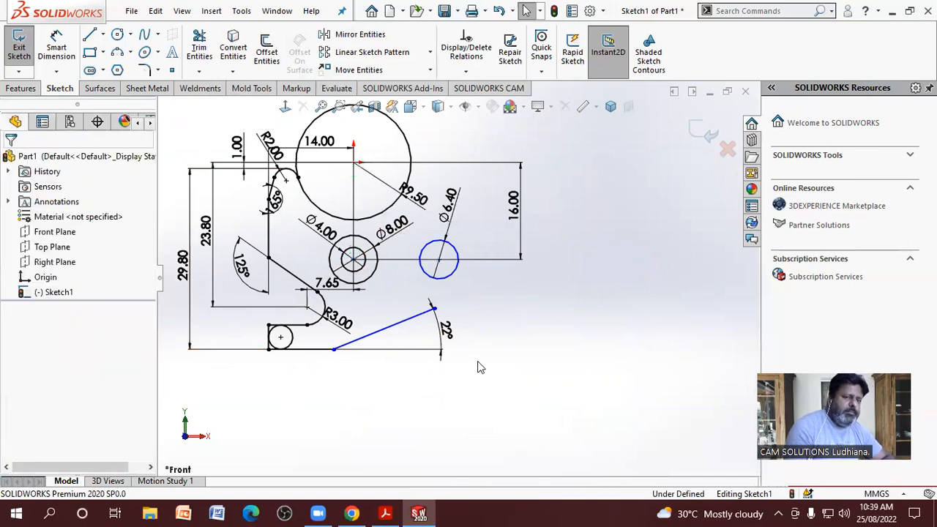
- Dimension the horizontal distance between the centres of the concentric circles and the 6.4 mm circle as 11.5 mm, per 2d.pdf
click(56, 47)
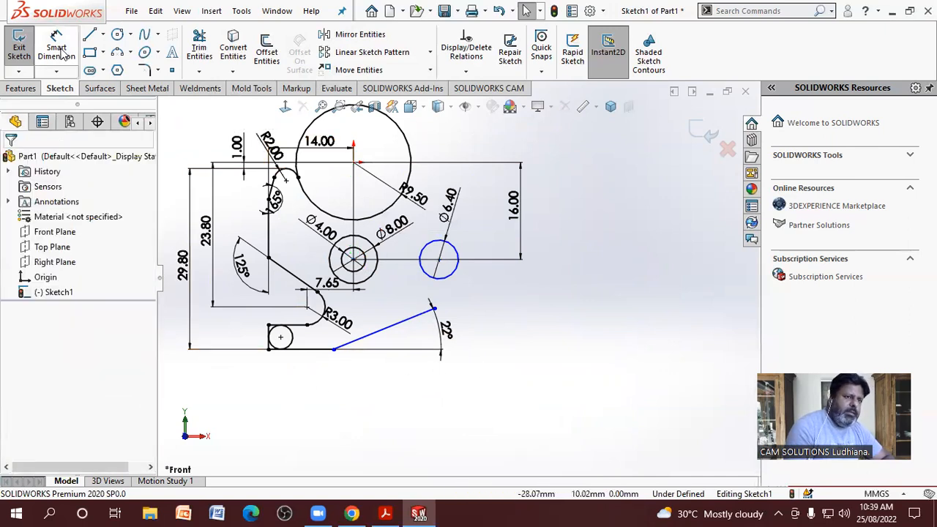
click(440, 261)
click(353, 259)
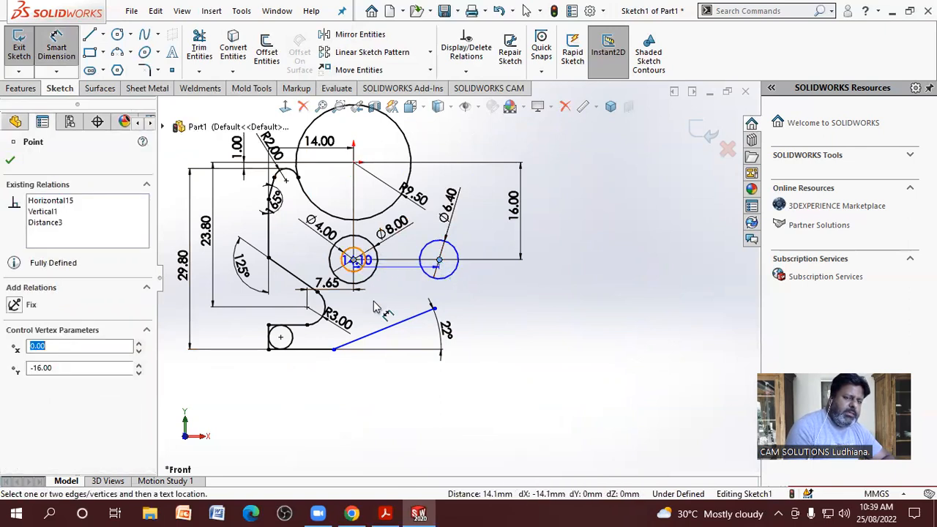
click(408, 416)
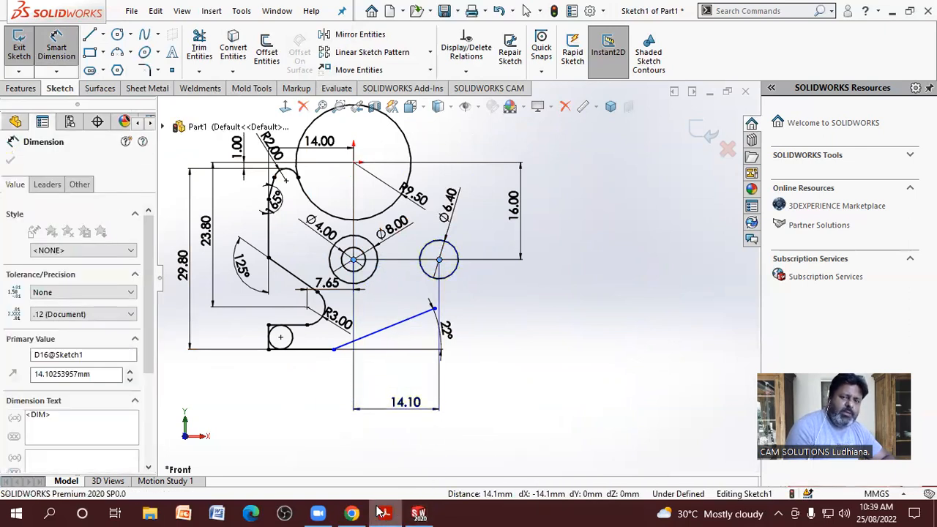
click(384, 513)
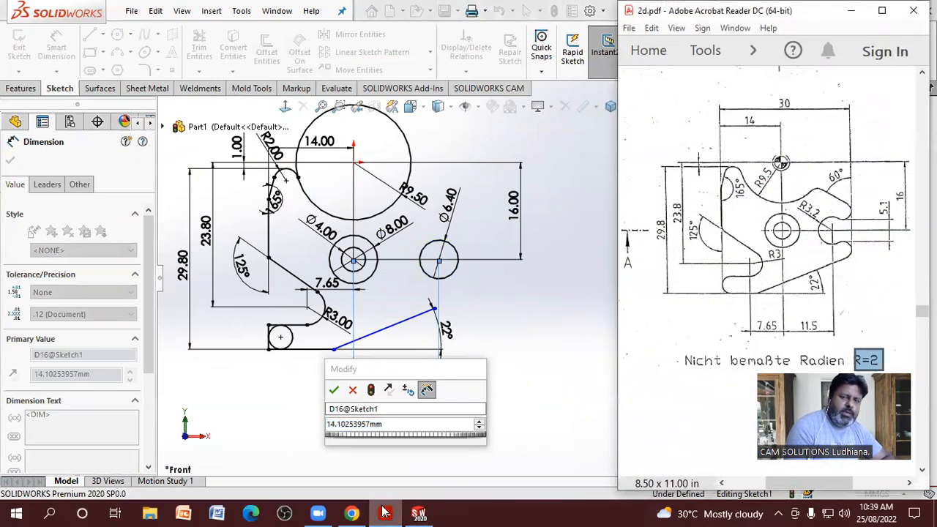
click(384, 513)
click(390, 427)
text(14.1)
key(Return)
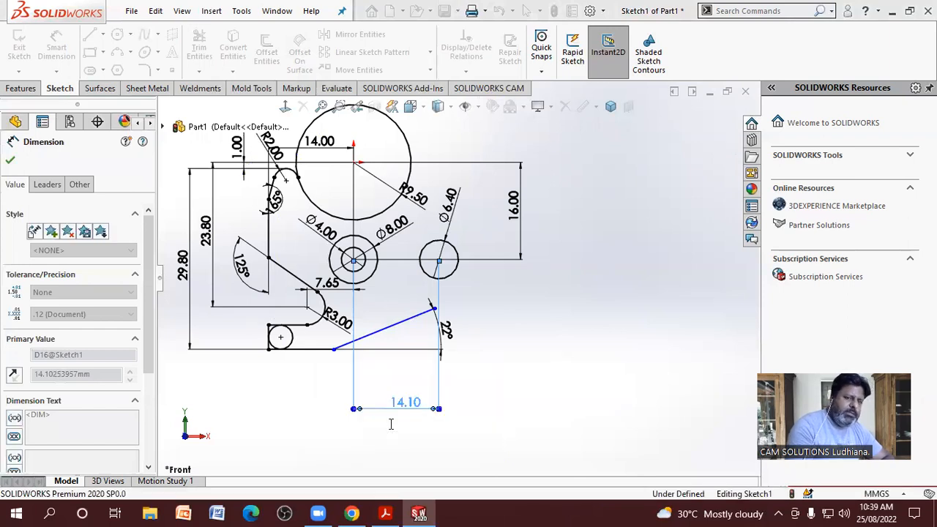
key(ctrl+z)
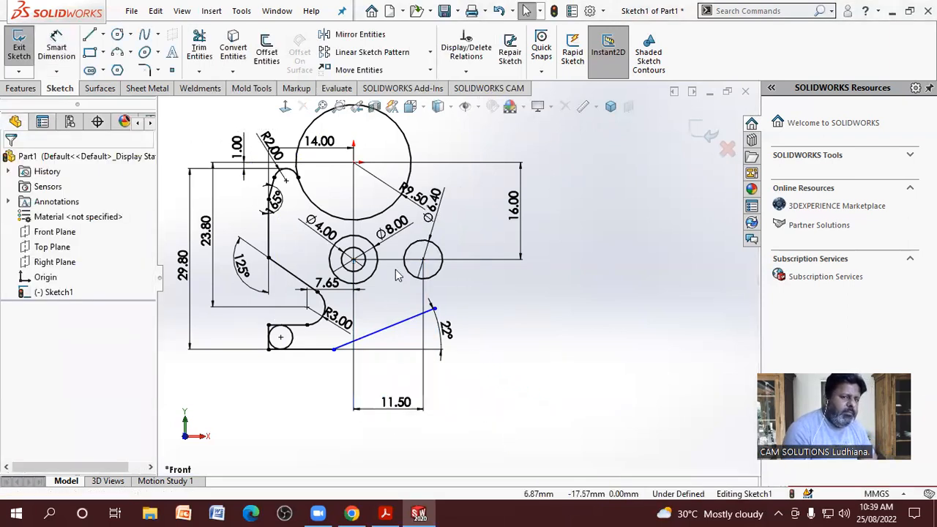
- Check 2d.pdf and sketch a small circle about 1.7 mm in diameter just below and right of the 6.4 mm circle
scroll(396, 274, down, 3)
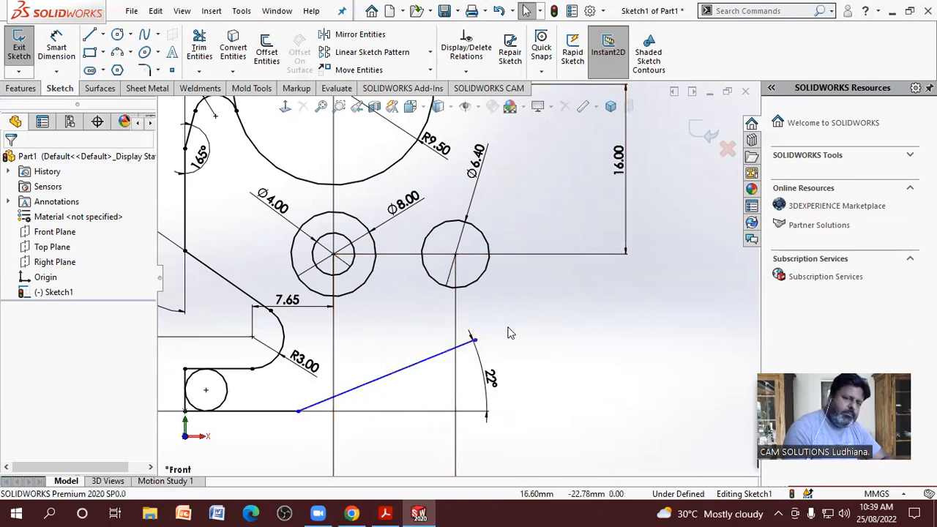
click(386, 512)
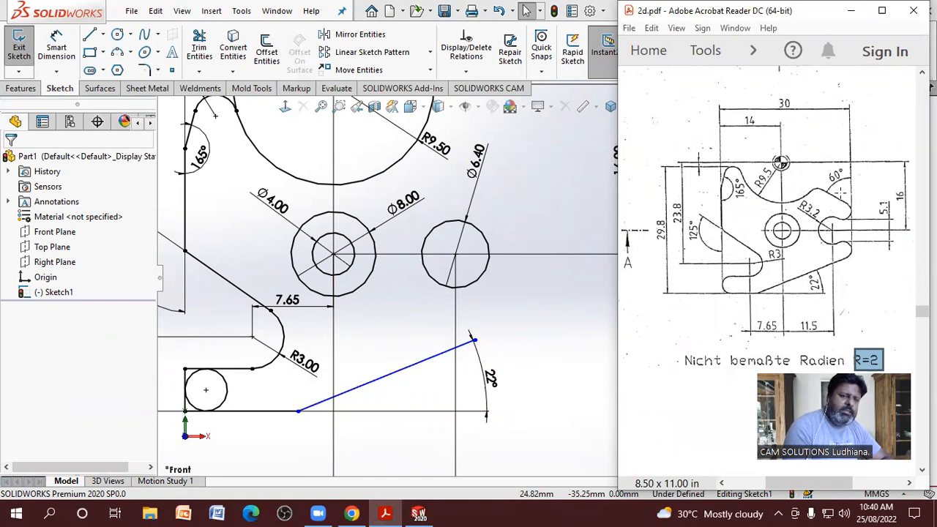
click(532, 298)
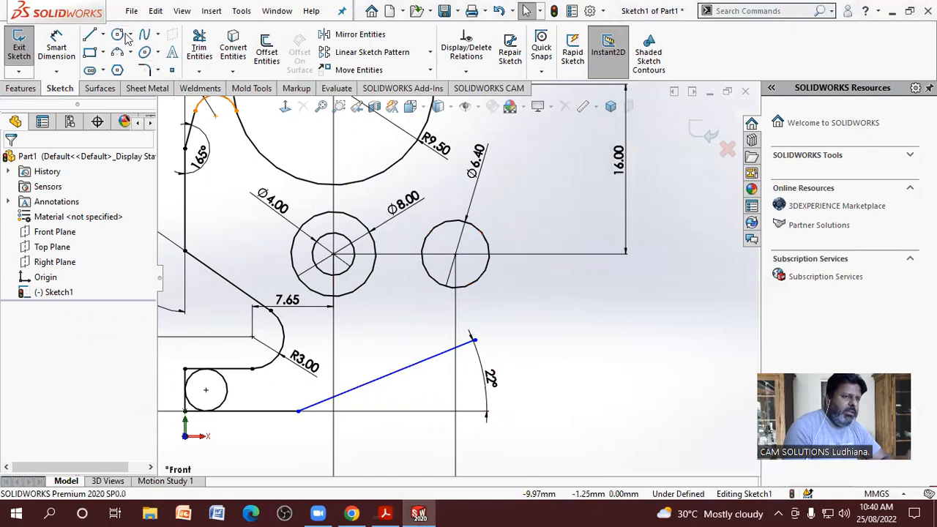
click(145, 53)
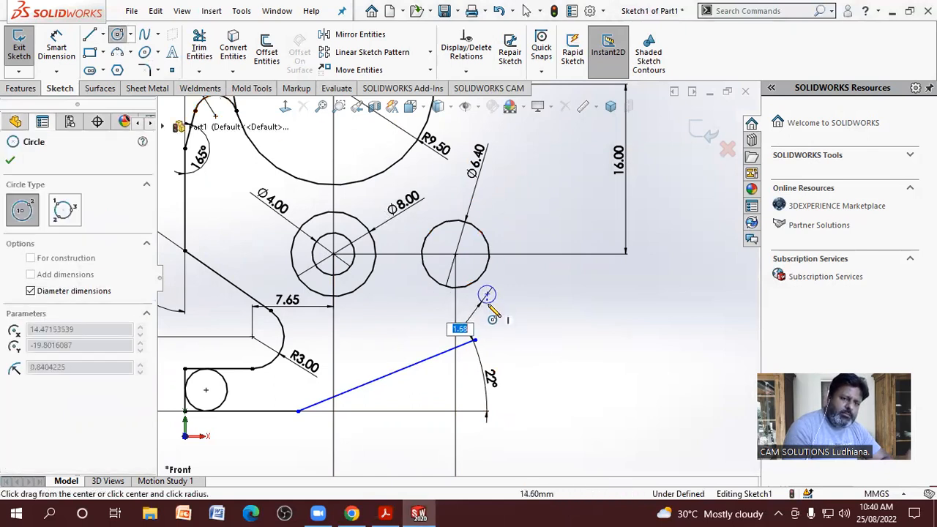
key(Escape)
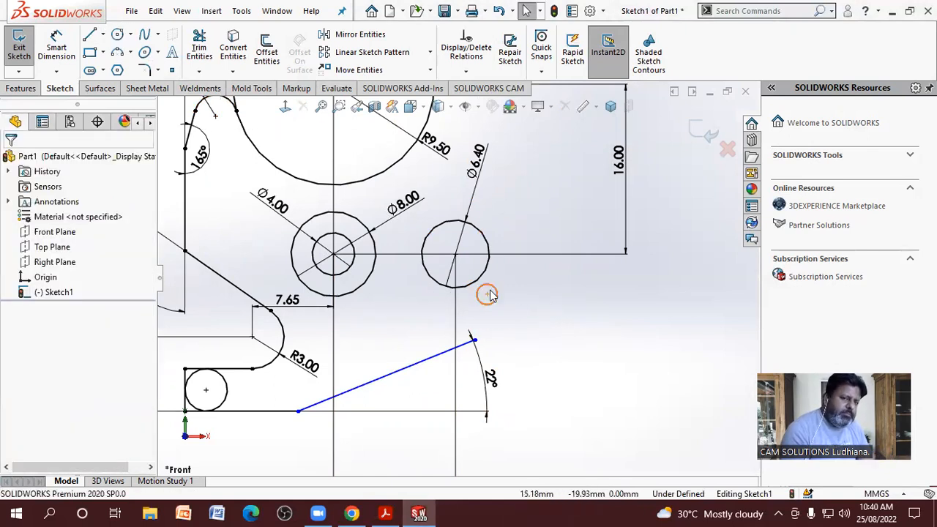
- Add an Equal relation between the R2 arc at the upper left of the profile and the small circle
scroll(479, 308, up, 3)
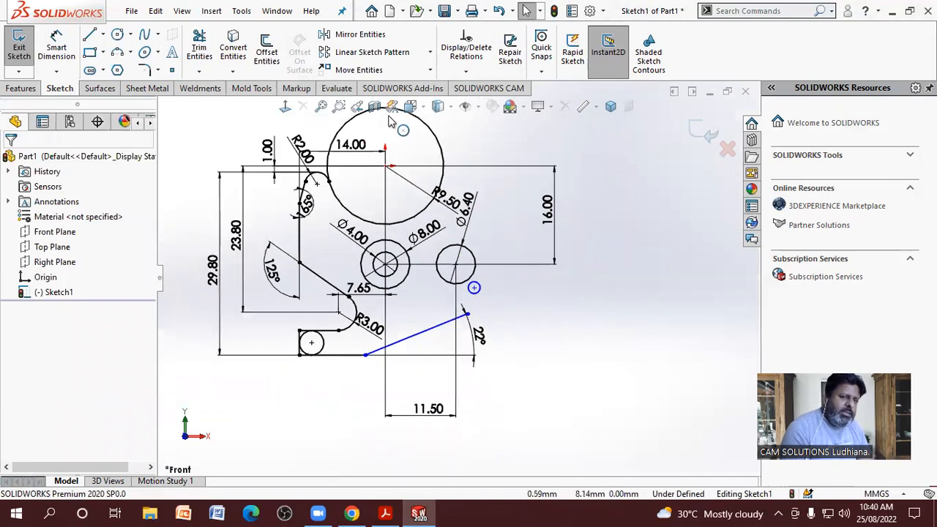
scroll(484, 345, down, 2)
scroll(300, 157, up, 2)
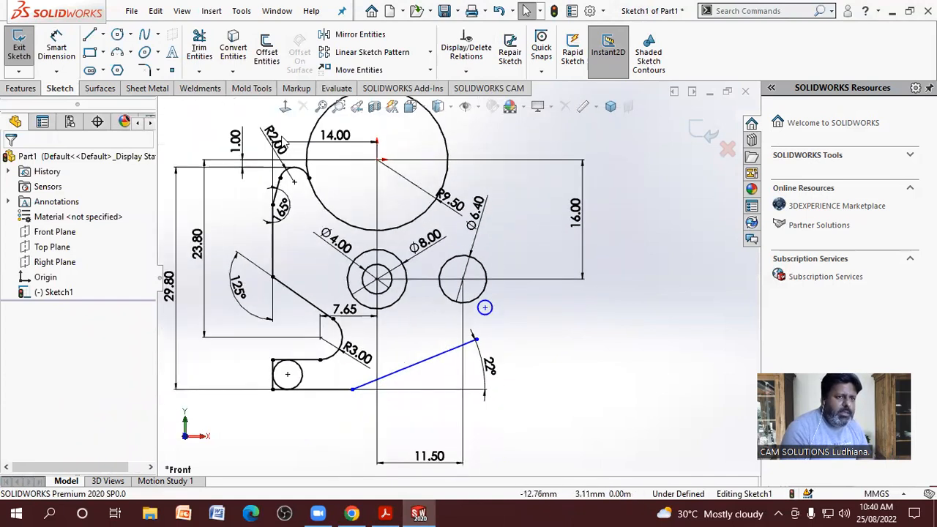
click(297, 176)
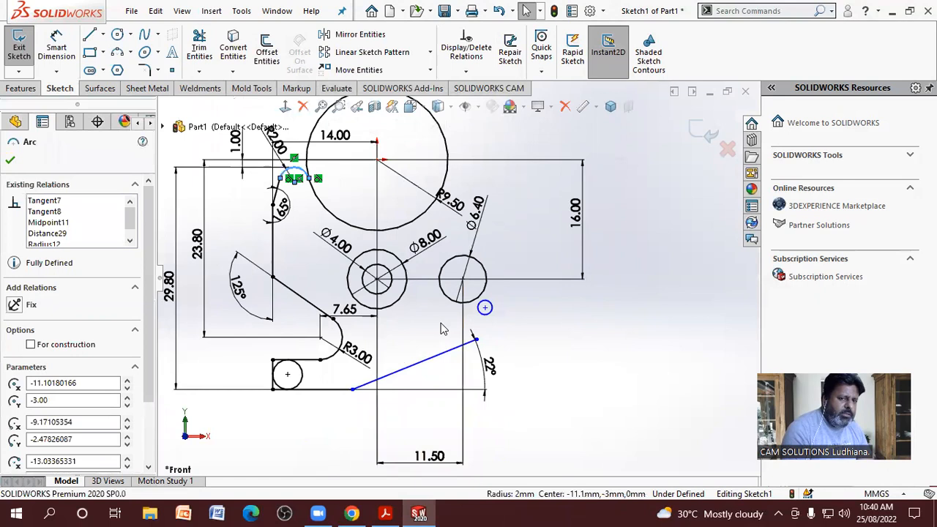
ctrl+click(483, 307)
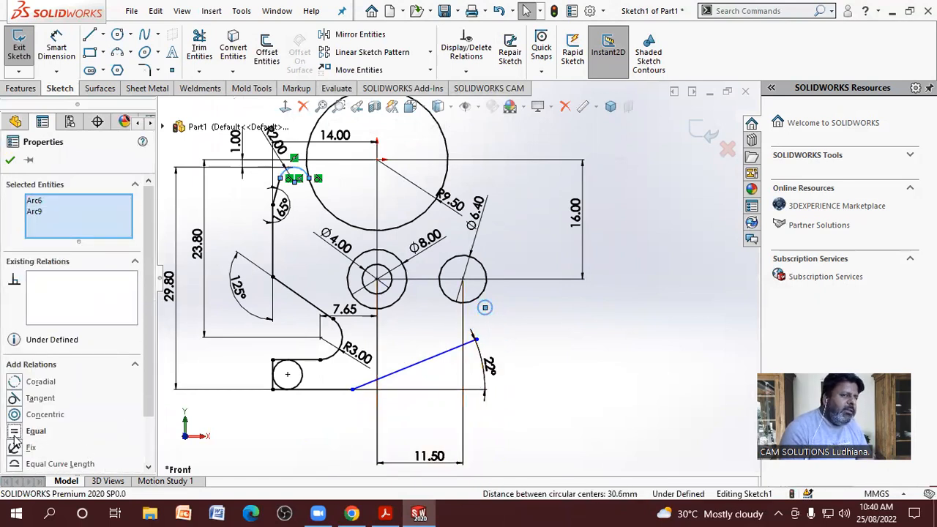
click(14, 432)
click(578, 340)
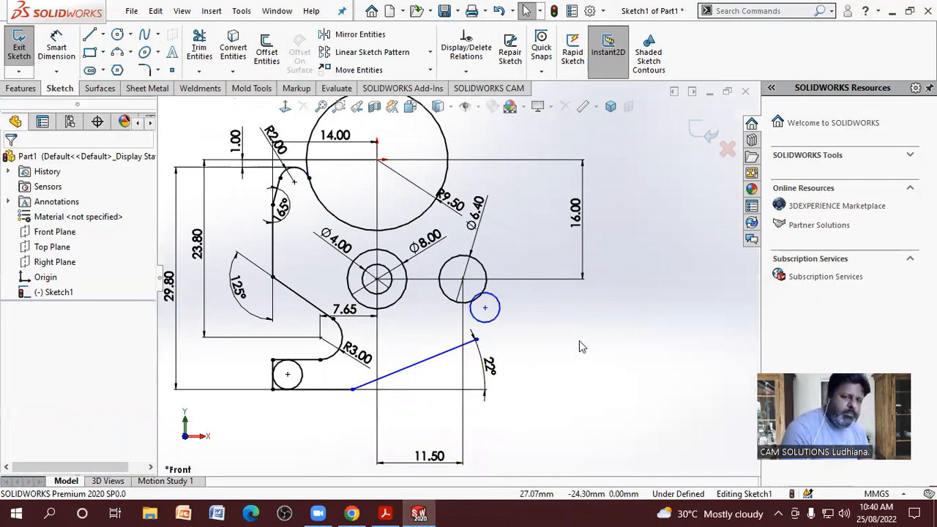
- Make the small circle tangent to the 6.4 mm circle
scroll(457, 308, up, 3)
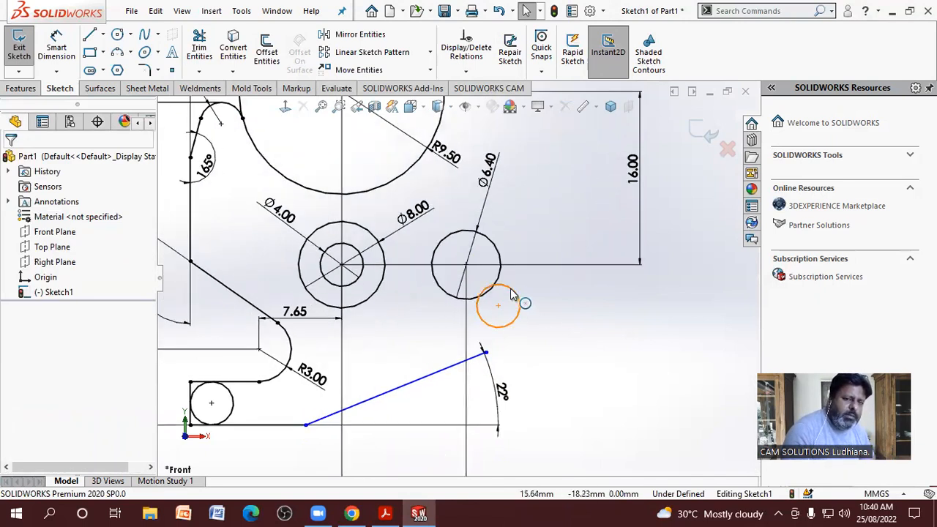
click(513, 295)
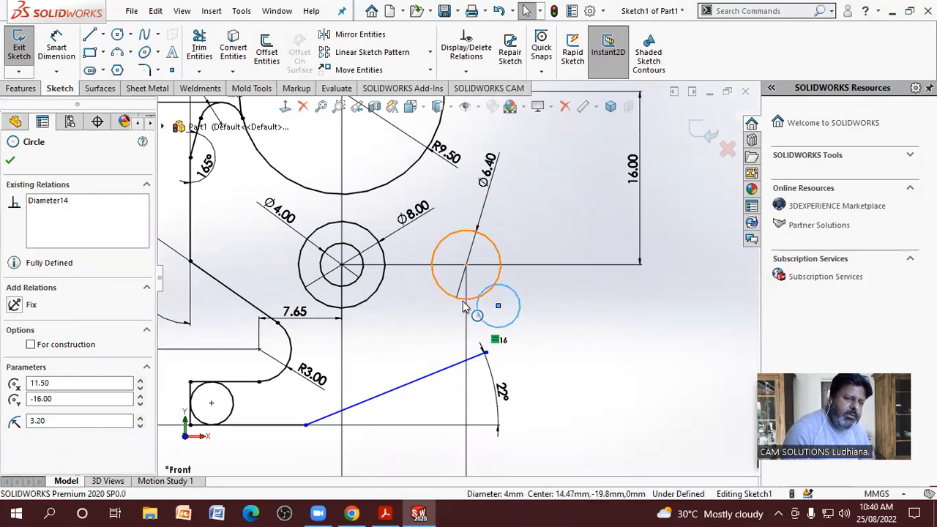
ctrl+click(463, 306)
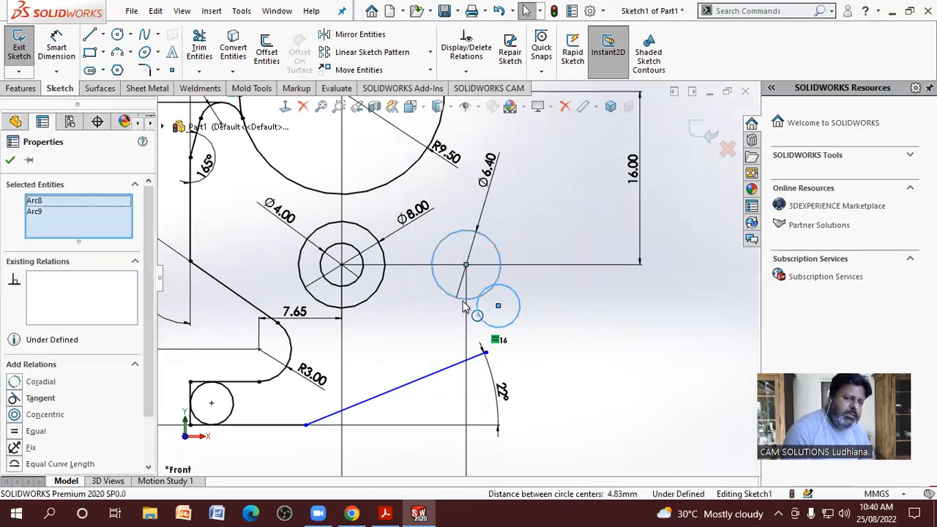
click(29, 399)
click(610, 381)
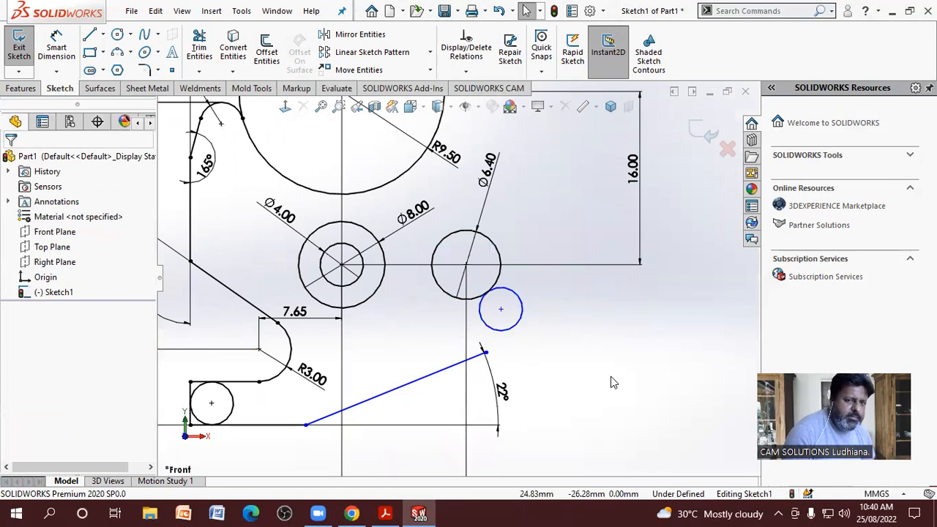
- Dimension the horizontal distance from the profile's left vertical line to the small circle, with the arc condition set to Max
scroll(611, 377, up, 2)
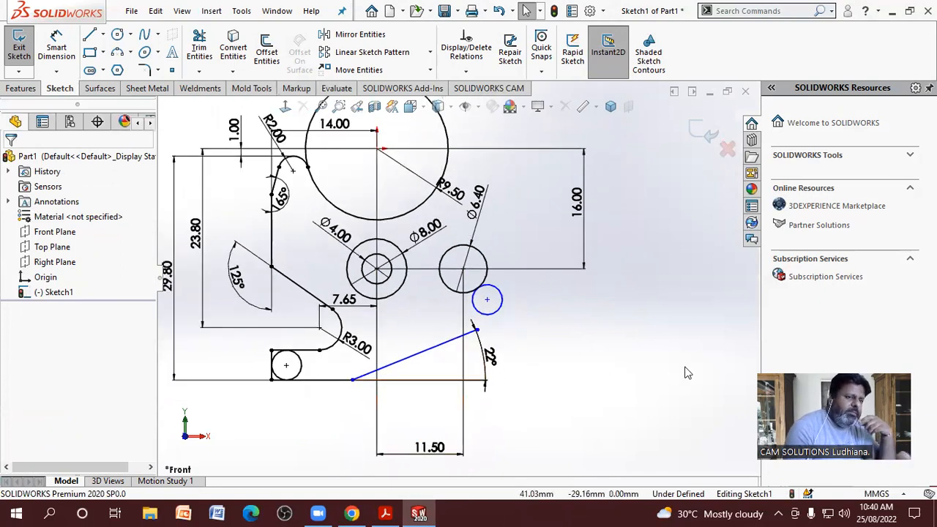
click(56, 51)
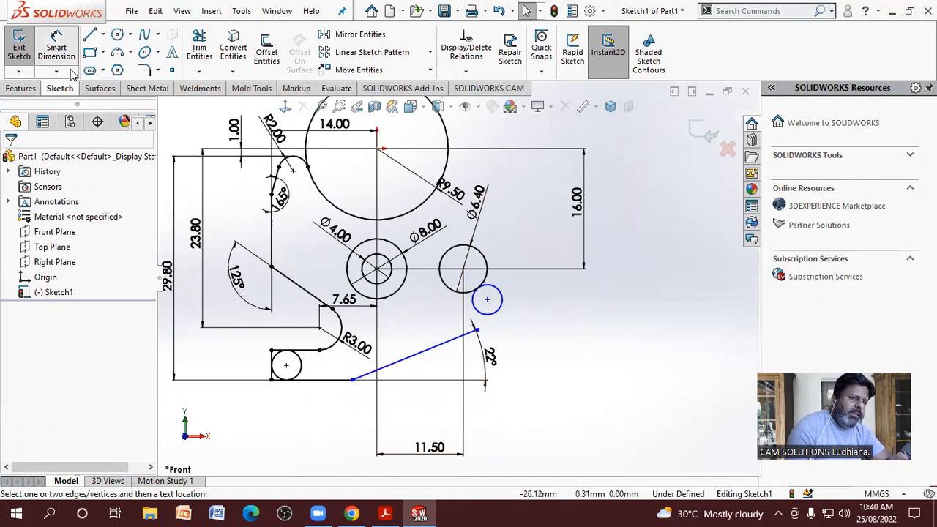
click(271, 244)
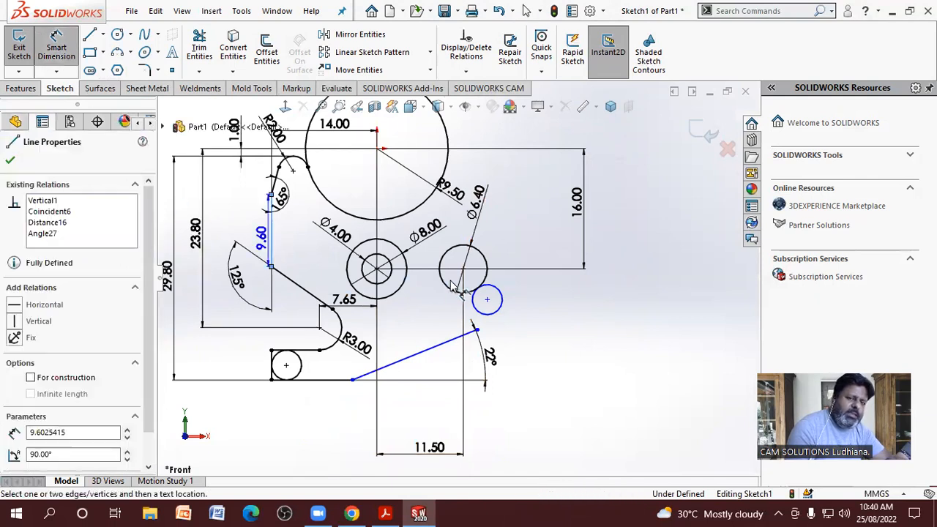
click(503, 304)
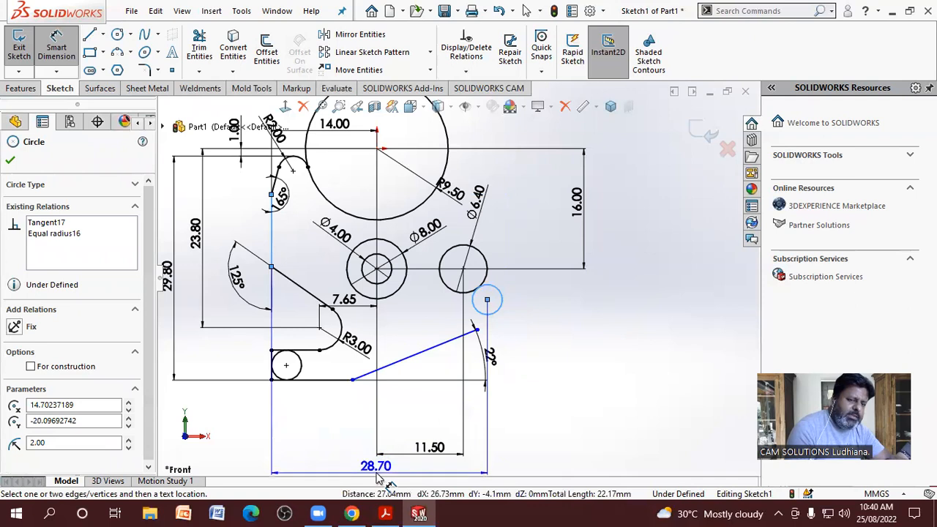
click(379, 476)
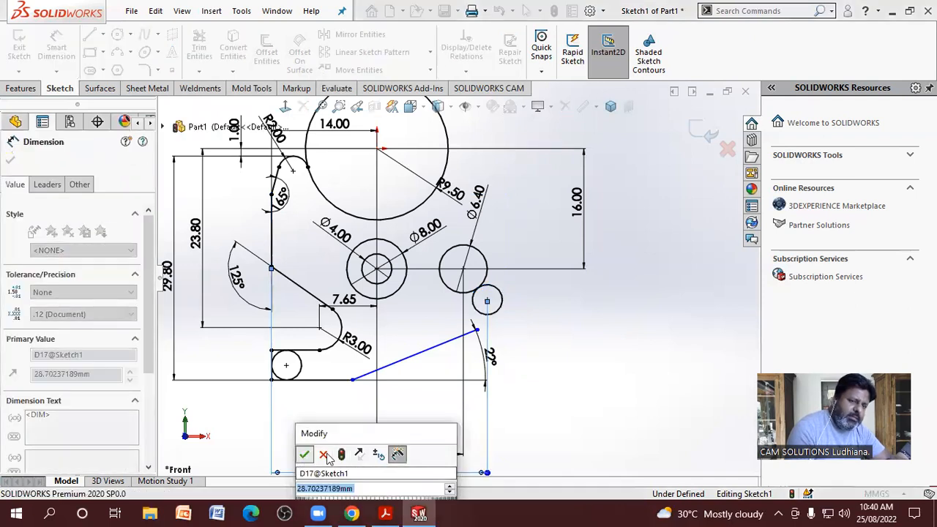
click(305, 455)
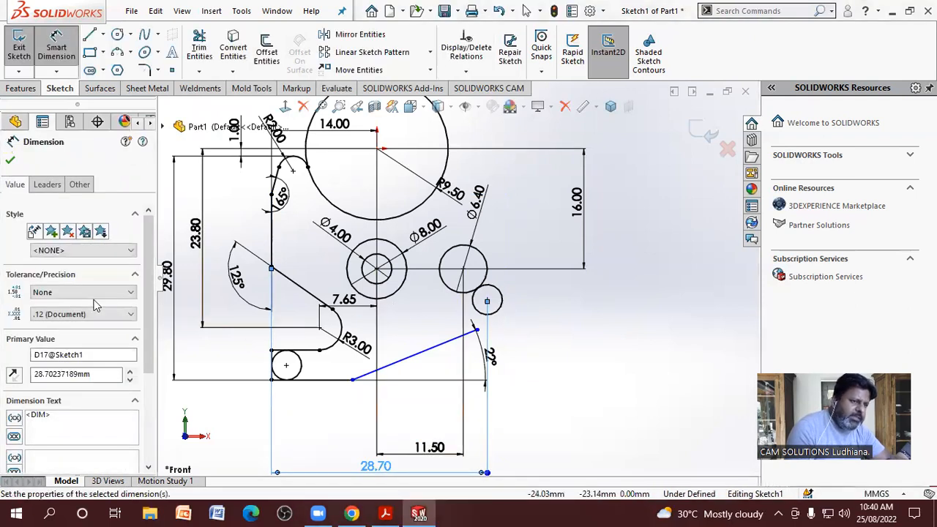
click(47, 183)
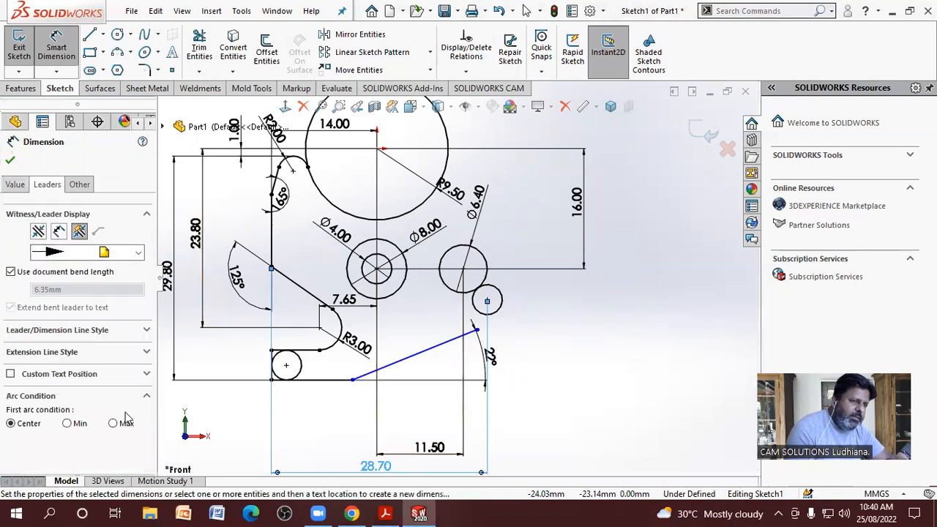
click(114, 423)
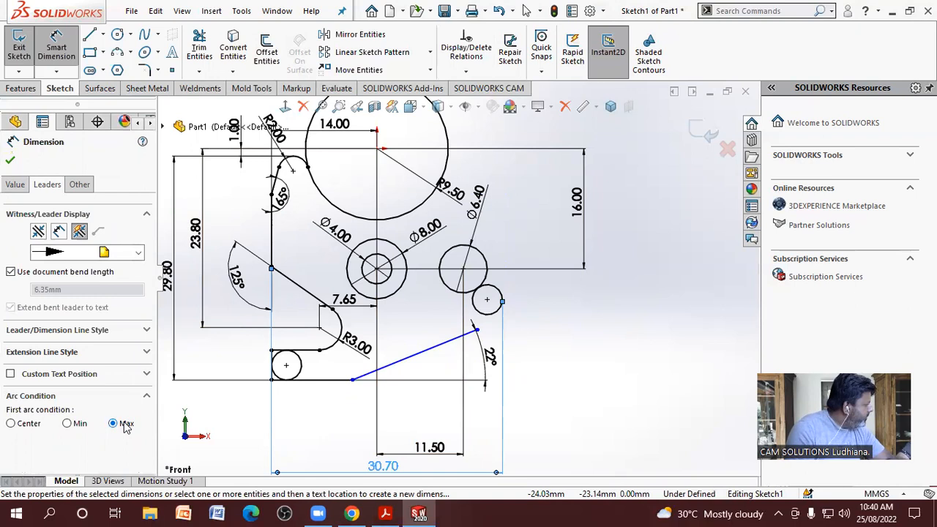
- Set the overall width from the left vertical line to the small circle's far edge to 30 mm
key(Escape)
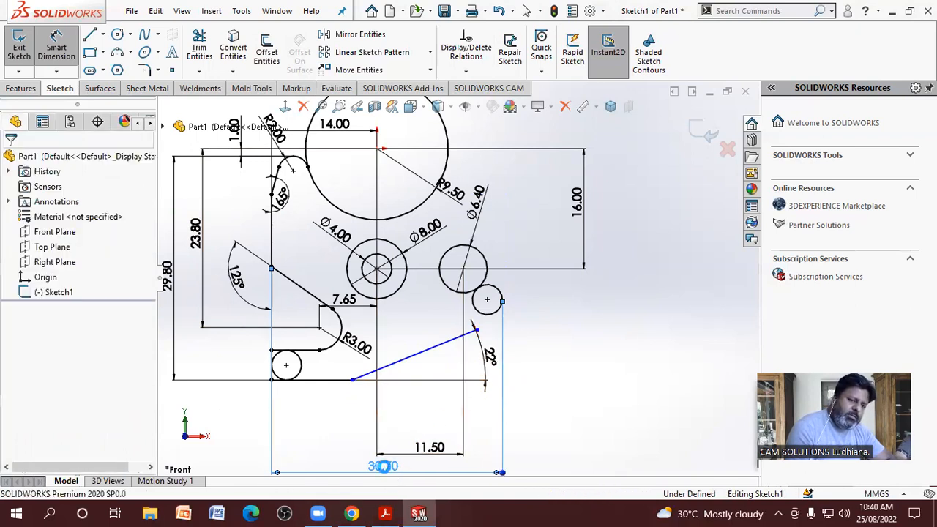
double_click(383, 466)
key(Escape)
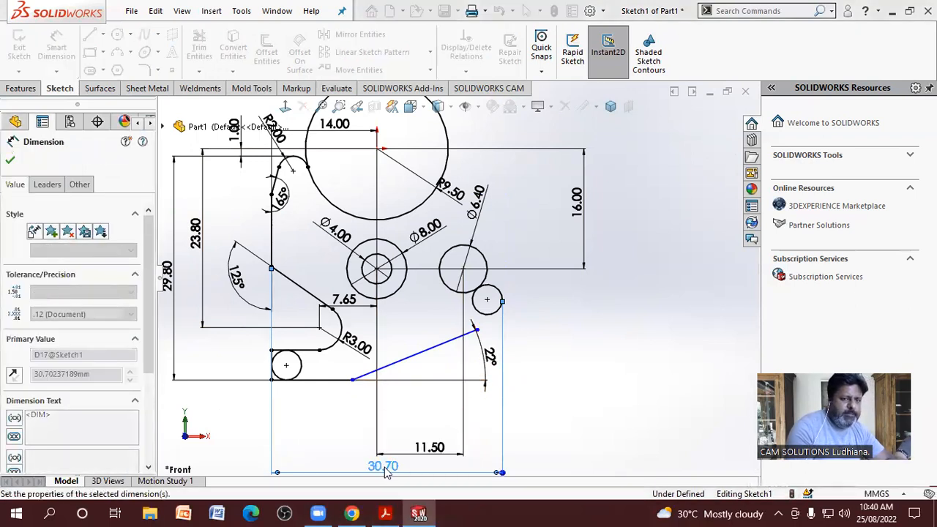
key(Escape)
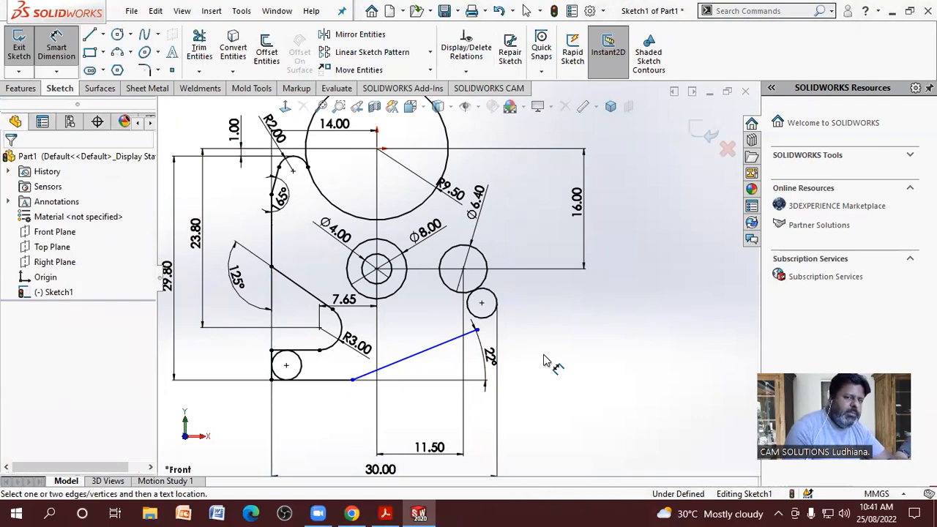
key(Escape)
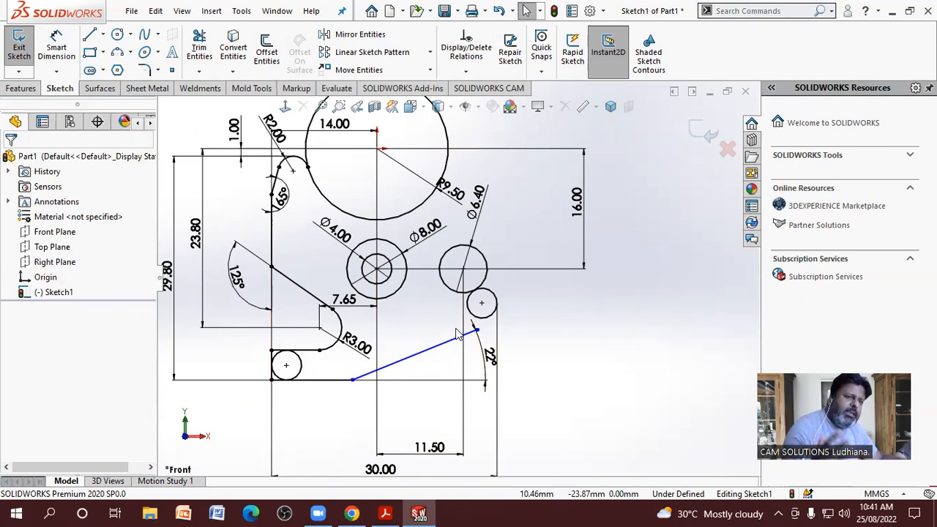
- Check 2d.pdf and make the 22° line tangent to the small circle below the 6.4 mm circle
scroll(522, 326, down, 2)
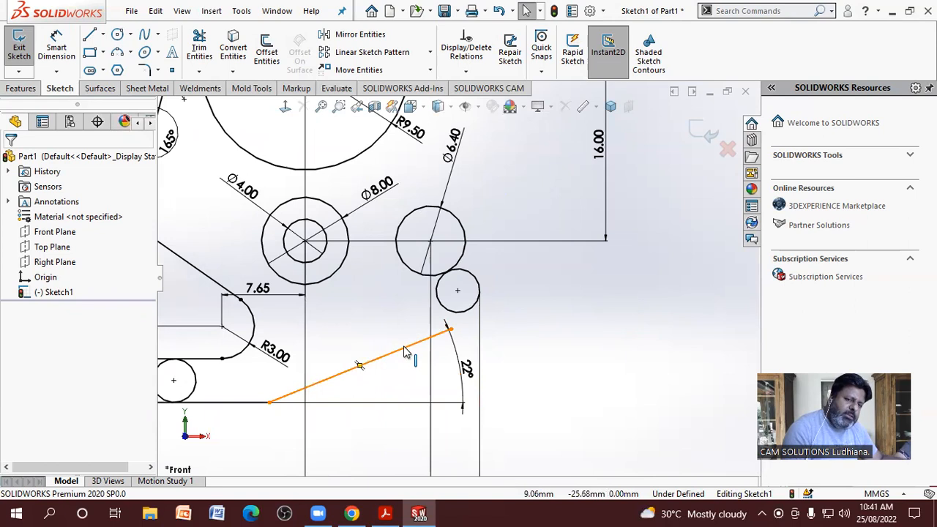
click(358, 366)
click(385, 513)
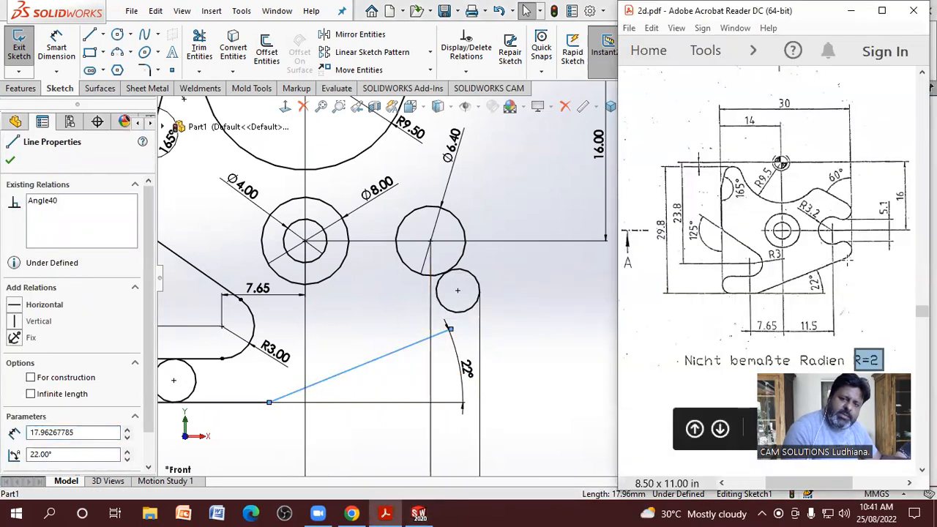
click(472, 311)
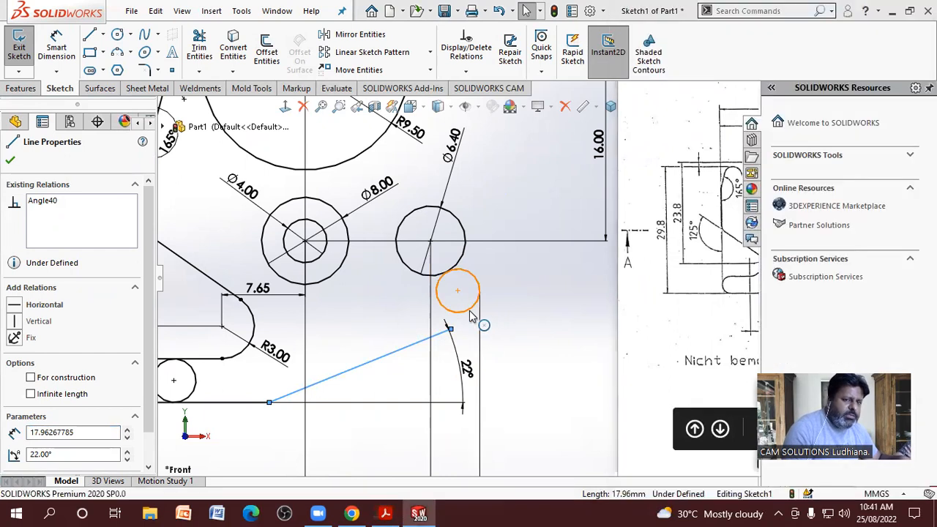
ctrl+click(271, 400)
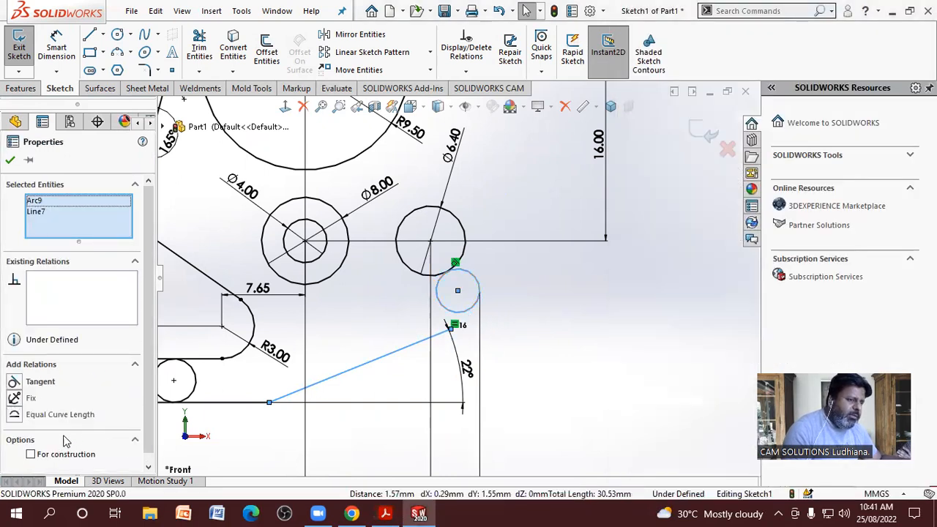
click(14, 381)
key(Escape)
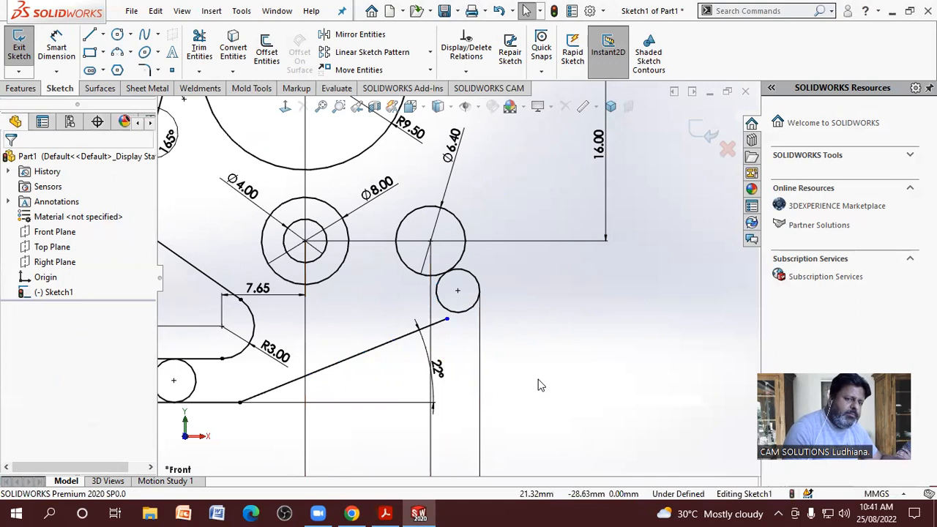
- Make the free upper endpoint of the 22° line coincident with the small circle
scroll(468, 315, down, 3)
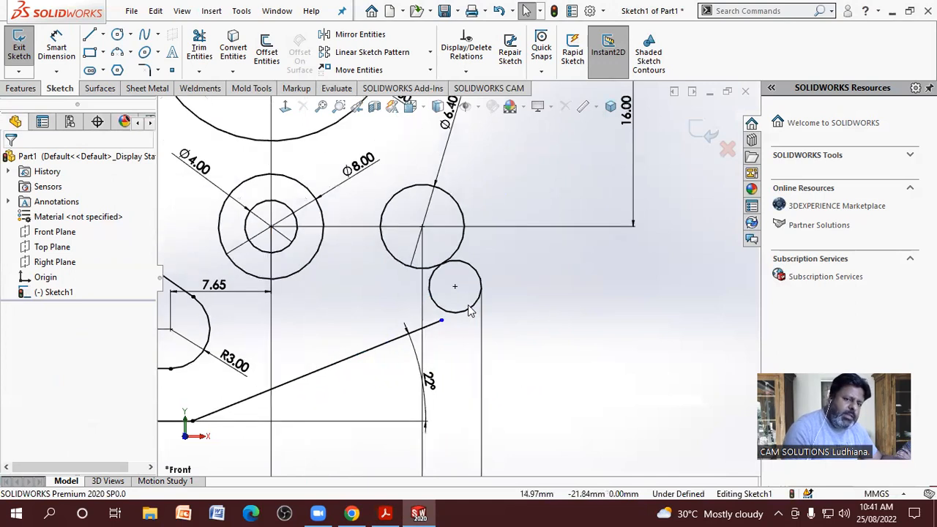
click(429, 325)
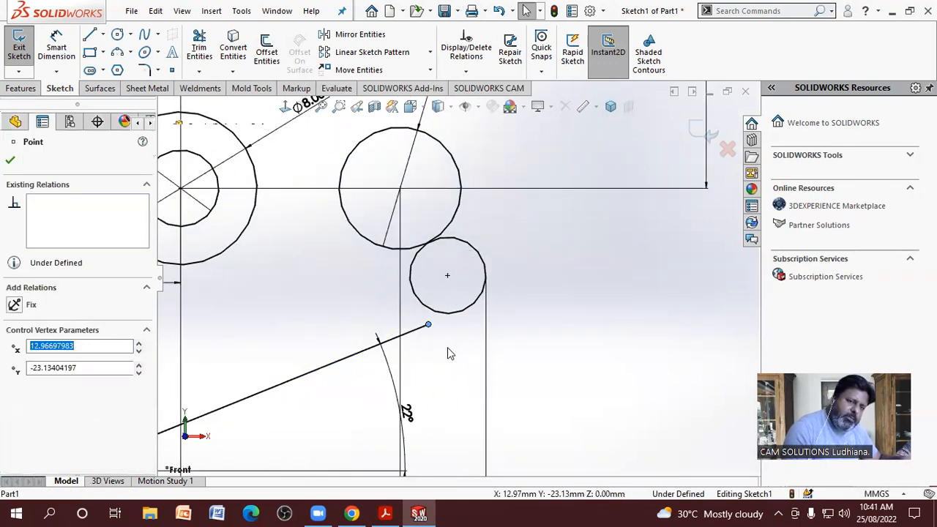
ctrl+click(469, 313)
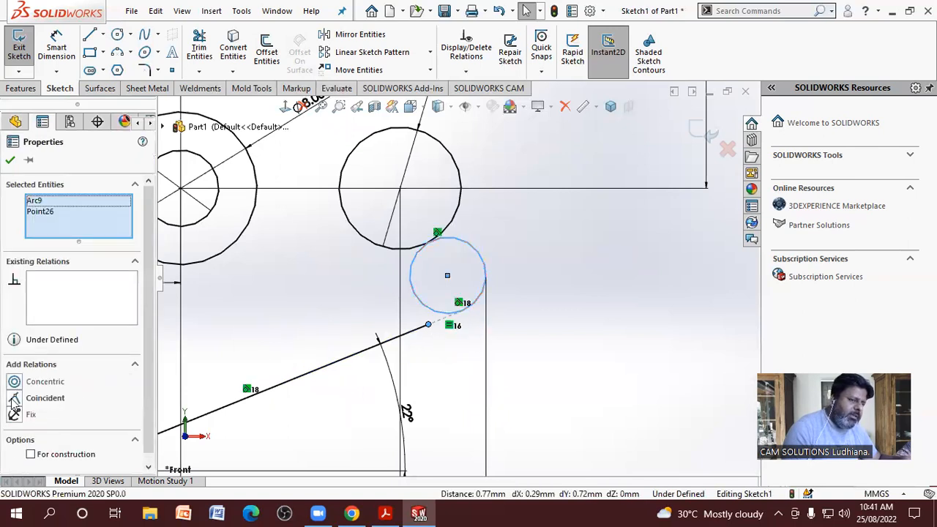
click(15, 399)
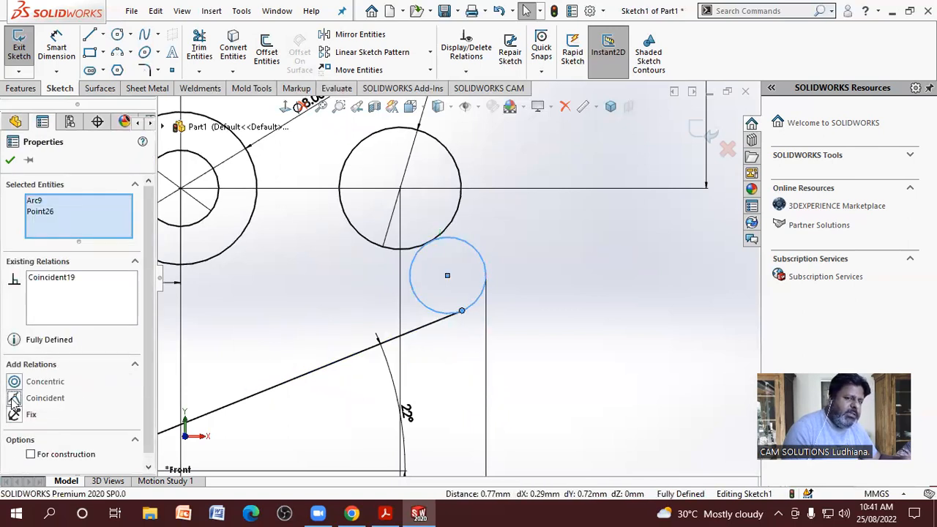
click(573, 336)
- Check 2d.pdf and draw a horizontal centerline from the centre of the concentric circles to the centre of the 6.4 mm circle
scroll(573, 336, up, 3)
scroll(570, 331, up, 3)
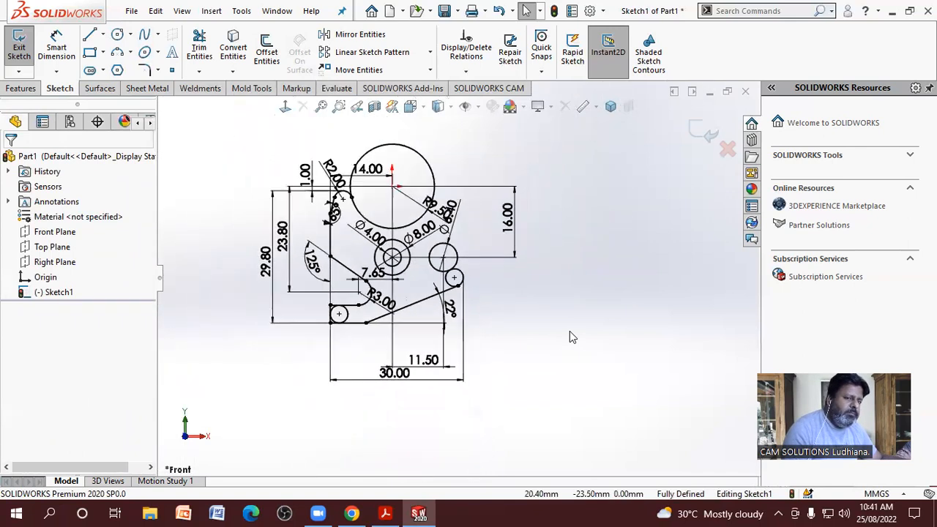
scroll(498, 242, down, 3)
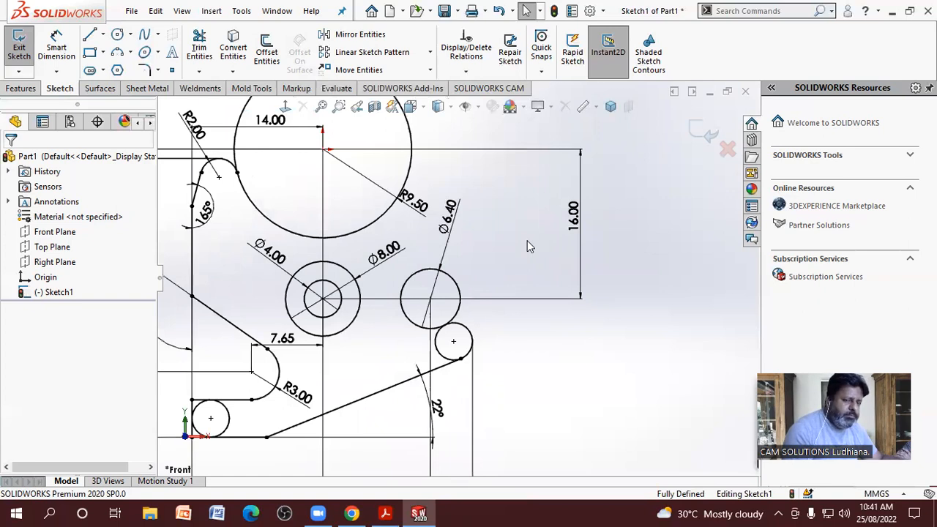
click(386, 513)
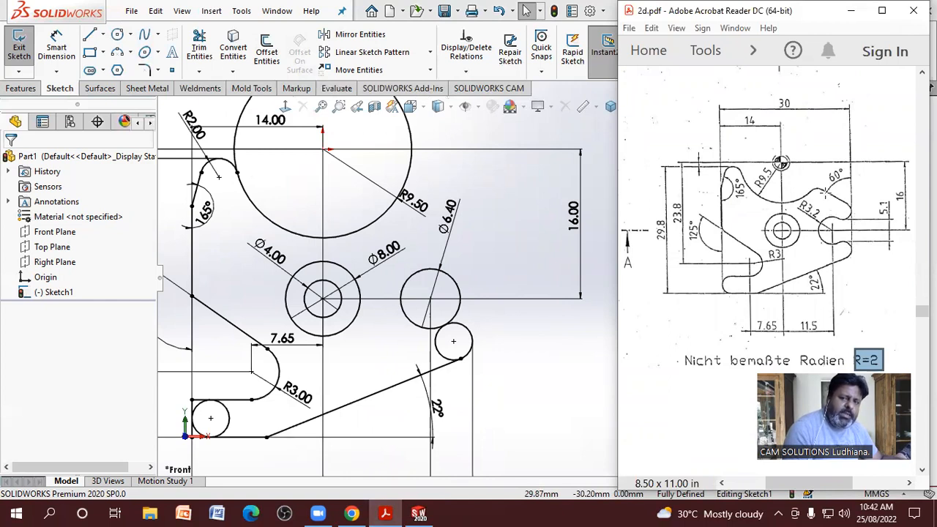
click(537, 373)
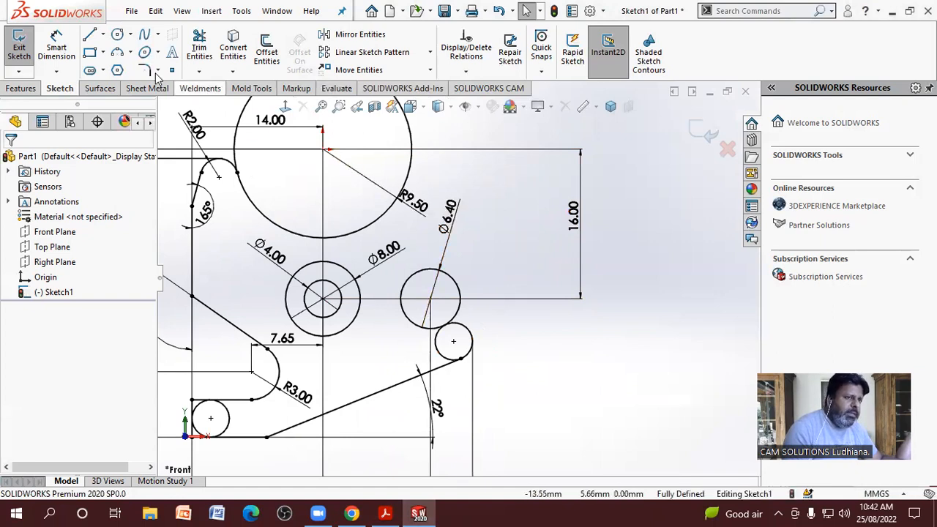
click(103, 34)
click(119, 68)
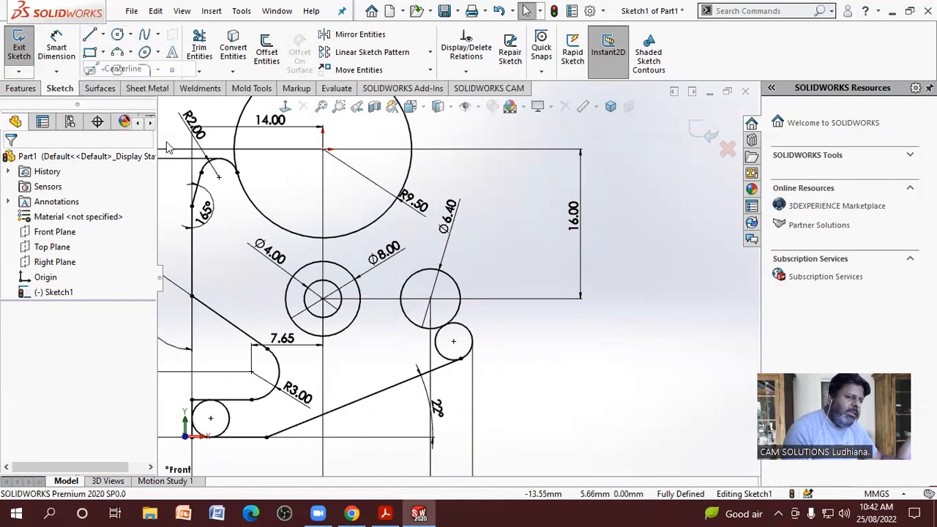
click(322, 299)
click(431, 298)
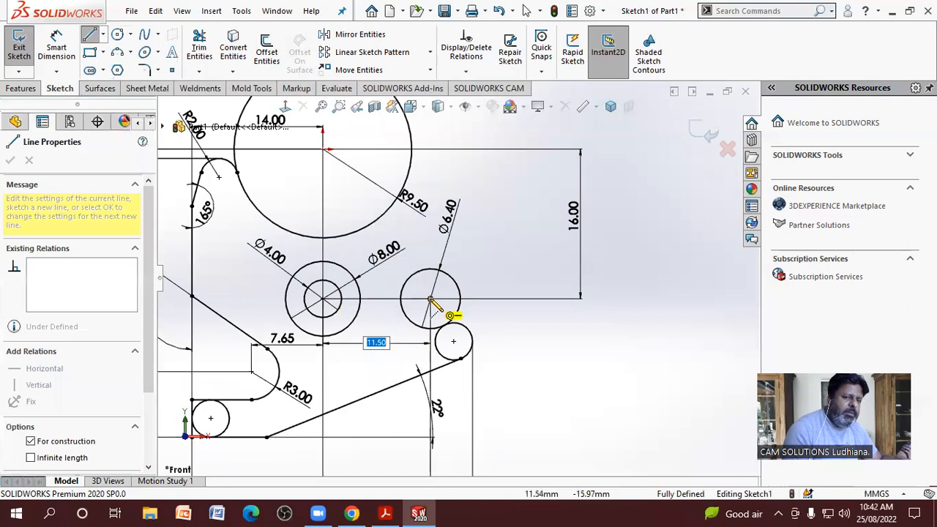
key(Escape)
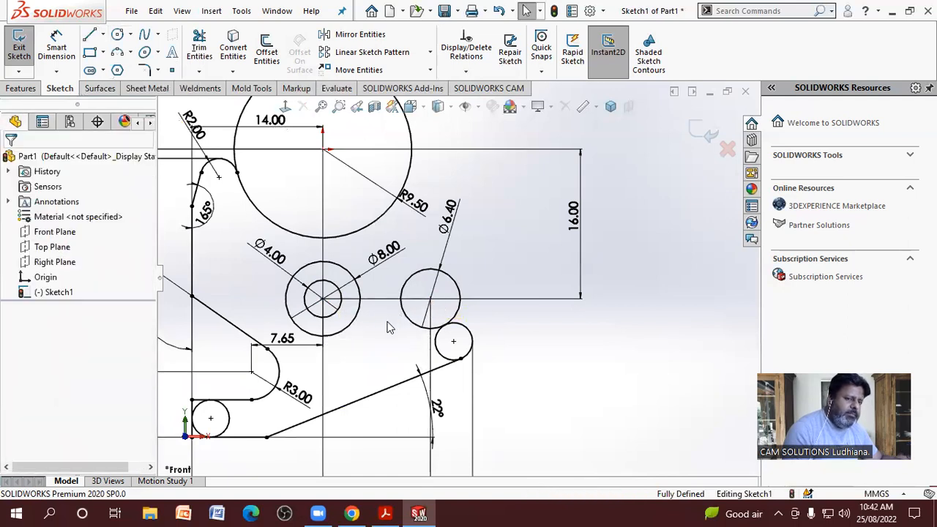
- Mirror a copy of the small circle below the 6.4 mm circle about the horizontal centerline
click(359, 35)
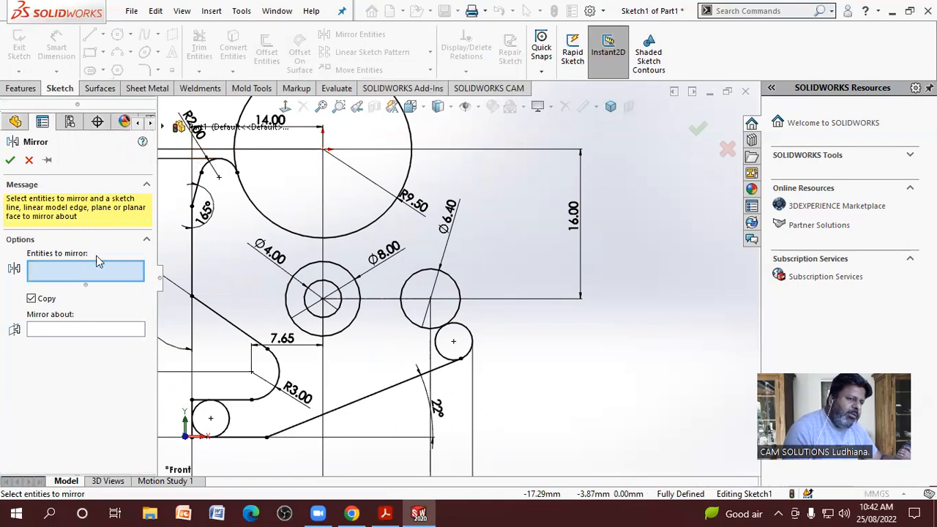
click(473, 342)
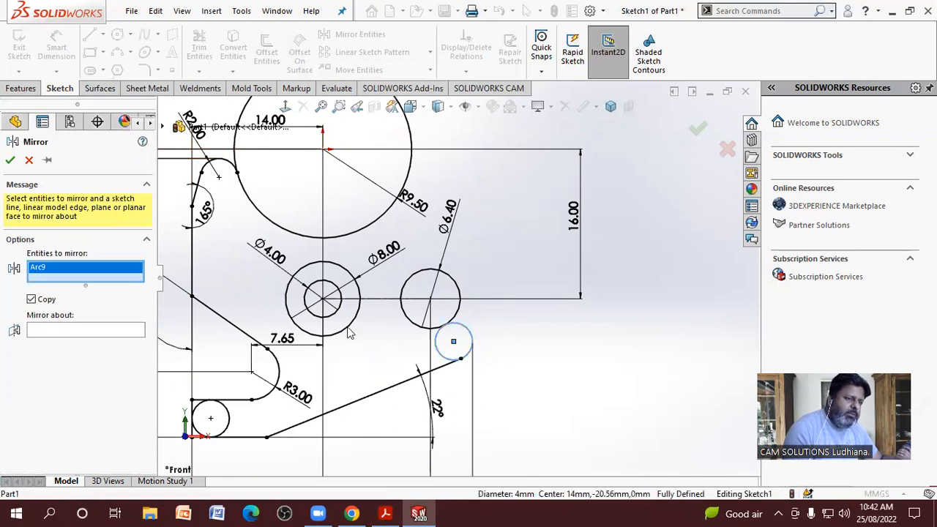
click(106, 331)
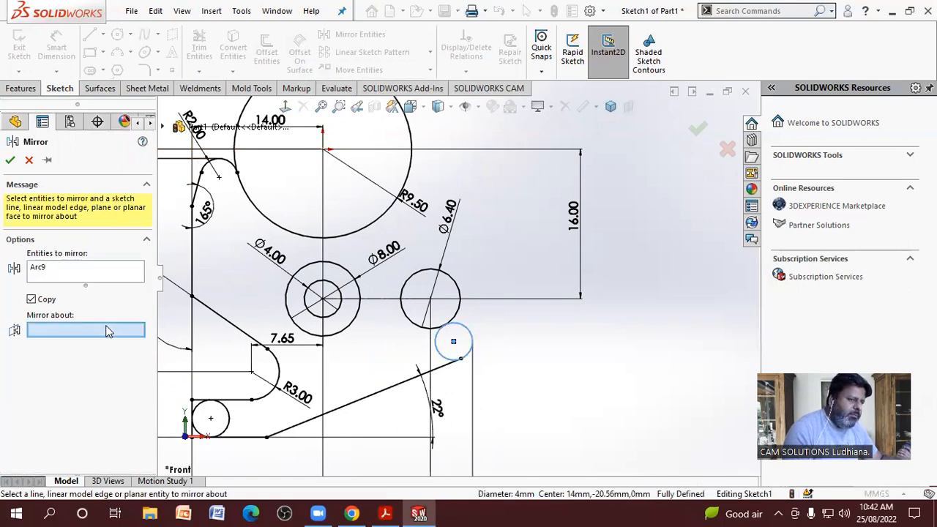
click(390, 298)
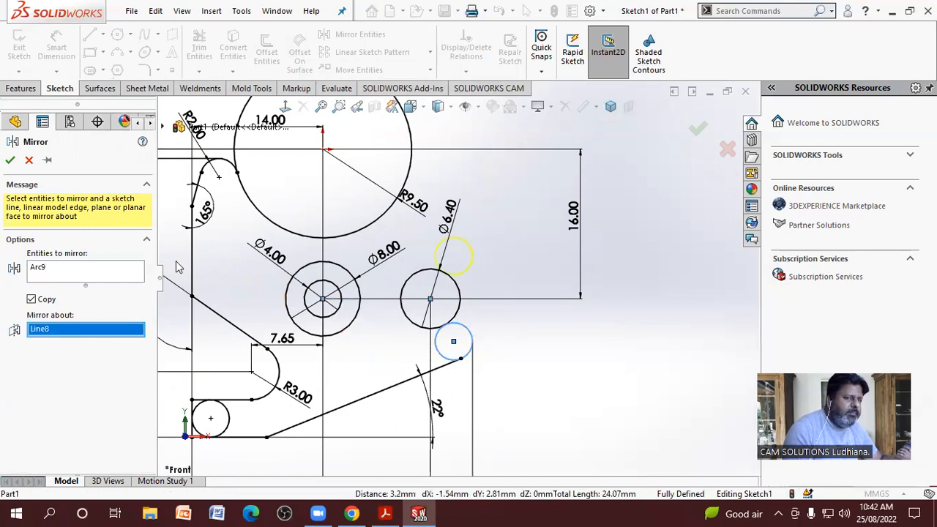
click(10, 160)
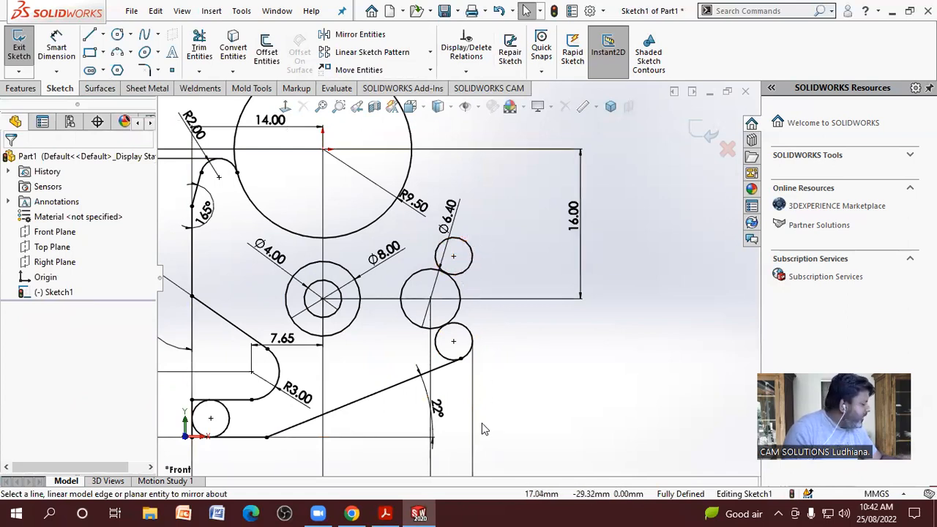
- Move the 6.4 mm diameter dimension to the lower right of its circle, clear of the mirrored small circle
scroll(510, 407, up, 4)
scroll(473, 203, down, 2)
scroll(472, 203, down, 2)
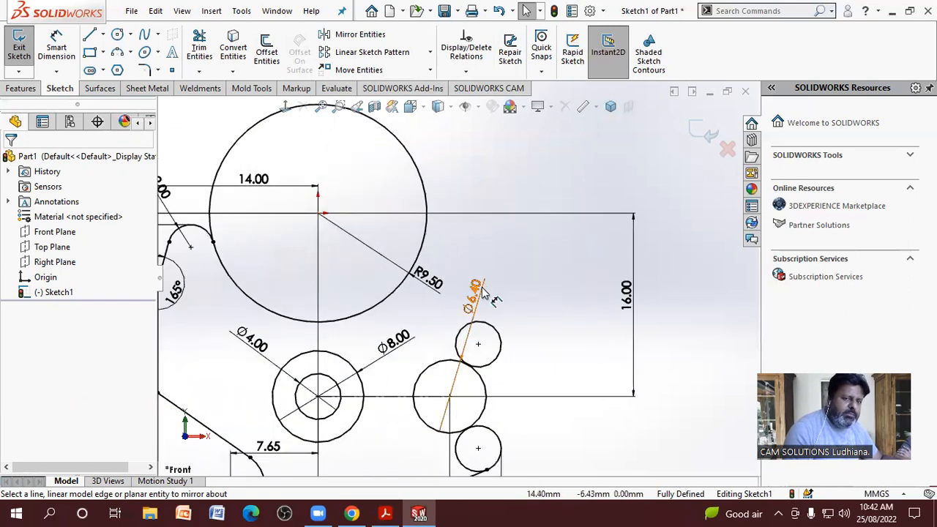
click(531, 422)
click(542, 429)
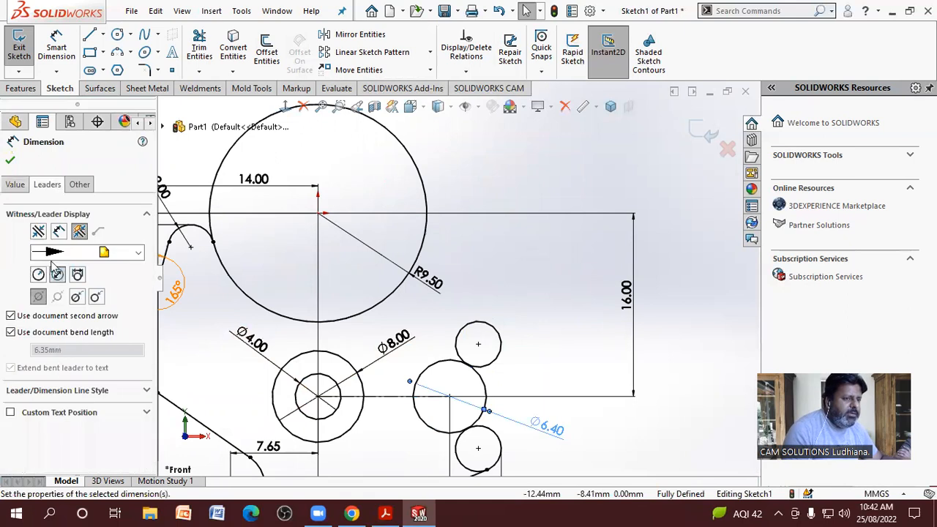
- Display the 6.4 mm circle's diameter dimension as a radius
click(57, 274)
click(615, 419)
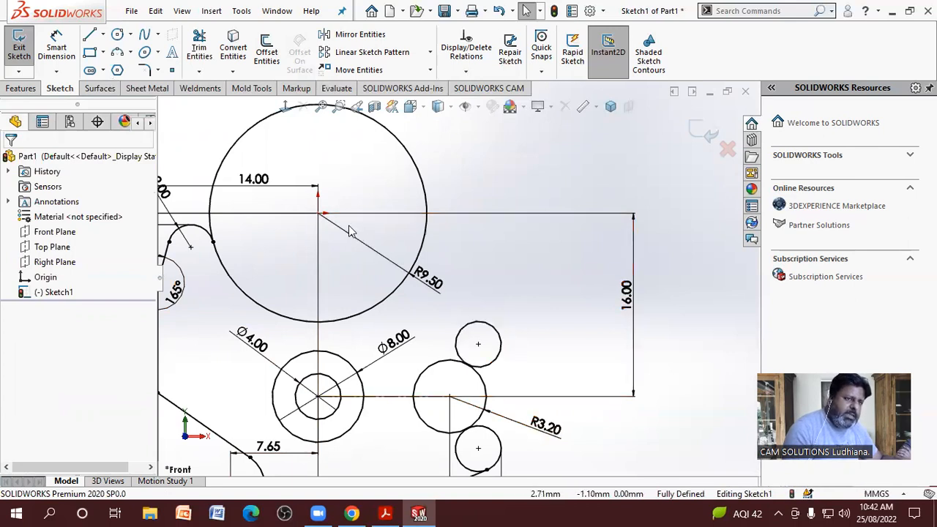
- Draw a line sloping down from inside the R9.5 circle to just beyond the upper small circle
click(90, 35)
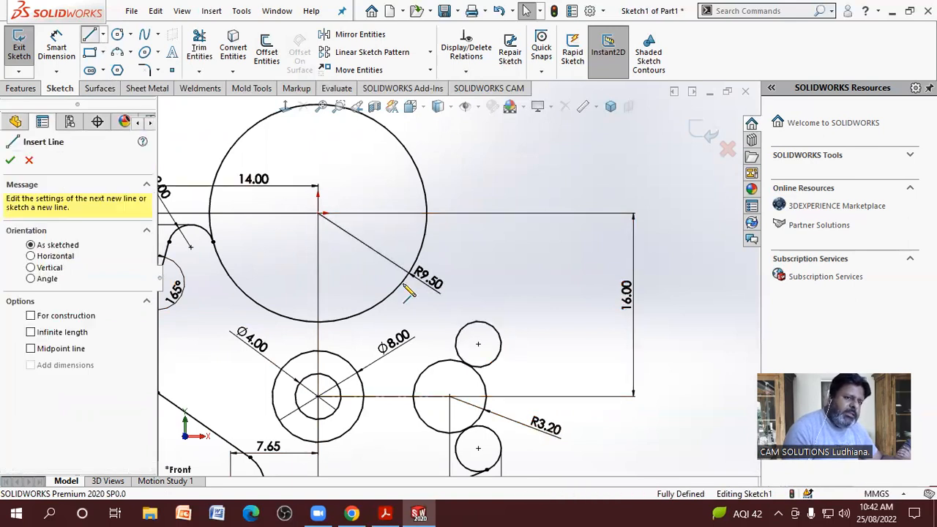
click(396, 242)
click(522, 344)
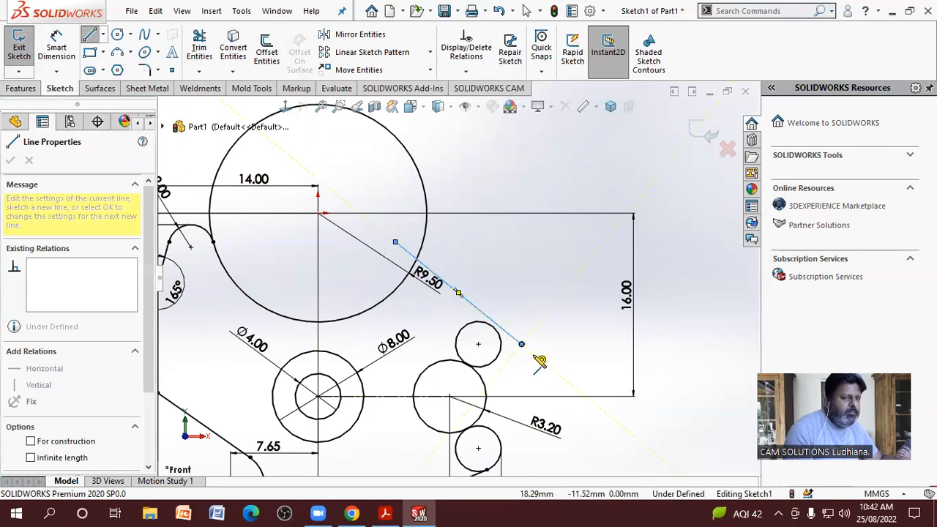
key(Escape)
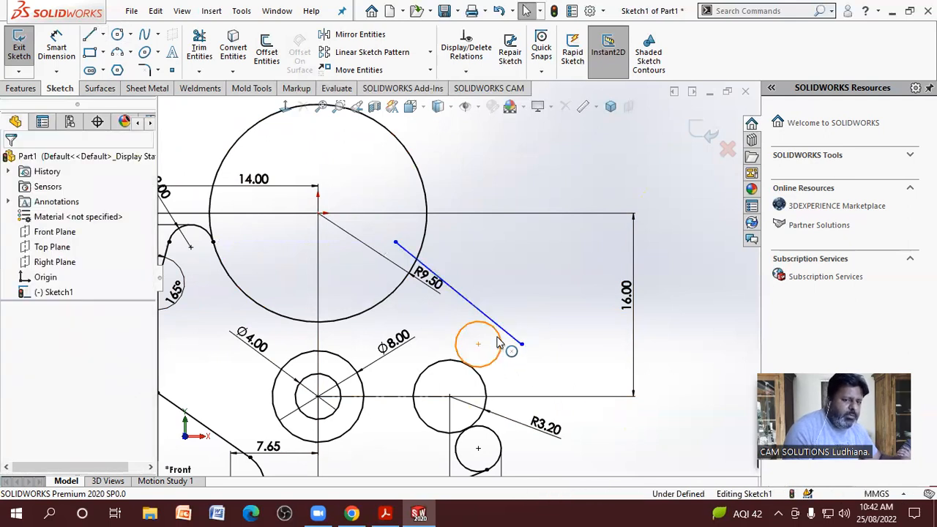
- Make the sloping line tangent to the upper small circle
click(502, 334)
click(503, 329)
ctrl+click(500, 341)
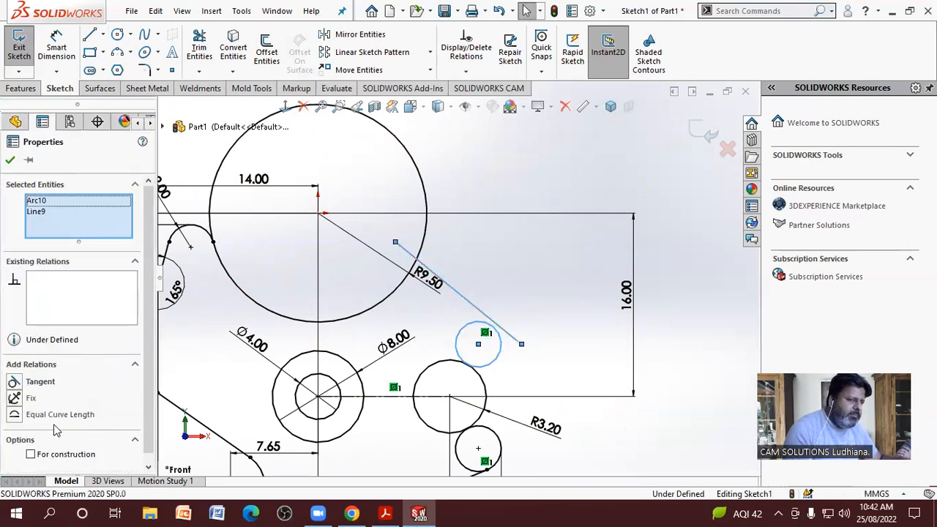
click(13, 382)
click(578, 273)
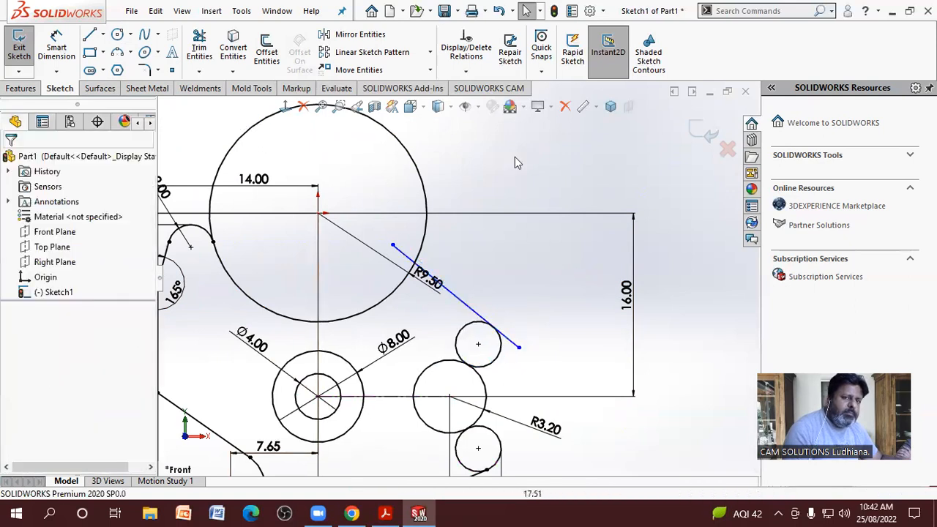
- Trim the end of the sloping line that extends past its tangent point on the upper small circle
click(199, 45)
click(515, 344)
key(Escape)
- Check the line's angle in 2d.pdf and dimension the sloping line at 60° from vertical at its lower endpoint
click(384, 512)
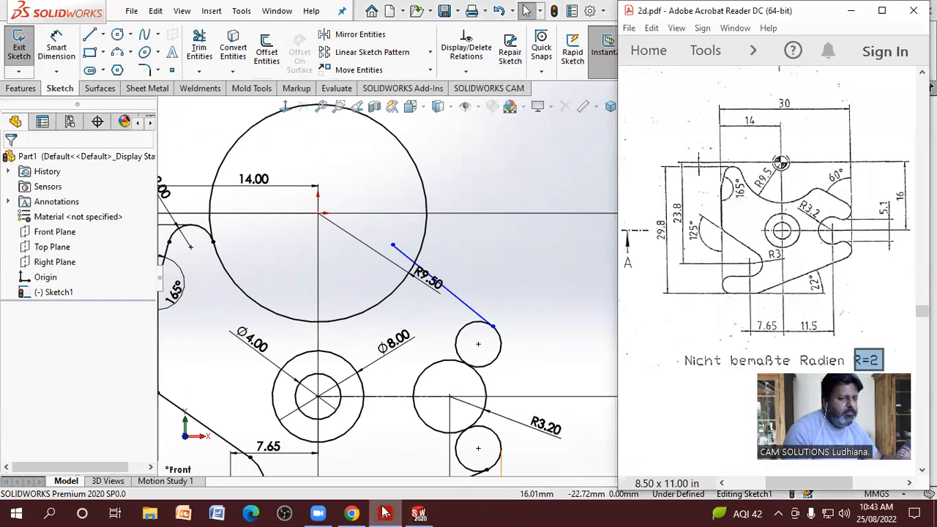
click(385, 513)
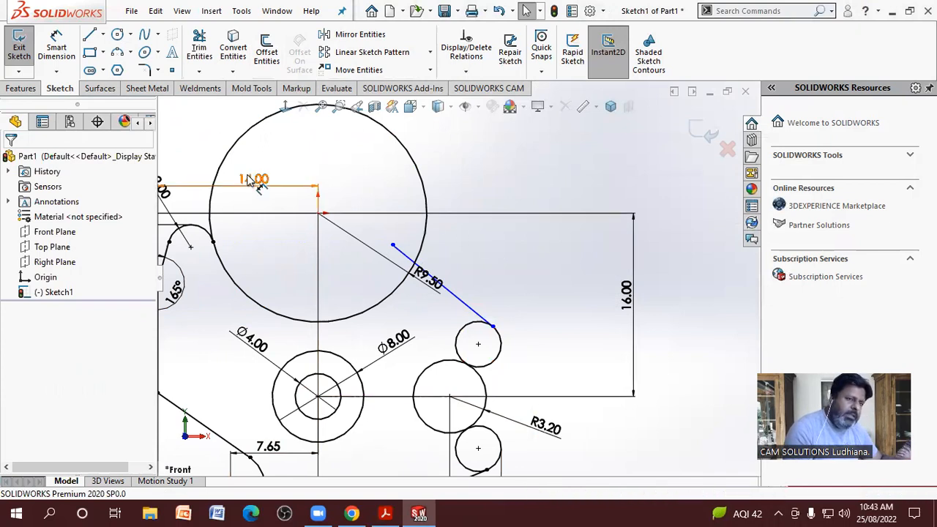
click(69, 46)
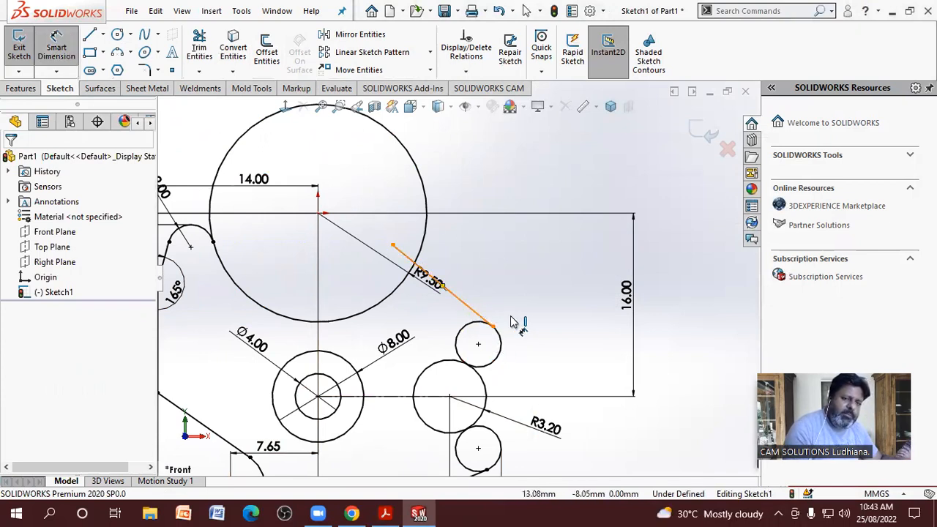
click(488, 322)
click(492, 326)
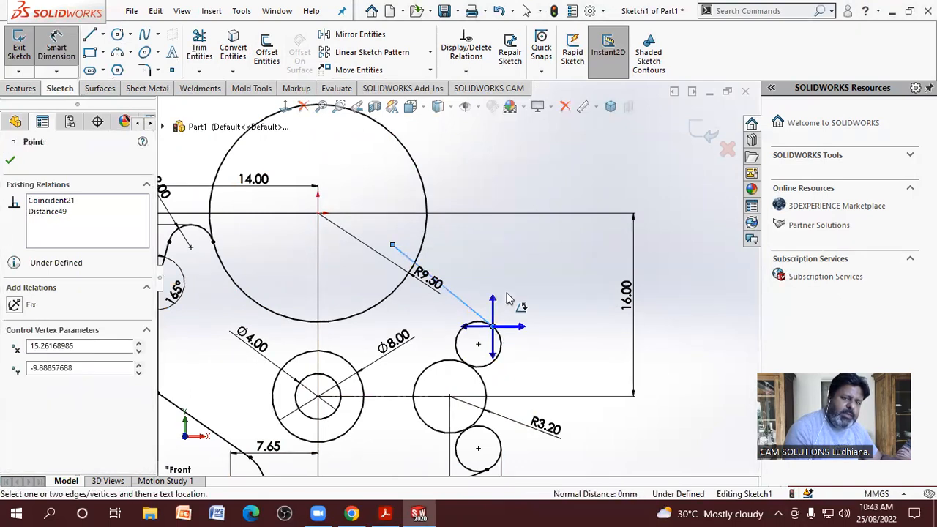
click(494, 296)
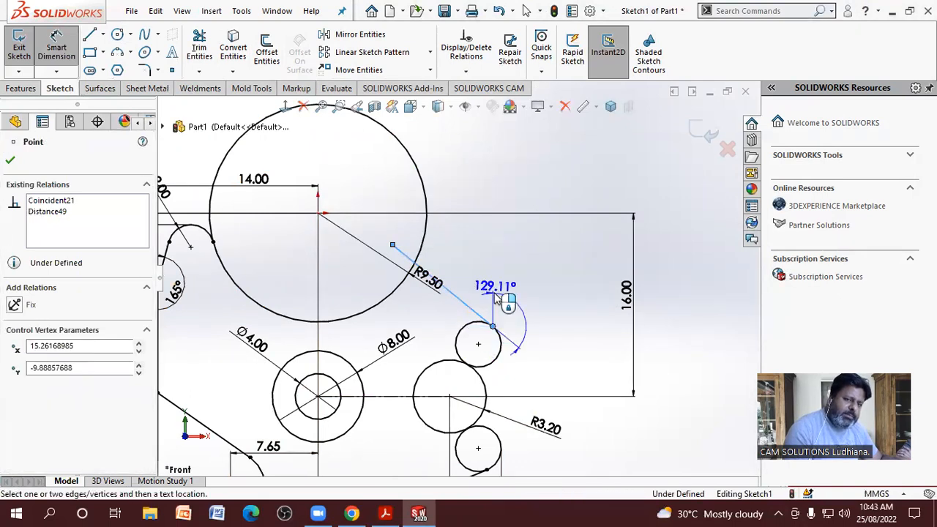
click(471, 279)
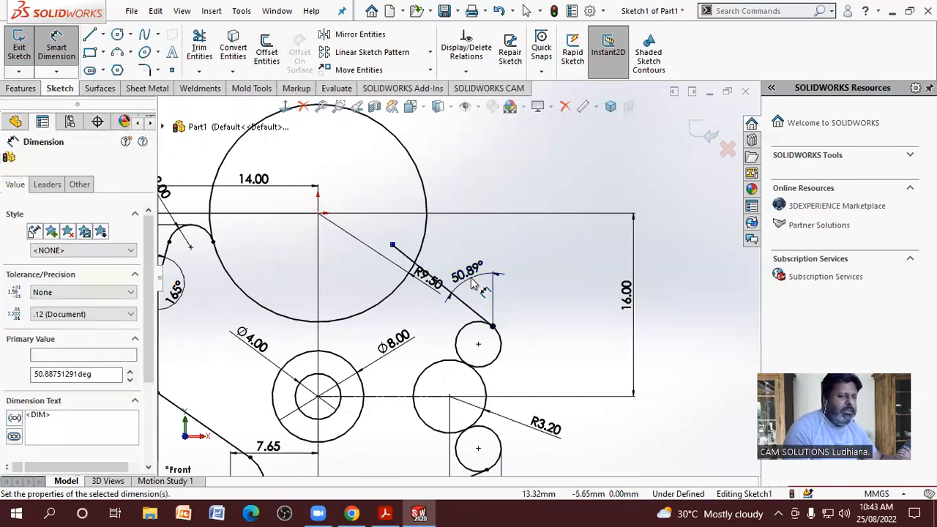
text(60)
key(Return)
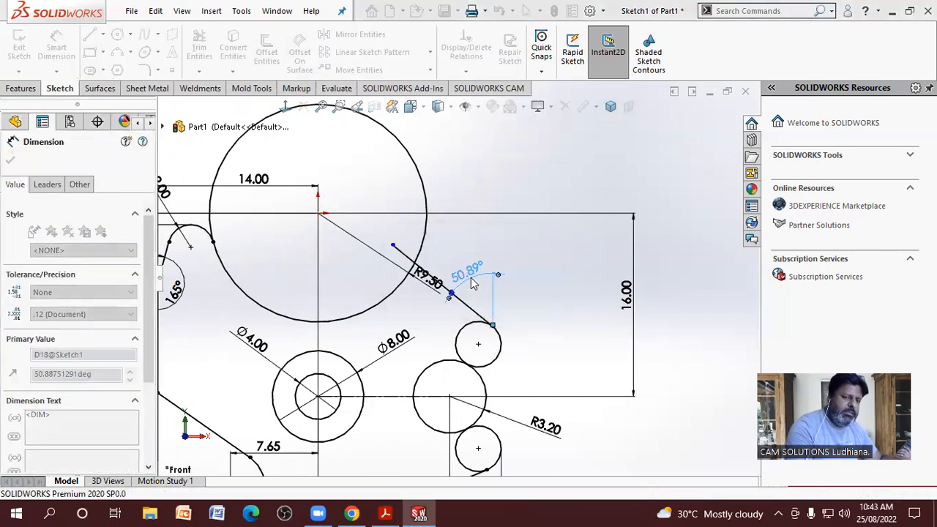
click(555, 266)
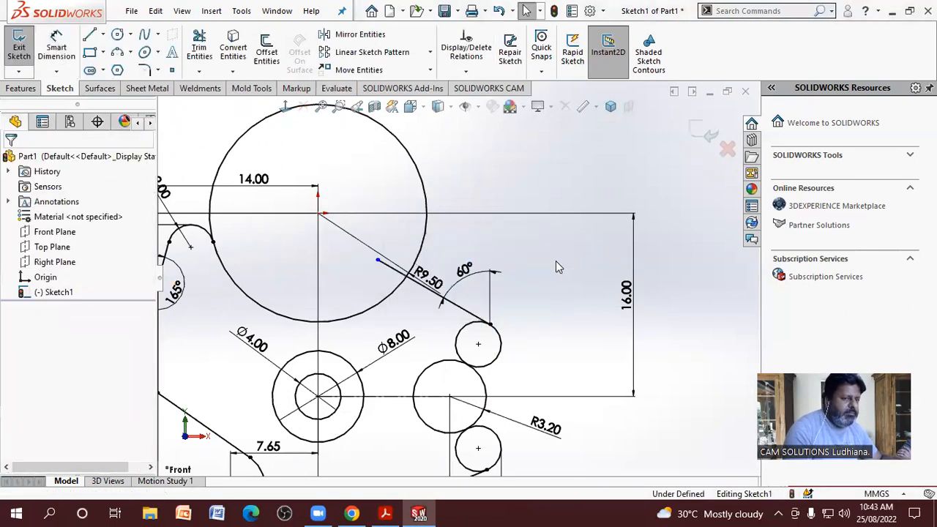
- Trim the sloping line's excess inside the R9.5 circle and remove the upper part of that circle
click(199, 48)
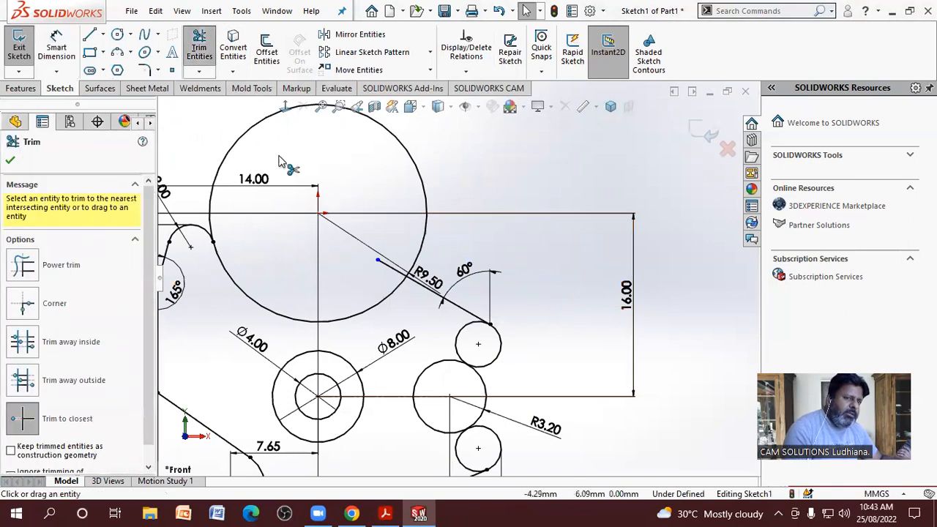
click(377, 261)
click(407, 162)
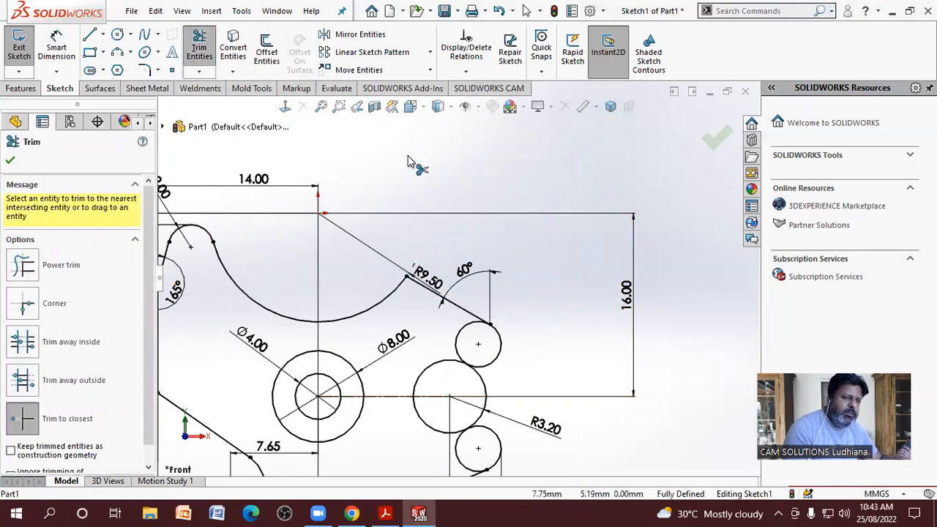
- Trim the inner portions of both small circles and the open side of the R3.2 circle to form the rounded notch
click(462, 341)
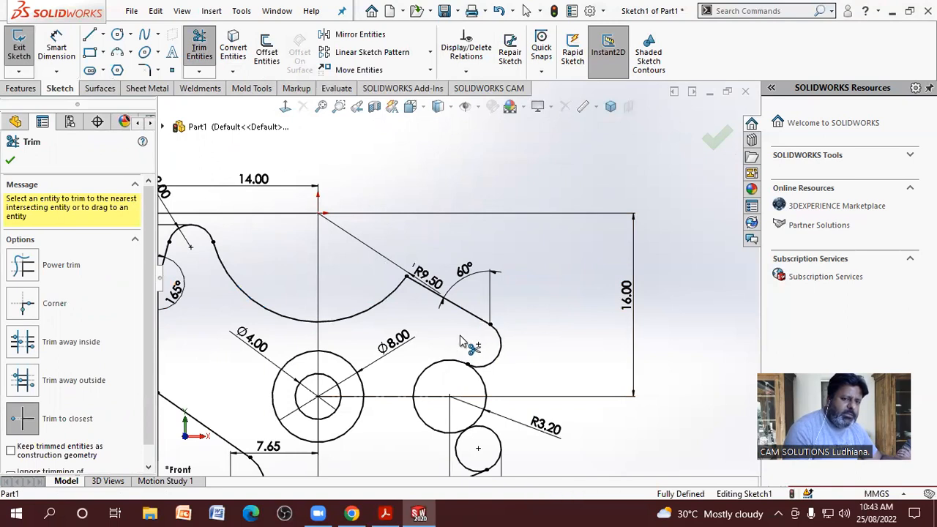
click(459, 464)
click(487, 399)
scroll(537, 358, up, 3)
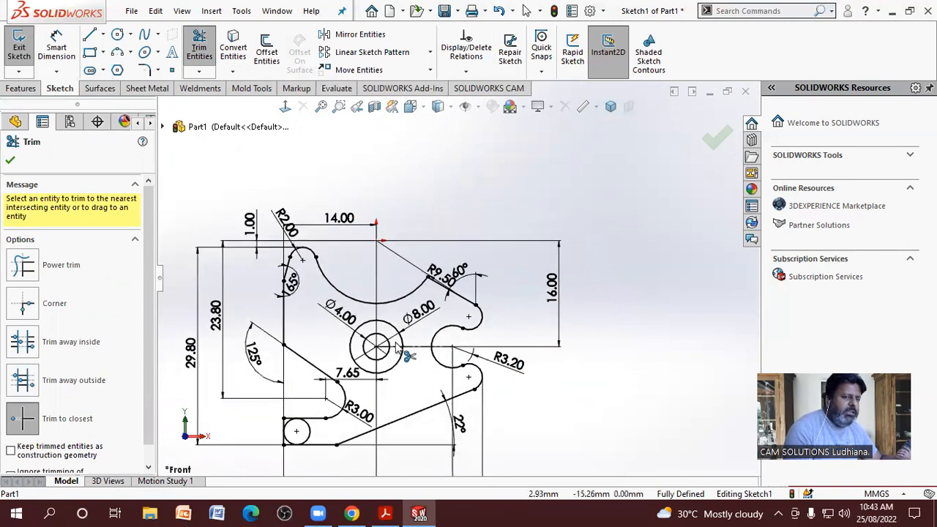
key(Escape)
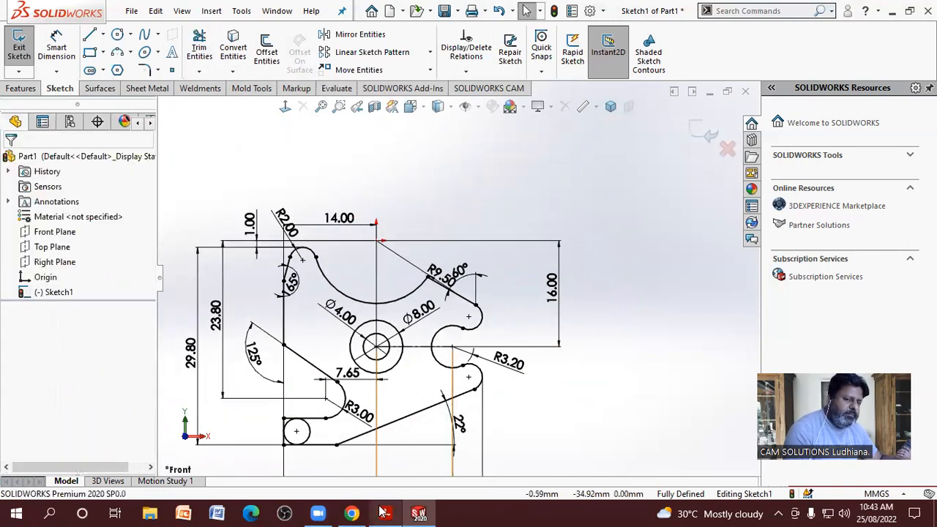
- Check the profile against 2d.pdf and move the R9.5 dimension below its arc, clear of the 60° dimension
click(385, 513)
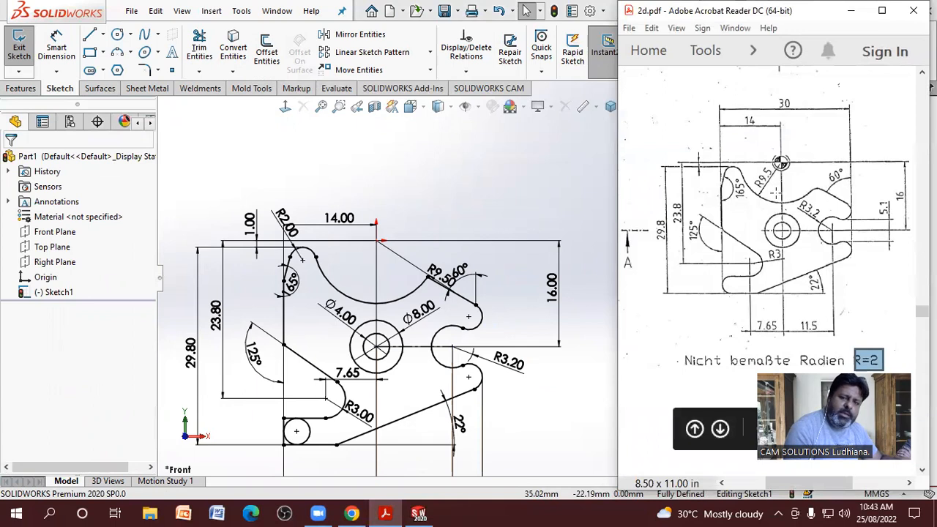
click(506, 269)
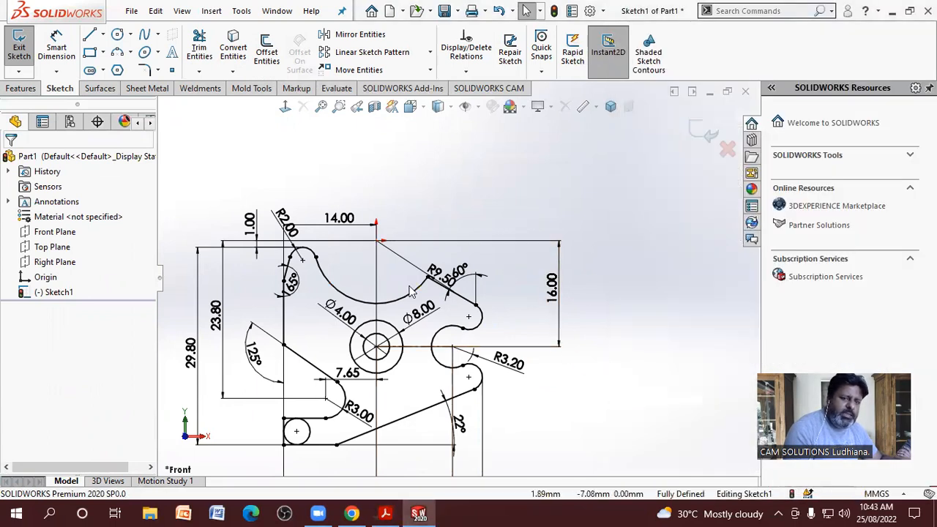
scroll(462, 276, down, 3)
mouse_move(427, 288)
mouse_down()
mouse_move(346, 336)
mouse_move(351, 347)
mouse_up()
click(546, 288)
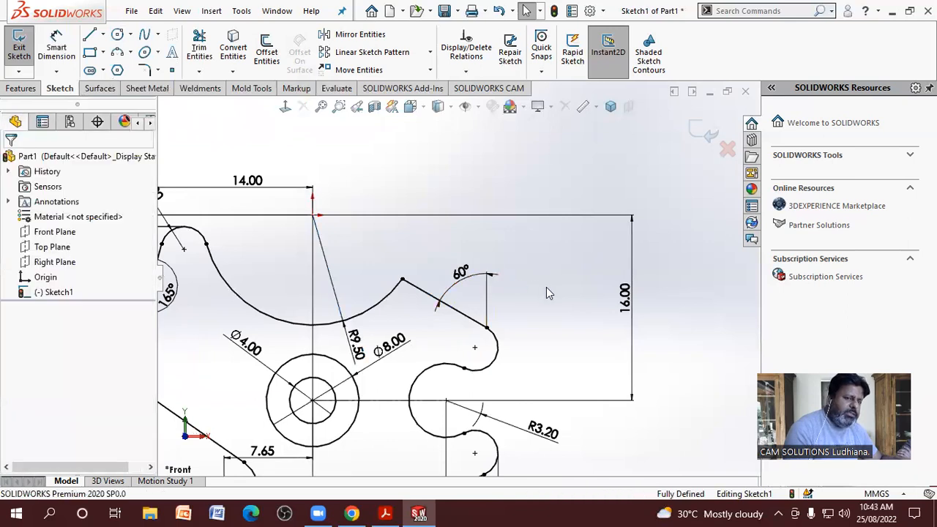
- Fillet the corner between the R9.5 arc and the 60° line with a 2 mm radius
click(144, 71)
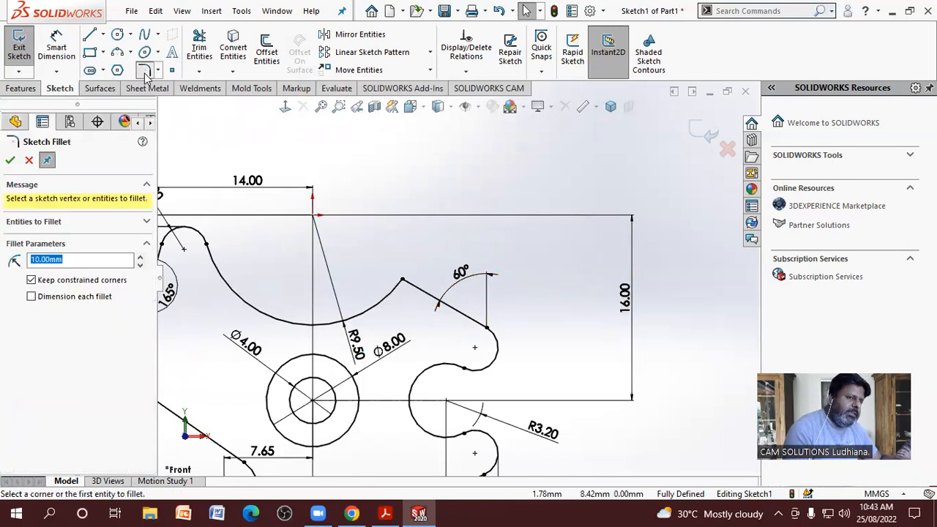
text(2)
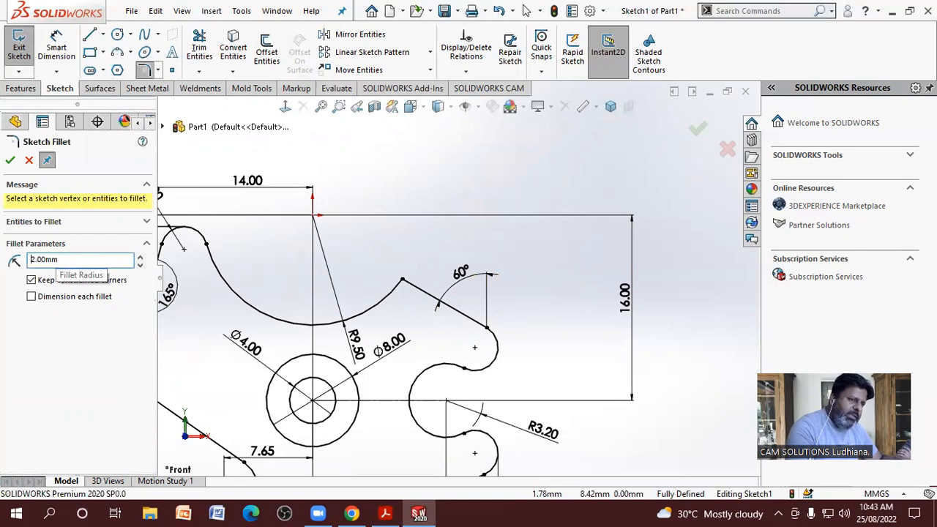
click(397, 291)
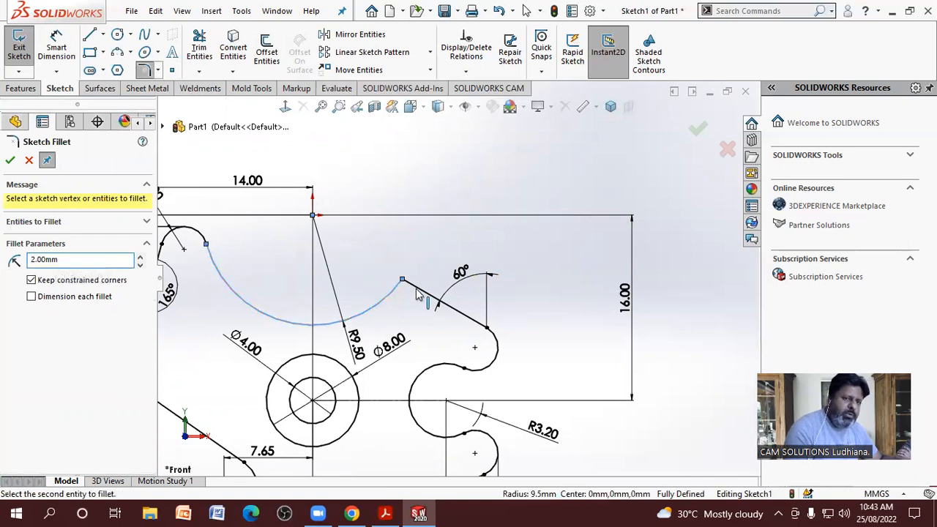
click(420, 293)
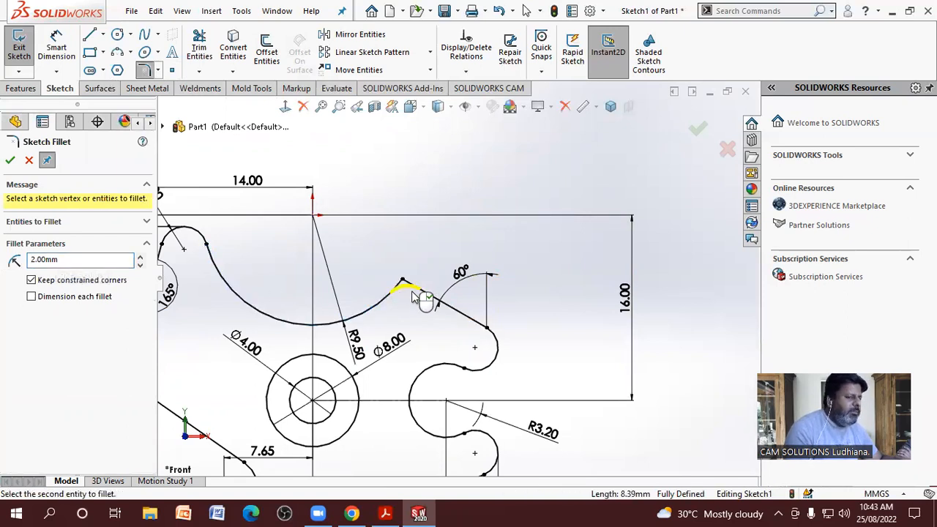
click(10, 161)
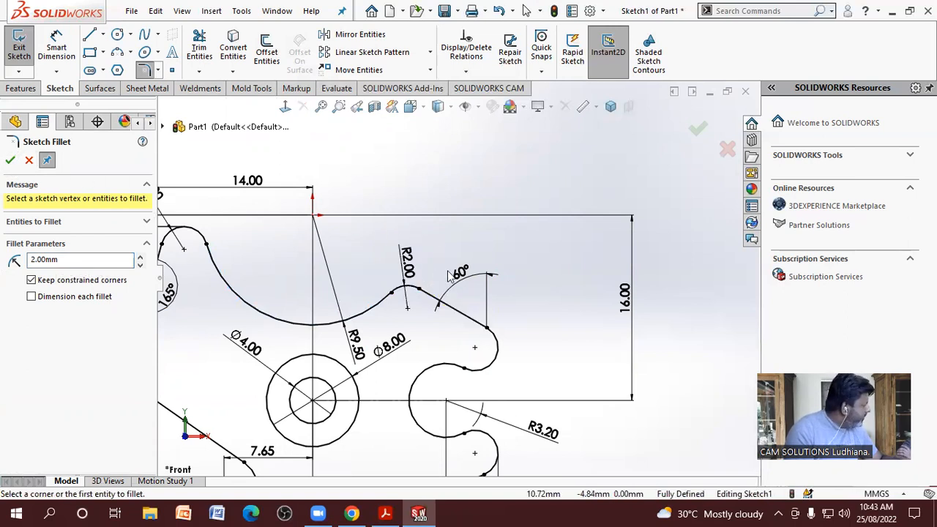
- Compare the rounded lower-left end of the profile in 2d.pdf with the small circle and lines in the sketch
scroll(528, 267, up, 3)
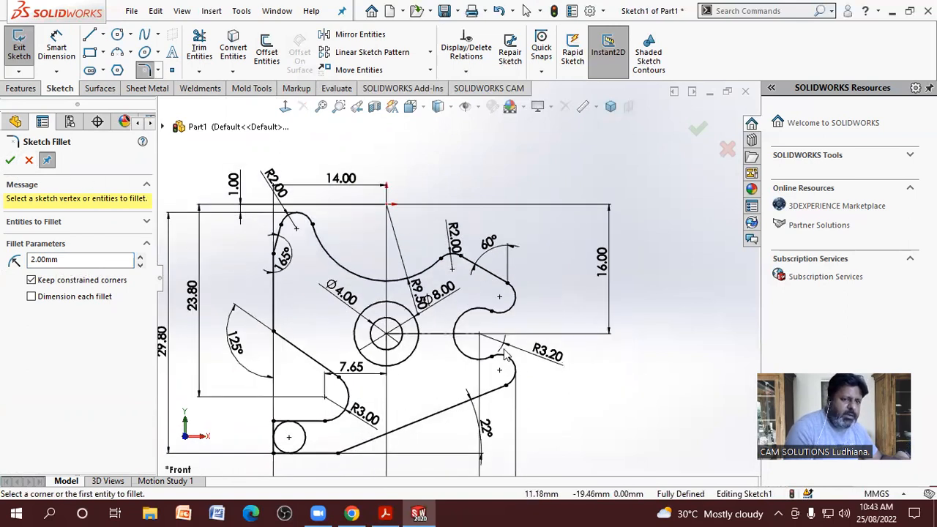
scroll(477, 377, up, 1)
scroll(474, 378, down, 1)
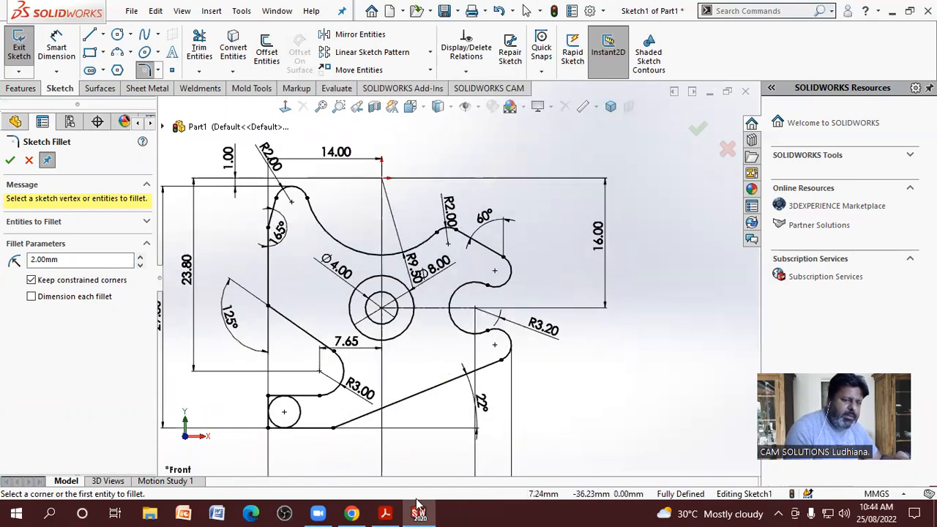
click(385, 512)
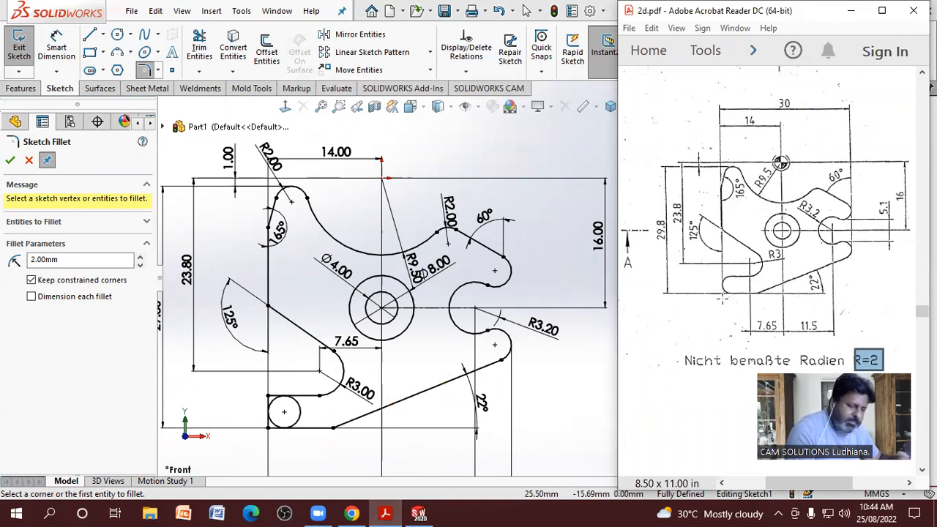
ctrl+scroll(723, 296, up, 2)
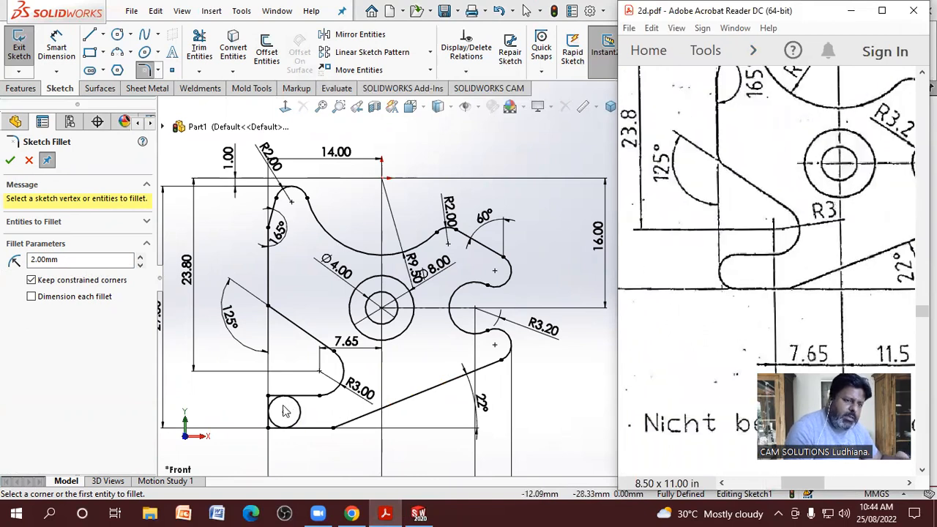
scroll(348, 408, down, 2)
scroll(366, 366, up, 3)
scroll(381, 336, down, 4)
scroll(435, 308, down, 3)
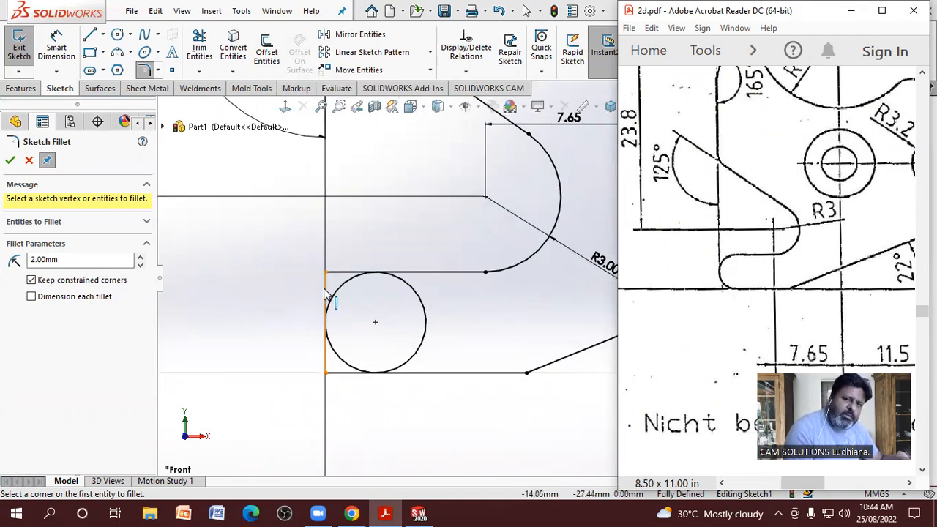
scroll(472, 337, up, 2)
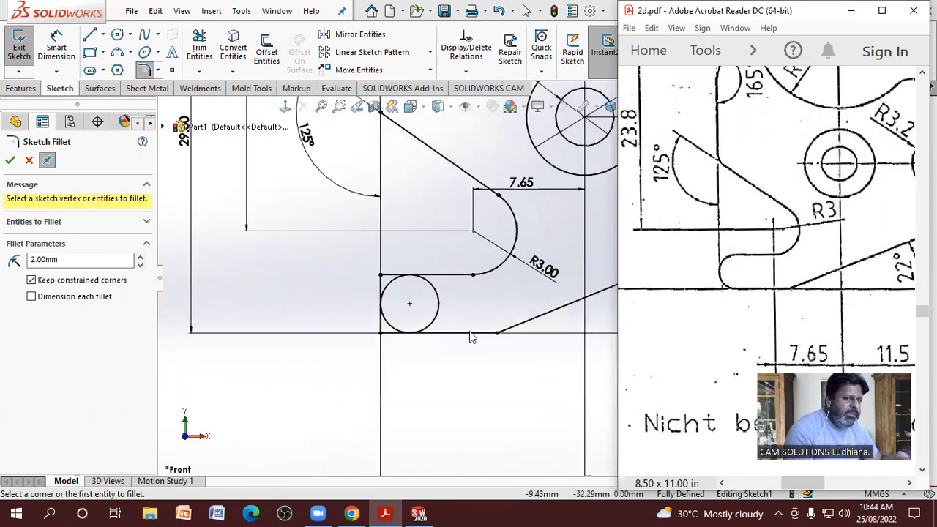
scroll(497, 256, down, 1)
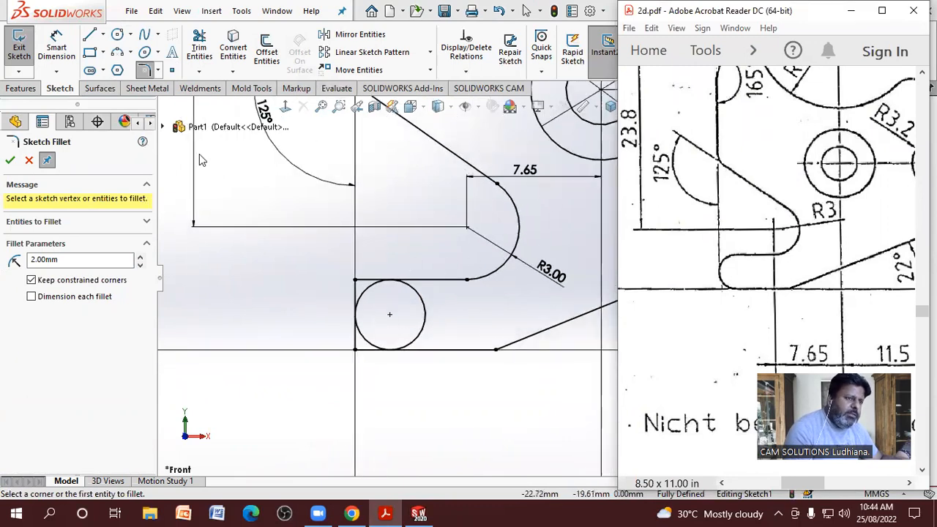
- Trim the inner half of the small lower-left circle and the straight corner segments around it, keeping trimmed entities as construction geometry
click(200, 48)
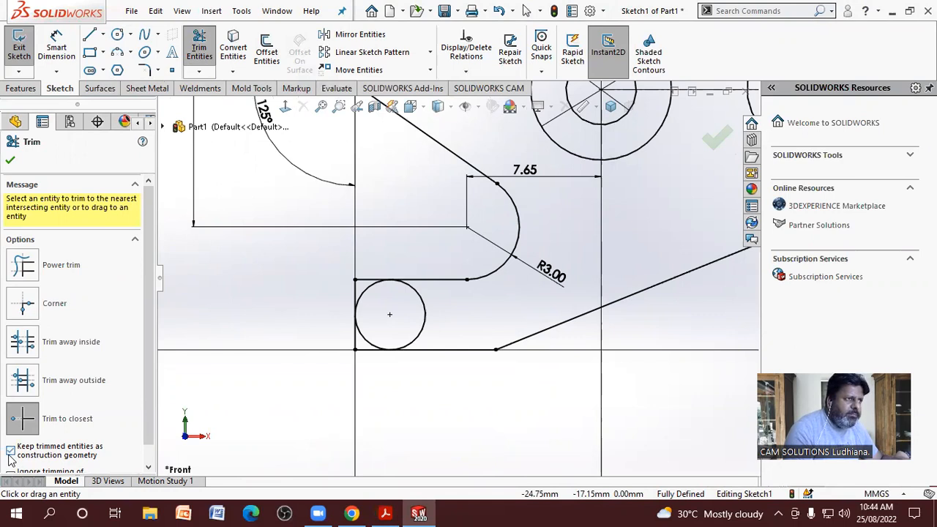
click(427, 328)
click(11, 452)
scroll(377, 367, down, 3)
click(377, 208)
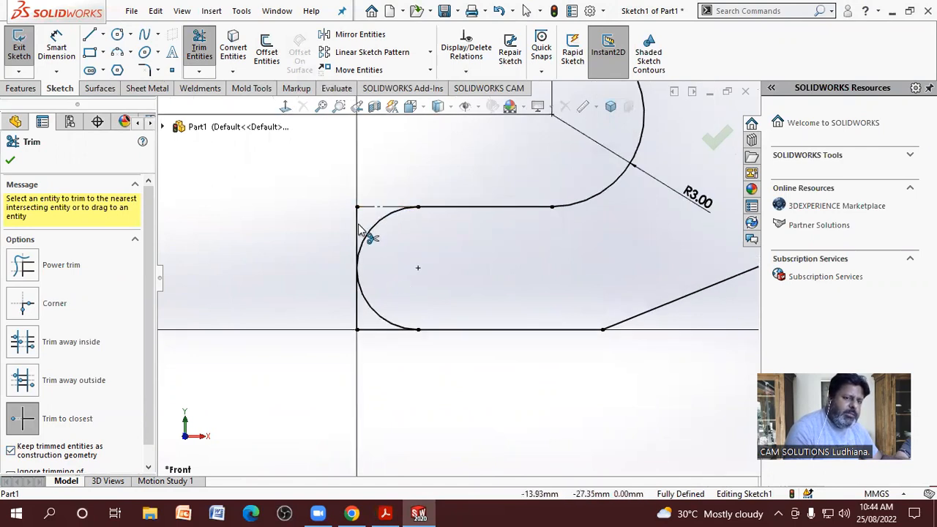
click(358, 233)
click(365, 322)
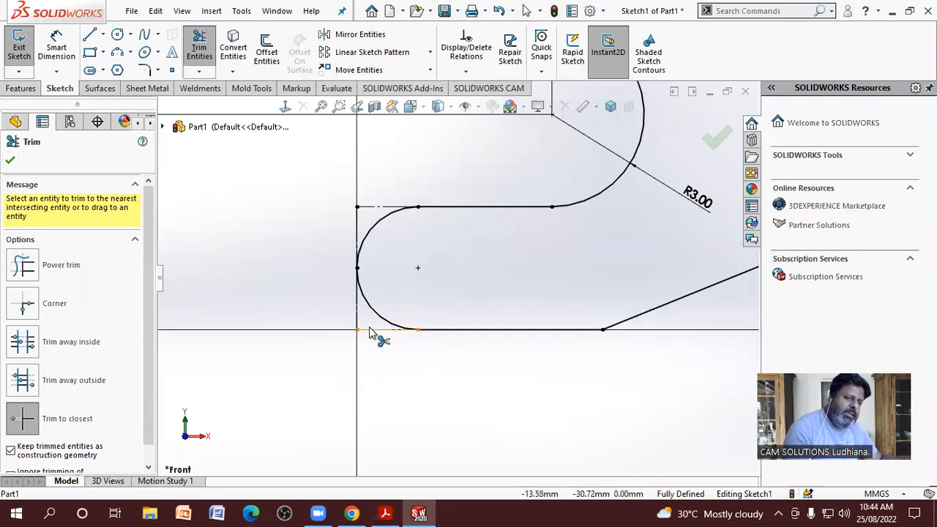
click(378, 208)
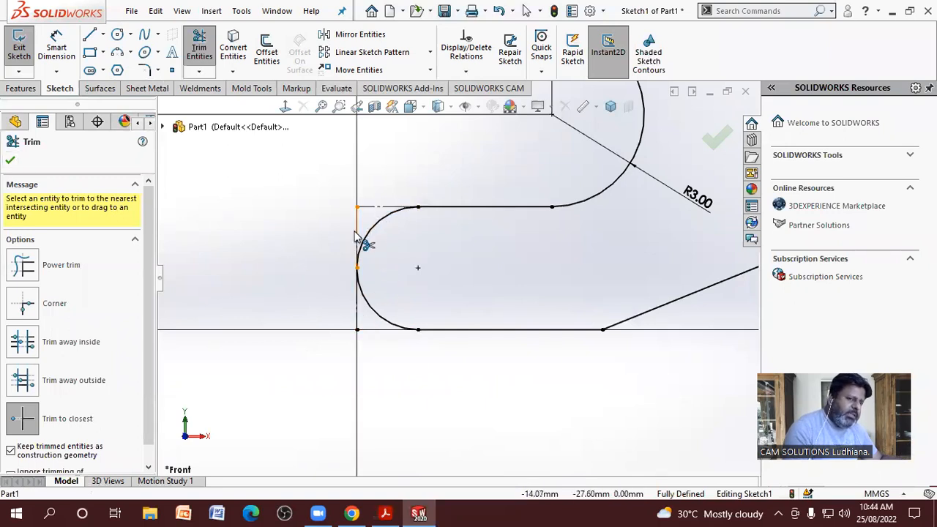
click(12, 161)
- Fit the whole sketch in view and compare its profile and dimensions with the full drawing in 2d.pdf
key(f)
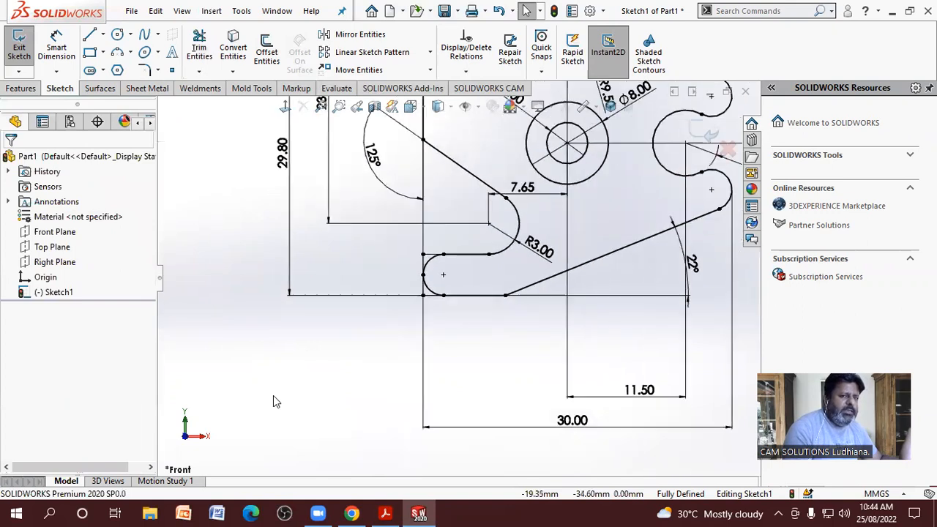
scroll(501, 246, up, 1)
scroll(627, 158, down, 3)
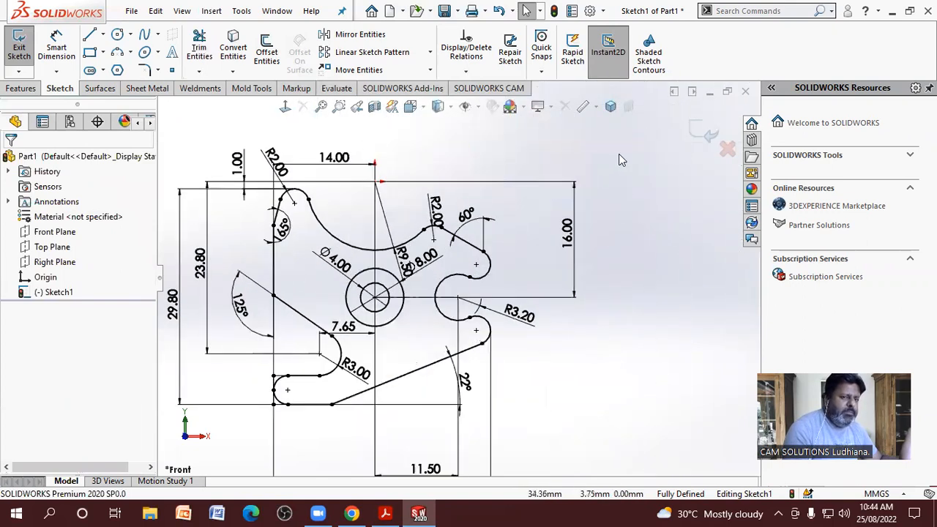
scroll(507, 170, up, 2)
scroll(579, 362, down, 1)
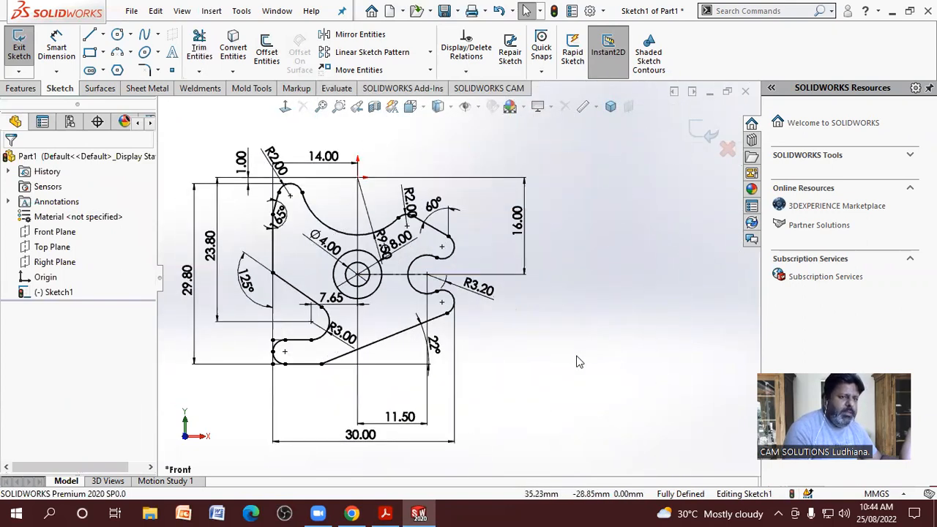
click(388, 512)
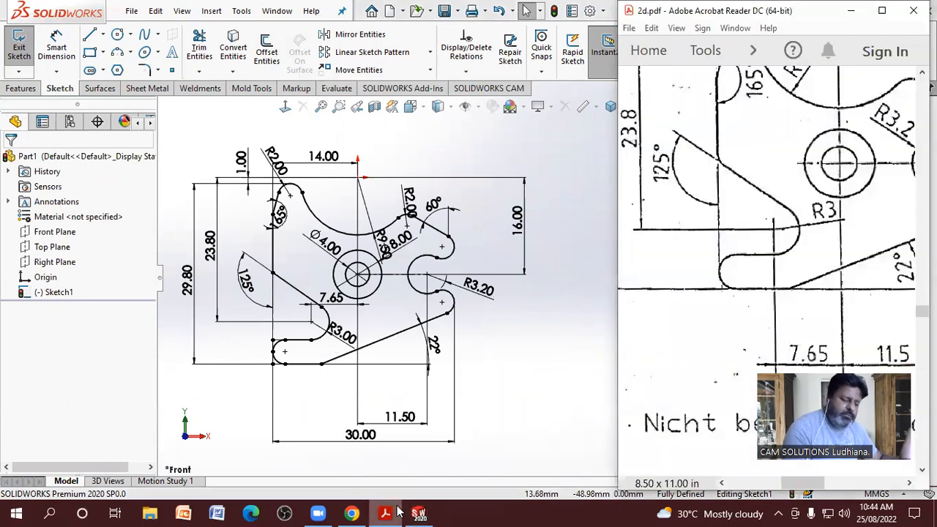
ctrl+scroll(679, 288, down, 3)
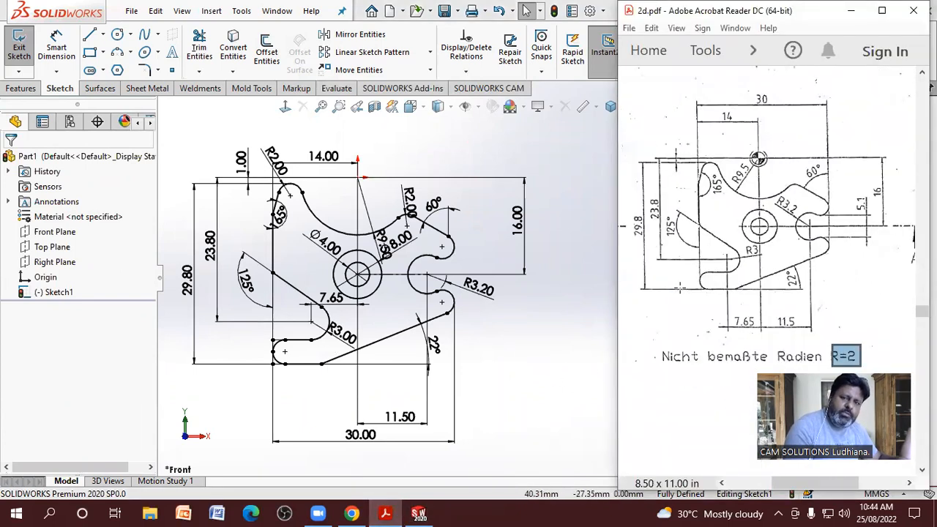
scroll(682, 272, up, 1)
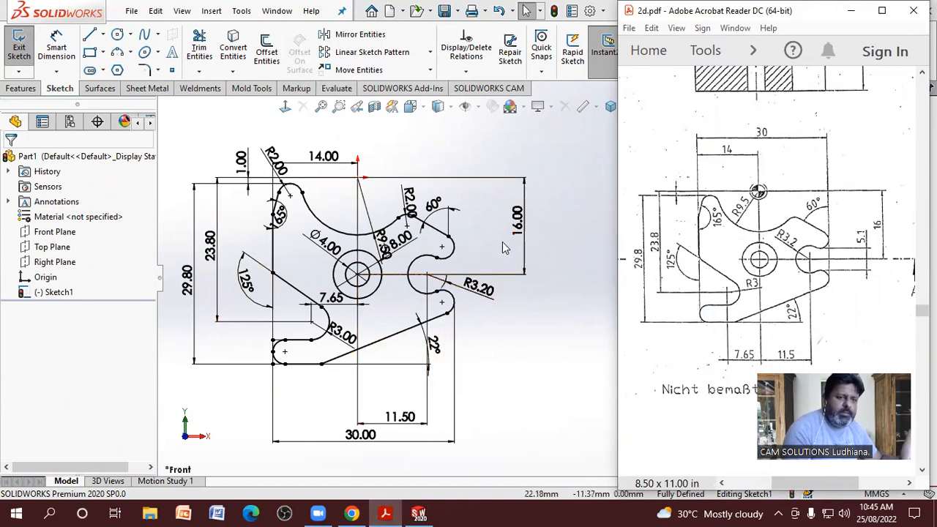
- Reposition the 16, right-hand R2, 14, 7.65, 11.5 and 22° dimensions so they sit clear of the profile and each other
drag(516, 220, 480, 236)
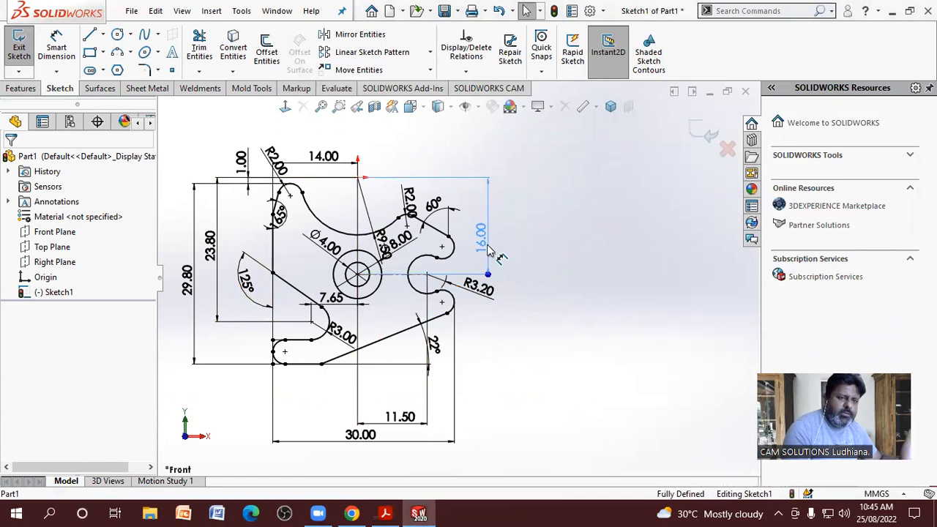
click(540, 241)
drag(408, 204, 393, 173)
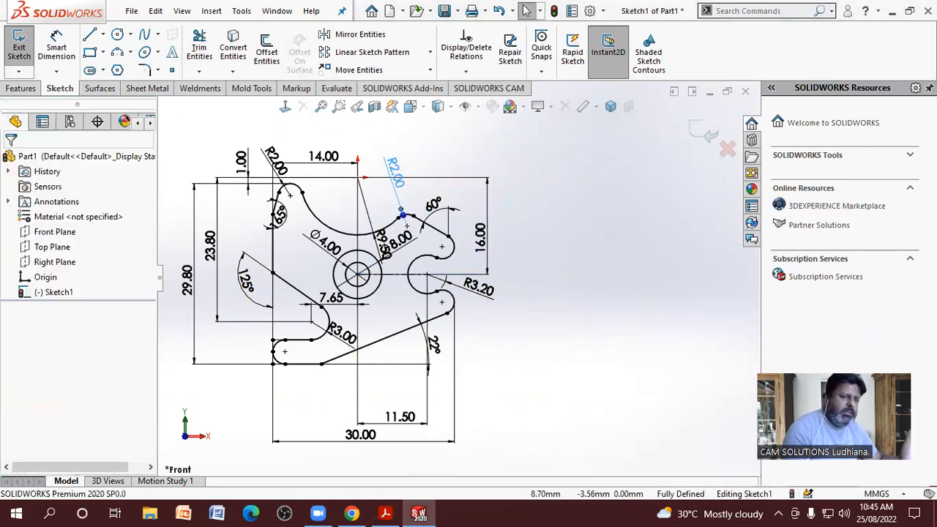
drag(316, 157, 313, 135)
drag(332, 300, 333, 399)
drag(398, 419, 393, 413)
drag(429, 350, 398, 357)
click(476, 353)
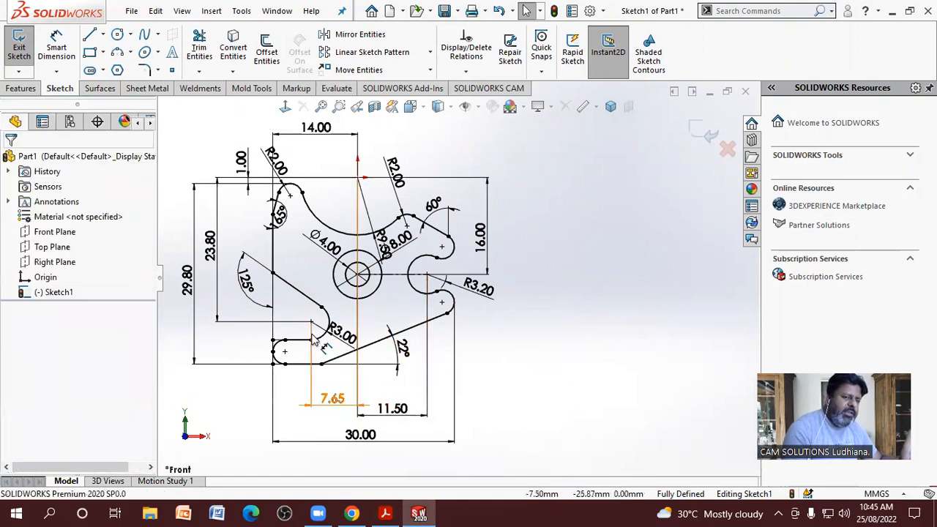
- Check the spacing of the R3 dimension and the rest of the layout, and exit the sketch
scroll(291, 341, down, 3)
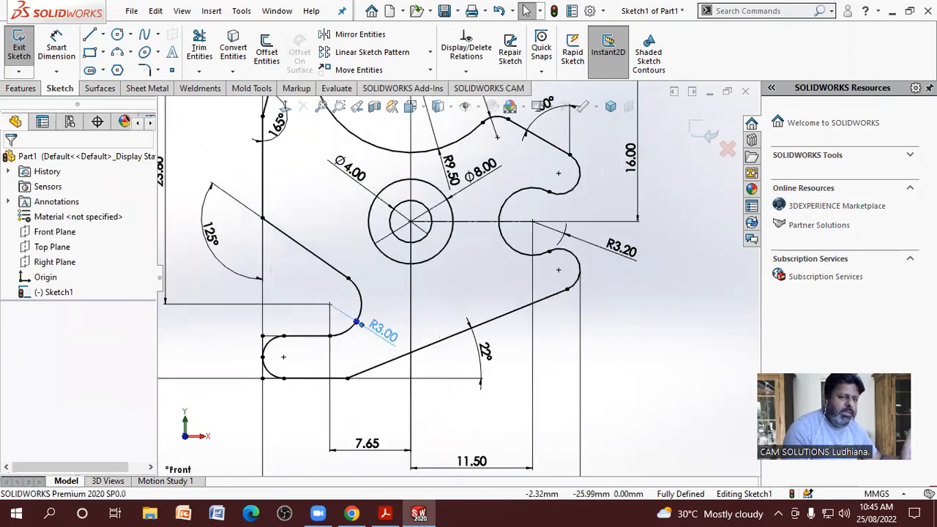
click(389, 334)
scroll(293, 356, up, 5)
scroll(550, 245, down, 2)
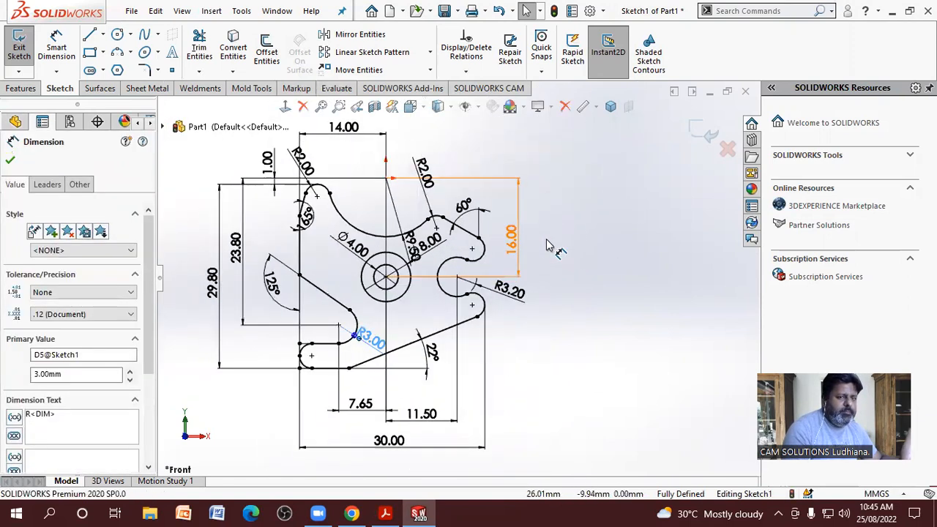
scroll(463, 306, down, 2)
scroll(455, 297, up, 1)
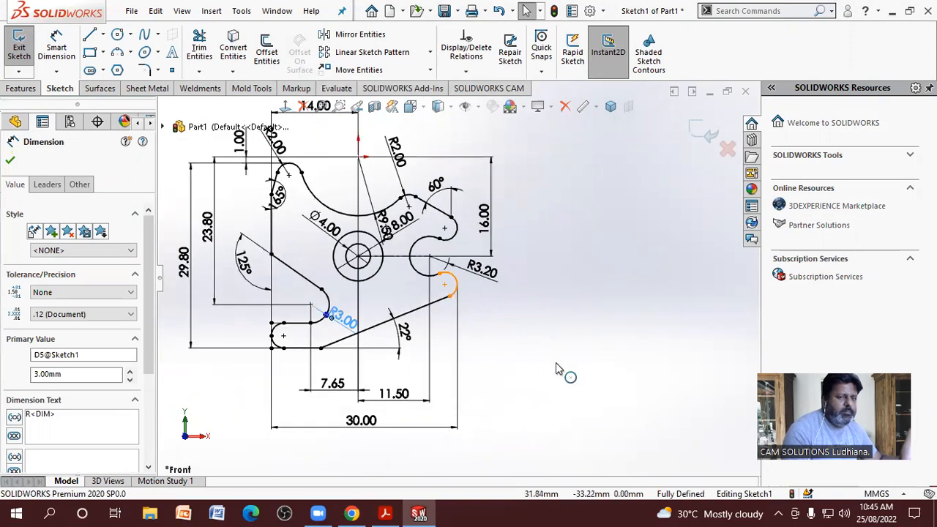
click(556, 368)
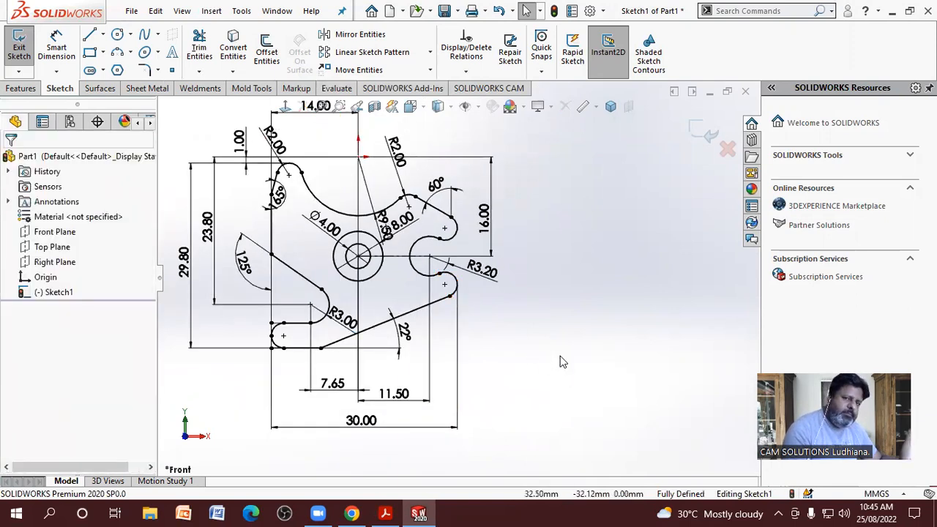
click(698, 130)
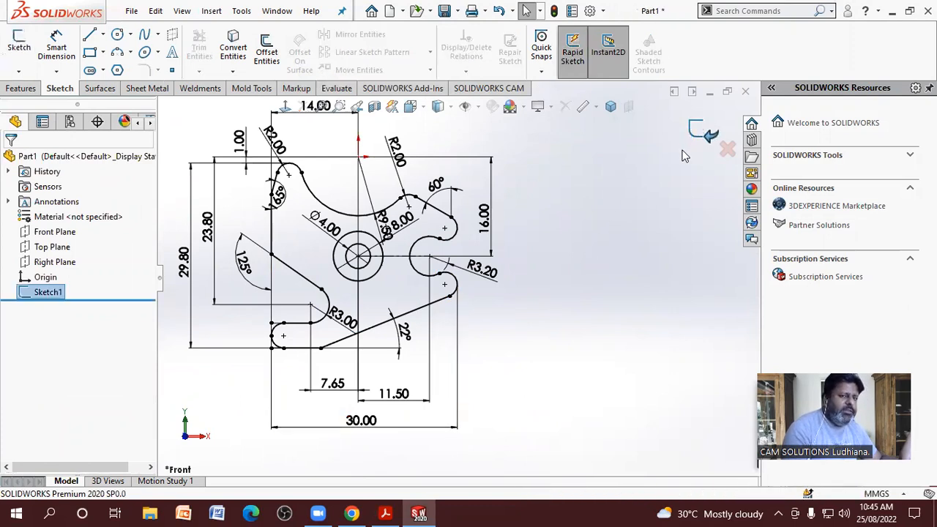
click(654, 194)
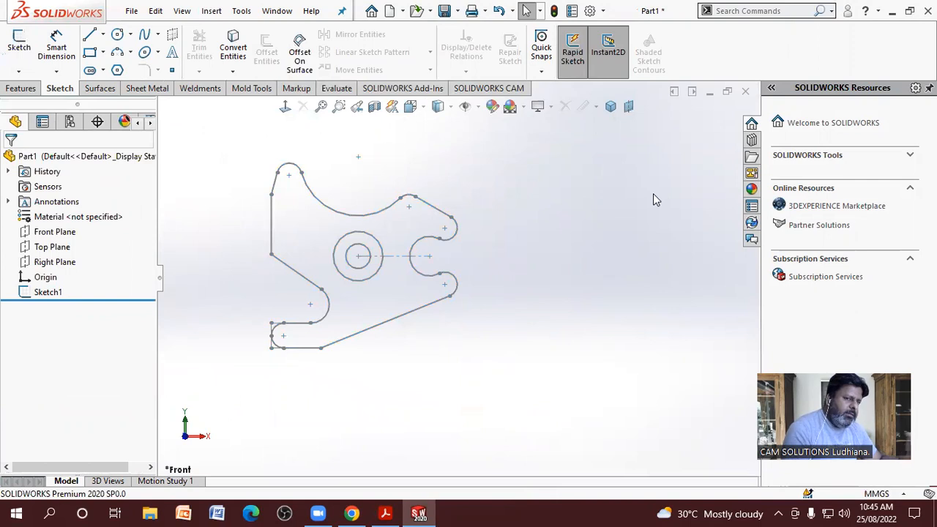
- Reopen Sketch1 for editing and fillet the 125° corner on the profile's left side with a 2 mm radius
click(48, 292)
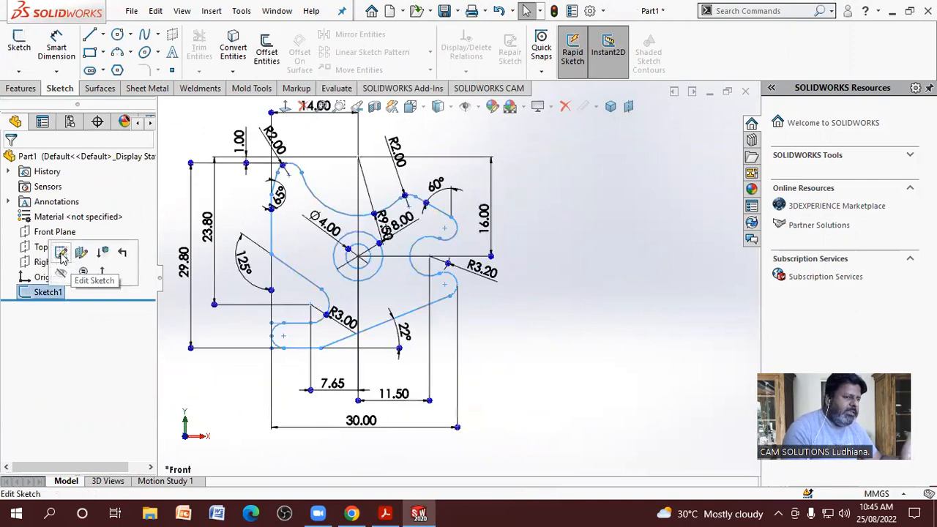
click(61, 254)
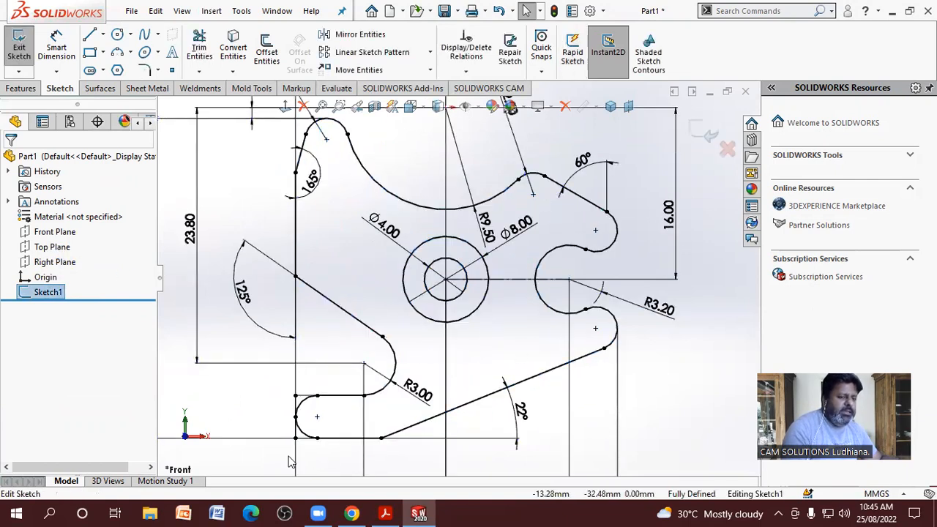
click(385, 513)
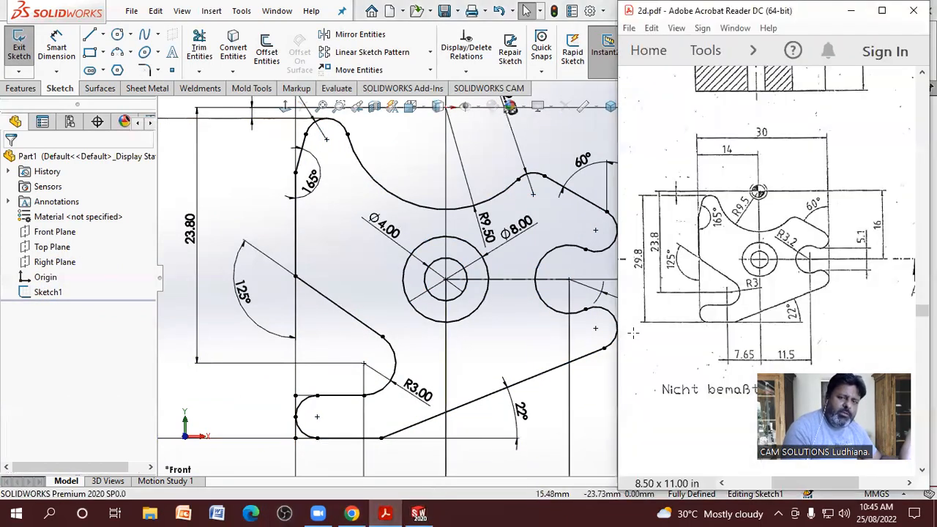
click(331, 272)
click(147, 70)
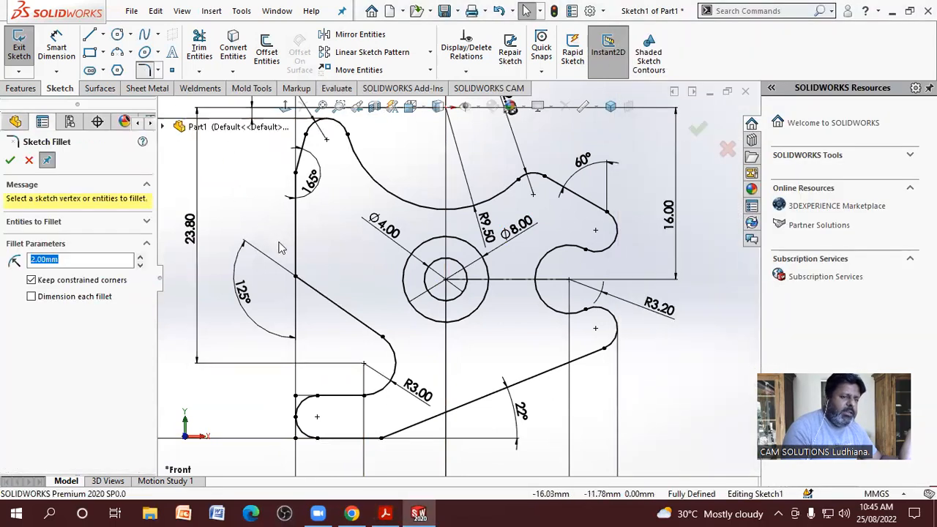
click(299, 275)
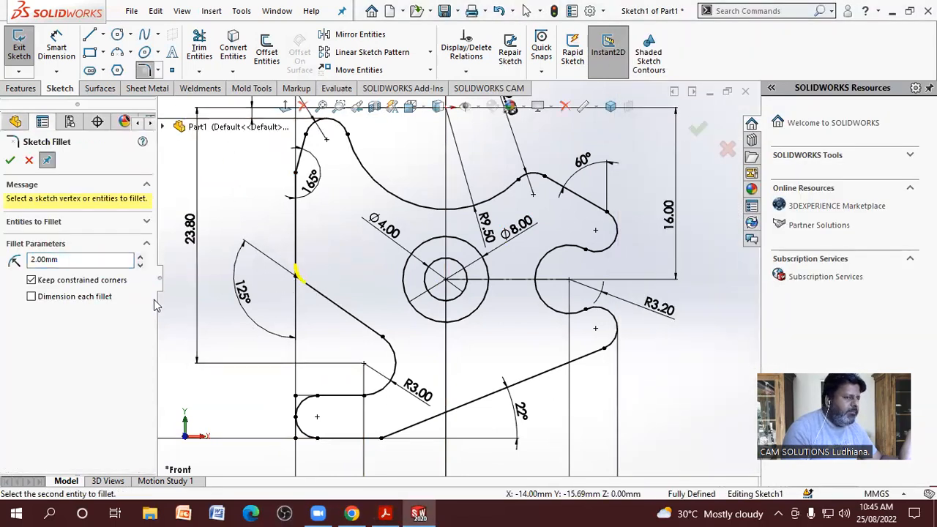
click(10, 159)
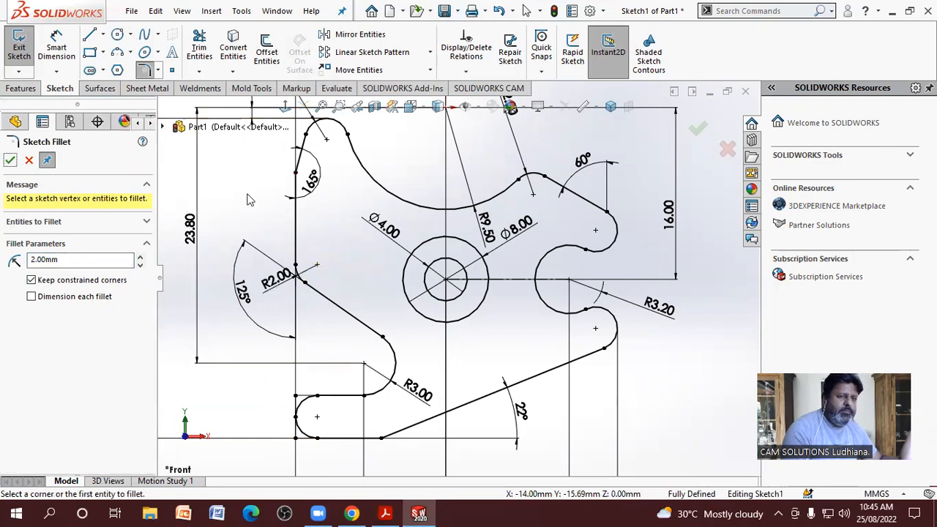
- Check the filleted profile against 2d.pdf and exit the sketch
click(384, 512)
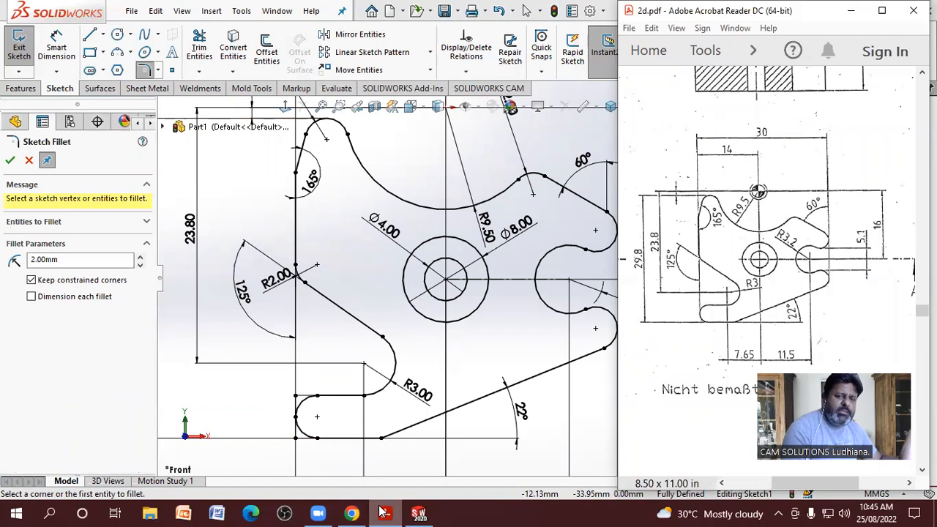
click(384, 513)
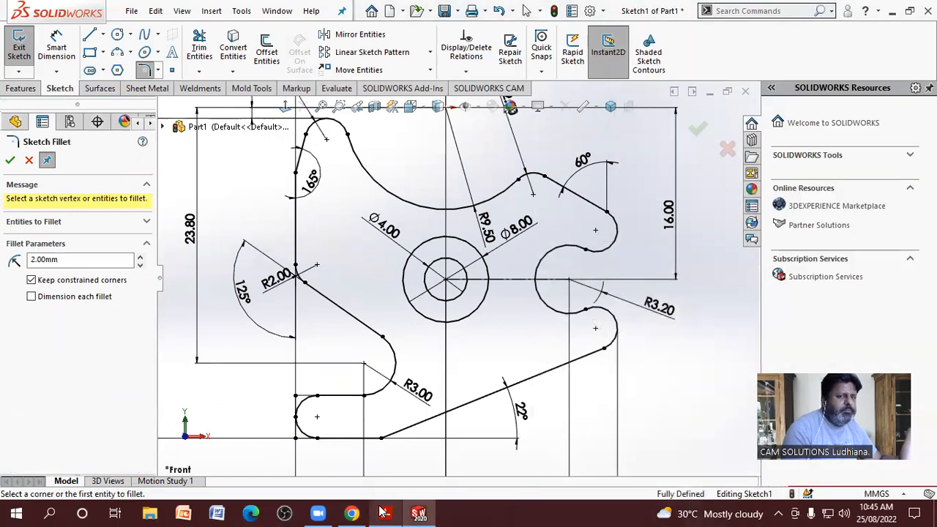
click(10, 159)
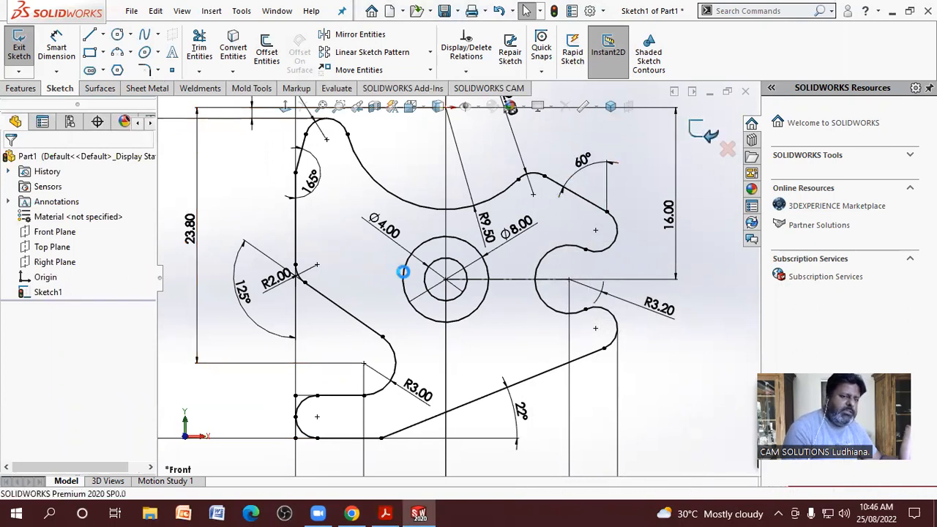
scroll(361, 310, up, 4)
scroll(634, 311, down, 2)
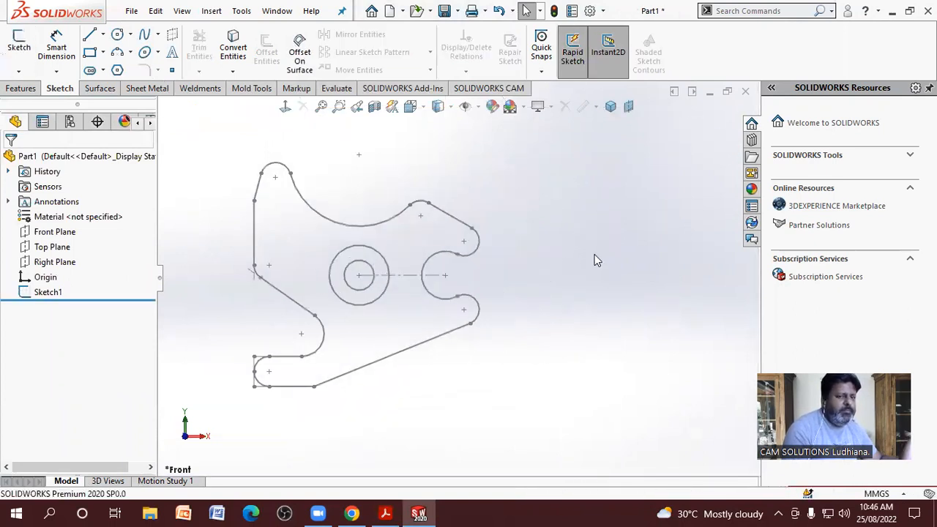
- Reopen Sketch1 for editing and try to set the profile's overall width dimension to 40 mm
click(48, 292)
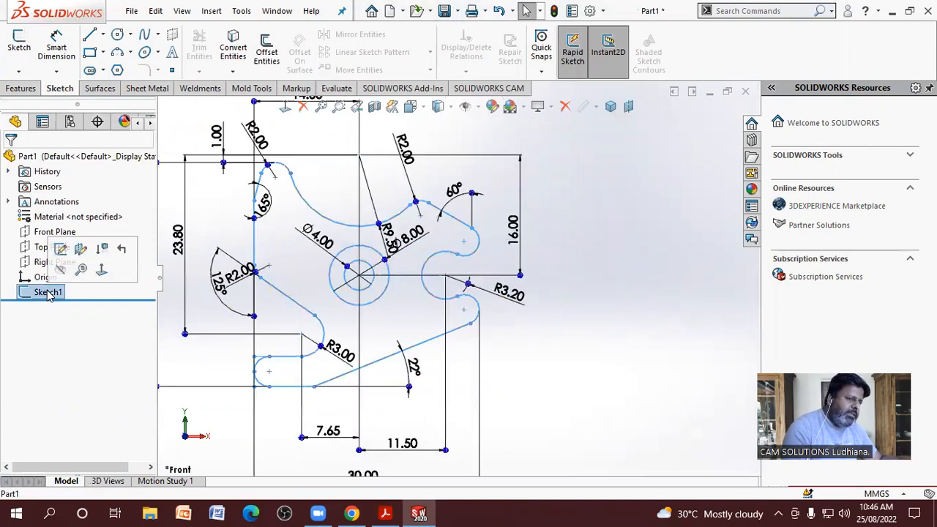
click(61, 249)
scroll(249, 304, up, 4)
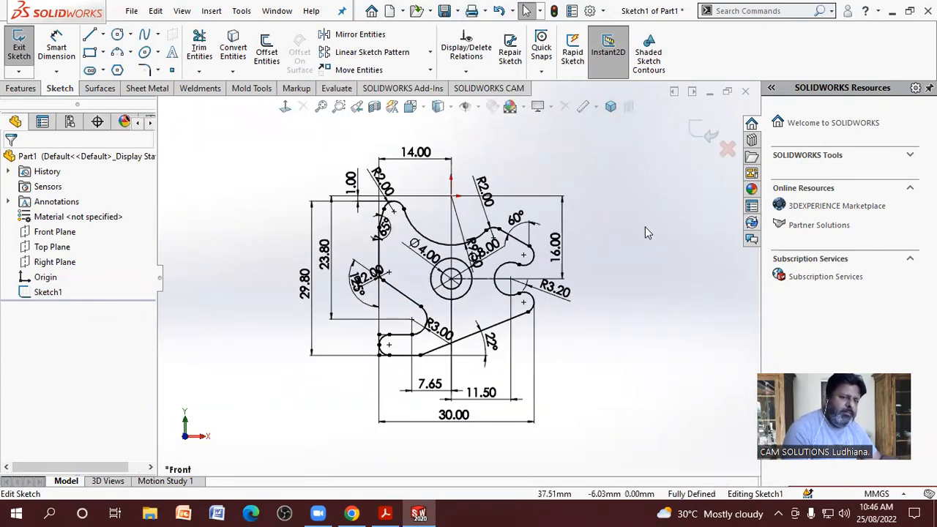
double_click(454, 417)
text(4)
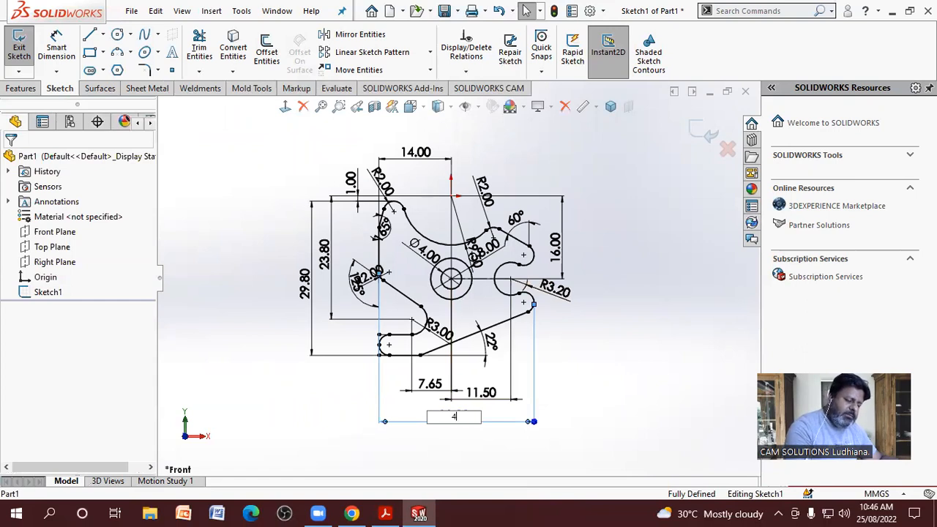
text(0)
key(Return)
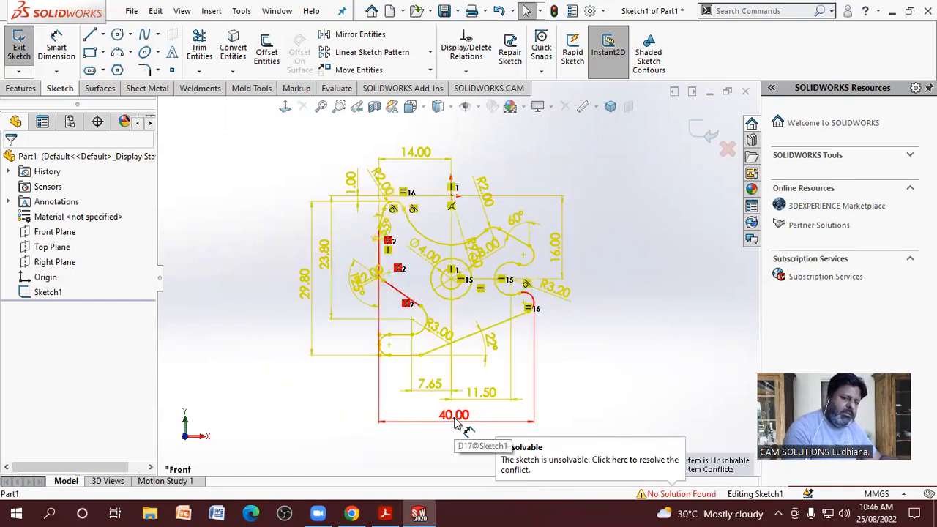
scroll(593, 397, down, 1)
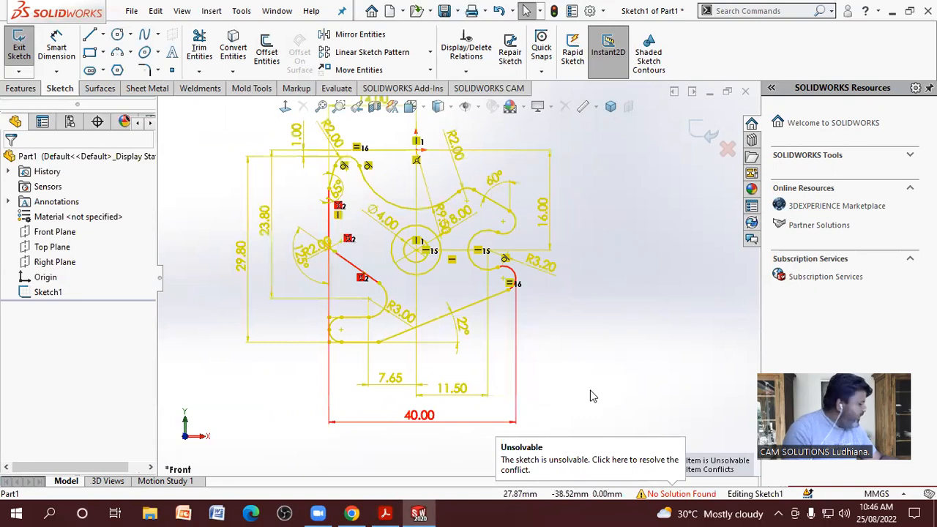
click(440, 425)
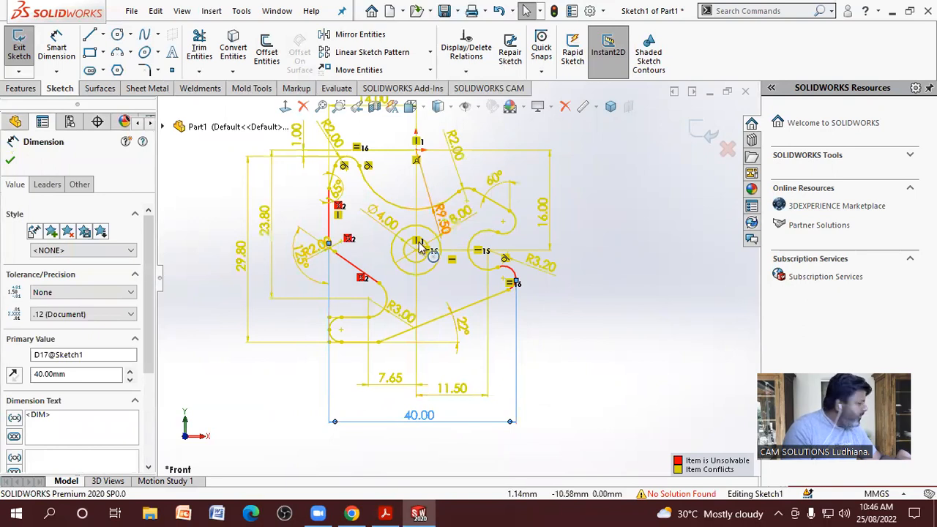
- Set the profile's overall width dimension back to 30 mm
double_click(419, 415)
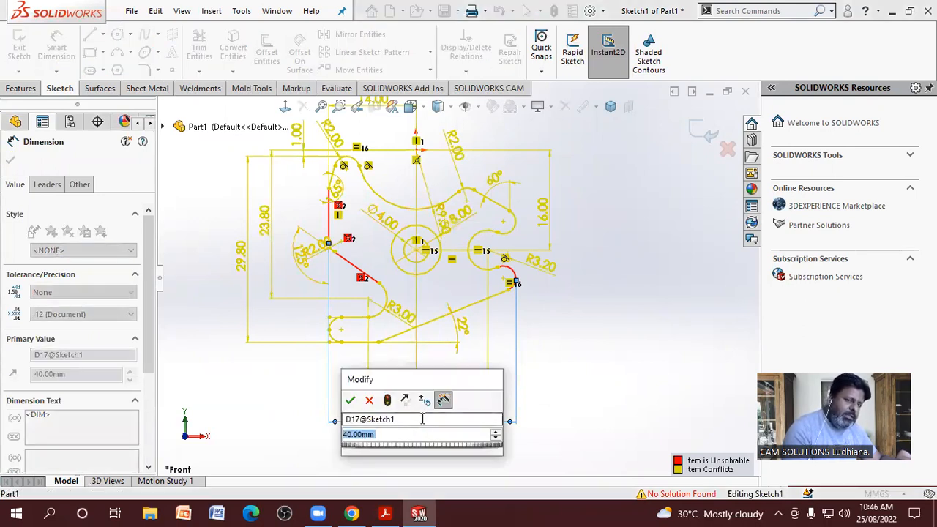
text(30)
key(Return)
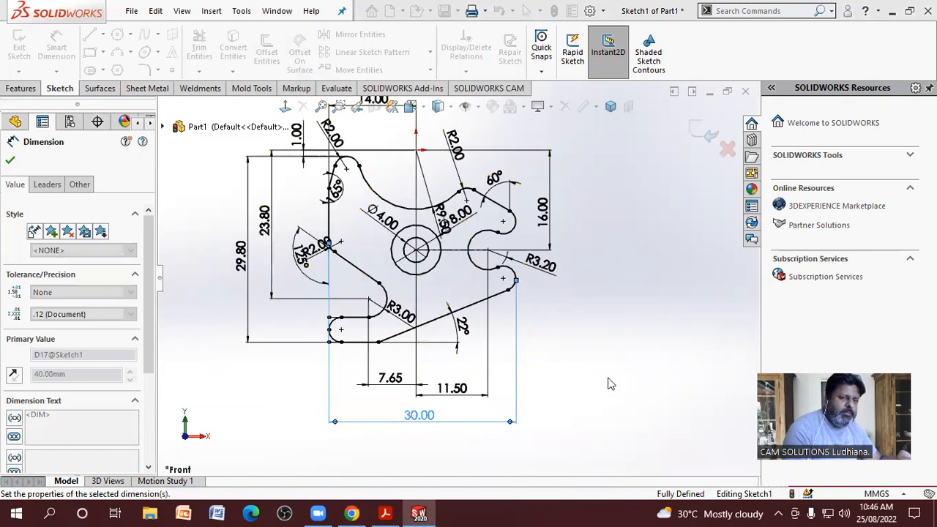
click(611, 363)
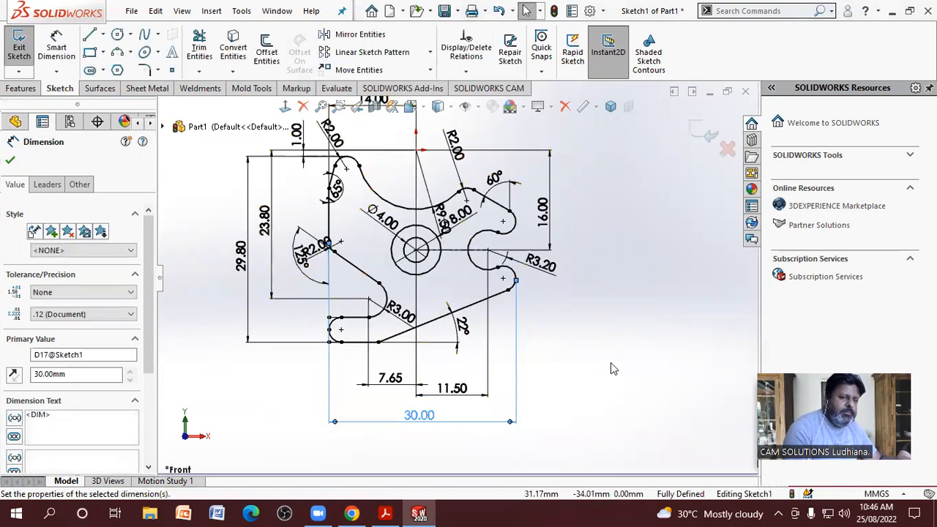
- Try an overall height of 35 mm for the profile and undo the change
double_click(246, 270)
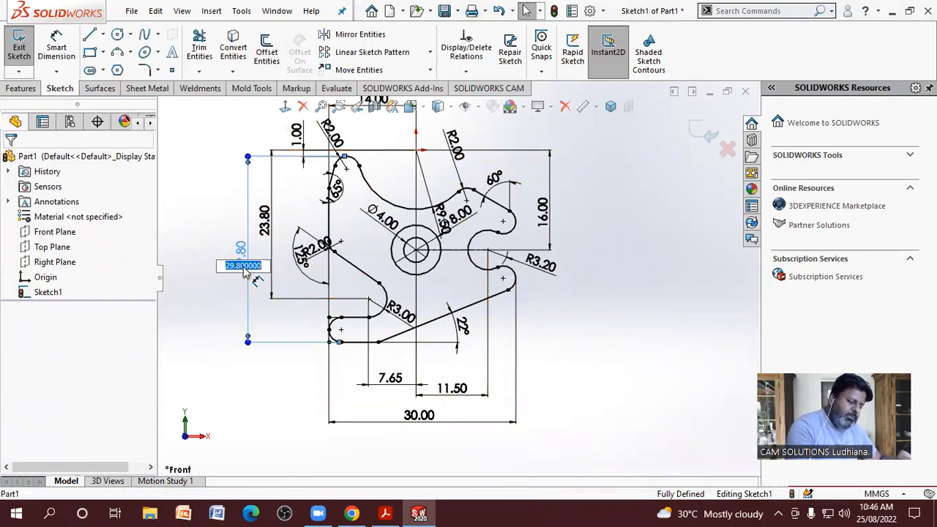
text(3)
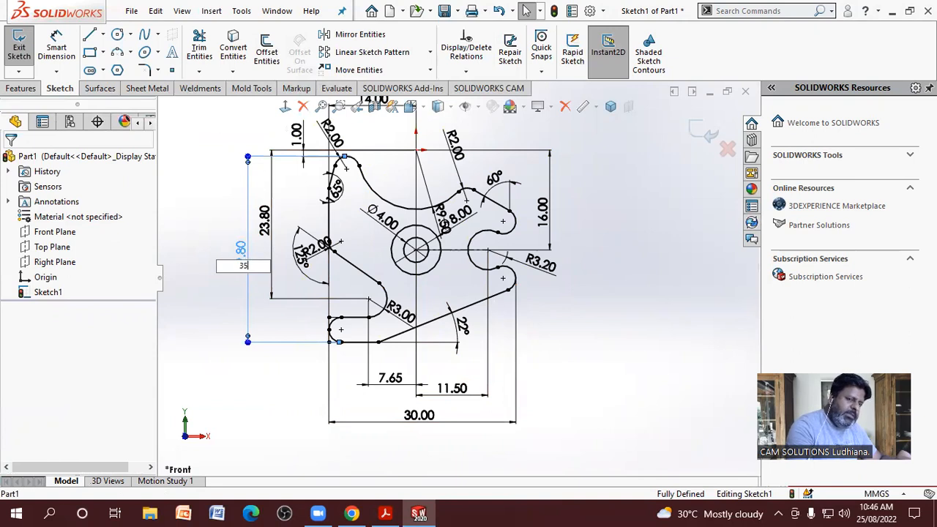
text(5)
key(Return)
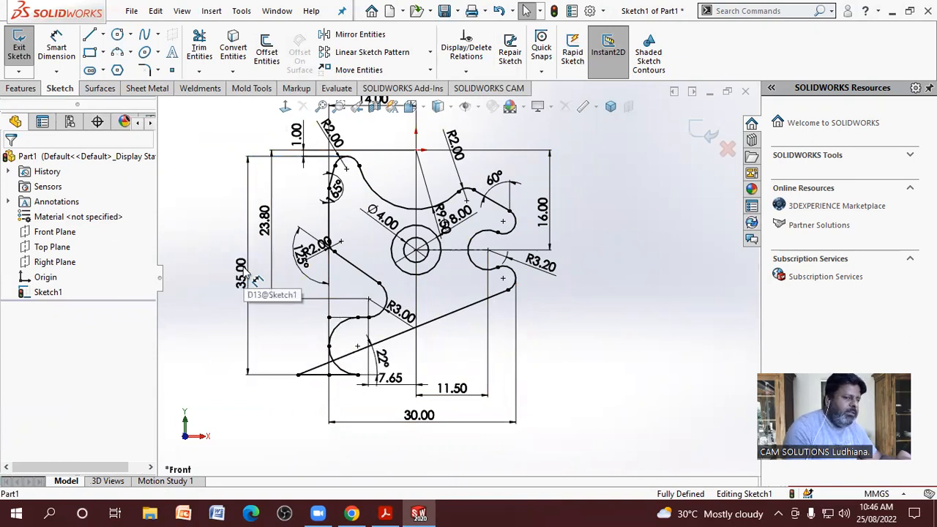
key(ctrl+z)
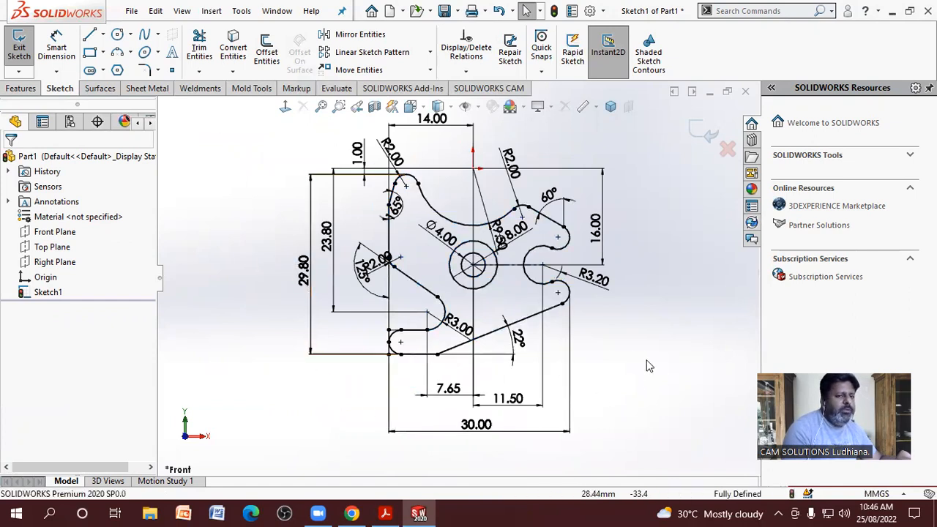
- Set the angle between the profile's lower sloped line and its bottom edge to 23°
scroll(642, 292, down, 2)
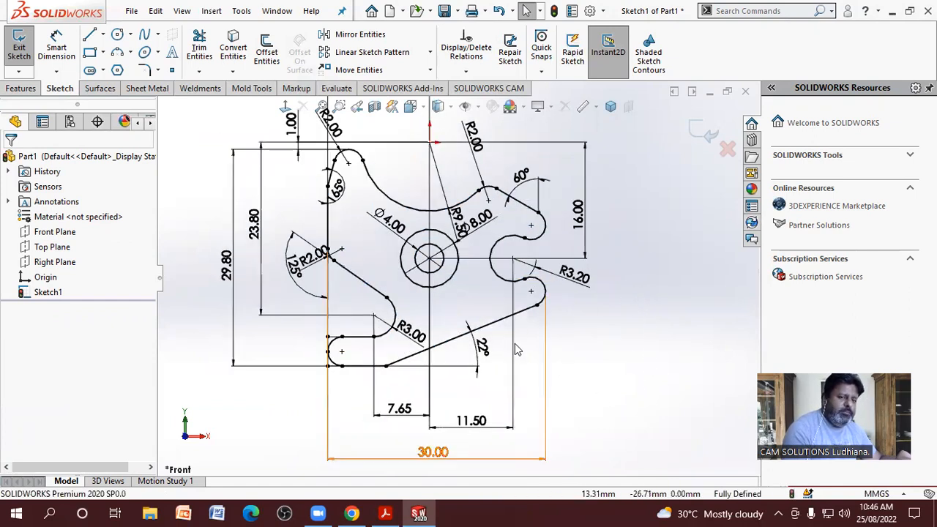
double_click(480, 347)
text(23)
key(Return)
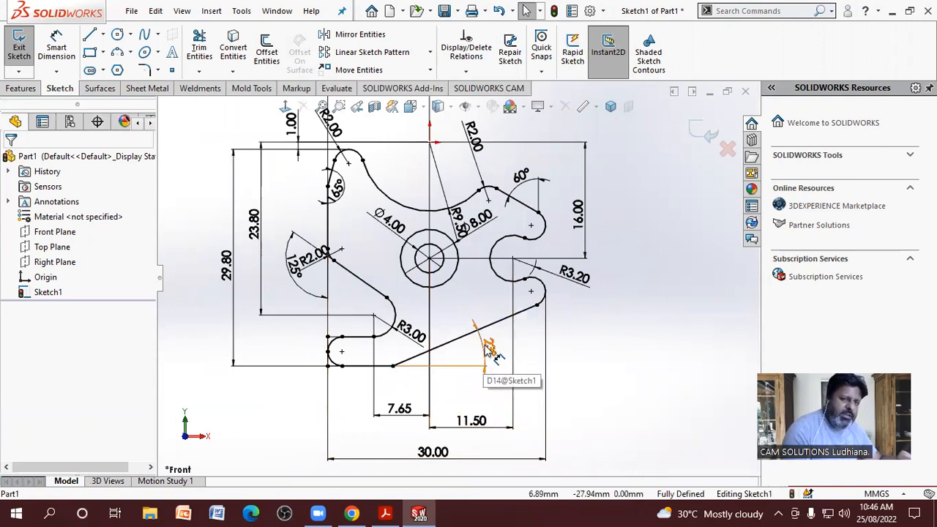
scroll(505, 362, up, 2)
scroll(627, 276, down, 2)
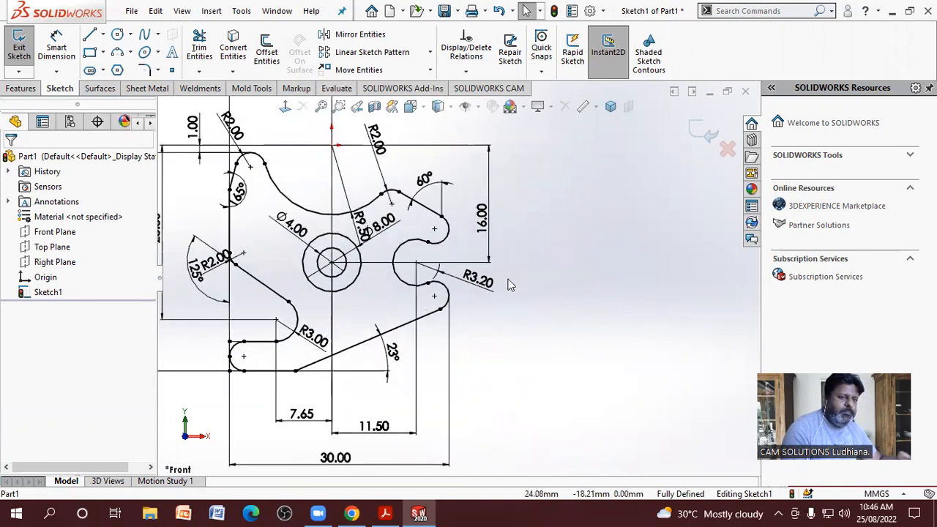
scroll(511, 285, up, 1)
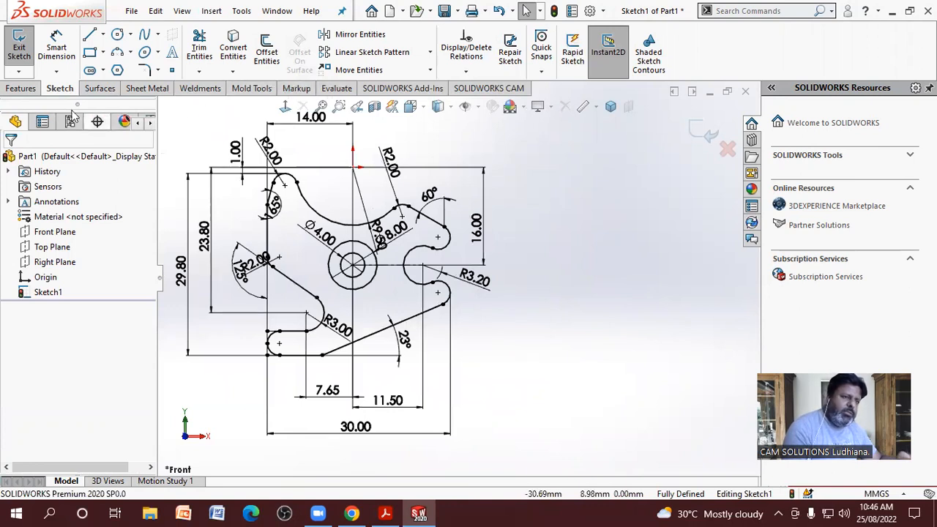
- Extrude the outer profile contour as a 20 mm blind boss in the reversed direction, checking the thickness in 2d.pdf
click(27, 90)
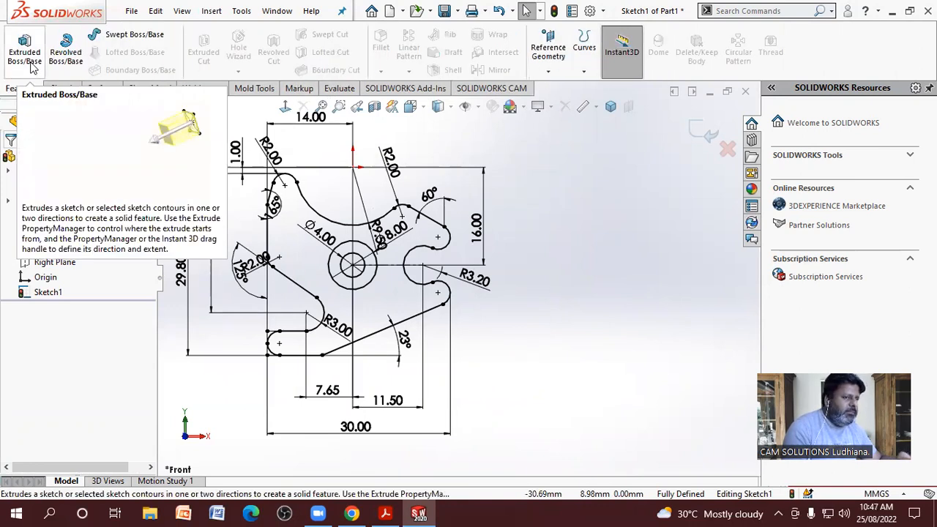
click(24, 53)
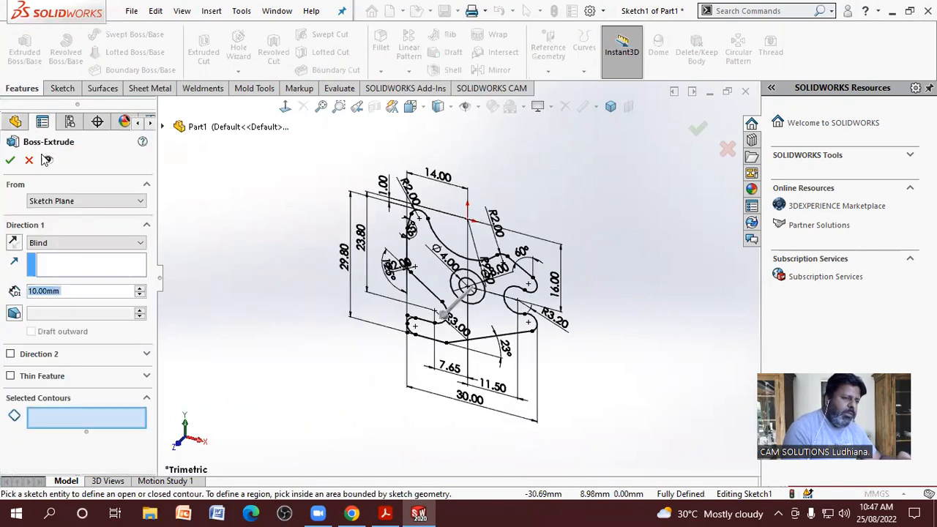
scroll(610, 306, down, 1)
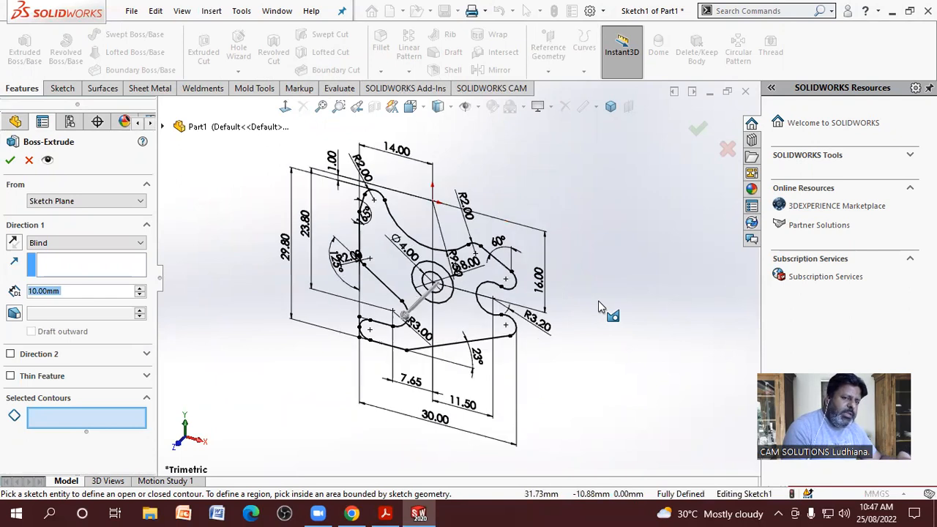
click(457, 349)
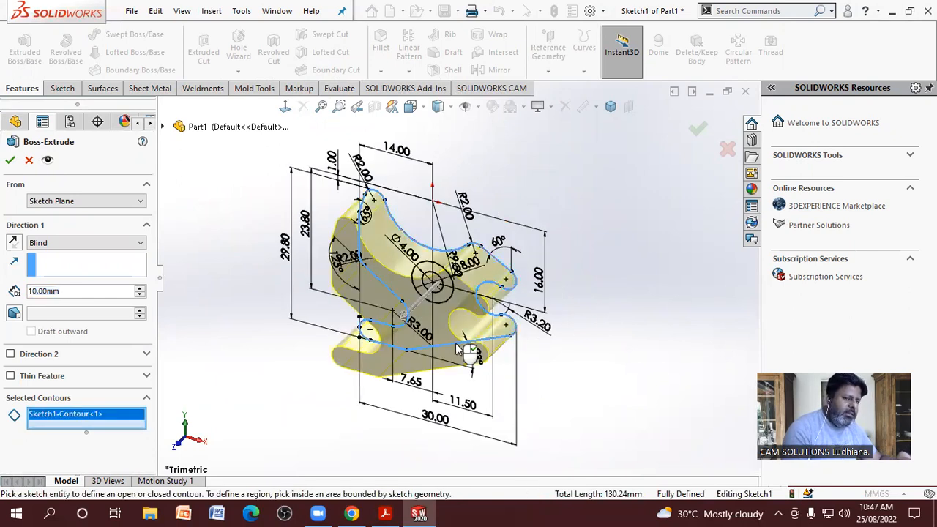
click(385, 512)
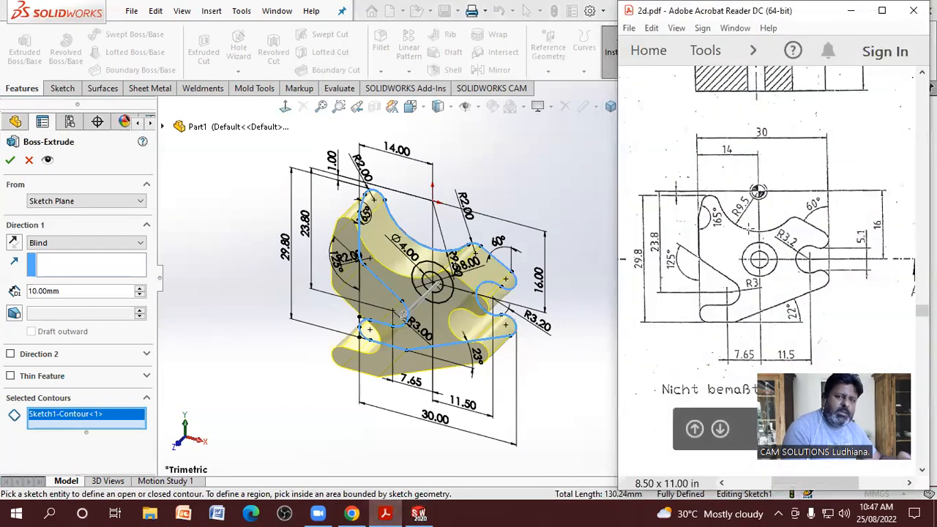
scroll(749, 228, up, 3)
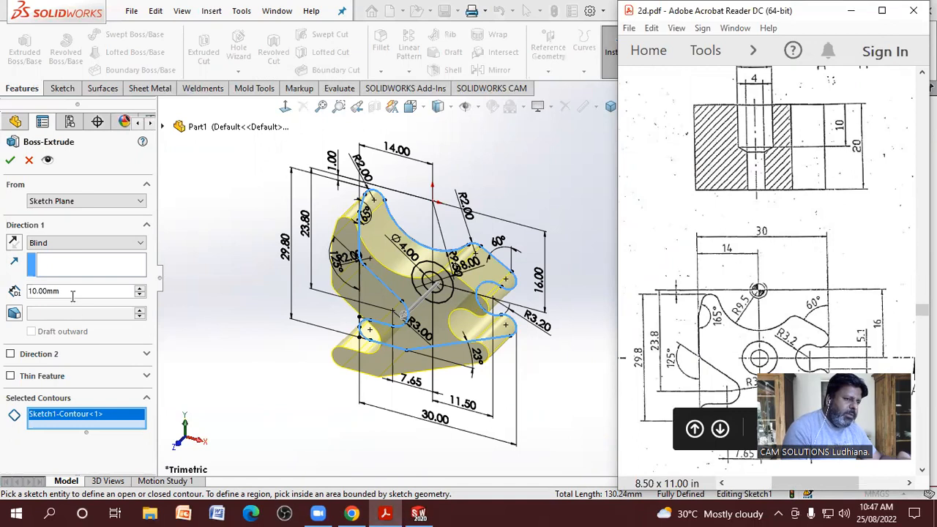
click(73, 293)
click(139, 288)
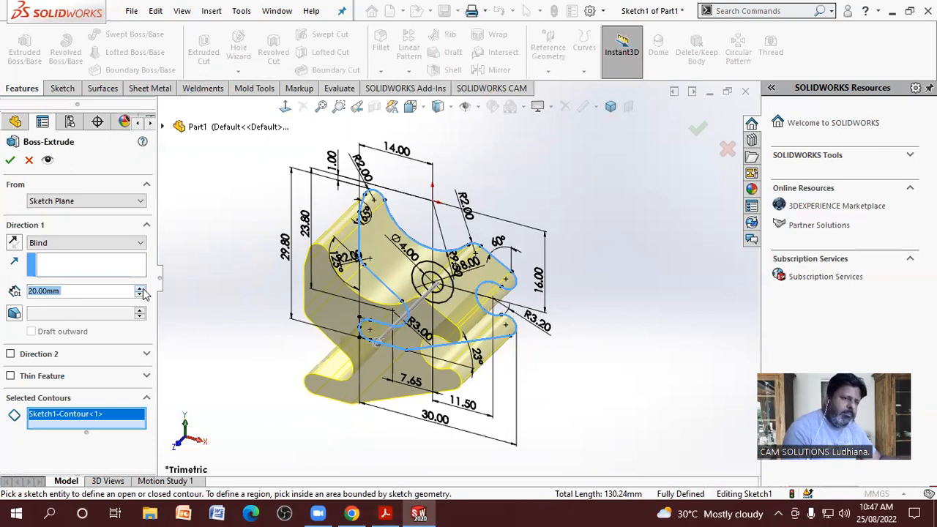
click(11, 245)
click(11, 244)
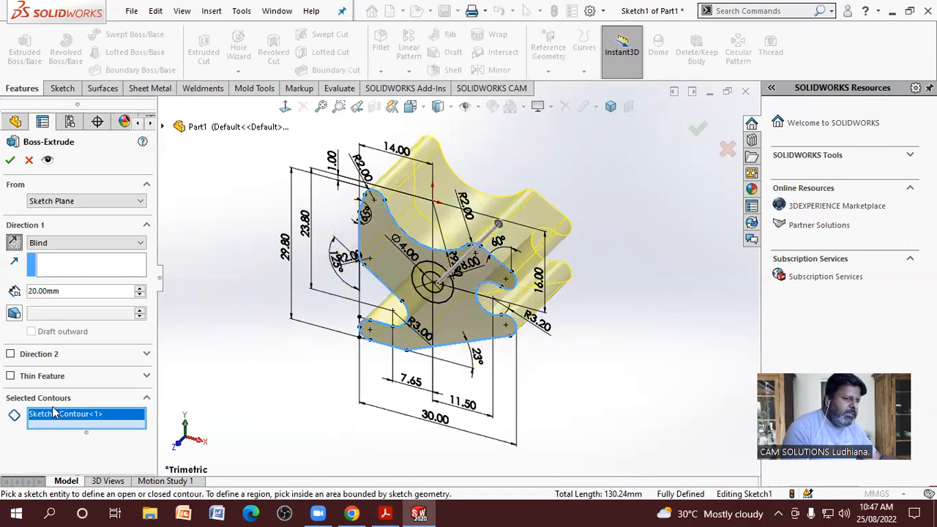
click(9, 161)
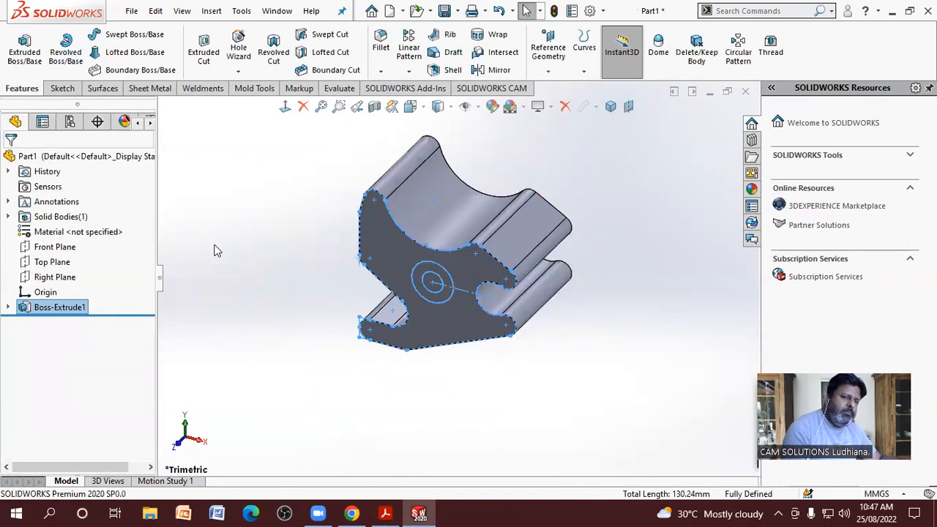
- Show Sketch1 under the extruded boss so its circles can be reused on the solid
middle_drag(599, 211, 484, 322)
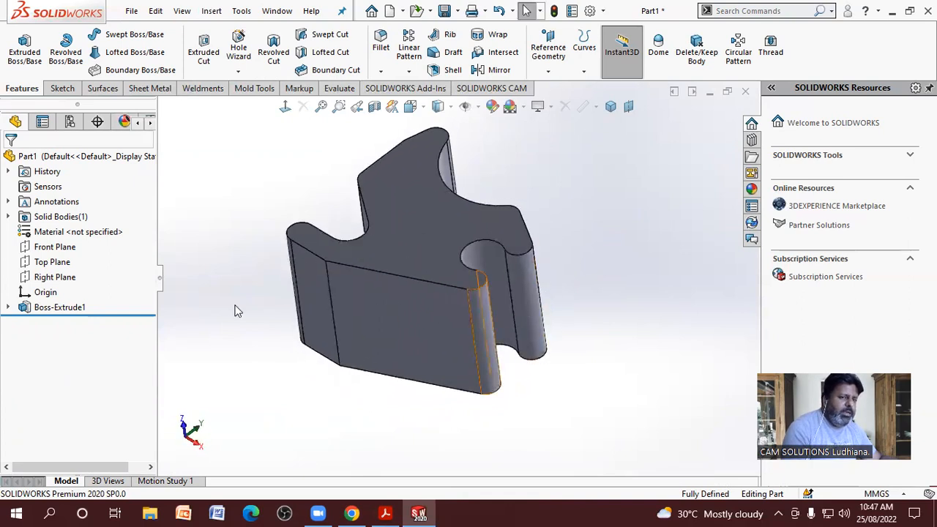
click(8, 307)
click(71, 325)
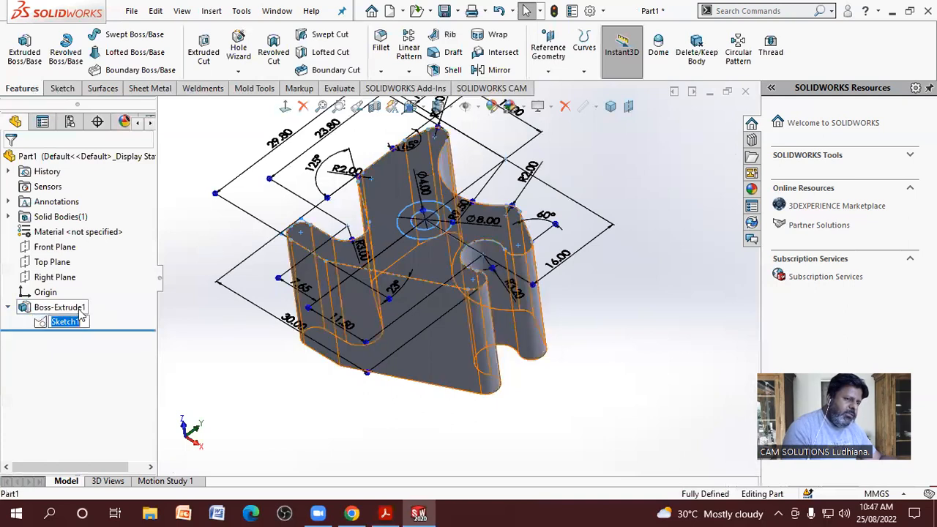
click(48, 329)
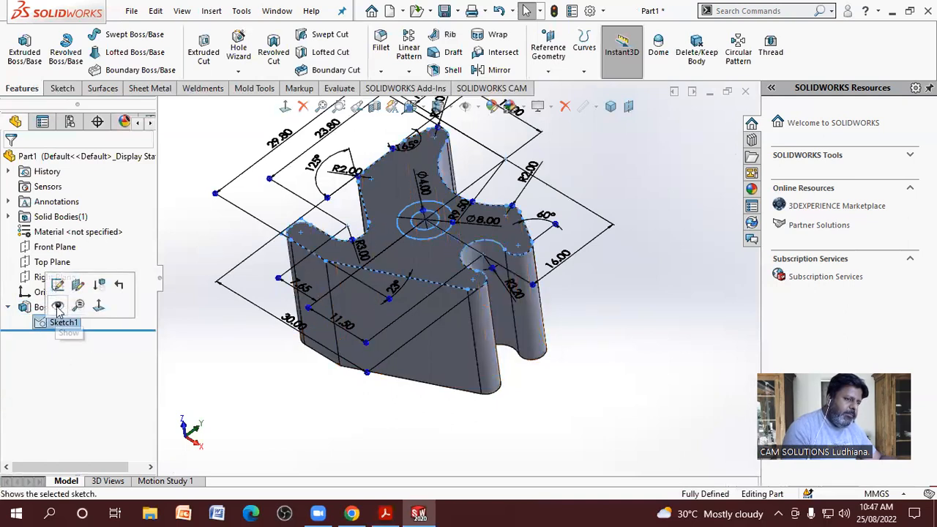
click(58, 308)
scroll(237, 418, up, 3)
scroll(464, 231, down, 5)
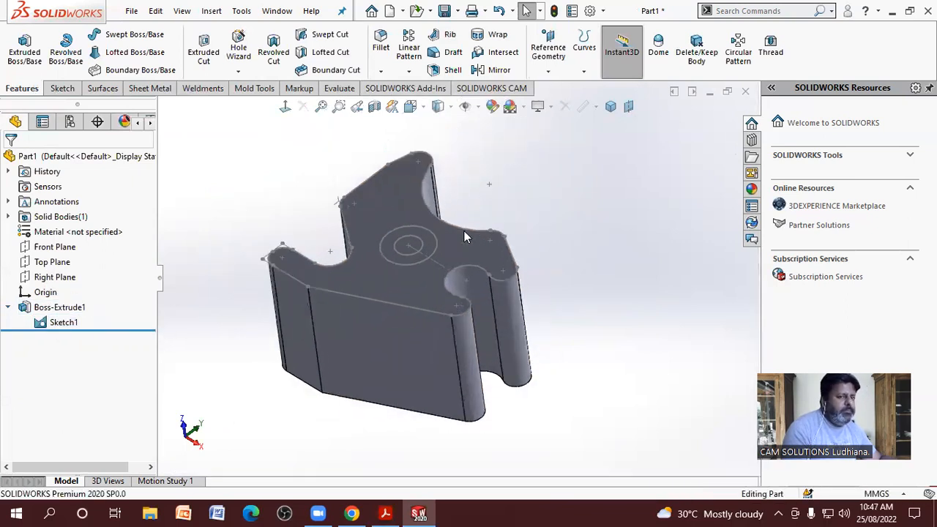
- Check the hole depth in 2d.pdf and cut the 8 mm circle of Sketch1 10 mm deep into the body
click(386, 513)
scroll(767, 155, up, 1)
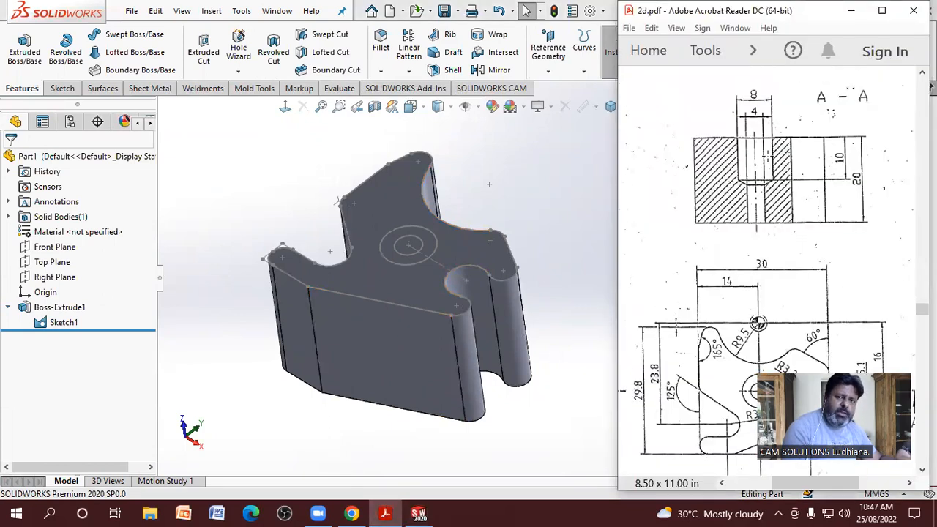
click(525, 174)
click(205, 57)
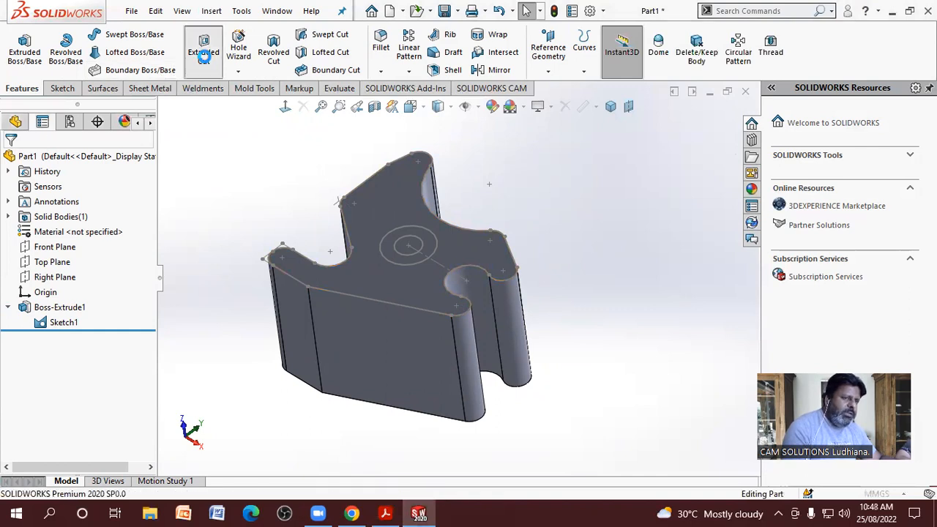
click(387, 232)
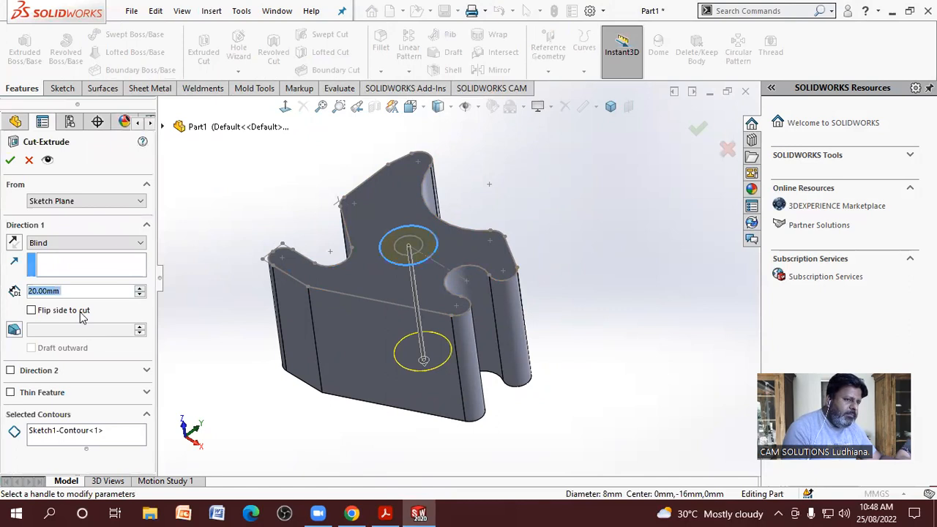
text(10)
key(Return)
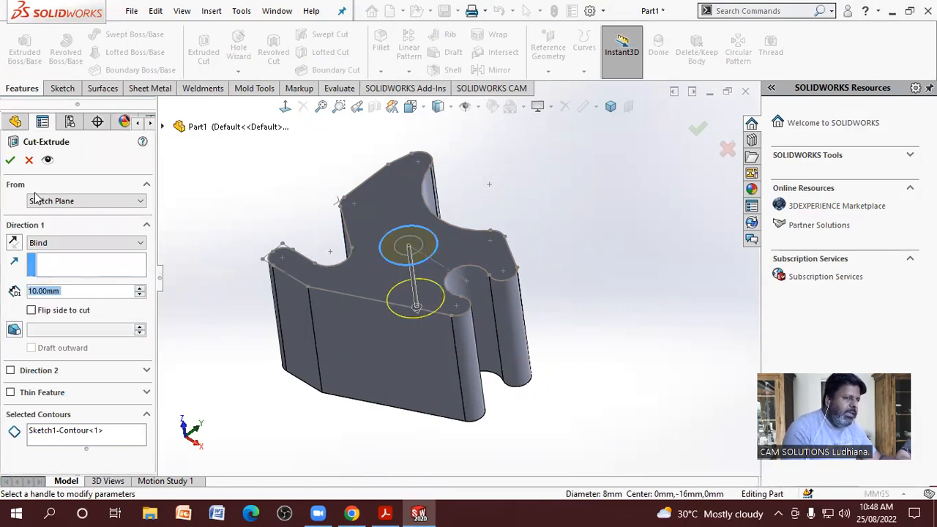
click(10, 160)
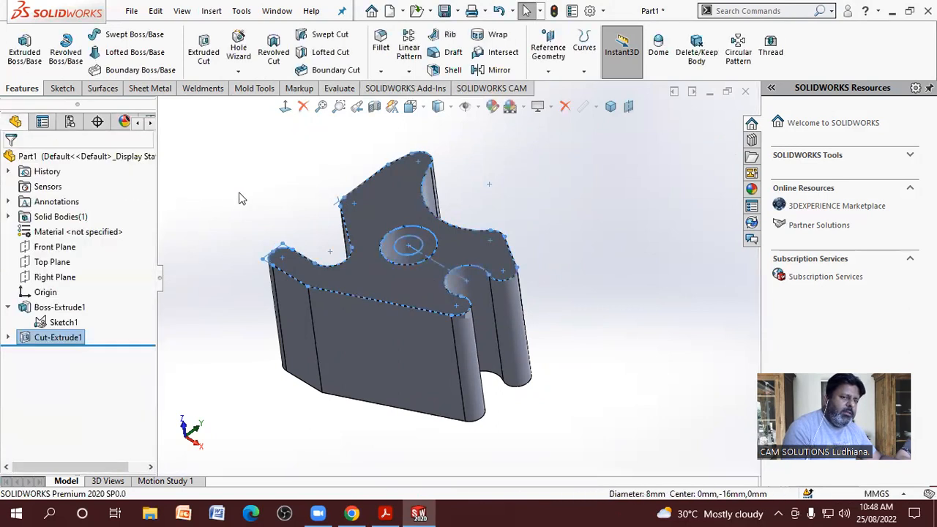
- Cut the 4 mm circle of Sketch1 through the whole body with the Through All end condition
mouse_move(259, 199)
middle_down()
mouse_move(263, 262)
mouse_move(263, 198)
middle_up()
click(210, 56)
click(428, 261)
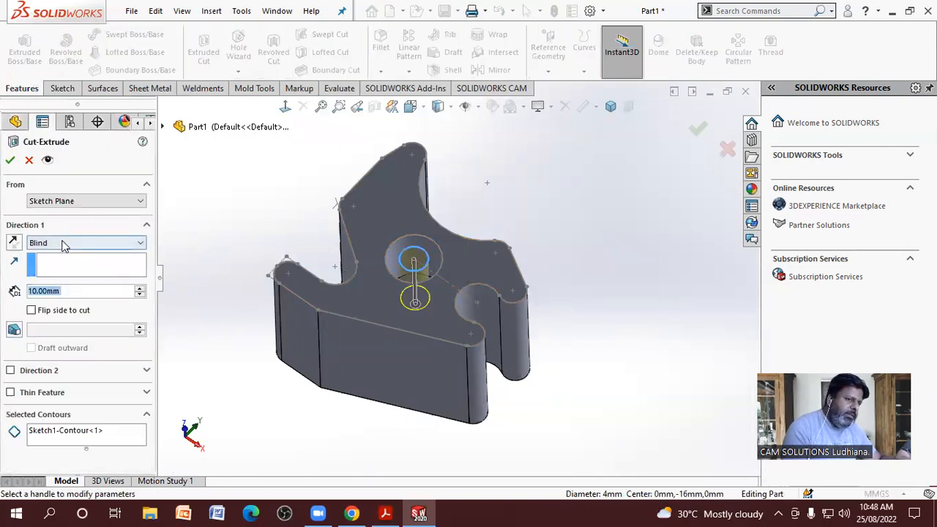
click(64, 243)
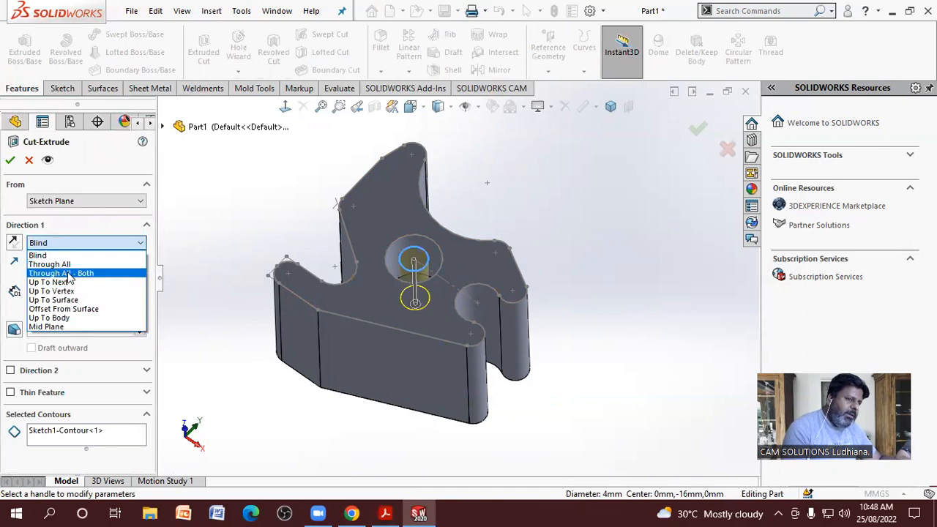
click(59, 264)
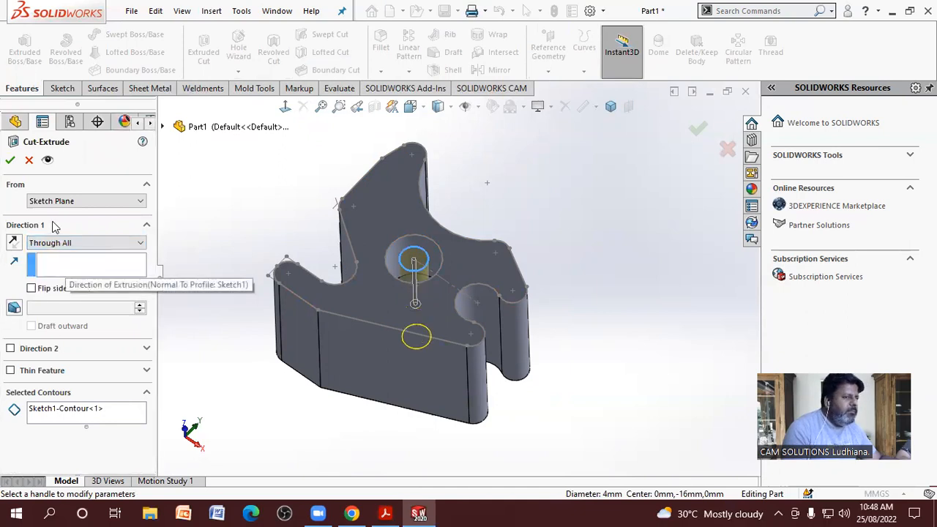
click(10, 161)
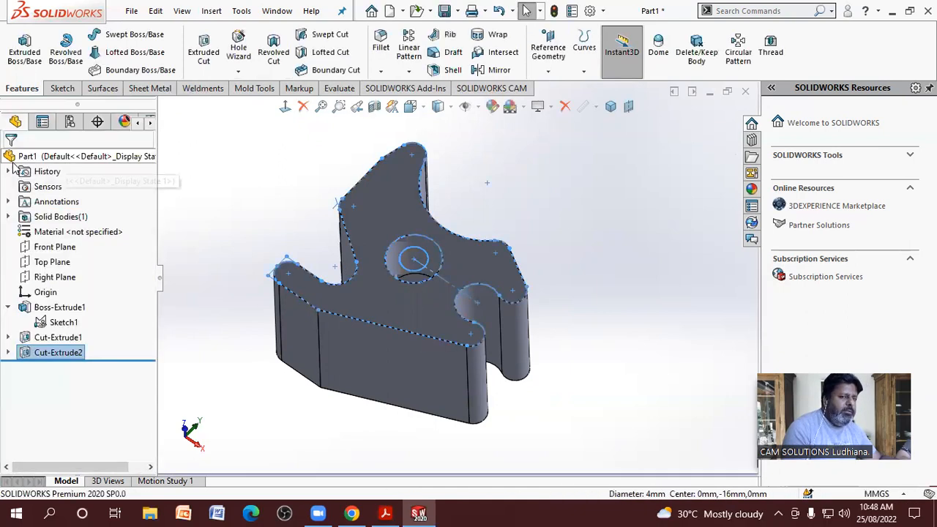
- Inspect the stepped hole and compare it with section A-A in 2d.pdf
mouse_move(211, 211)
middle_down()
mouse_move(289, 218)
mouse_move(286, 260)
mouse_move(287, 232)
middle_up()
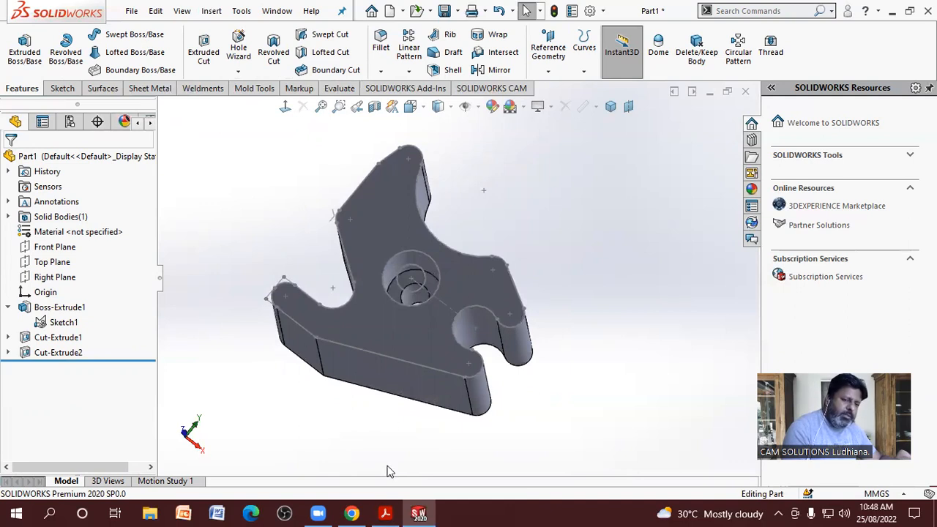
click(386, 513)
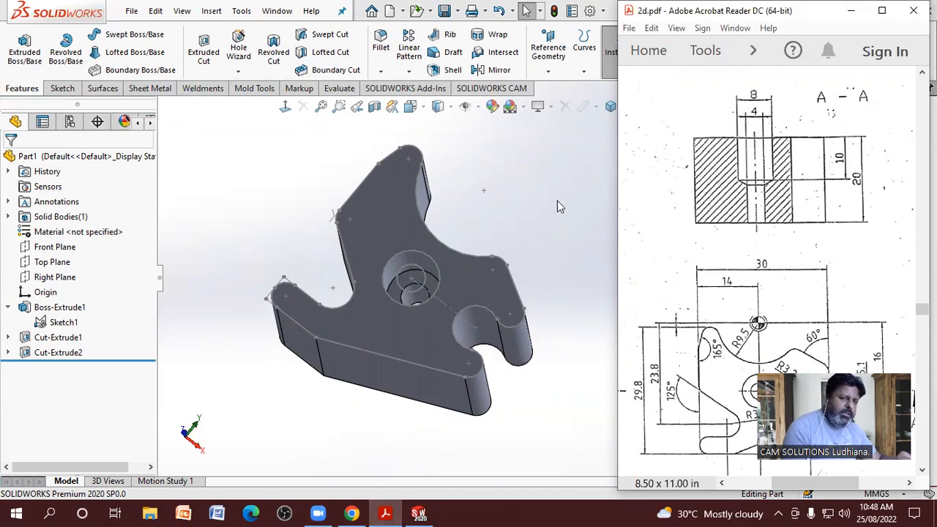
- Start a Chamfer on the circular edge where the 4 mm through hole meets the floor of the 8 mm hole
scroll(435, 294, down, 2)
click(266, 192)
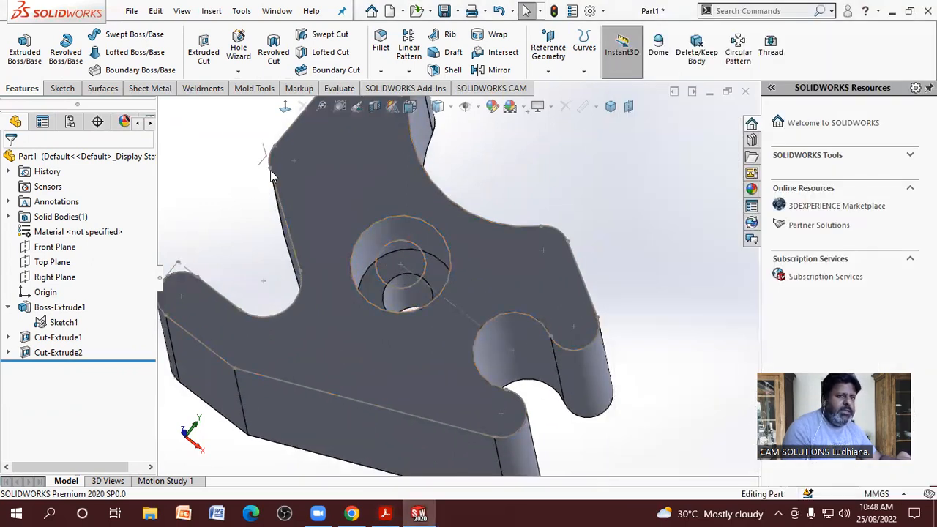
click(381, 71)
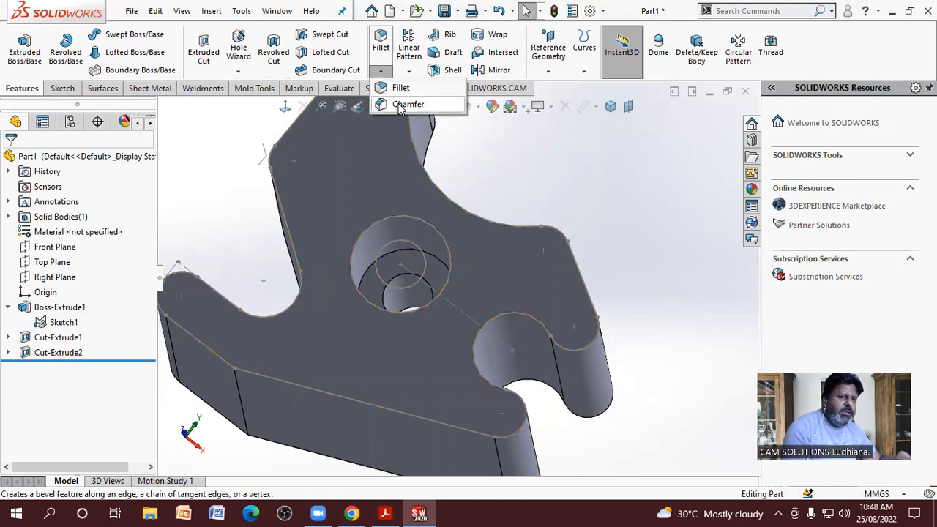
click(402, 102)
click(394, 307)
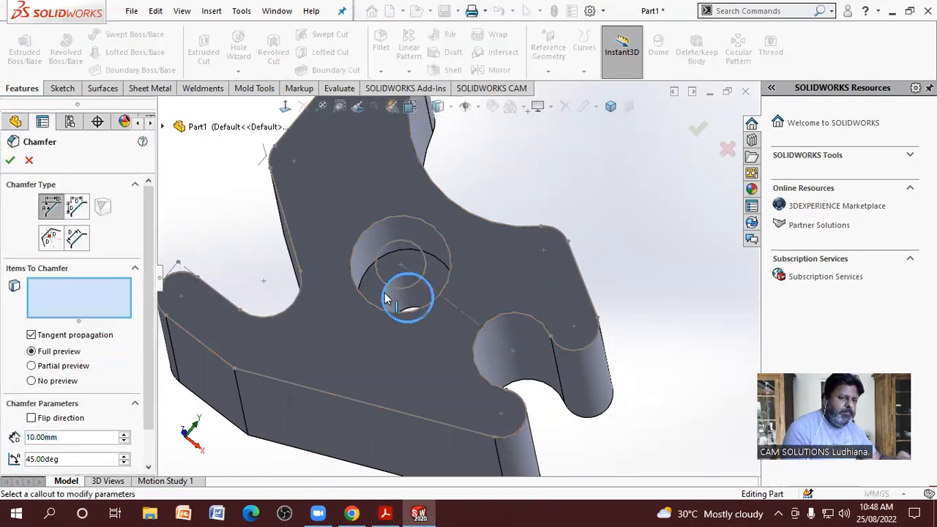
middle_drag(396, 313, 222, 359)
right_click(69, 286)
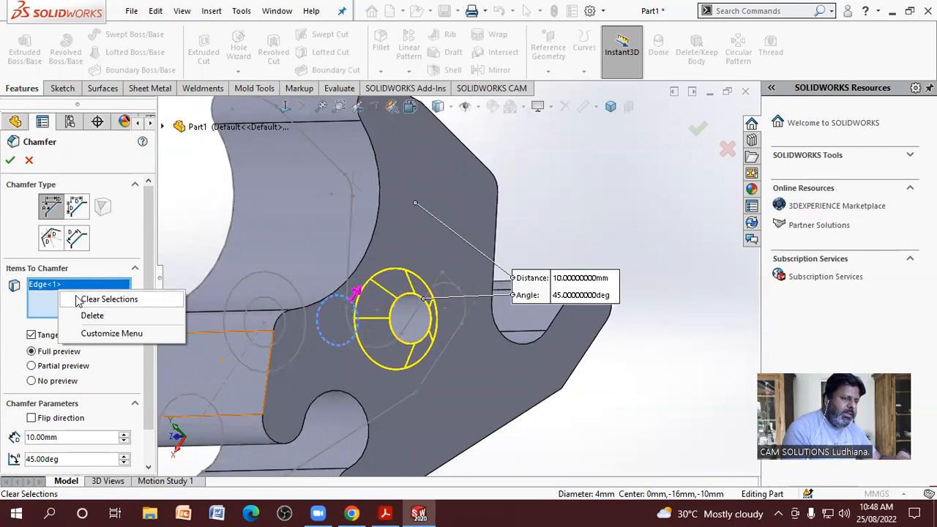
click(80, 299)
middle_drag(312, 310, 313, 322)
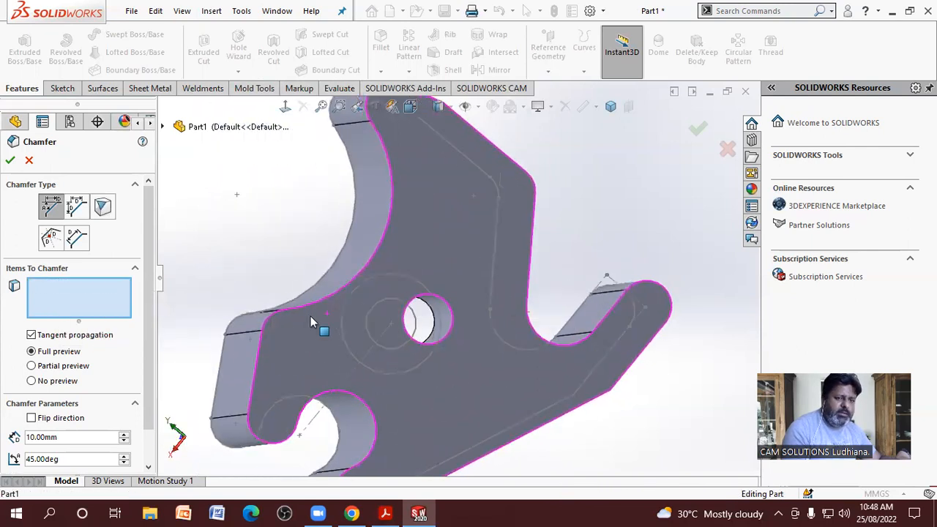
click(433, 329)
middle_drag(434, 329, 516, 293)
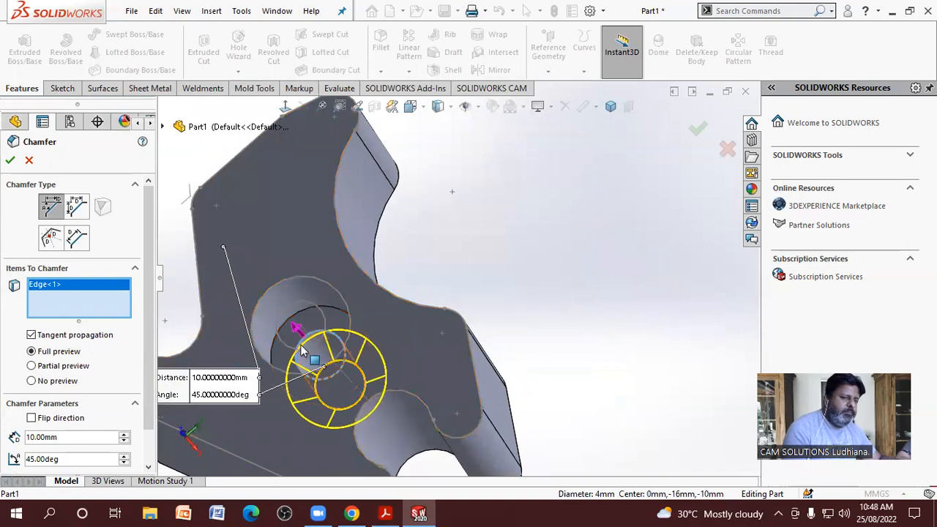
- Try a chamfer distance of 5 mm on the selected hole edge
double_click(79, 438)
text(5)
key(Return)
middle_drag(383, 341, 433, 372)
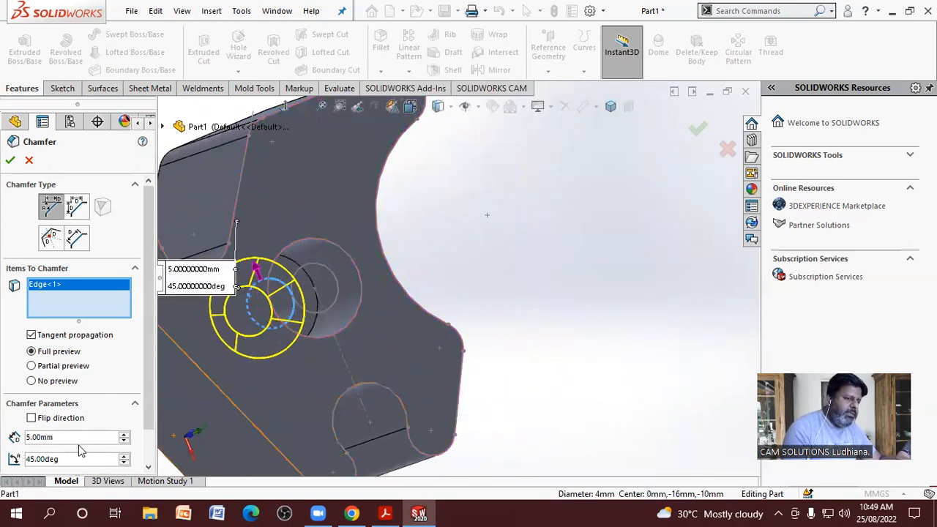
- Set the chamfer distance to 1 mm and create the chamfer on the inner hole edge
drag(62, 439, 18, 439)
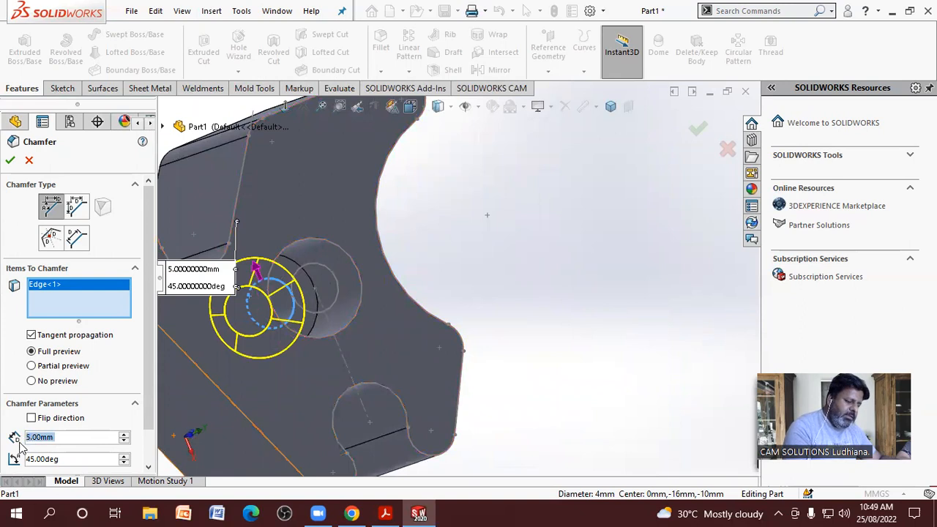
text(1)
middle_drag(404, 287, 269, 307)
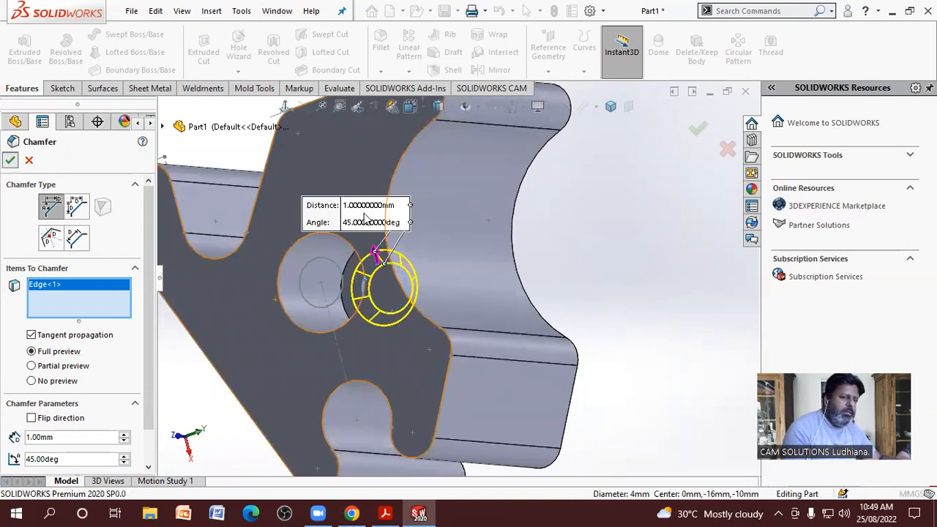
key(Return)
middle_drag(638, 178, 528, 169)
- Edit the hole chamfer and set its distance to 2 mm, then inspect the stepped hole
click(51, 367)
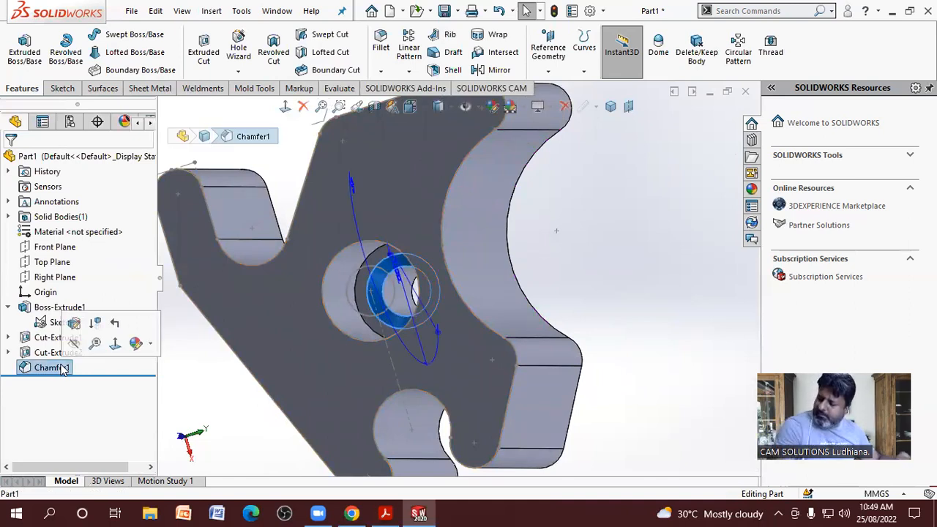
right_click(48, 367)
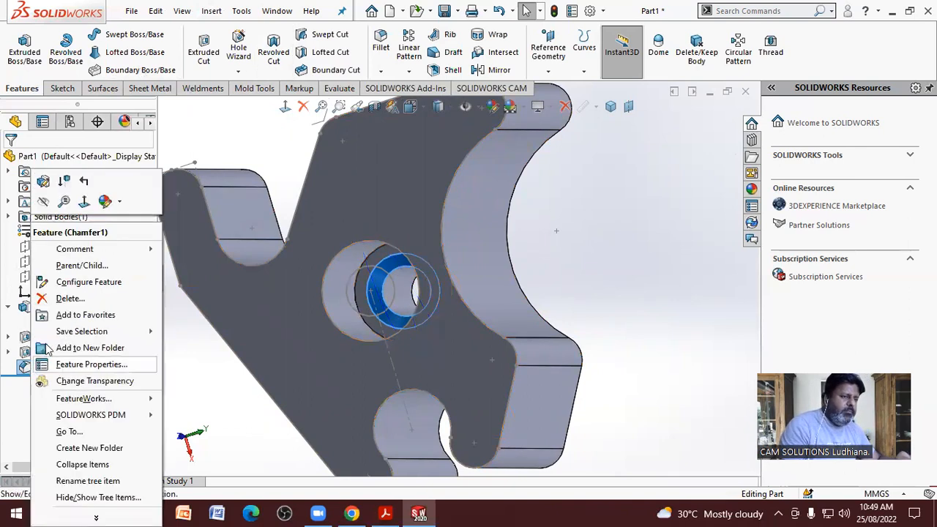
click(43, 181)
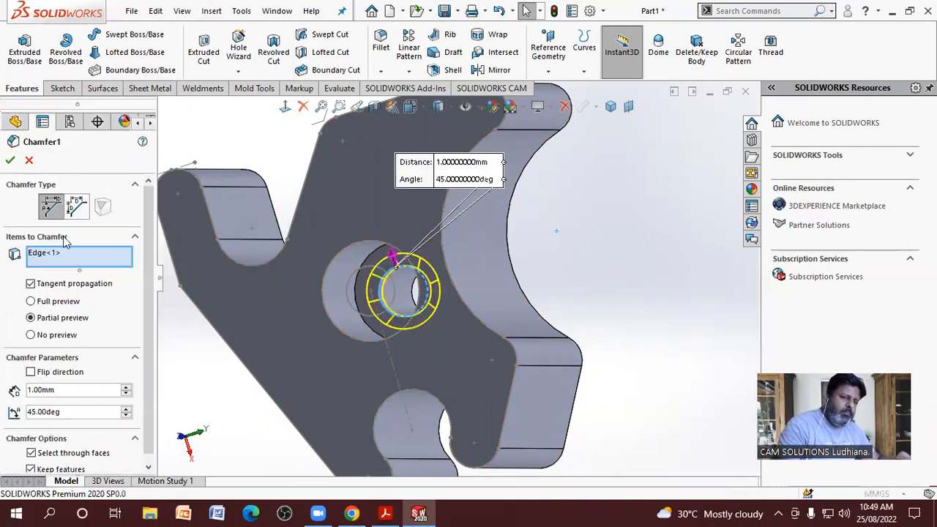
text(2)
key(Return)
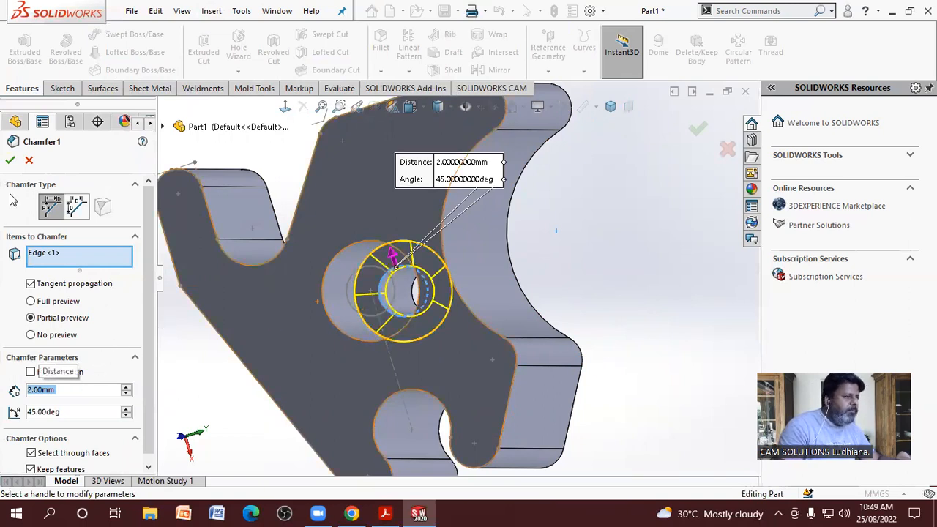
click(11, 161)
middle_drag(645, 248, 615, 245)
scroll(580, 259, up, 4)
middle_drag(560, 259, 534, 242)
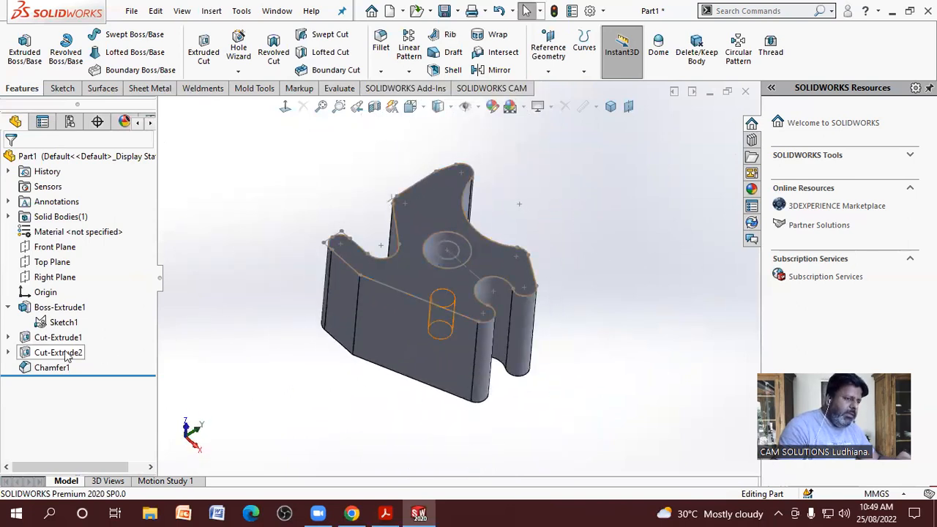
- Expand both cut features to show their shared sketch, and hide Sketch1 in the model
click(9, 352)
click(9, 337)
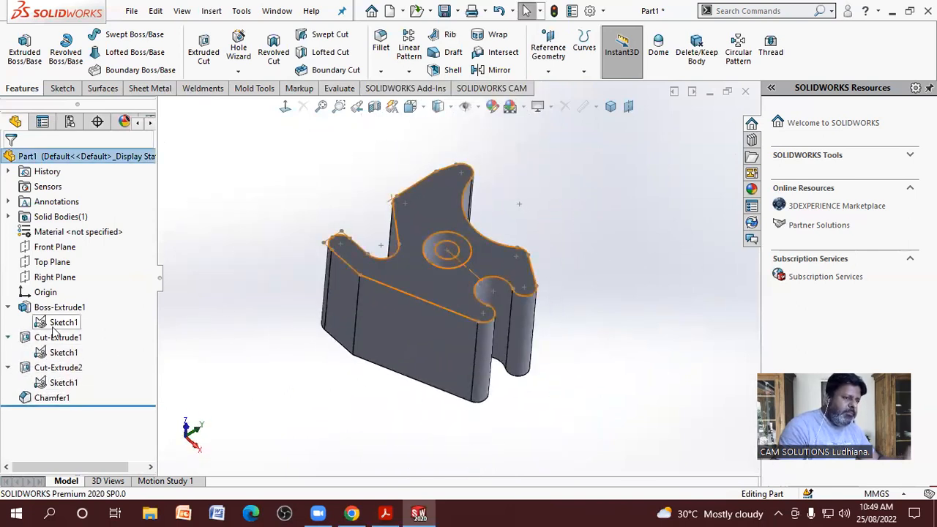
click(41, 324)
click(219, 331)
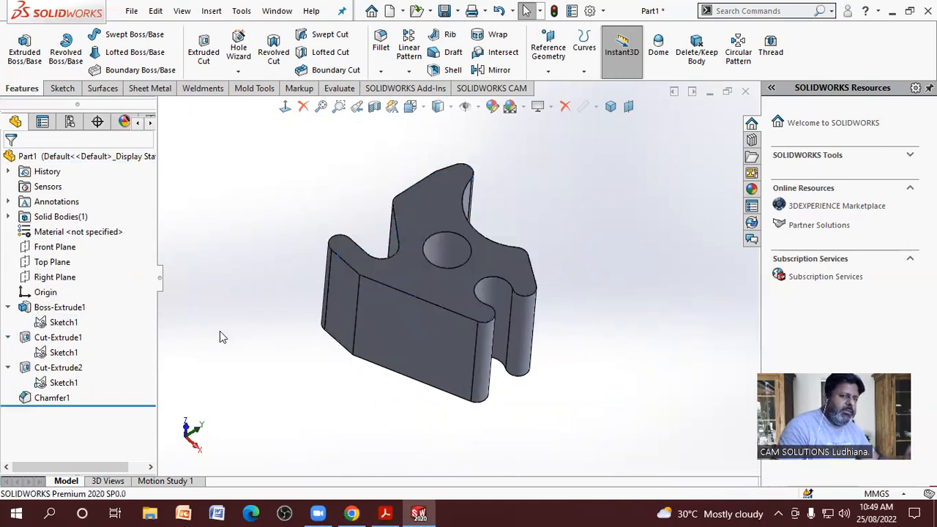
middle_drag(425, 302, 320, 373)
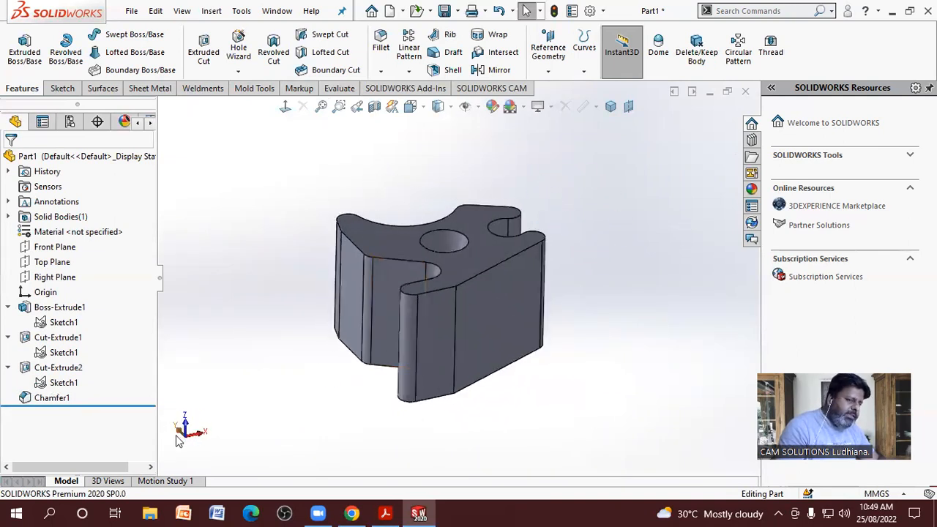
middle_drag(721, 285, 522, 453)
scroll(605, 203, down, 2)
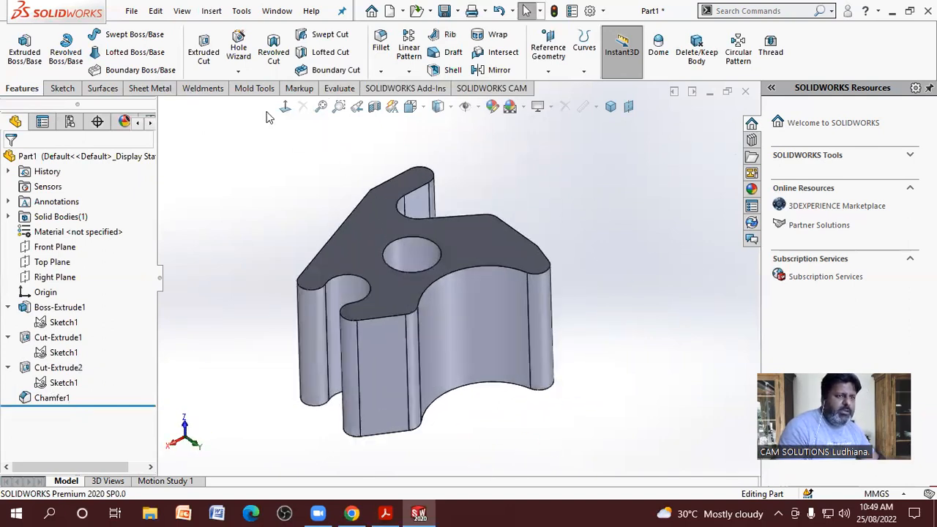
- Save the part on the Desktop under the file name a12
click(131, 11)
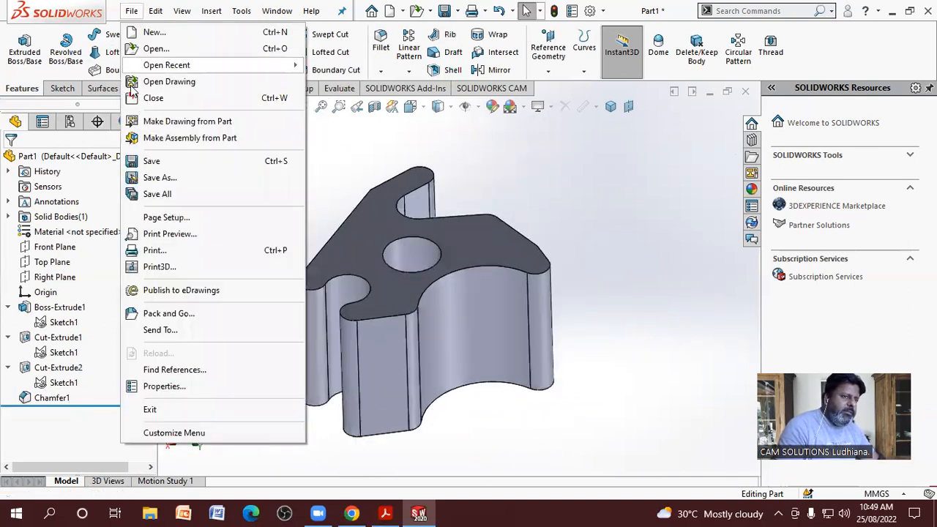
click(159, 178)
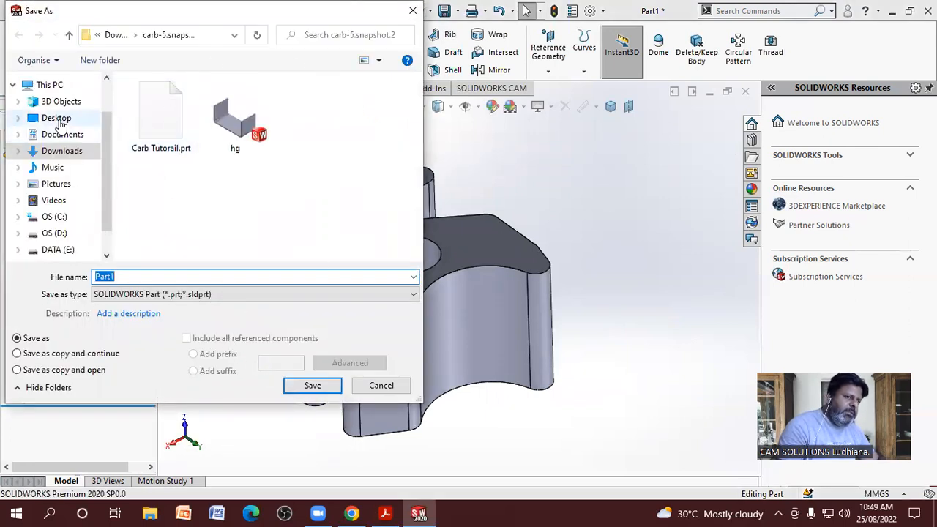
click(61, 123)
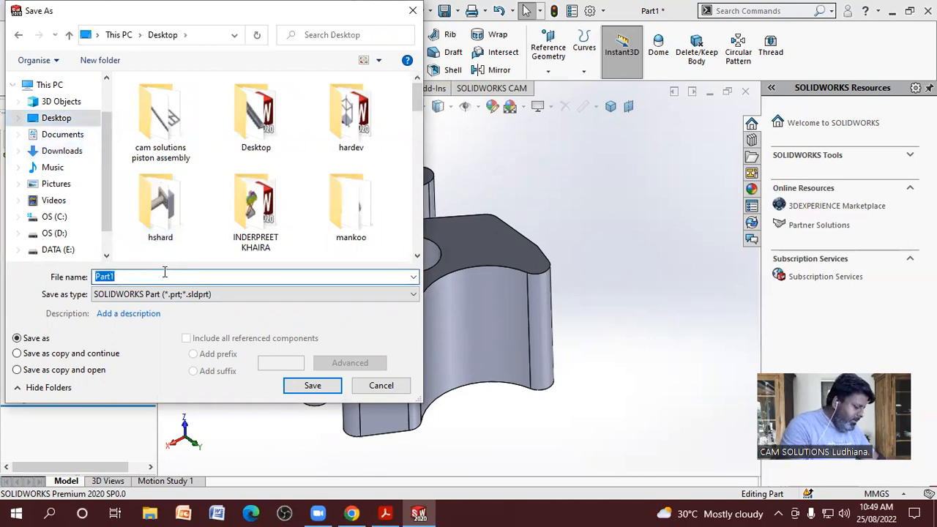
text(a12)
key(Return)
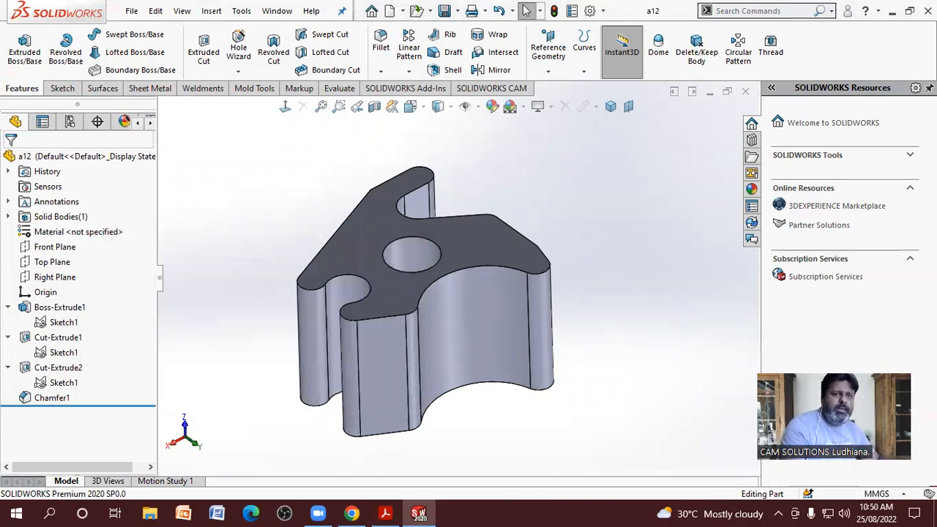
- Export the part to the Desktop as a STEP AP203 file named a12
click(131, 10)
click(165, 179)
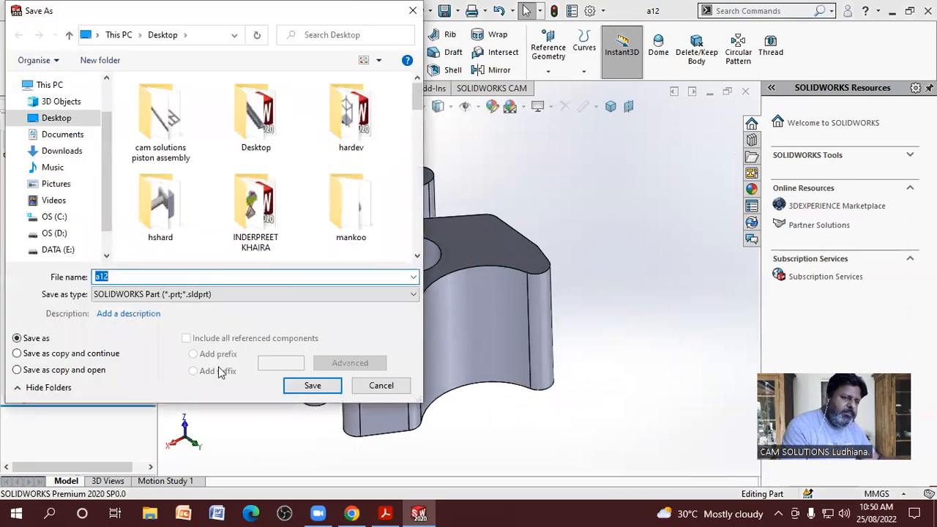
click(210, 294)
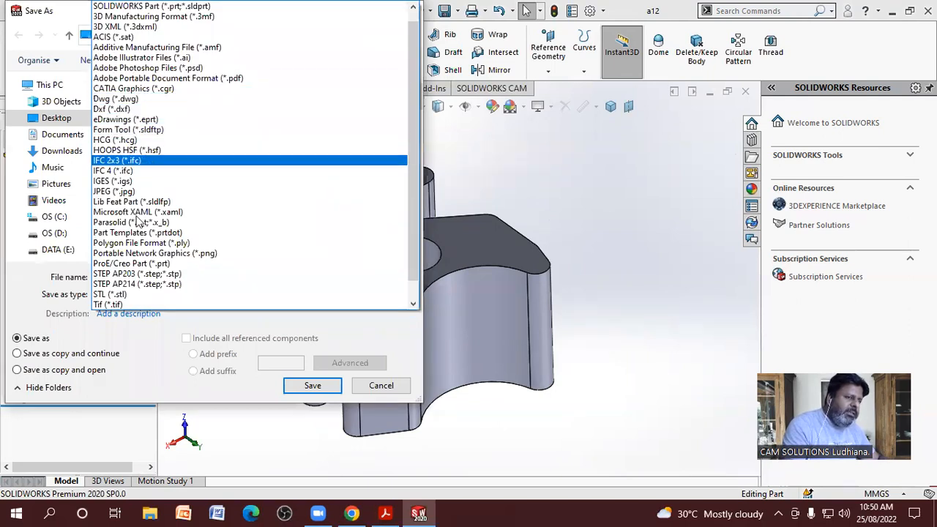
click(115, 275)
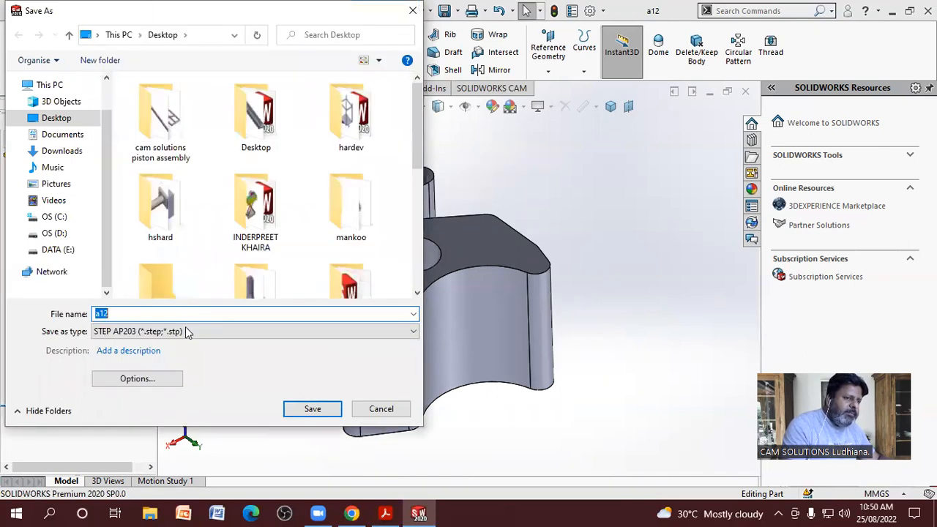
click(313, 408)
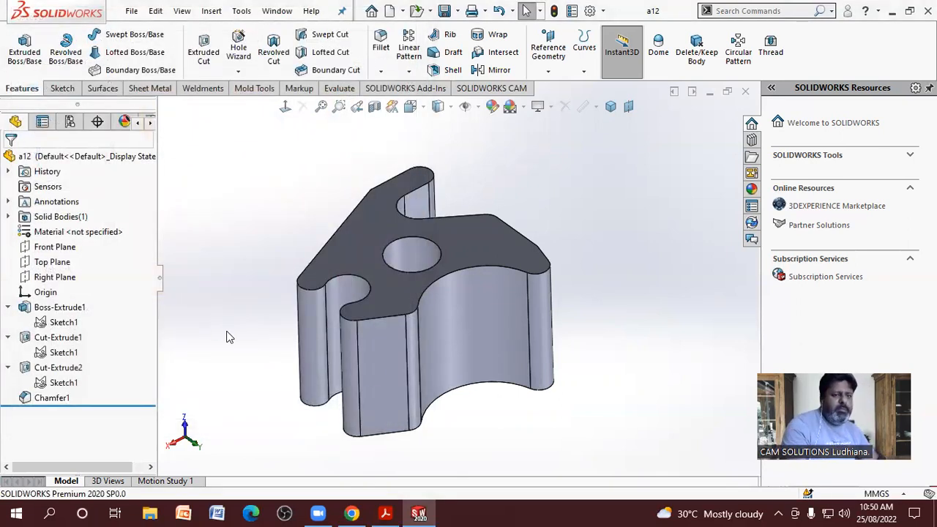
- Assign Brass as the material of the part
middle_drag(517, 260, 523, 302)
scroll(542, 335, down, 1)
middle_drag(532, 241, 539, 223)
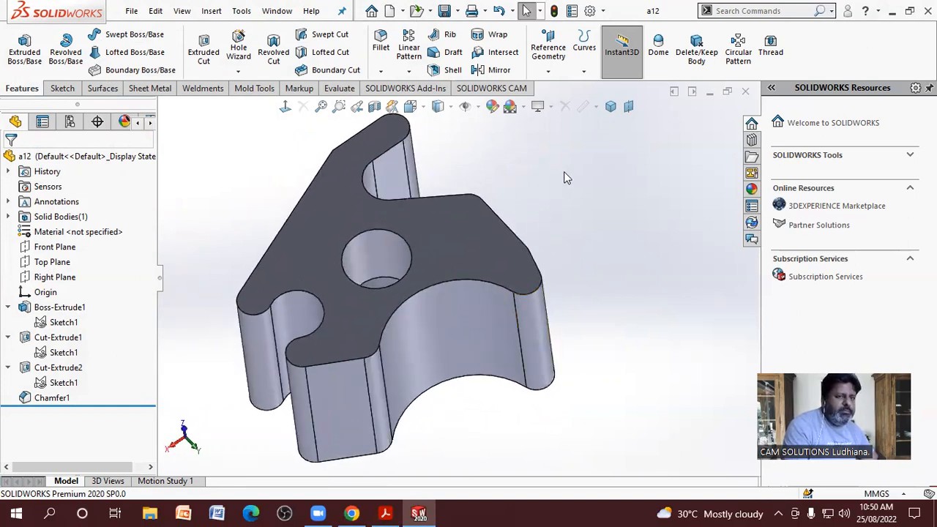
middle_drag(563, 172, 564, 159)
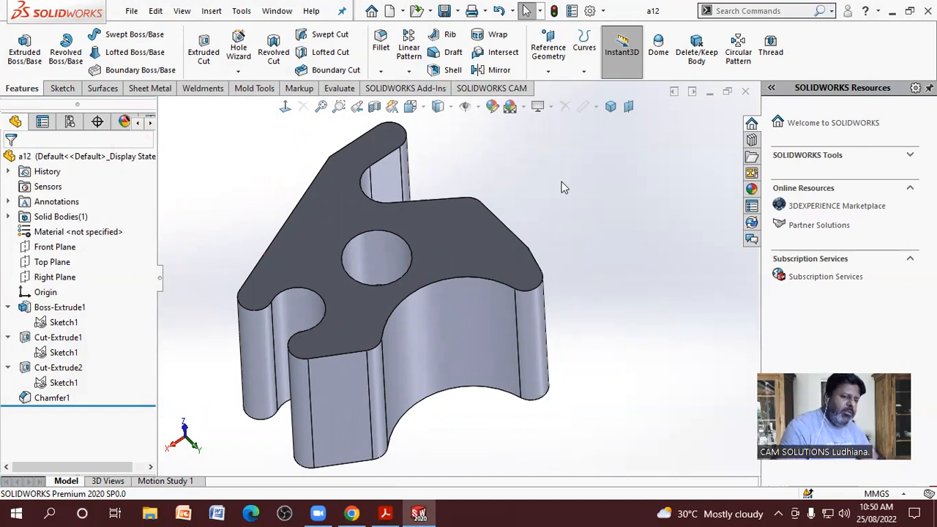
middle_drag(564, 187, 550, 257)
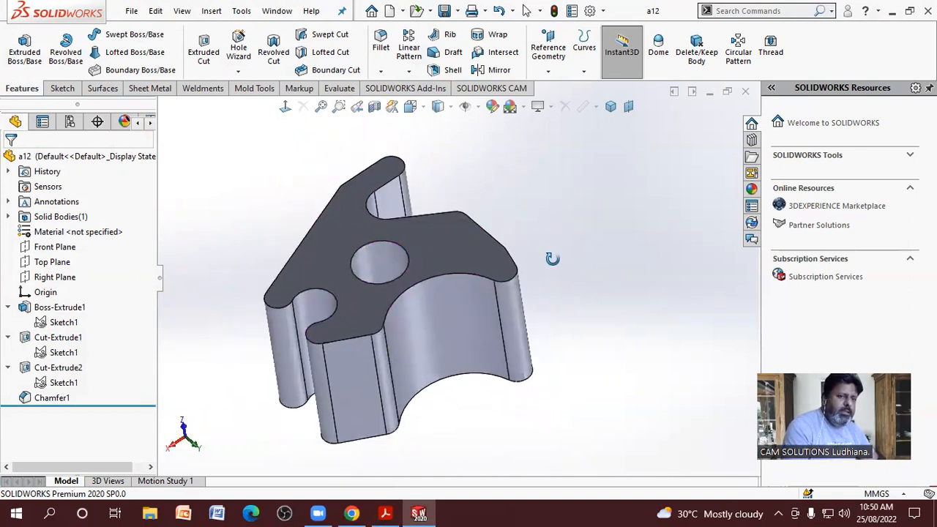
right_click(59, 234)
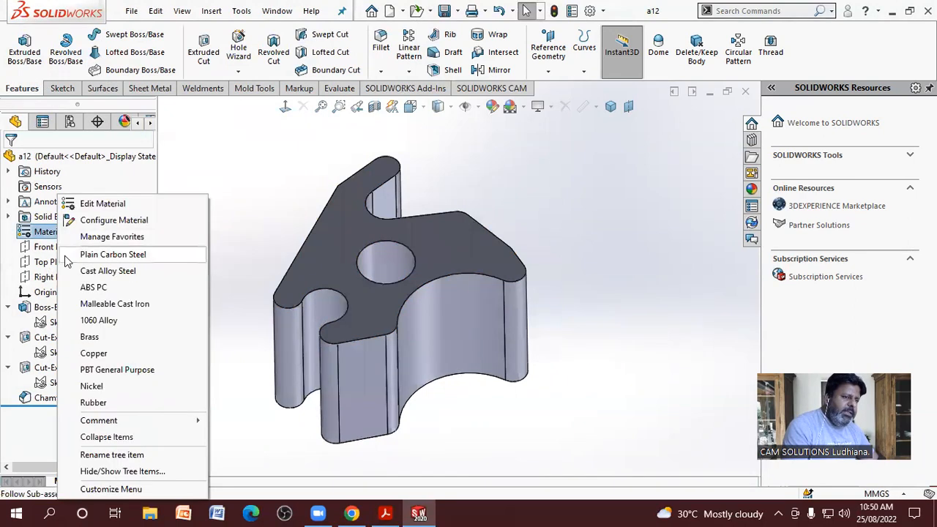
click(92, 332)
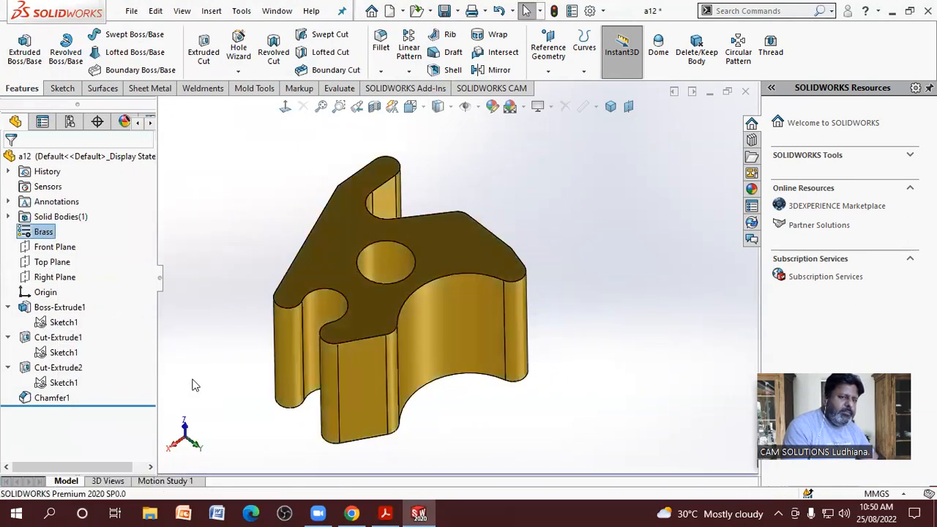
- Check the brass part's mass in Mass Properties and close the report
click(339, 88)
click(179, 52)
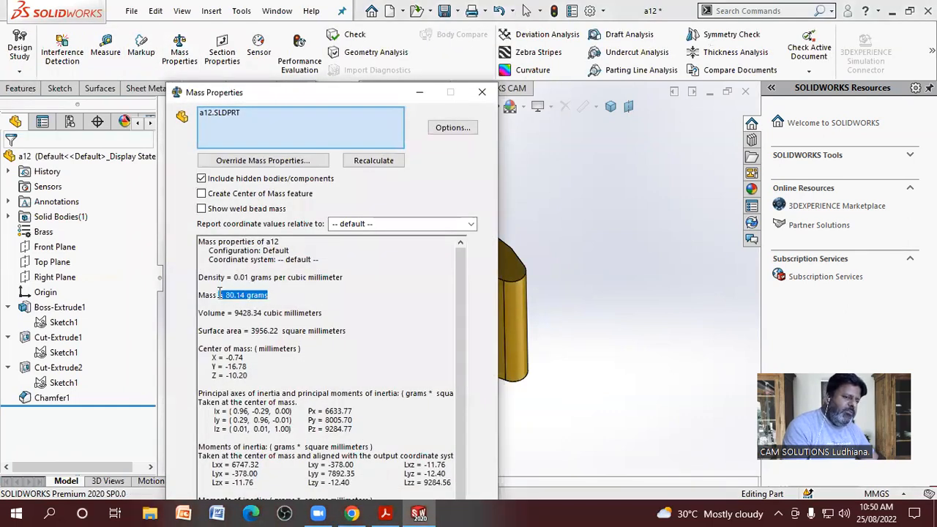
click(481, 93)
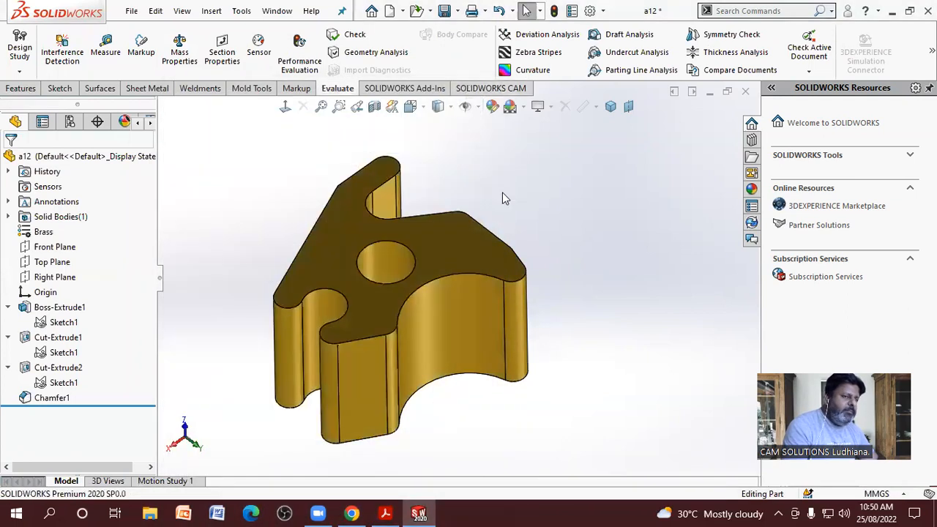
- Set the depth of the boss extrusion to 25 mm
click(77, 308)
middle_drag(251, 363, 230, 356)
click(285, 399)
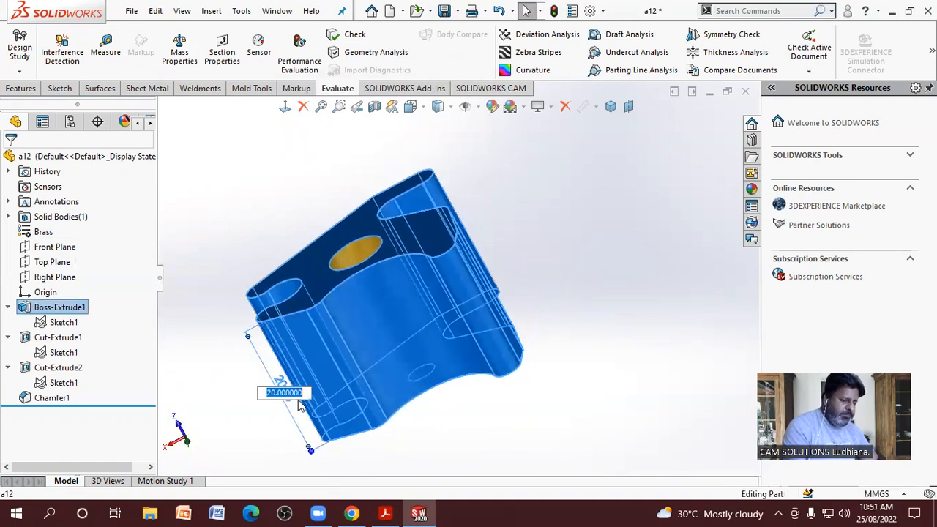
key(Return)
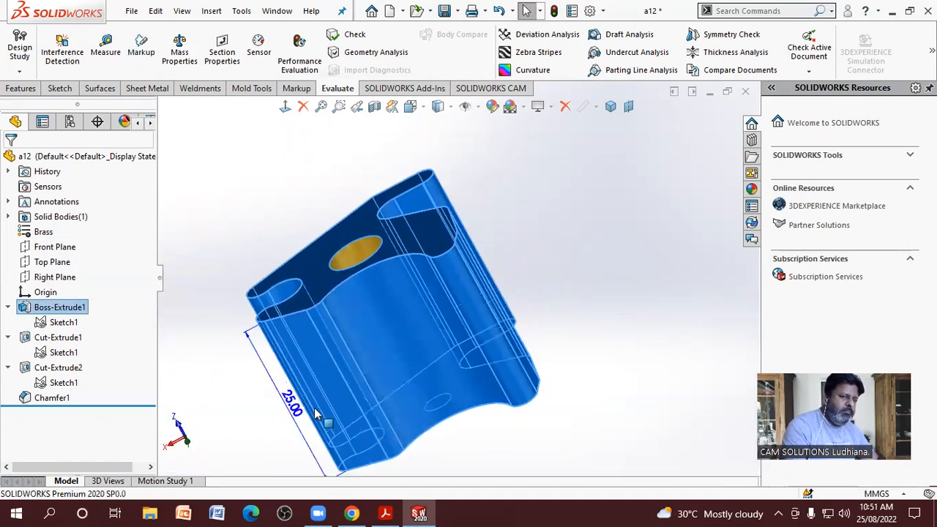
- Examine the brass part from several angles and compare its shape with the section and dimensioned profile views in 2d.pdf
click(226, 443)
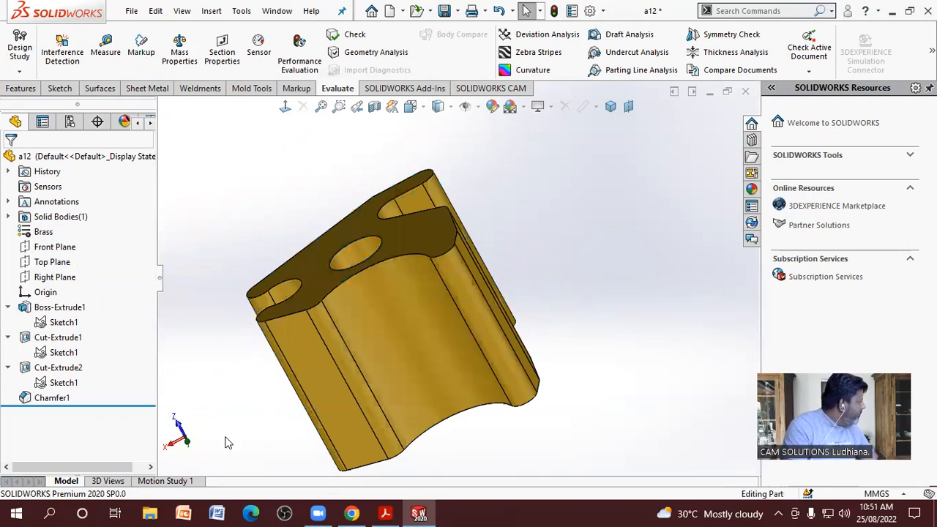
middle_drag(277, 387, 320, 410)
scroll(572, 376, down, 1)
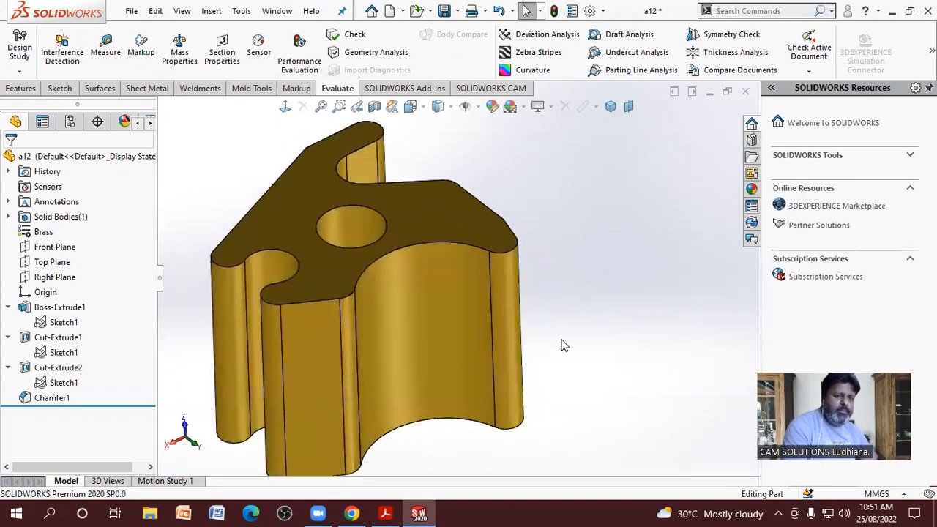
scroll(556, 192, up, 2)
mouse_move(557, 192)
middle_down()
mouse_move(553, 248)
mouse_move(550, 195)
middle_up()
click(388, 513)
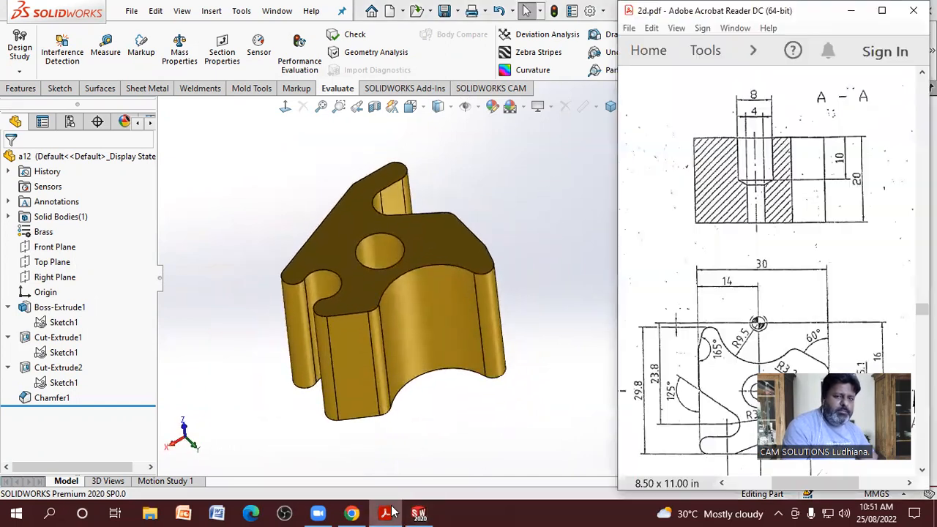
scroll(723, 289, down, 3)
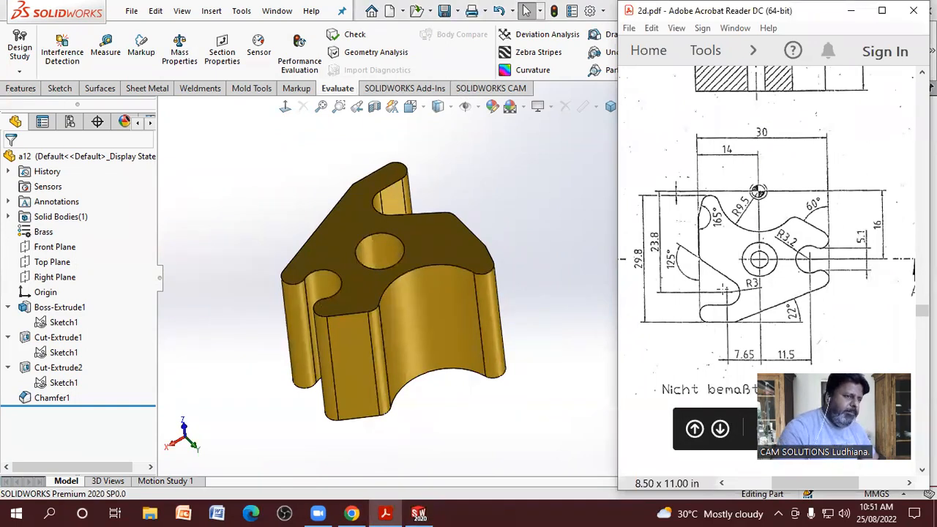
scroll(531, 300, down, 2)
middle_drag(410, 169, 404, 220)
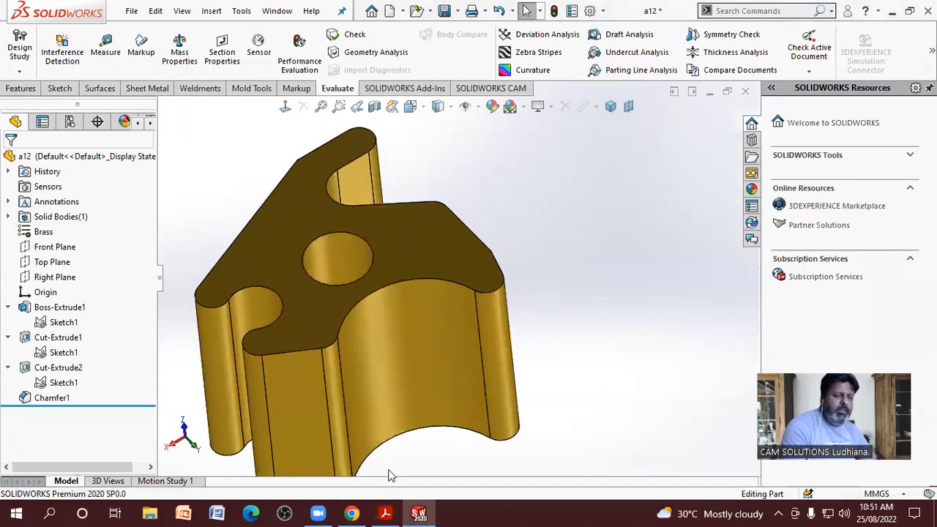
click(386, 513)
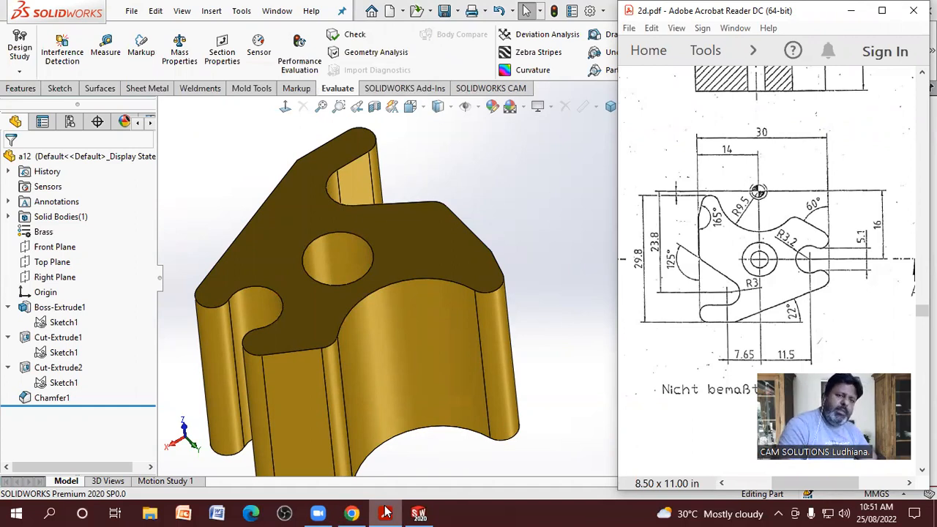
scroll(360, 301, down, 2)
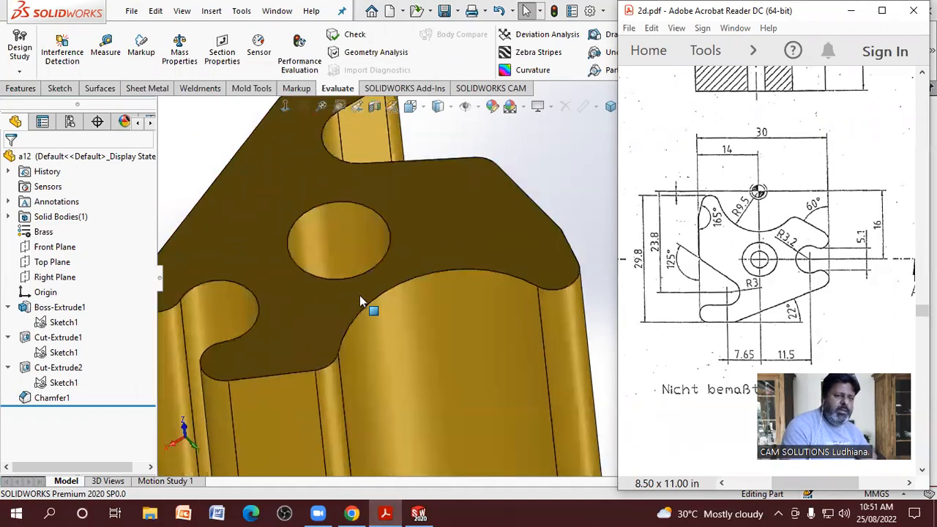
scroll(534, 268, up, 2)
scroll(507, 286, down, 1)
click(508, 285)
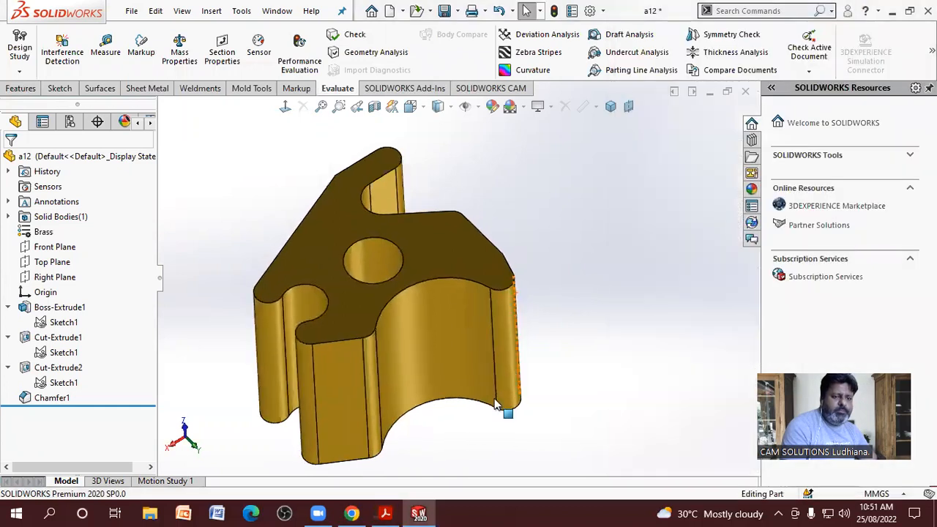
click(385, 513)
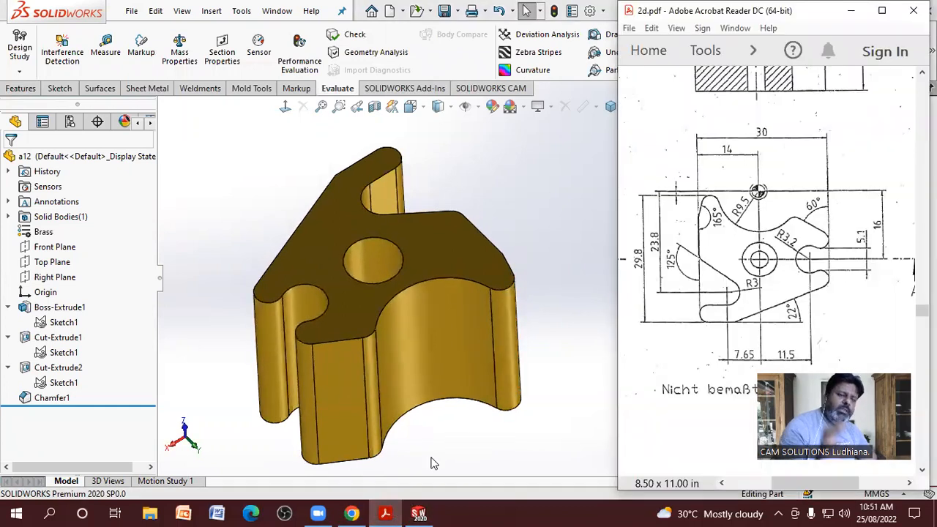